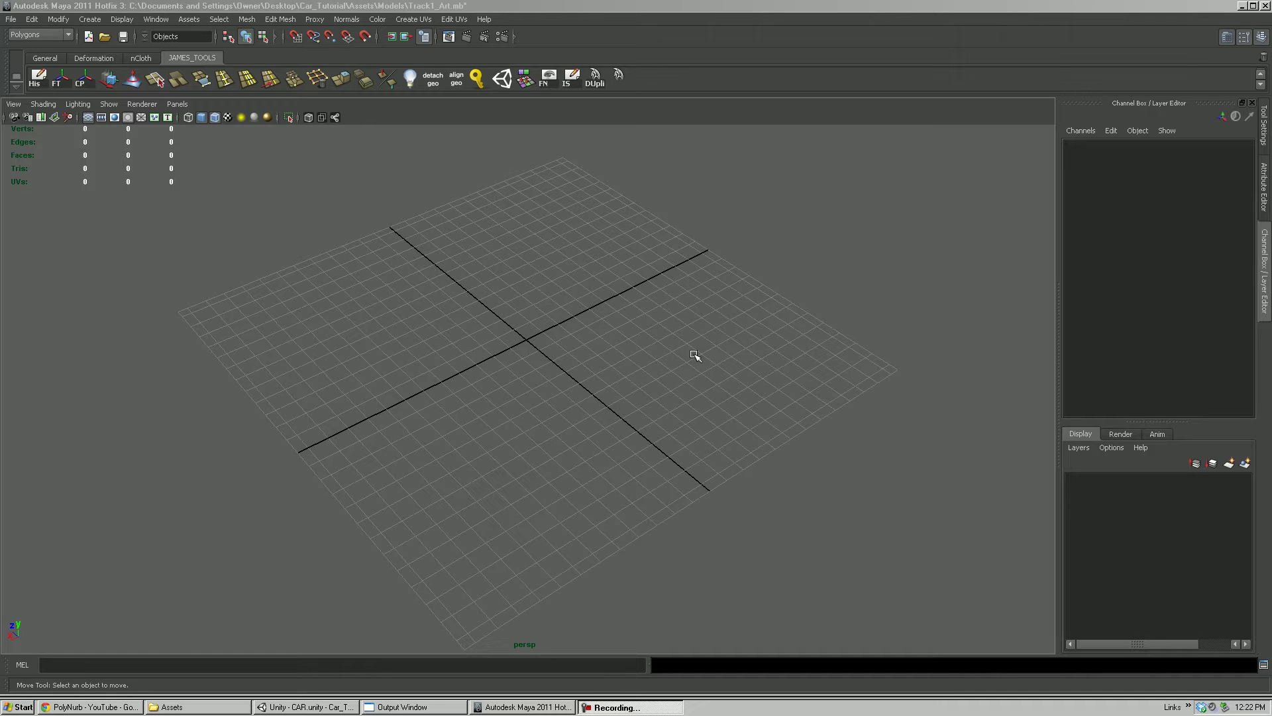
left_click_drag(665, 347, 662, 341, "alt")
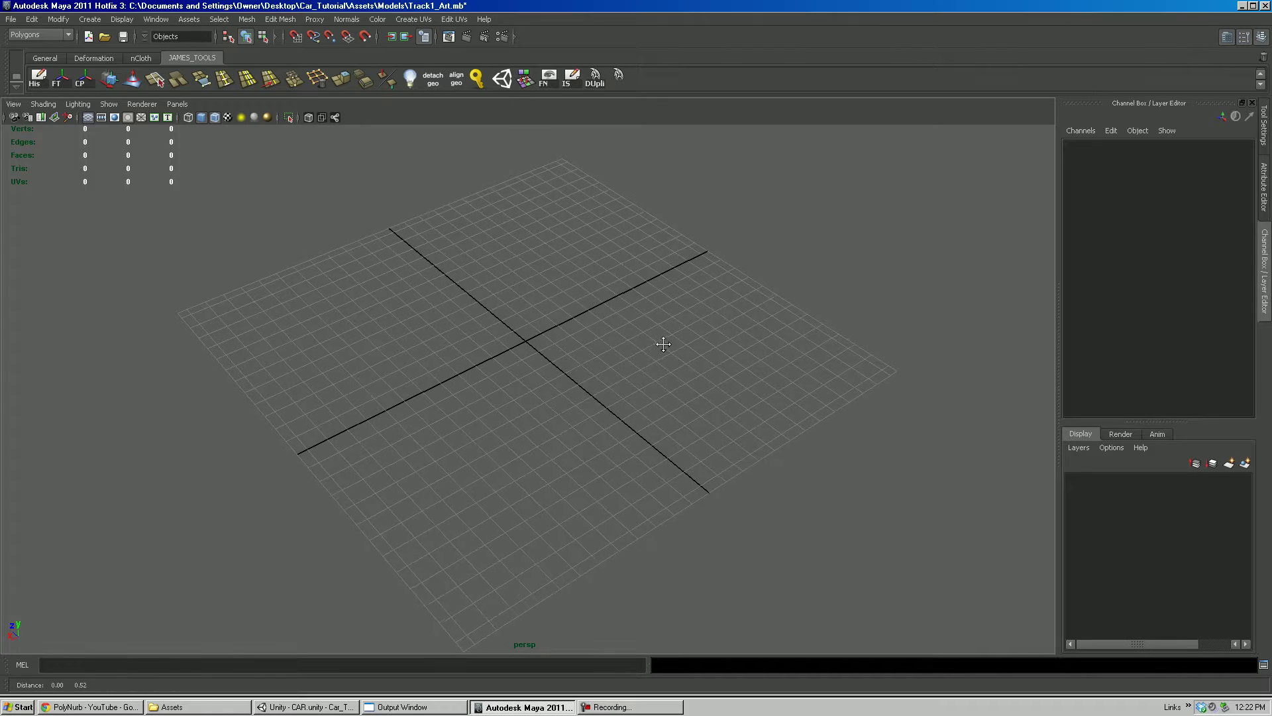
right_click_drag(662, 340, 658, 335, "alt")
left_click_drag(658, 335, 656, 343, "alt")
right_click_drag(656, 343, 666, 352, "alt")
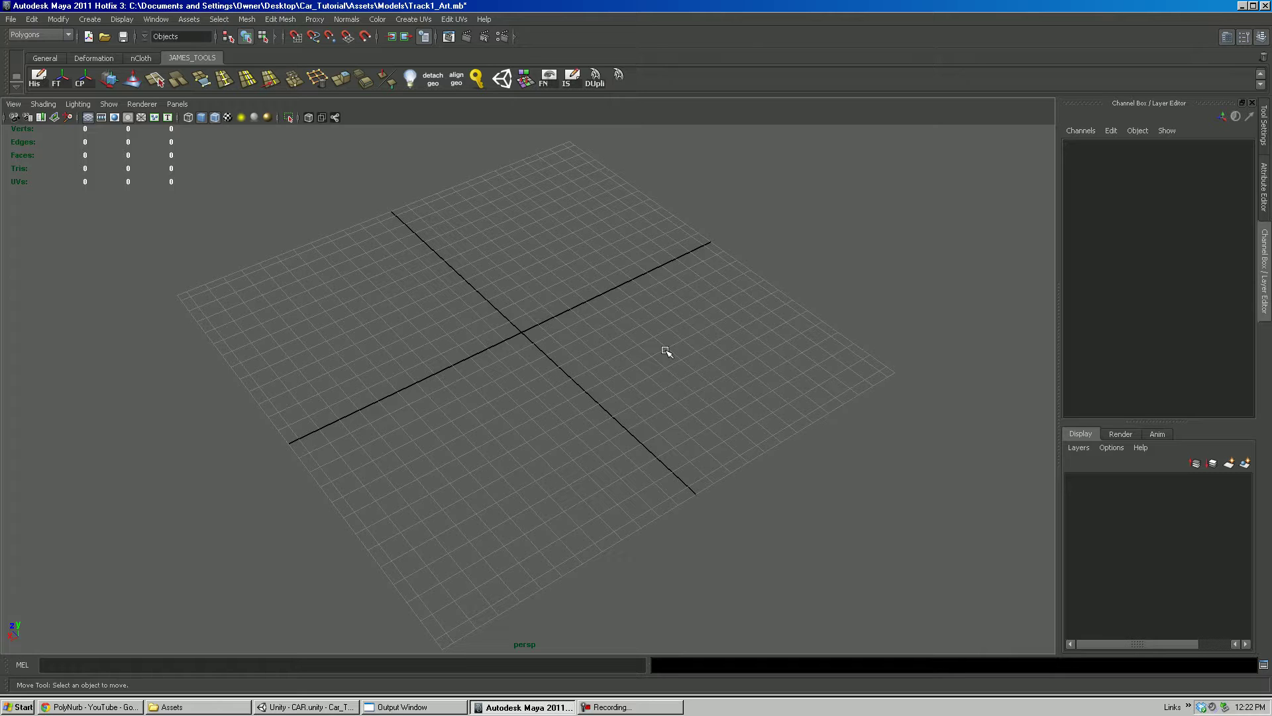
mouse_move(551, 375)
left_mouse_down("alt")
mouse_move(628, 420)
mouse_move(715, 332)
mouse_move(526, 358)
mouse_move(551, 352)
mouse_move(571, 376)
left_mouse_up("alt")
Switch to Unity and delete the Track1_Art object from the scene hierarchy.
left_click(304, 706)
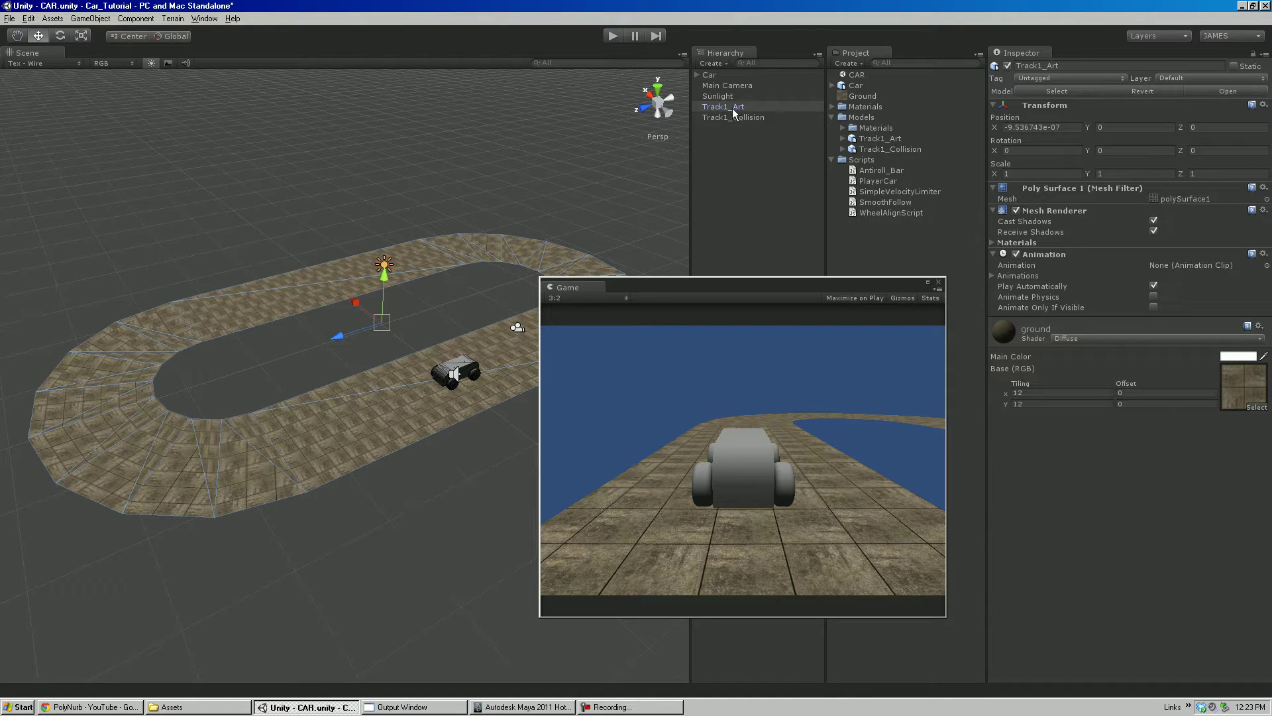
right_click(733, 106)
left_click(751, 171)
Delete the Track1_Art and Track1_Collision model assets from the project's Models folder.
left_click(883, 148)
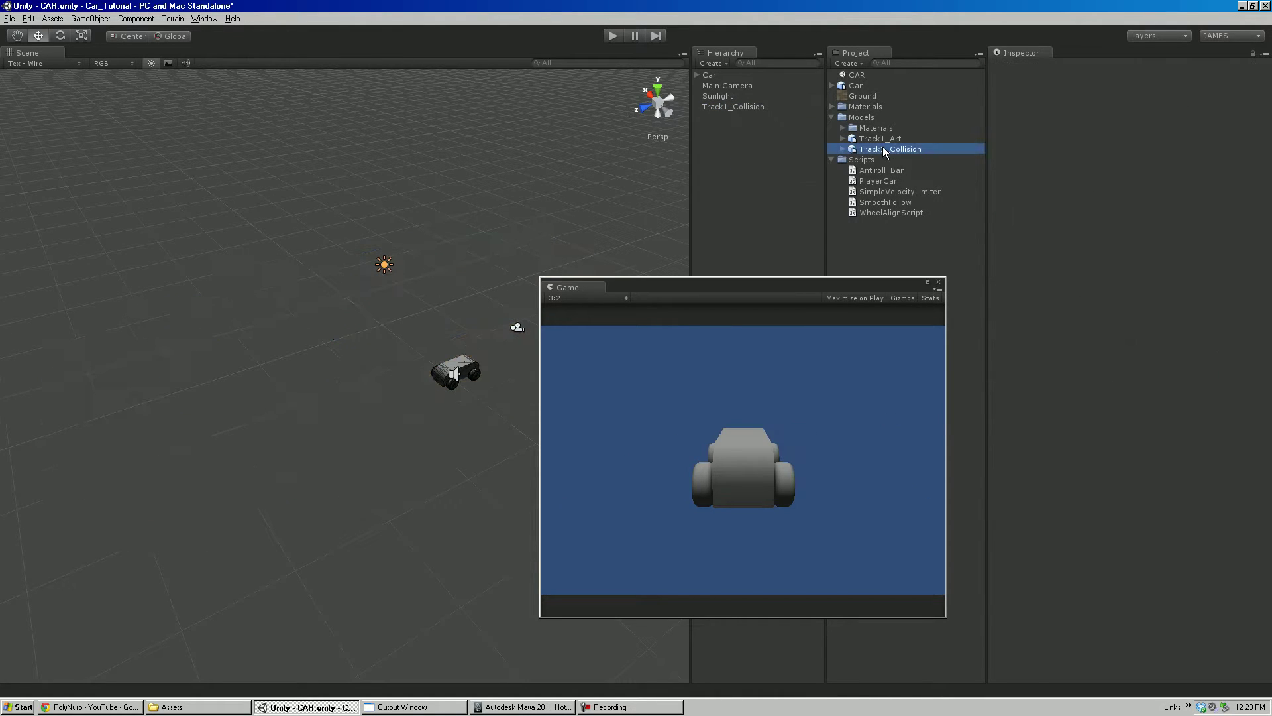
left_click(880, 137, "ctrl")
right_click(883, 138)
left_click(903, 196)
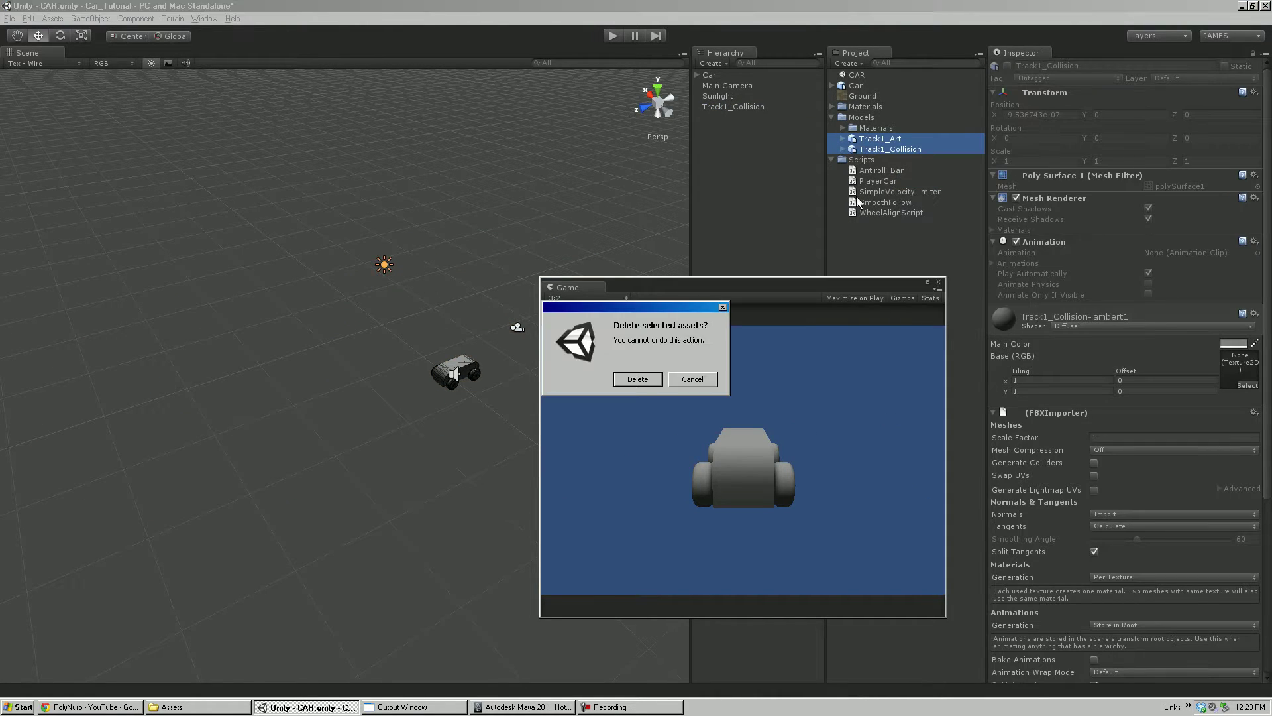
left_click(637, 379)
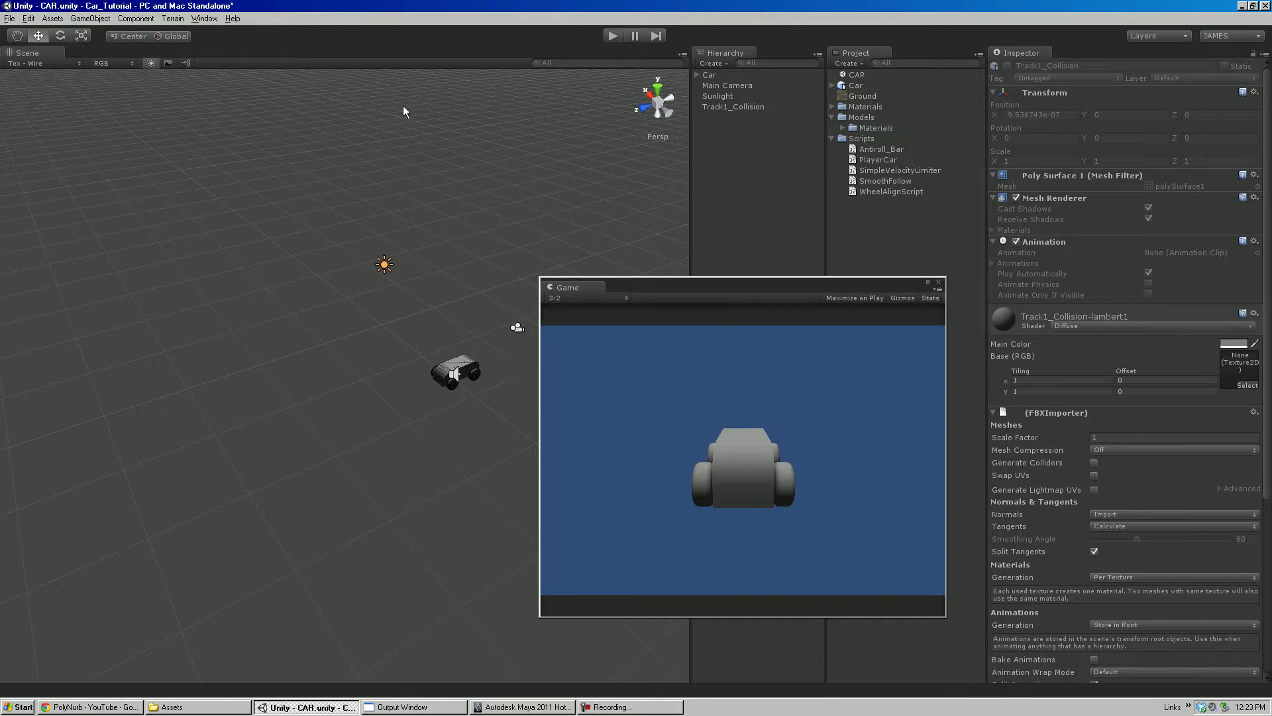
middle_click_drag(412, 279, 321, 268)
scroll(399, 399, "up", 3)
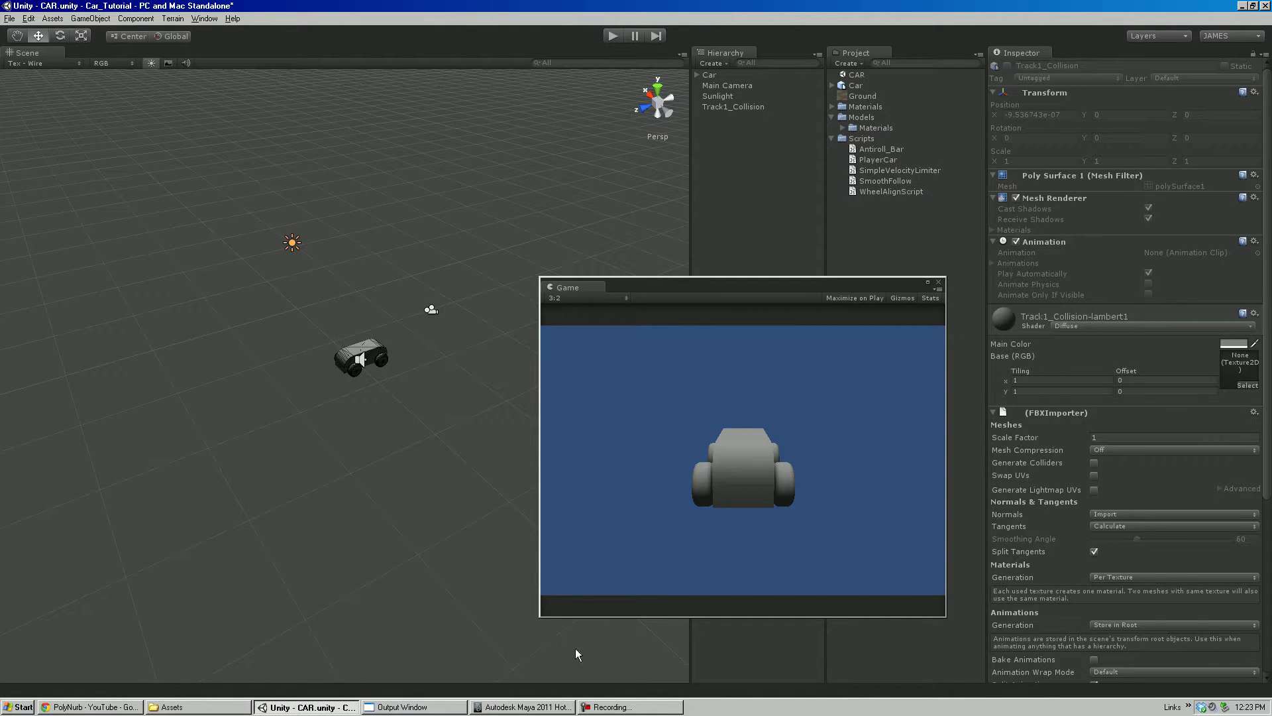
Switch to Maya and review the grid's length and width, line spacing and subdivision settings.
left_click(521, 706)
left_click_drag(545, 482, 583, 464, "alt")
right_click_drag(583, 463, 622, 440, "alt")
left_click(122, 19)
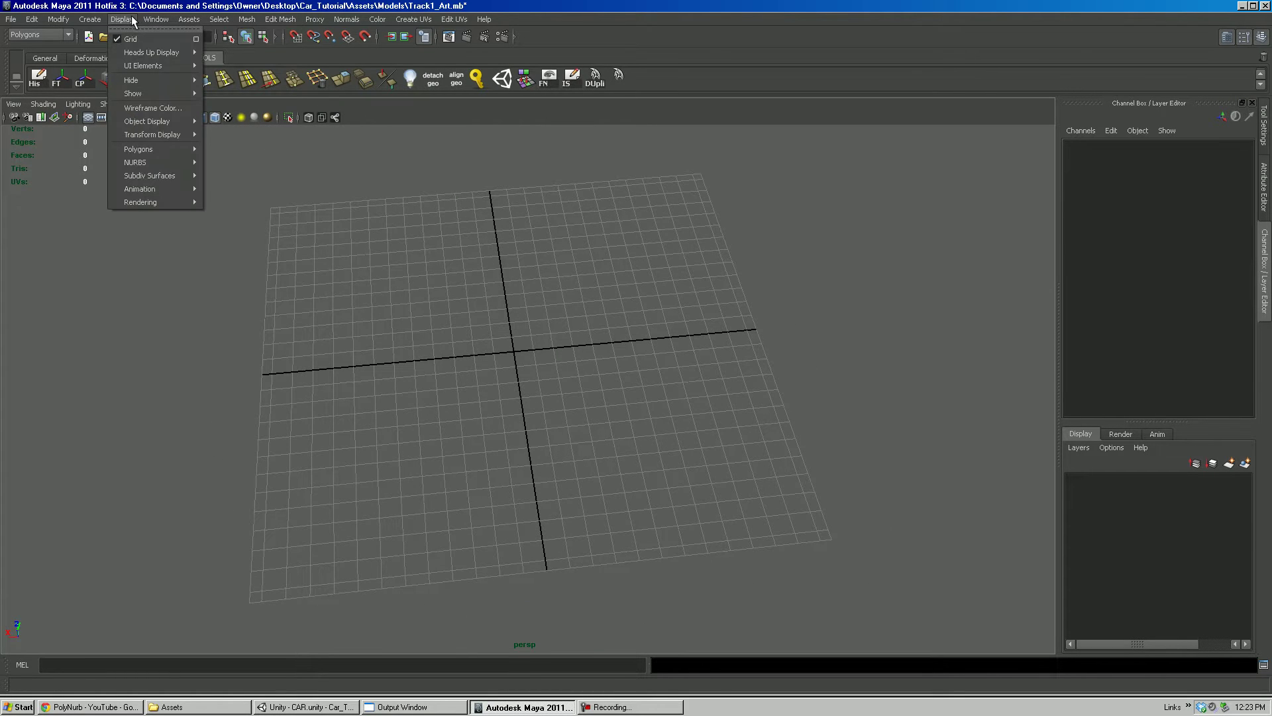
left_click(197, 39)
left_click_drag(953, 171, 867, 177)
left_click(946, 173)
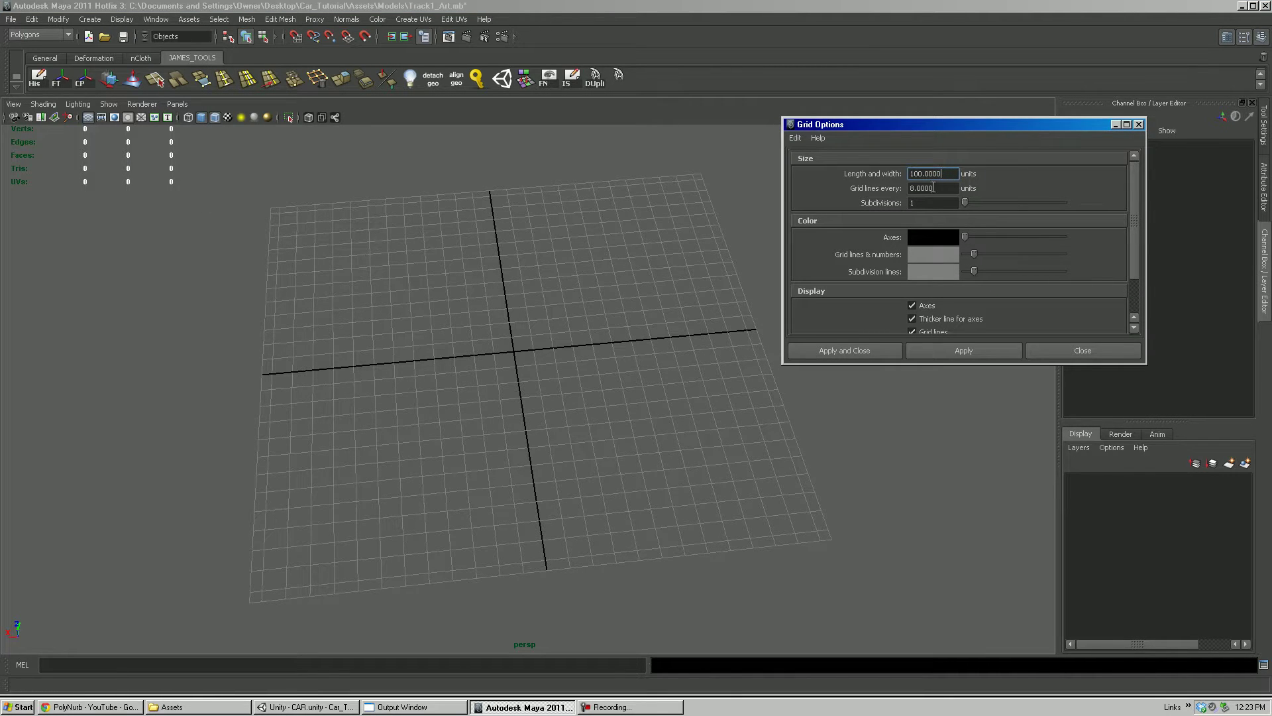
left_click_drag(939, 190, 898, 196)
left_click(922, 203)
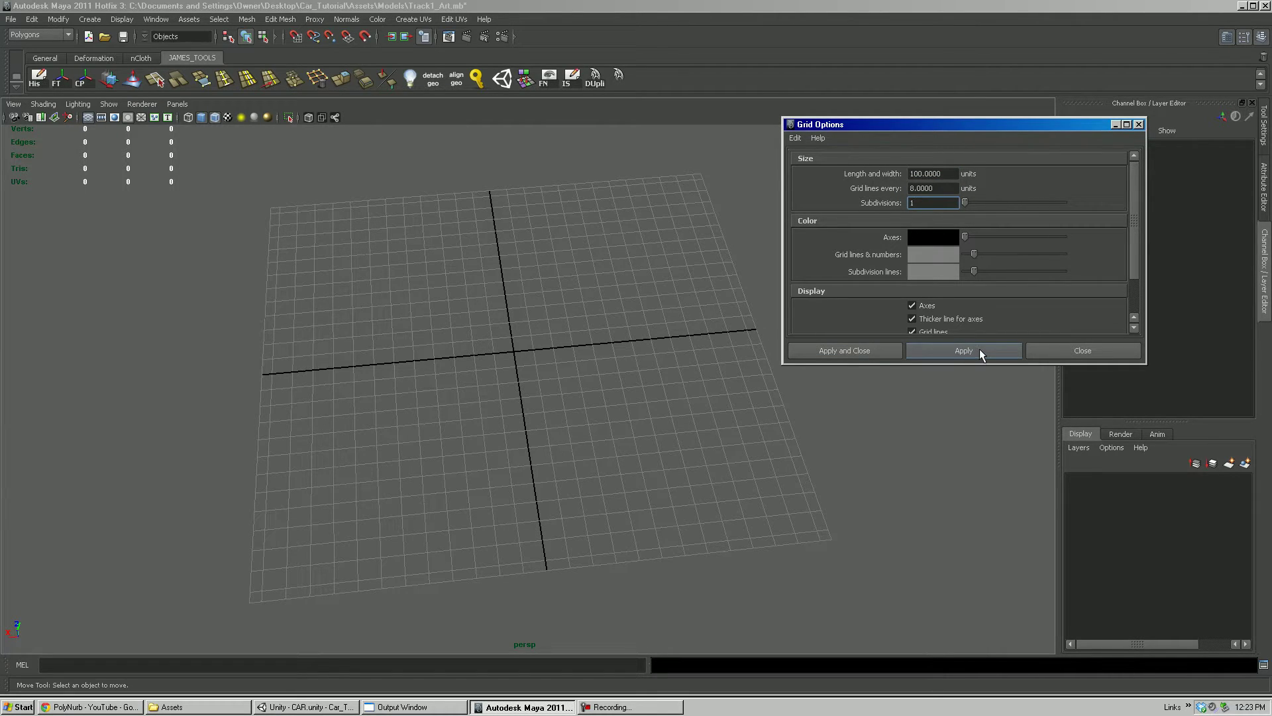
left_click(1031, 349)
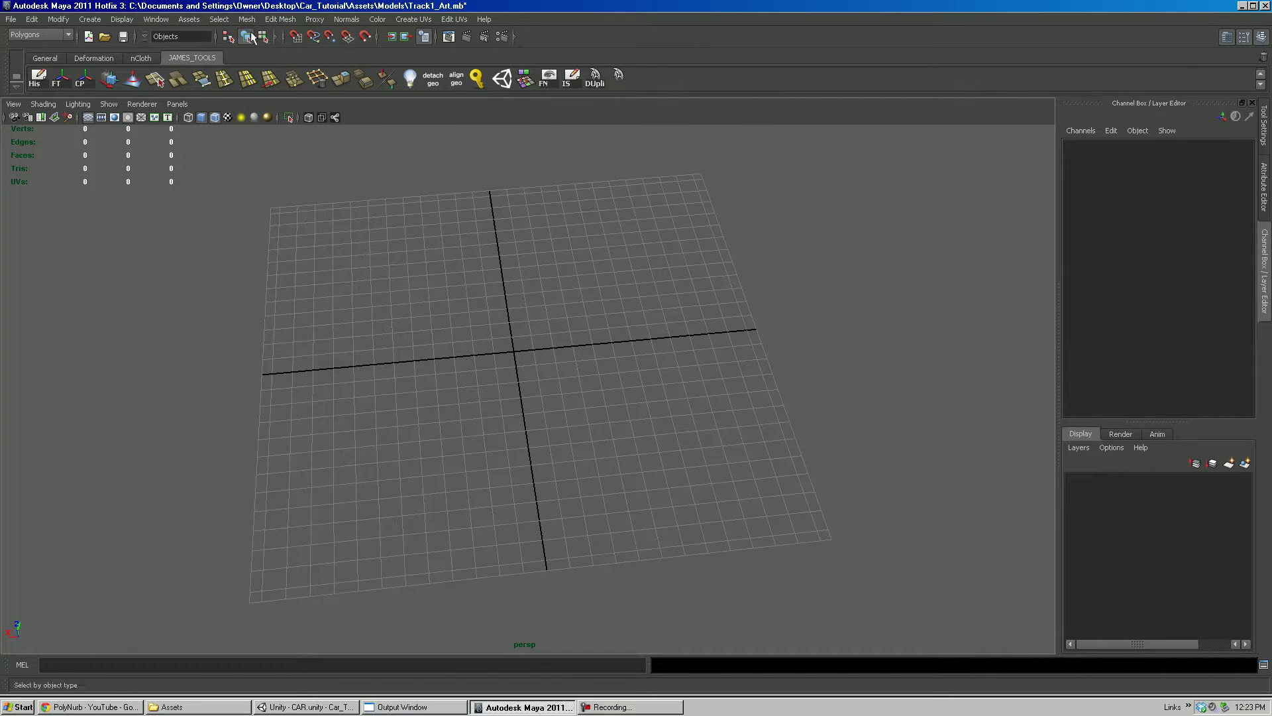
Set the working time unit to NTSC (30 fps) in the general application preferences and save them.
left_click(151, 18)
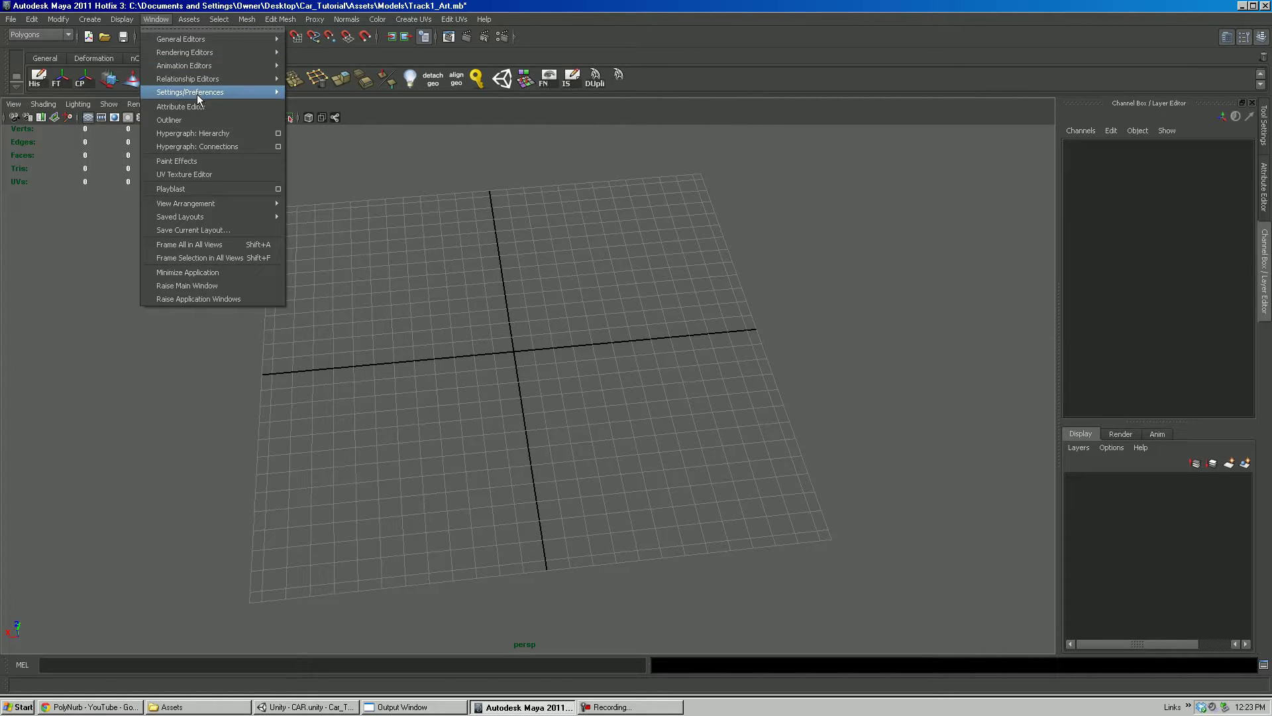
mouse_move(196, 93)
left_click(317, 103)
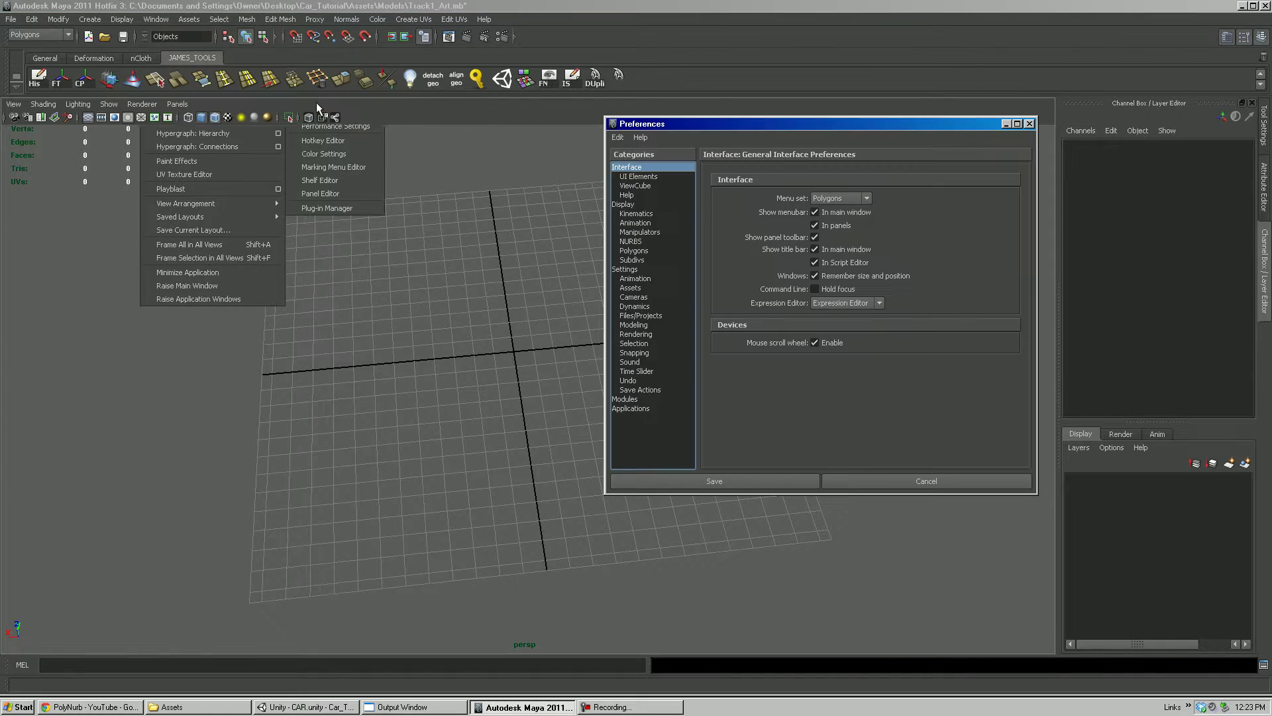
left_click(635, 270)
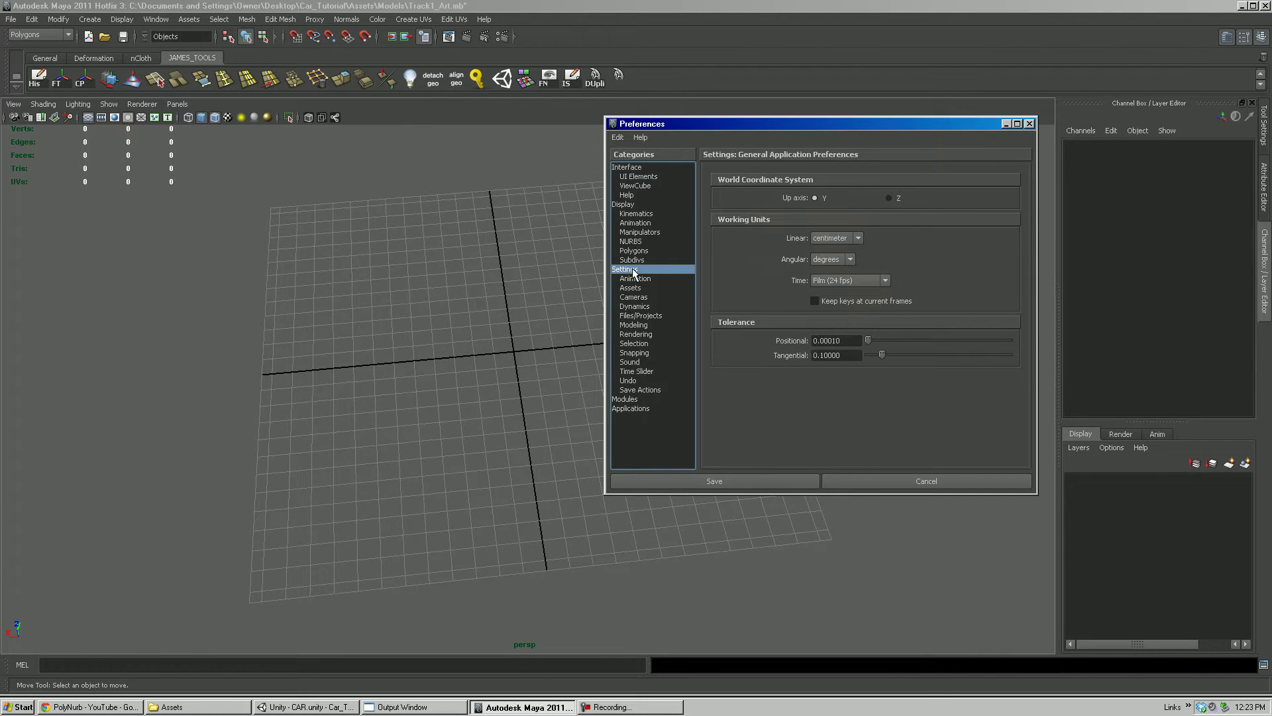
left_click(836, 280)
left_click(838, 319)
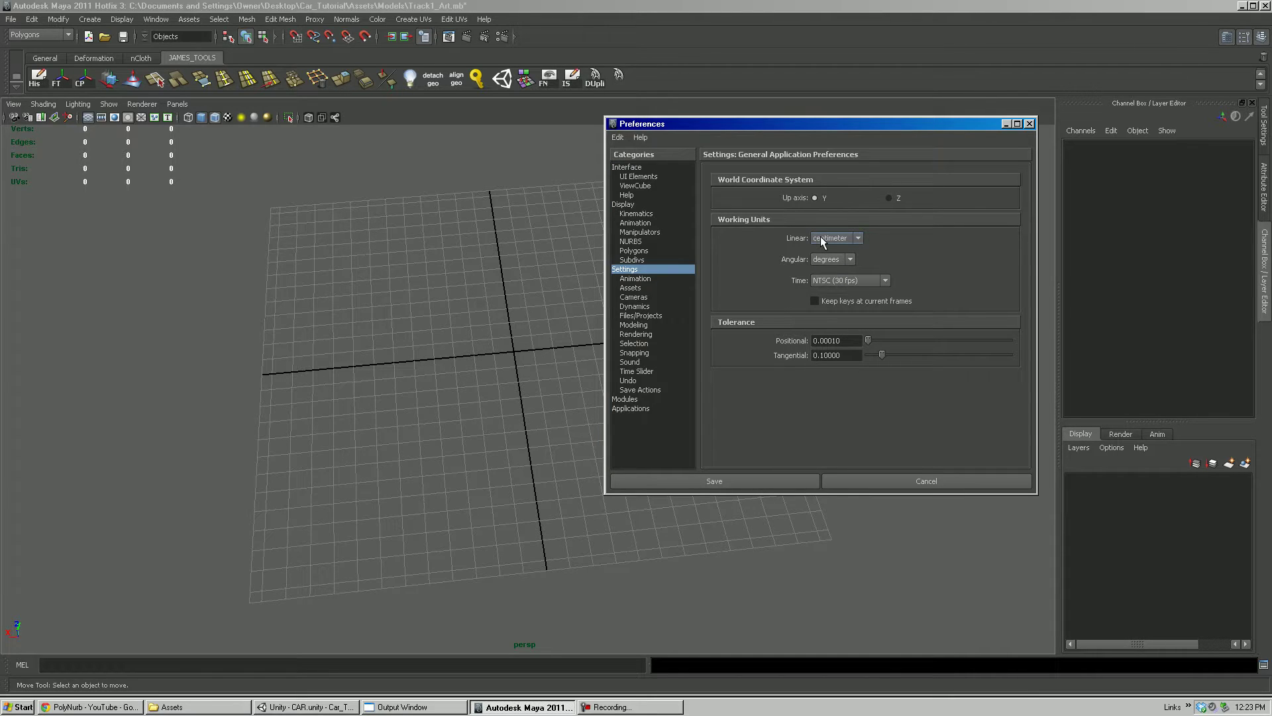
left_click(738, 480)
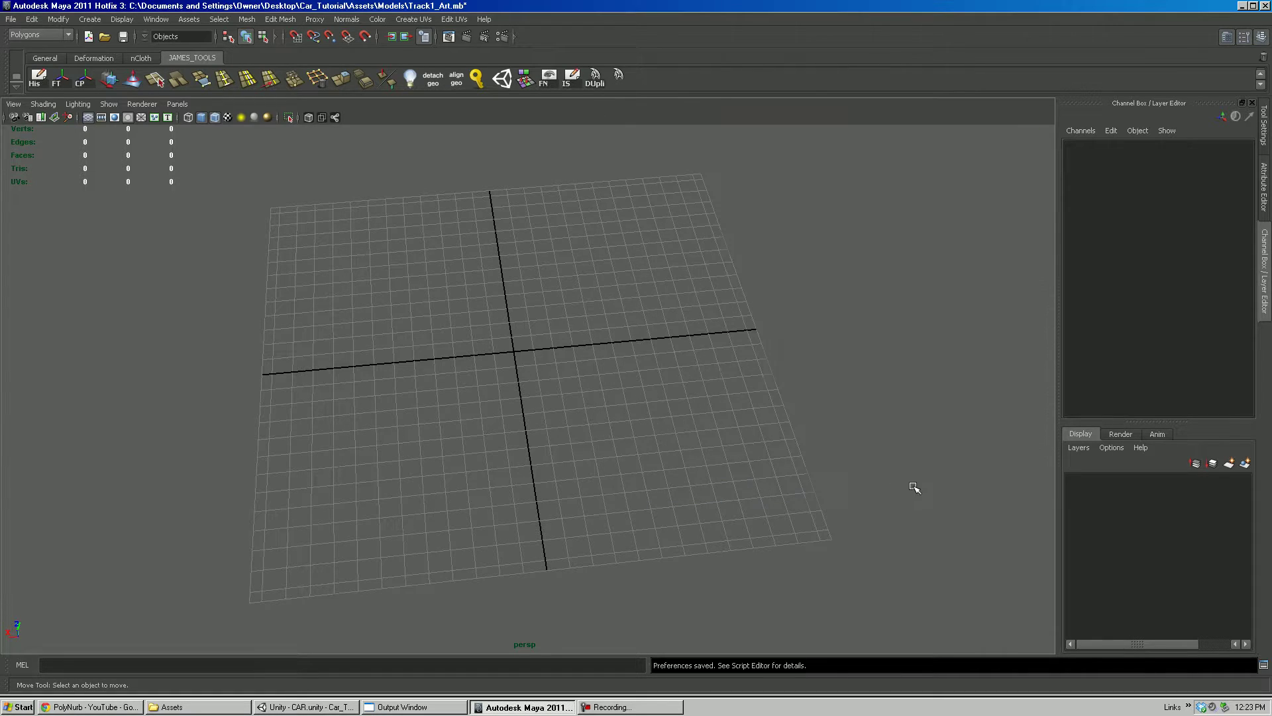
Create a polygon plane primitive at the centre of the grid.
left_click_drag(661, 288, 596, 278, "alt")
left_click(100, 20)
mouse_move(120, 51)
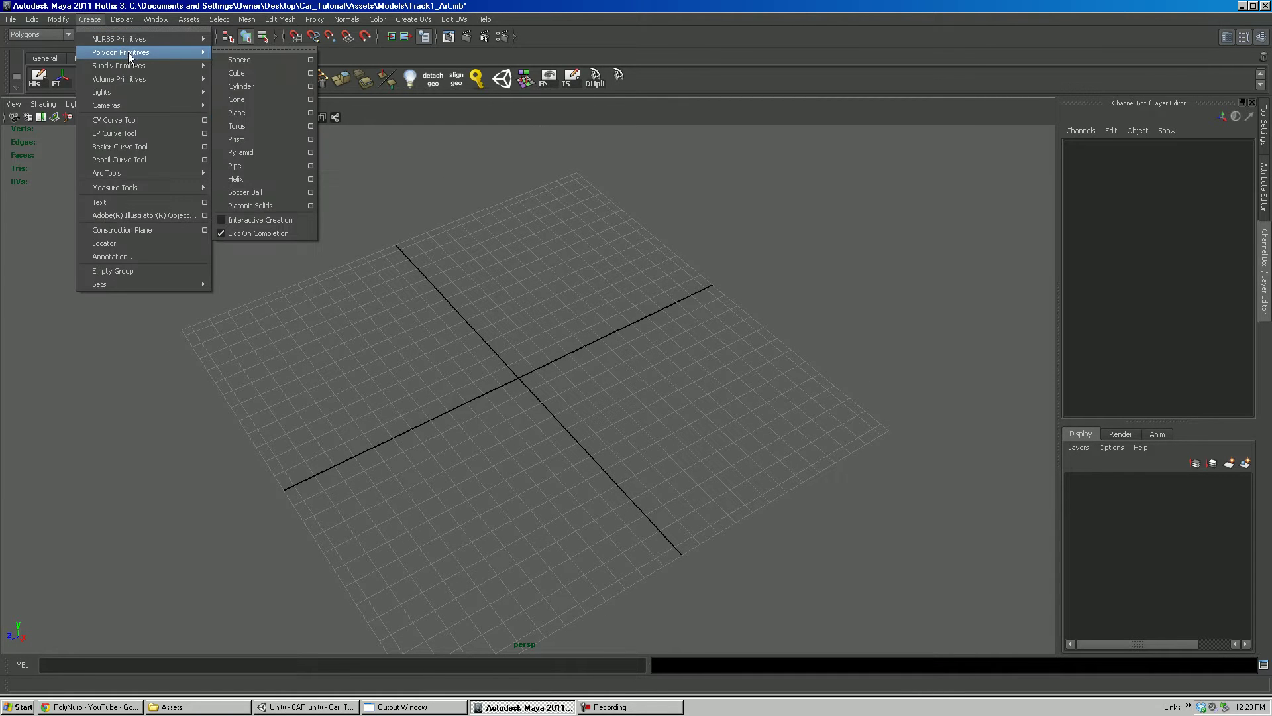
left_click(248, 114)
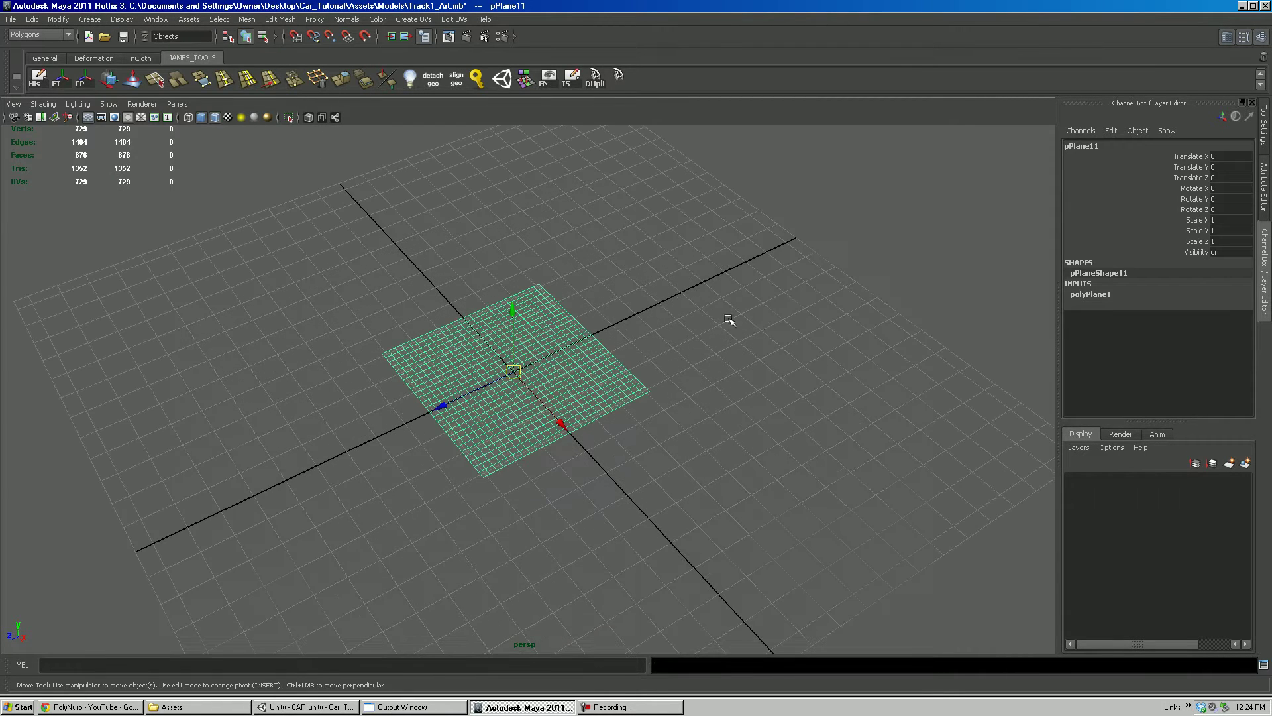
Set the plane's construction width to 16 and its height to 80.
left_click(1078, 296)
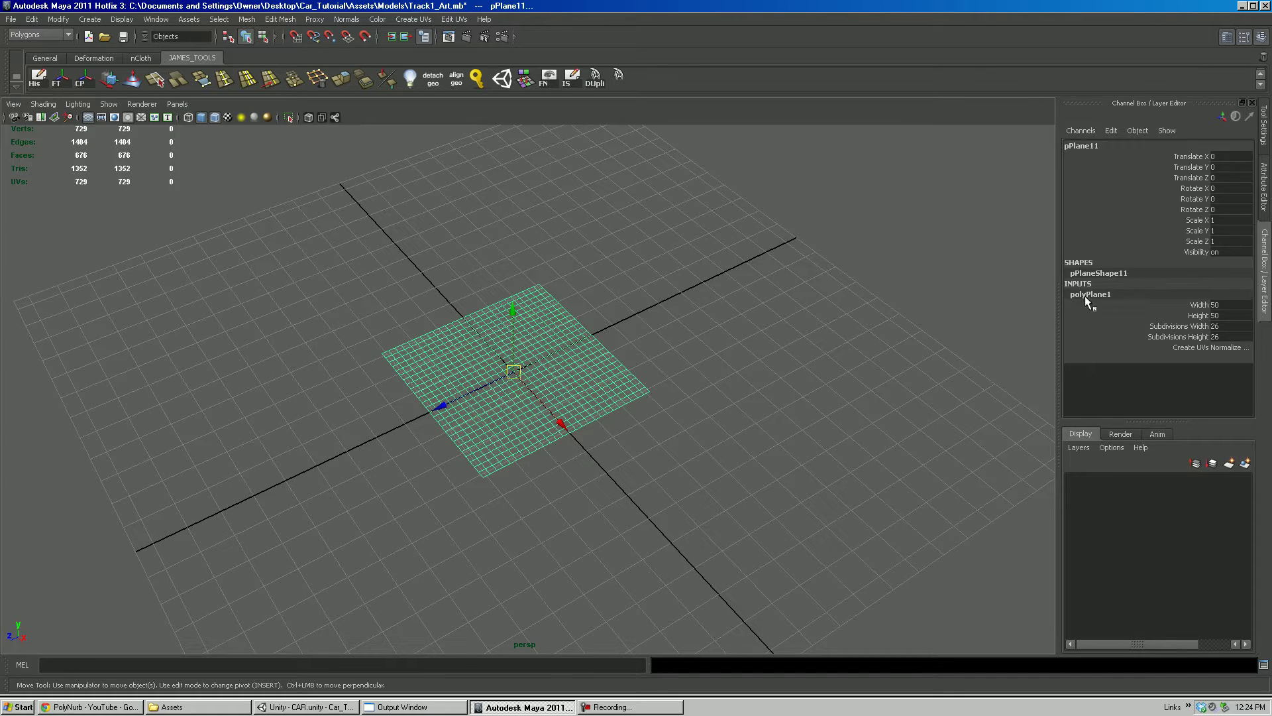
double_click(1225, 305)
type("16")
key("Return")
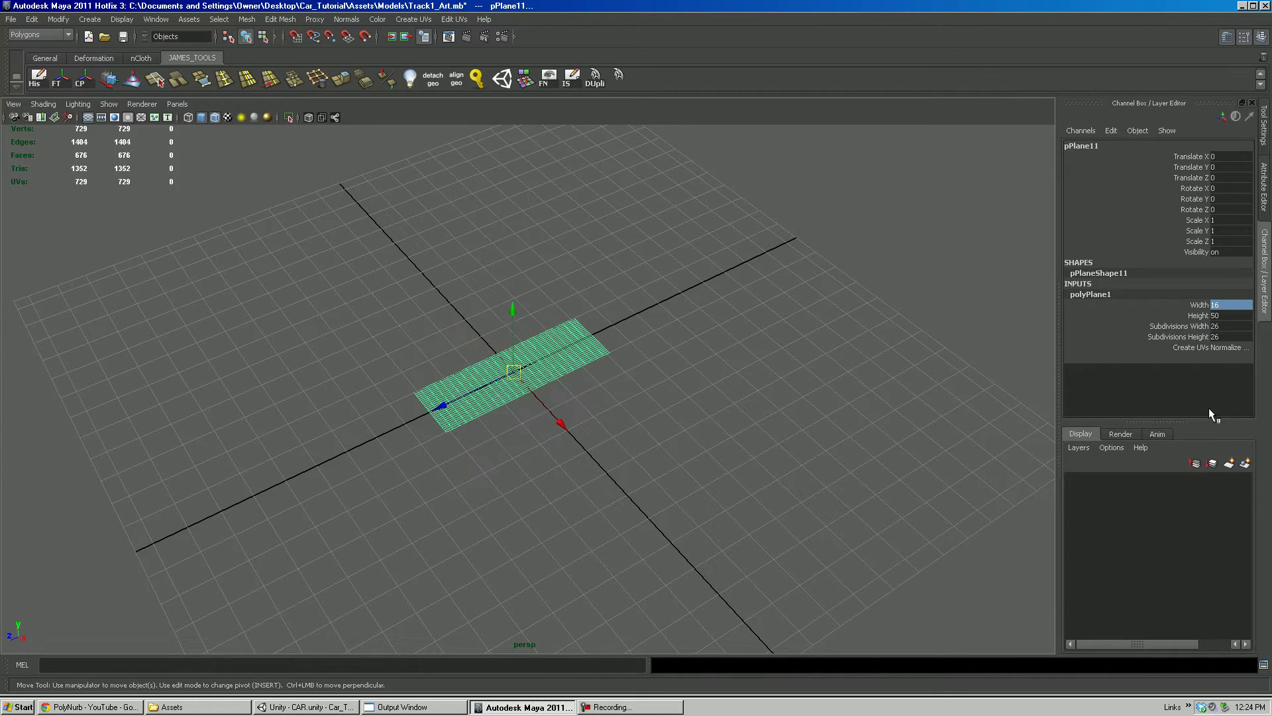
scroll(522, 250, "up", 5)
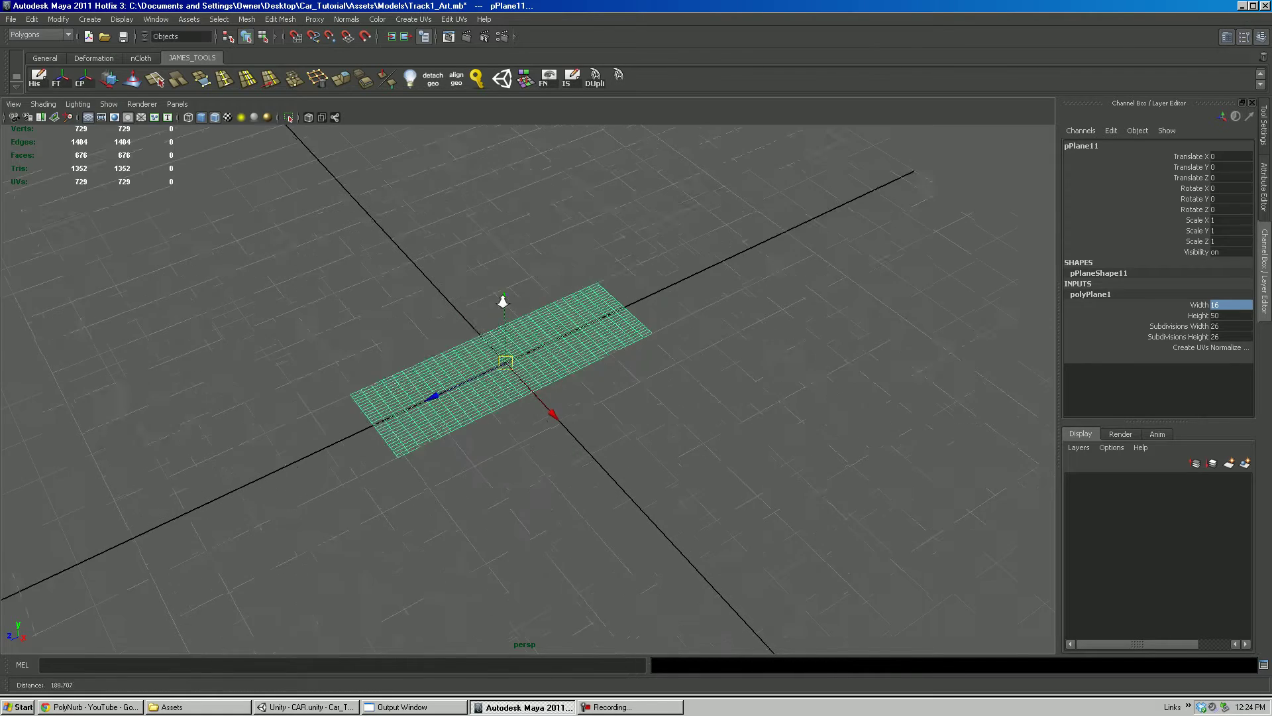
double_click(1222, 316)
type("80")
key("Return")
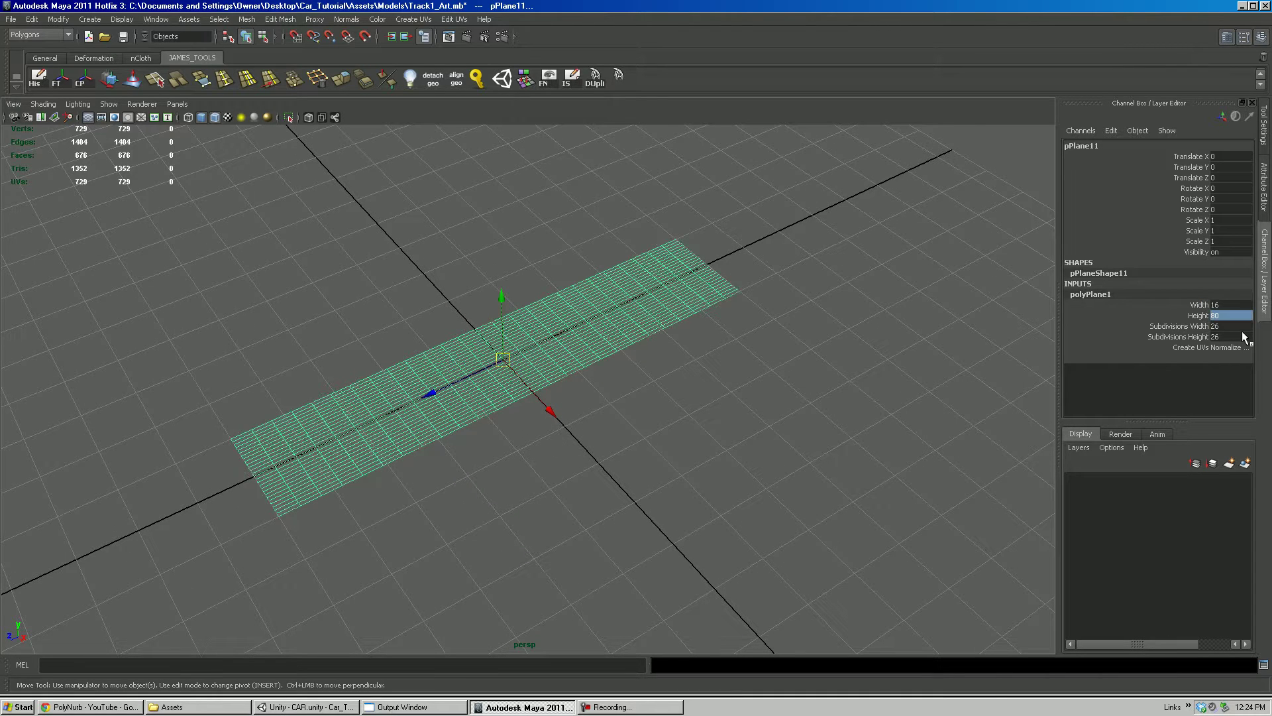
Set both the width and height subdivisions of the plane to 1.
left_click_drag(1219, 326, 1219, 336)
type("1")
key("Return")
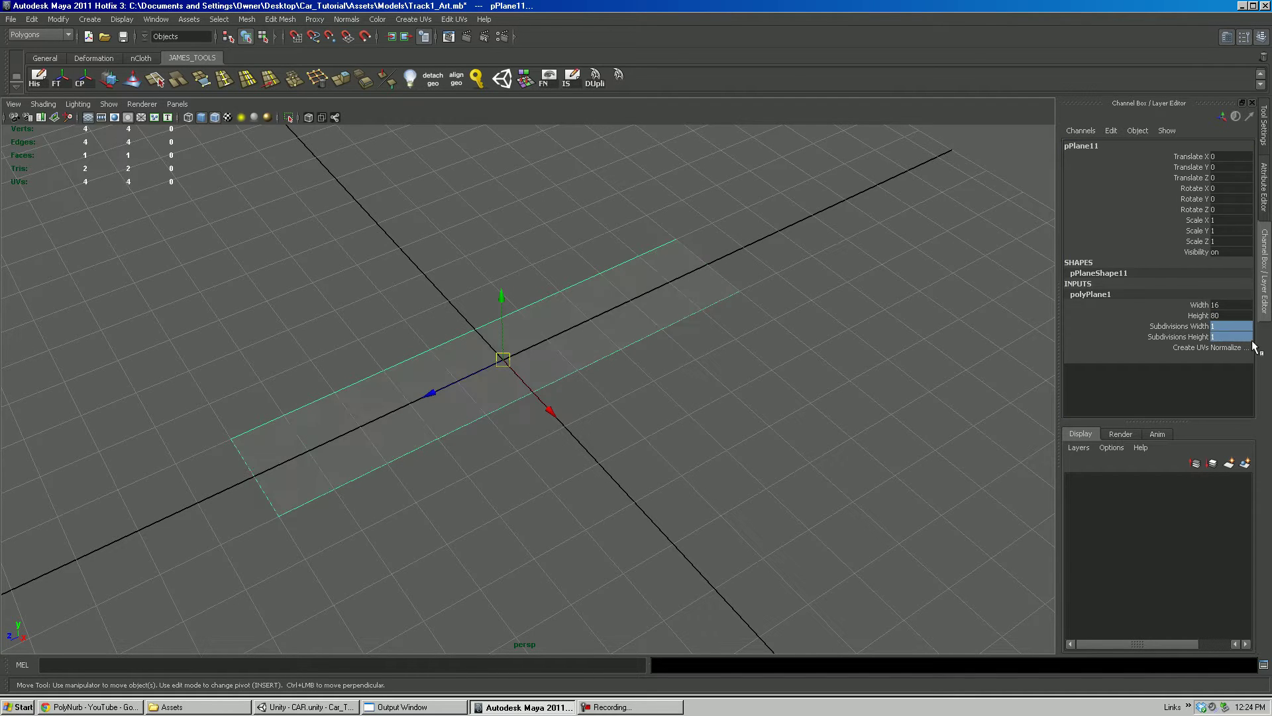
Apply a magenta vertex colour with alpha 1 to the plane, replacing the colour on all channels.
left_click_drag(544, 314, 610, 270, "alt")
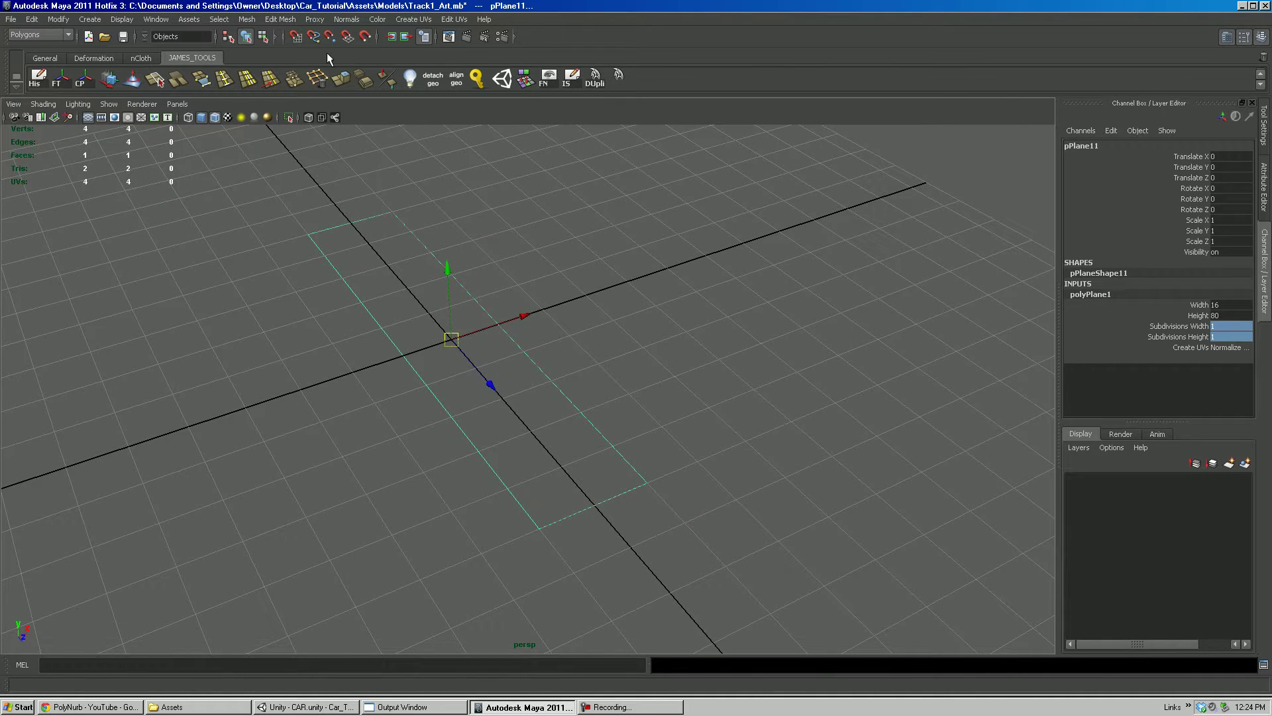
left_click(382, 22)
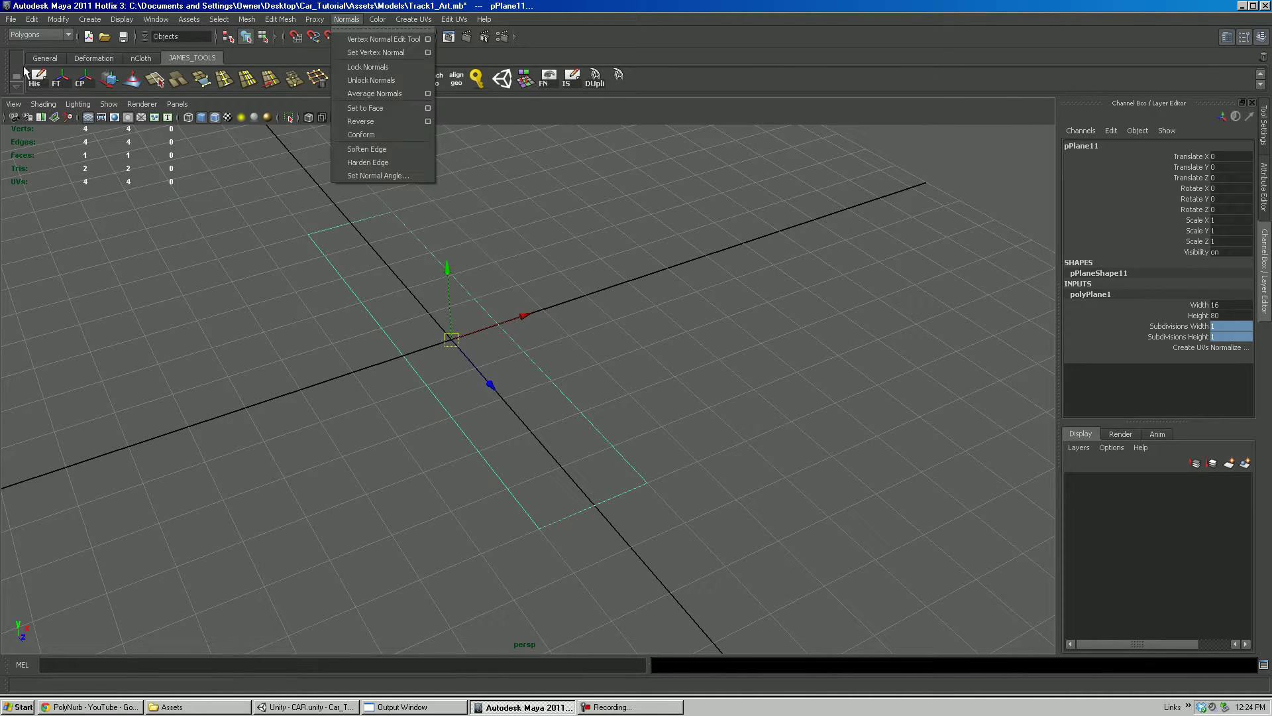
left_click(49, 35)
left_click(35, 57)
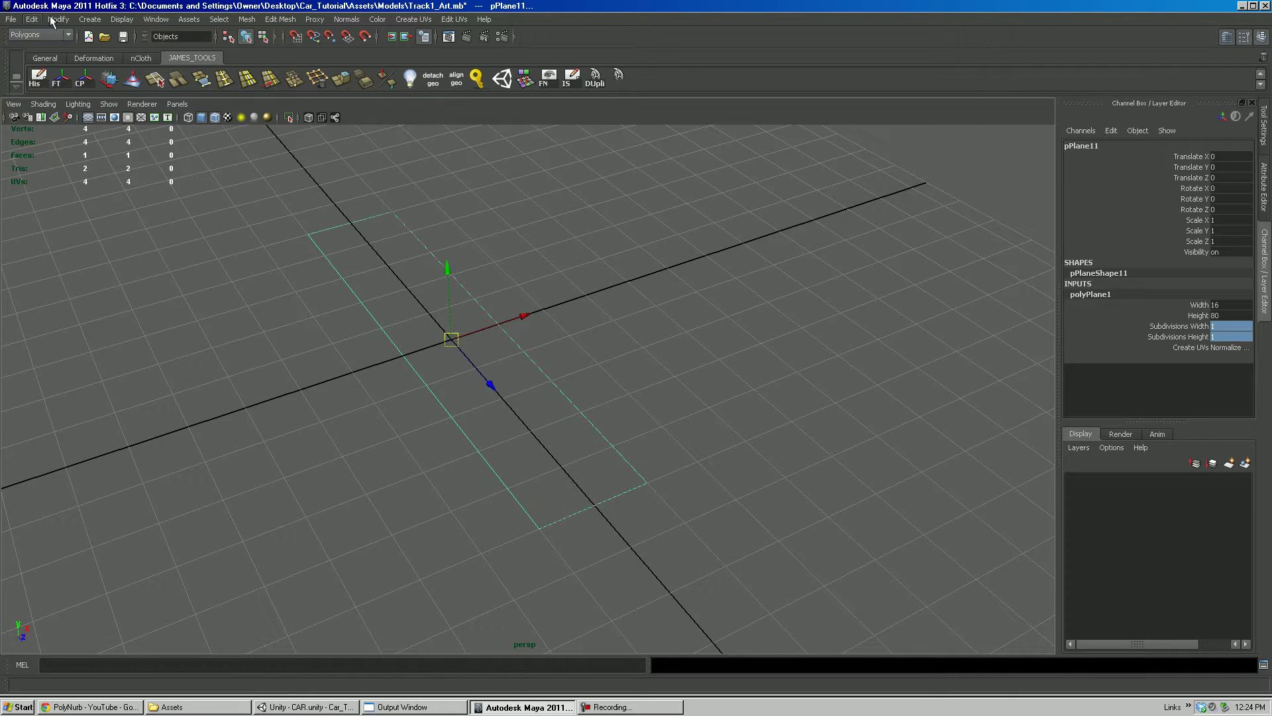
left_click(383, 21)
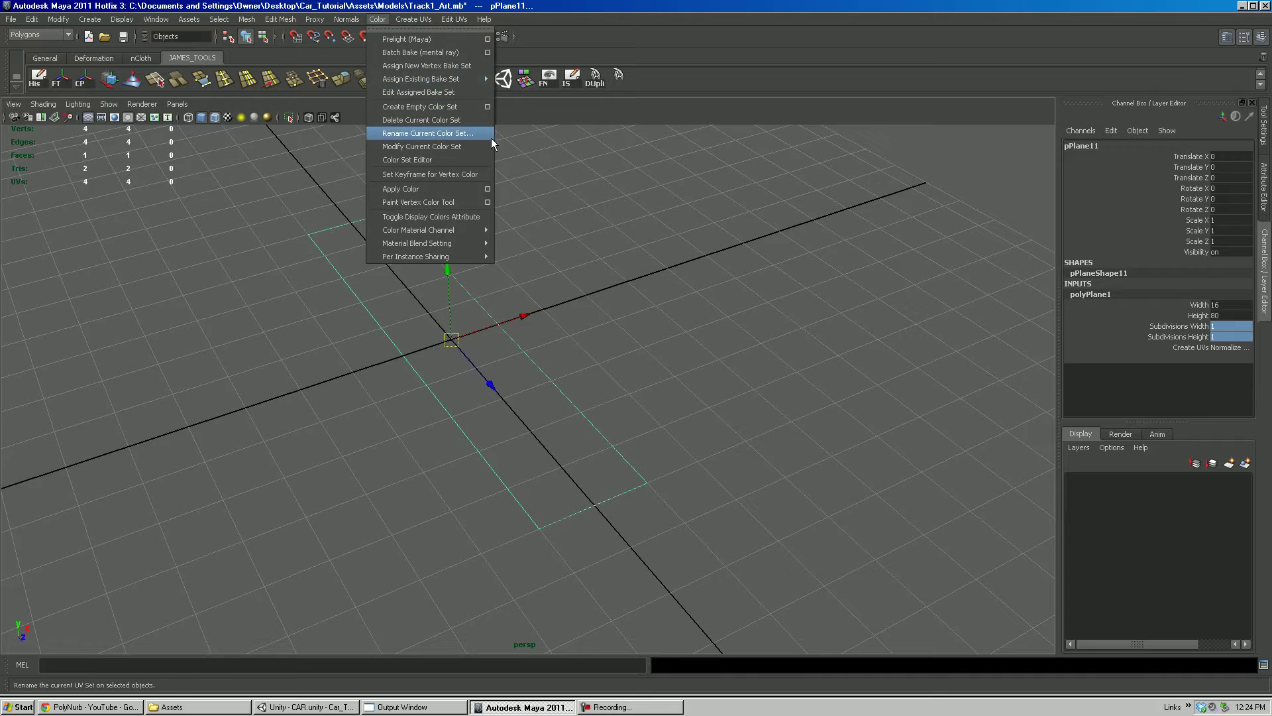
left_click(488, 190)
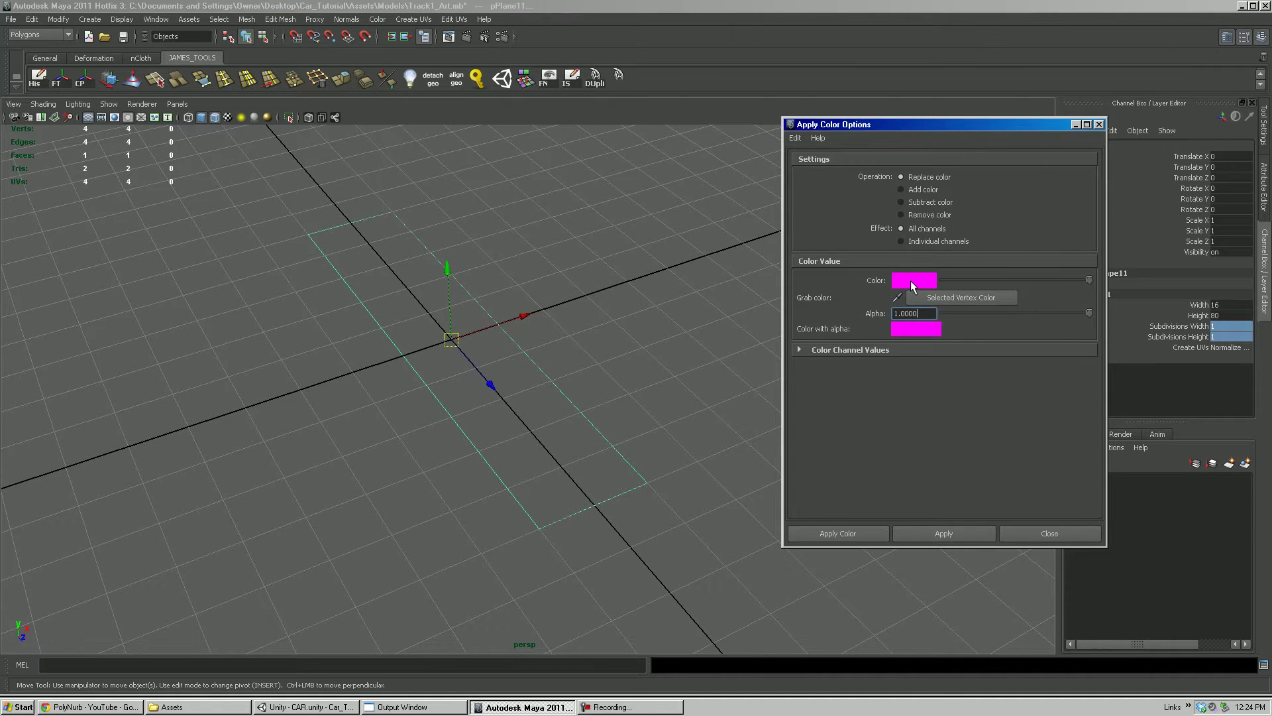
left_click(910, 280)
left_click(922, 533)
left_click(1049, 533)
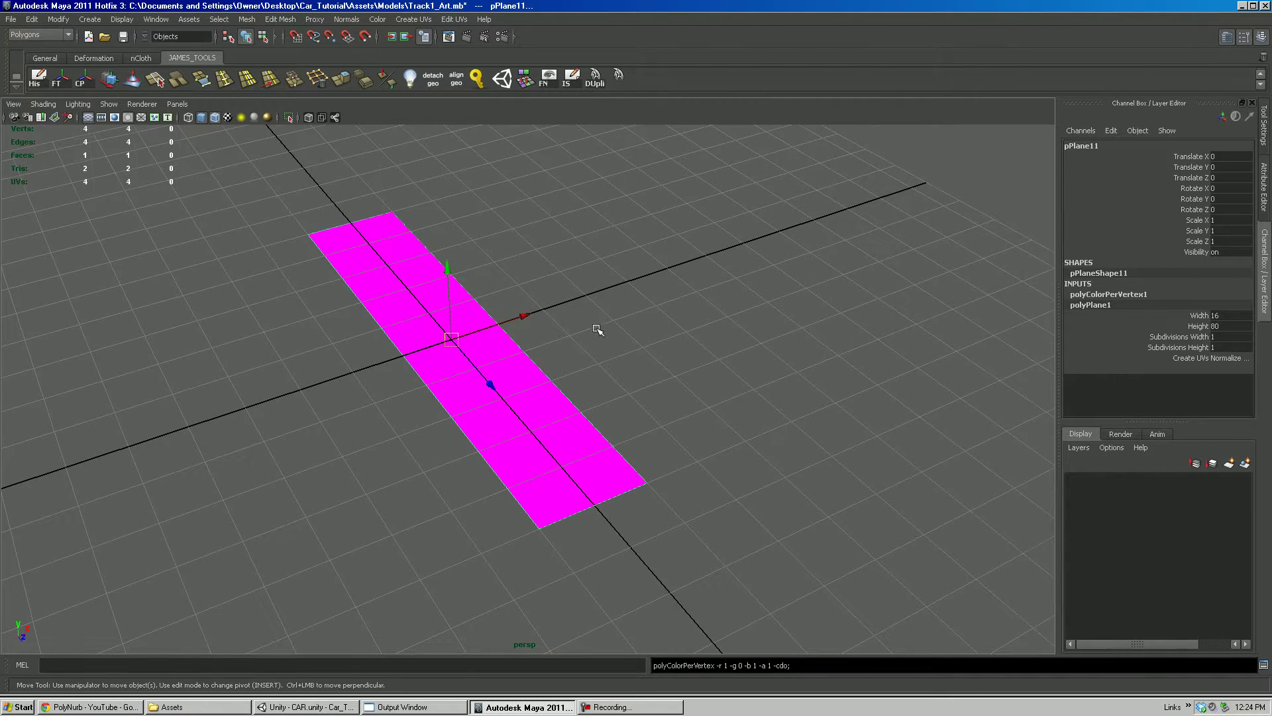
Delete the plane's construction history.
mouse_move(582, 332)
left_mouse_down("alt")
mouse_move(665, 345)
mouse_move(658, 364)
mouse_move(634, 346)
mouse_move(661, 350)
mouse_move(686, 378)
mouse_move(590, 351)
left_mouse_up("alt")
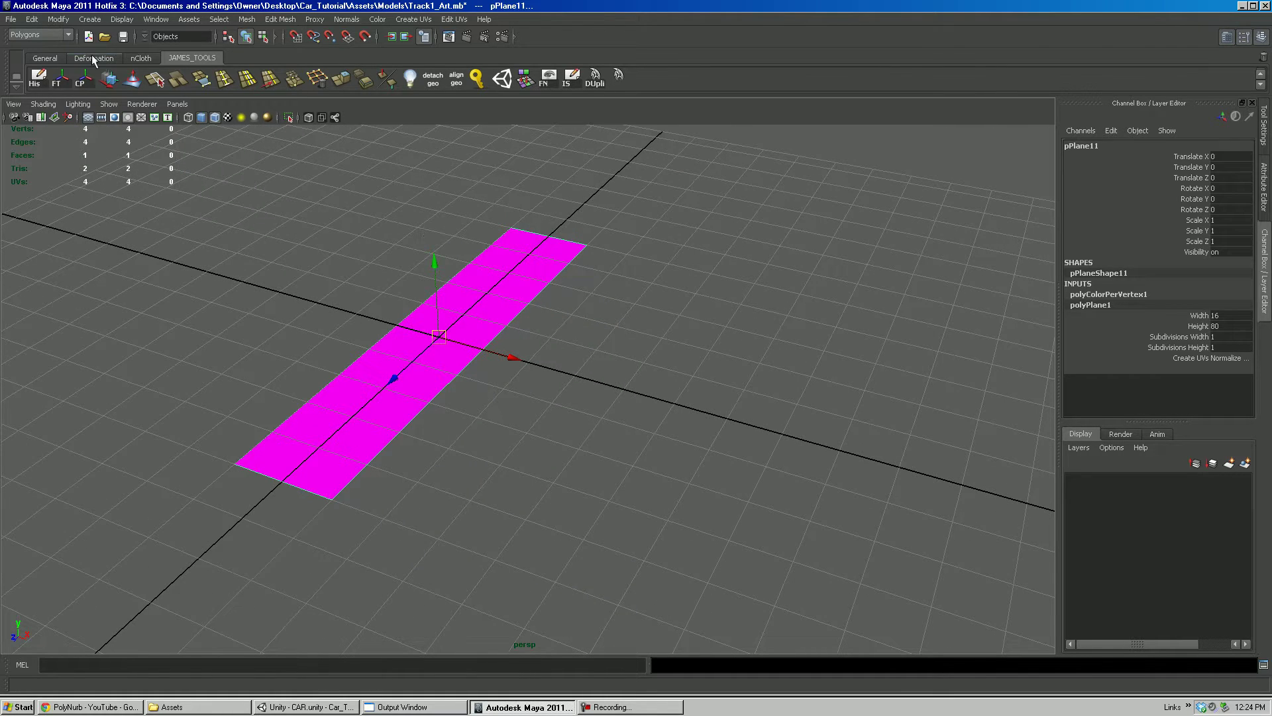
left_click(31, 20)
mouse_move(100, 162)
left_click(202, 183)
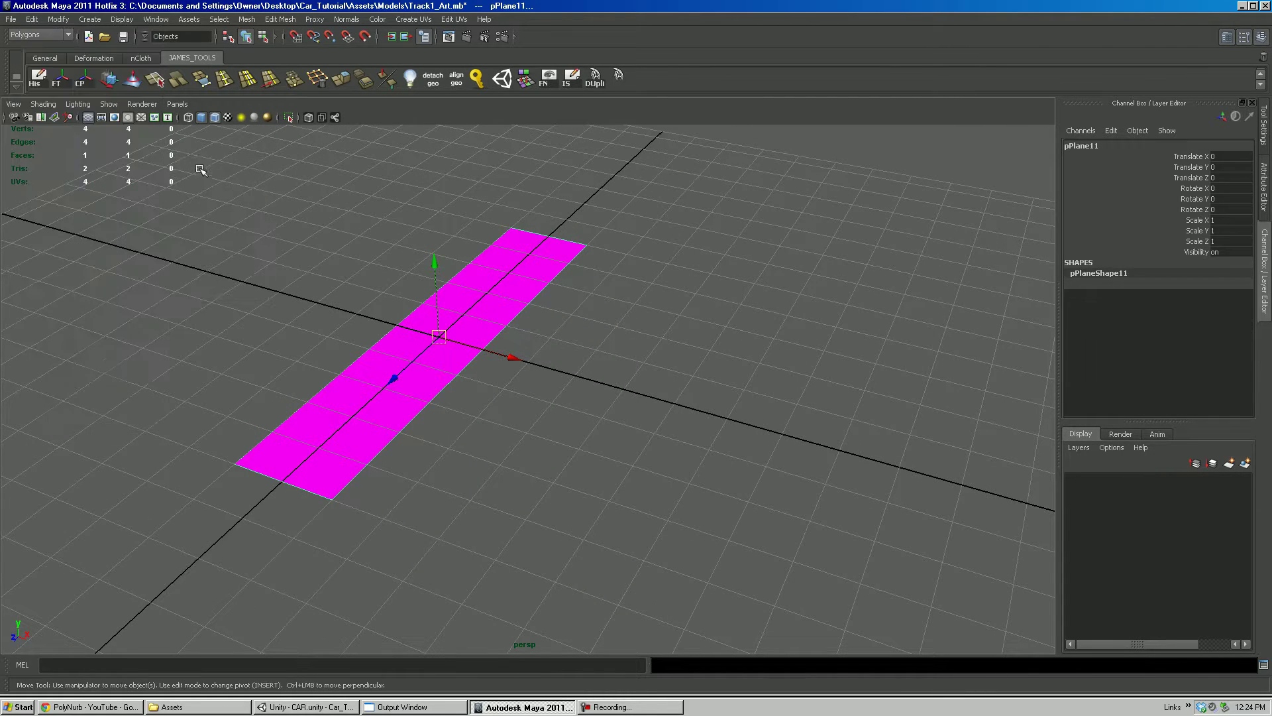
Freeze the plane's transformations and centre its pivot.
left_click(57, 20)
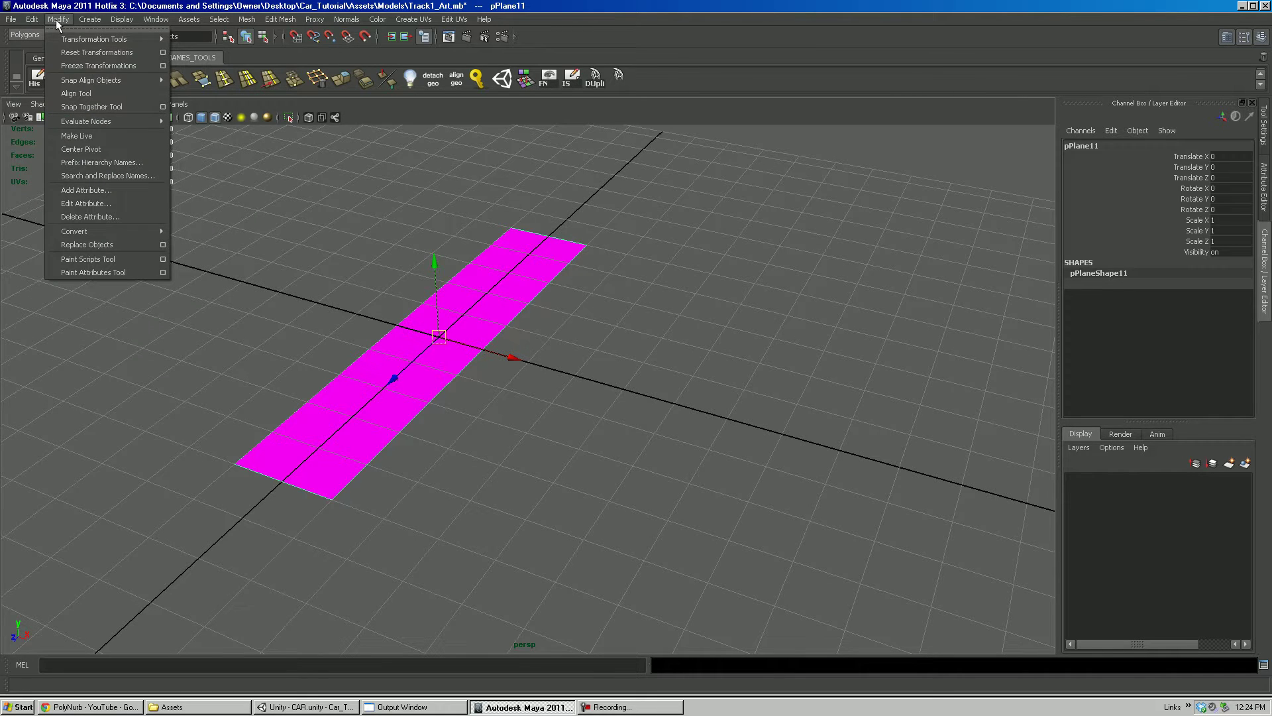
left_click(97, 66)
left_click(54, 20)
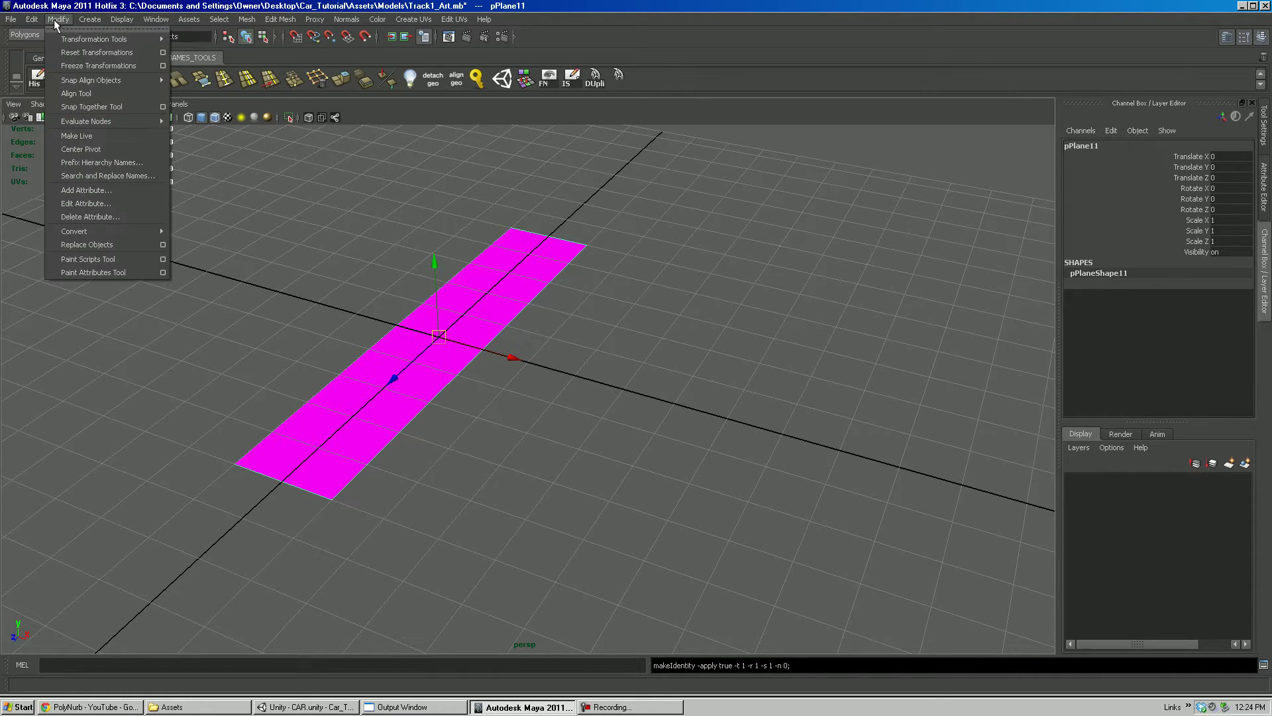
left_click(89, 148)
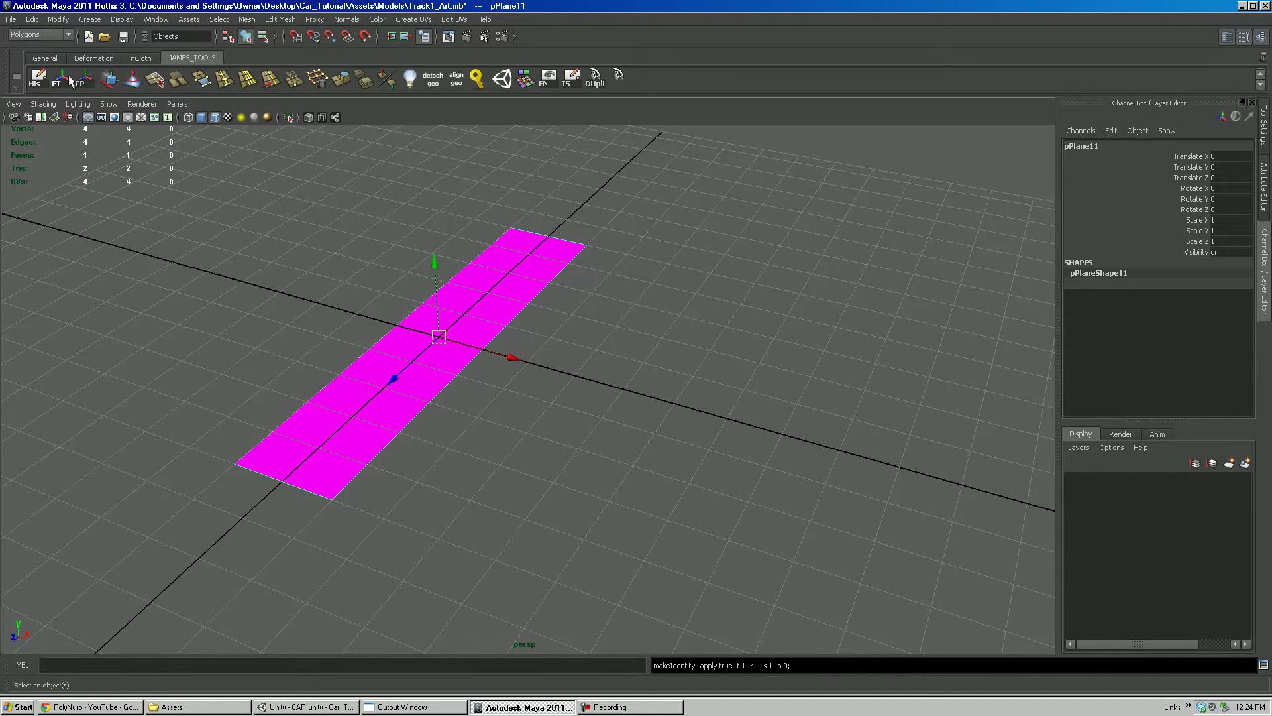
left_click_drag(528, 314, 661, 338, "alt")
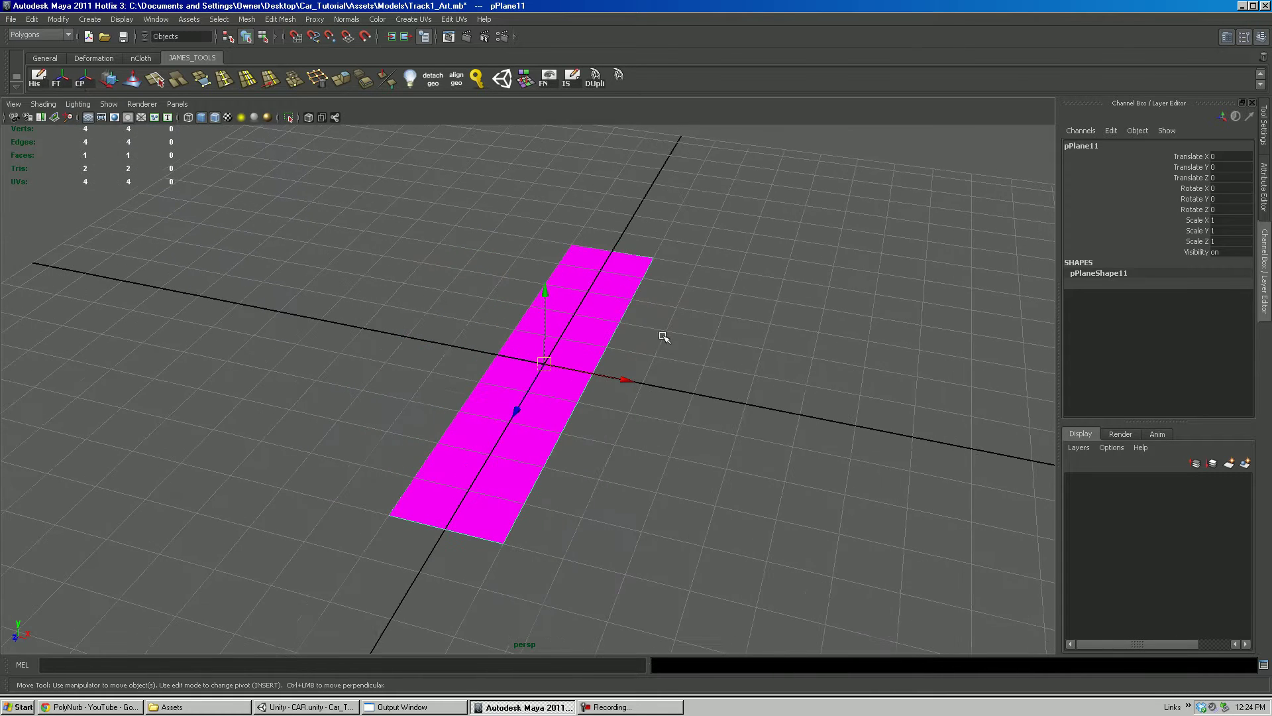
left_click(32, 20)
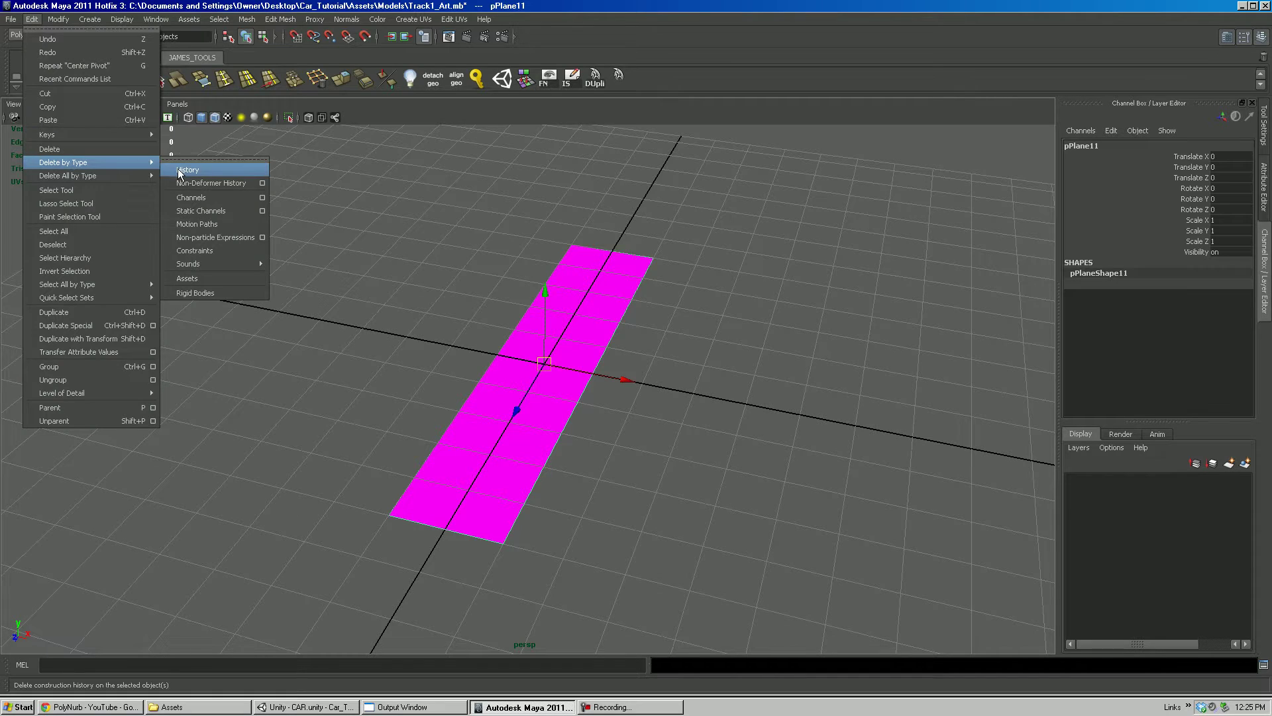
mouse_move(59, 24)
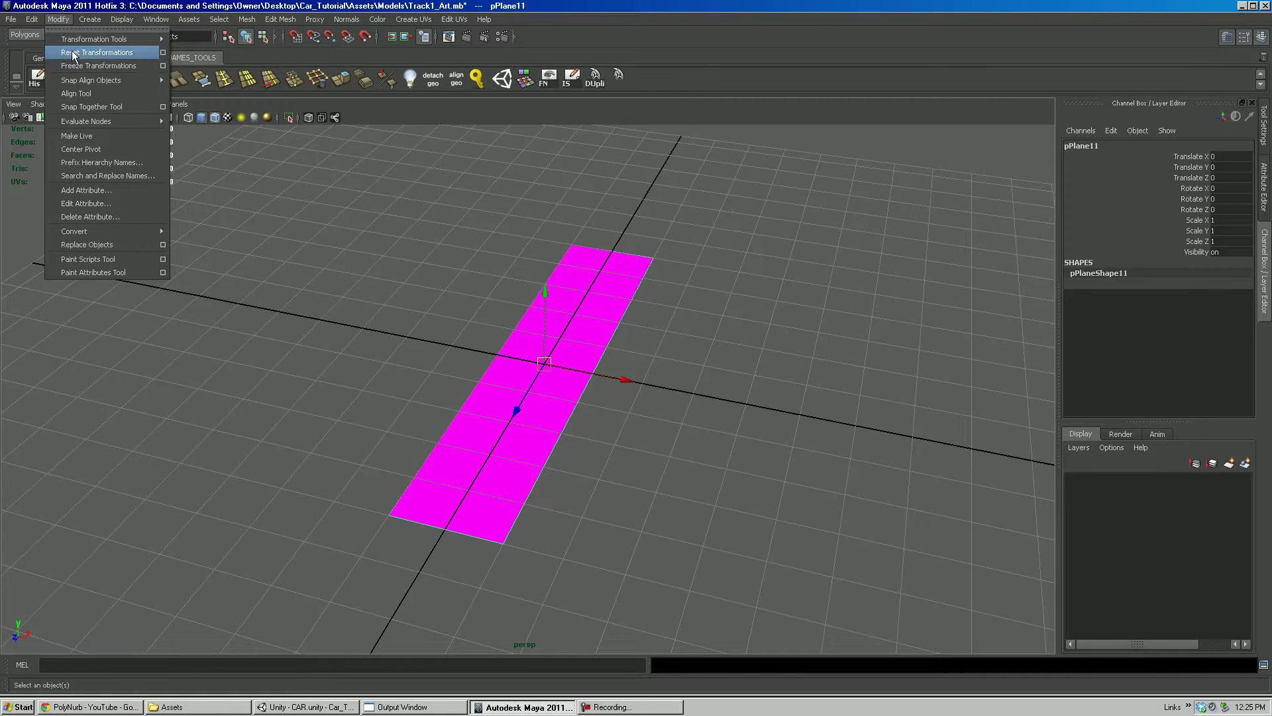
left_click(82, 149)
Duplicate the magenta plane and set the copy's Translate X to 40.
left_click_drag(562, 276, 605, 324, "alt")
key("ctrl+d")
left_click_drag(506, 371, 719, 390)
double_click(1234, 156)
type("40")
key("Return")
Add linear divisions to the duplicated plane with 1 division in U and 4 in V, applying them twice.
middle_click_drag(806, 266, 681, 259, "alt")
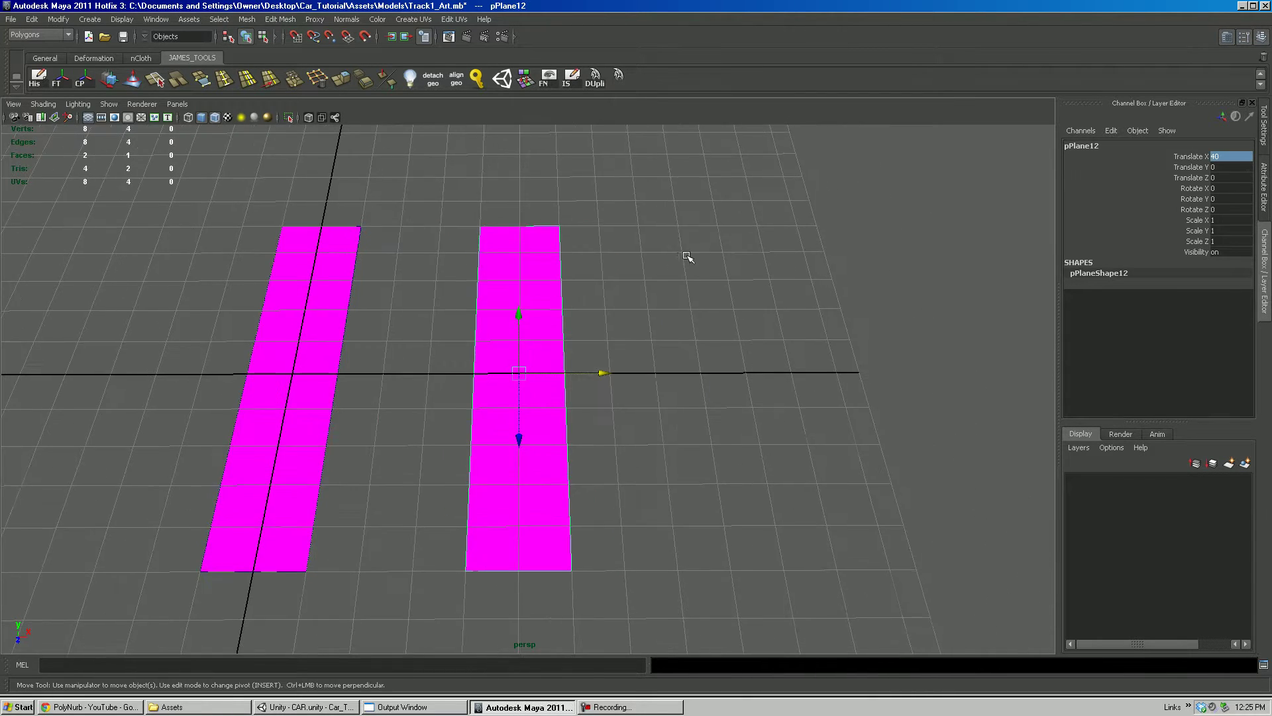
right_click_drag(682, 258, 795, 258, "alt")
left_click_drag(586, 395, 727, 378, "alt")
left_click(247, 19)
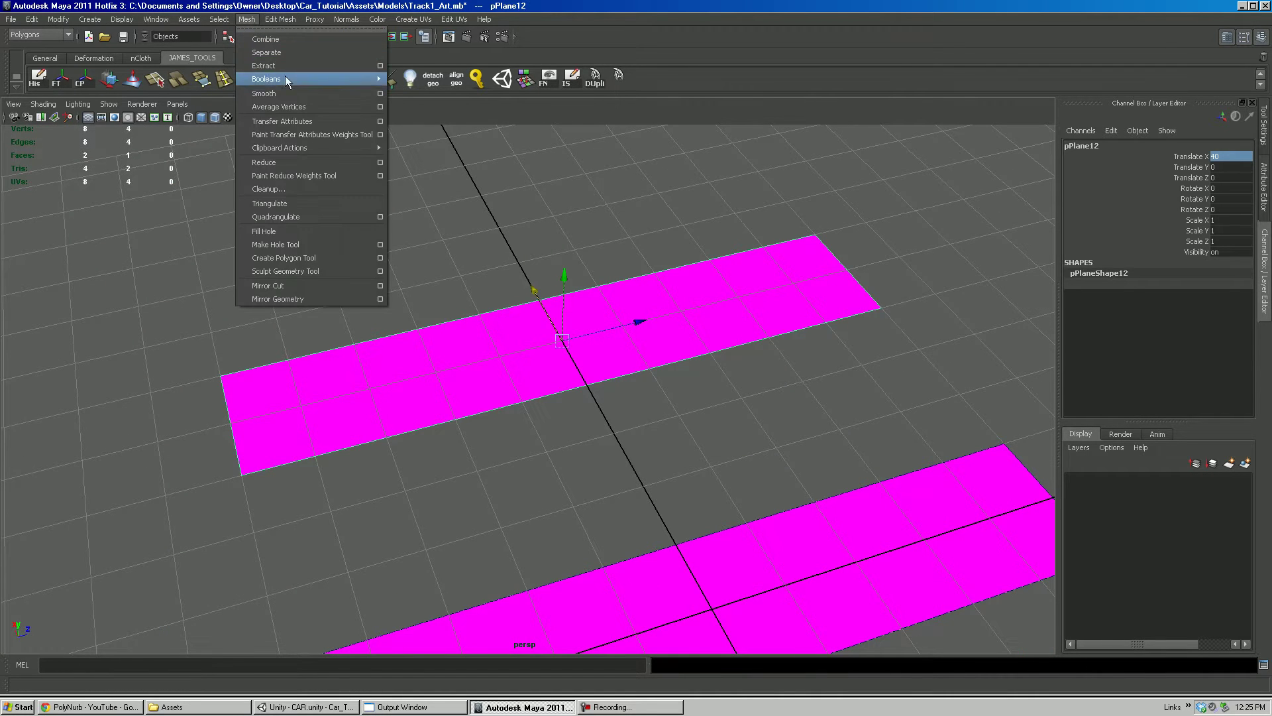
mouse_move(280, 20)
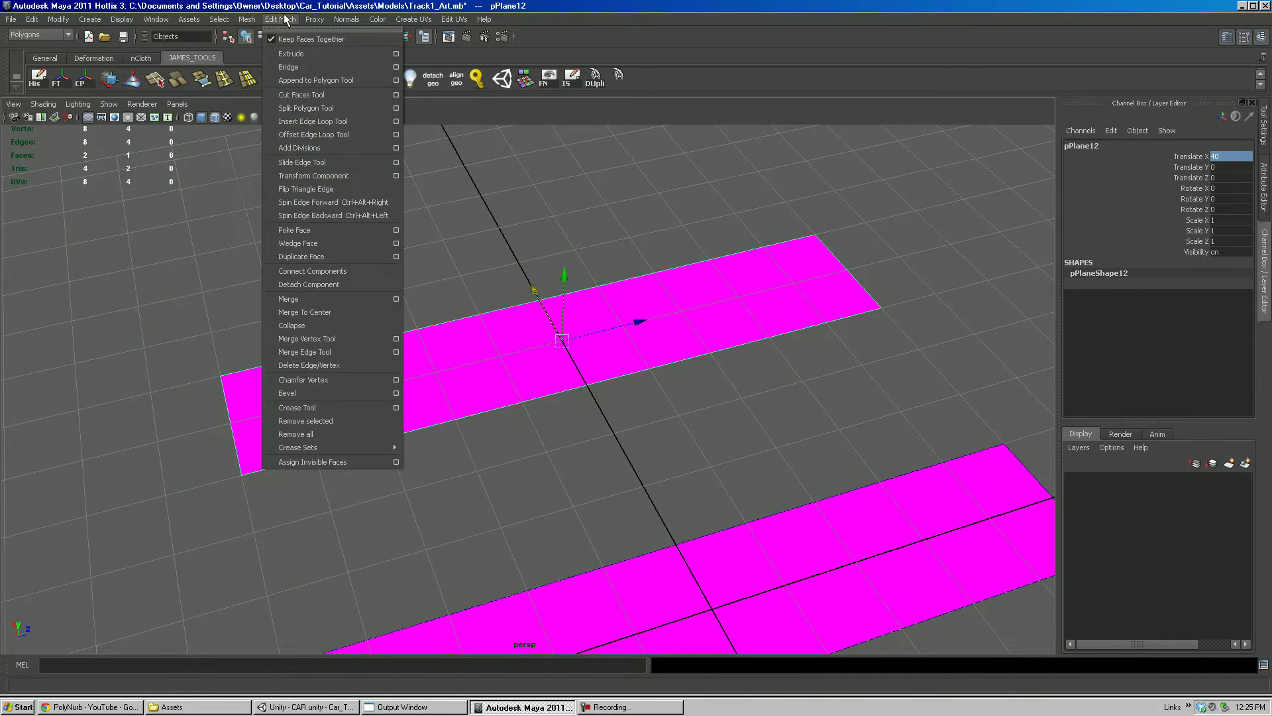
left_click(395, 148)
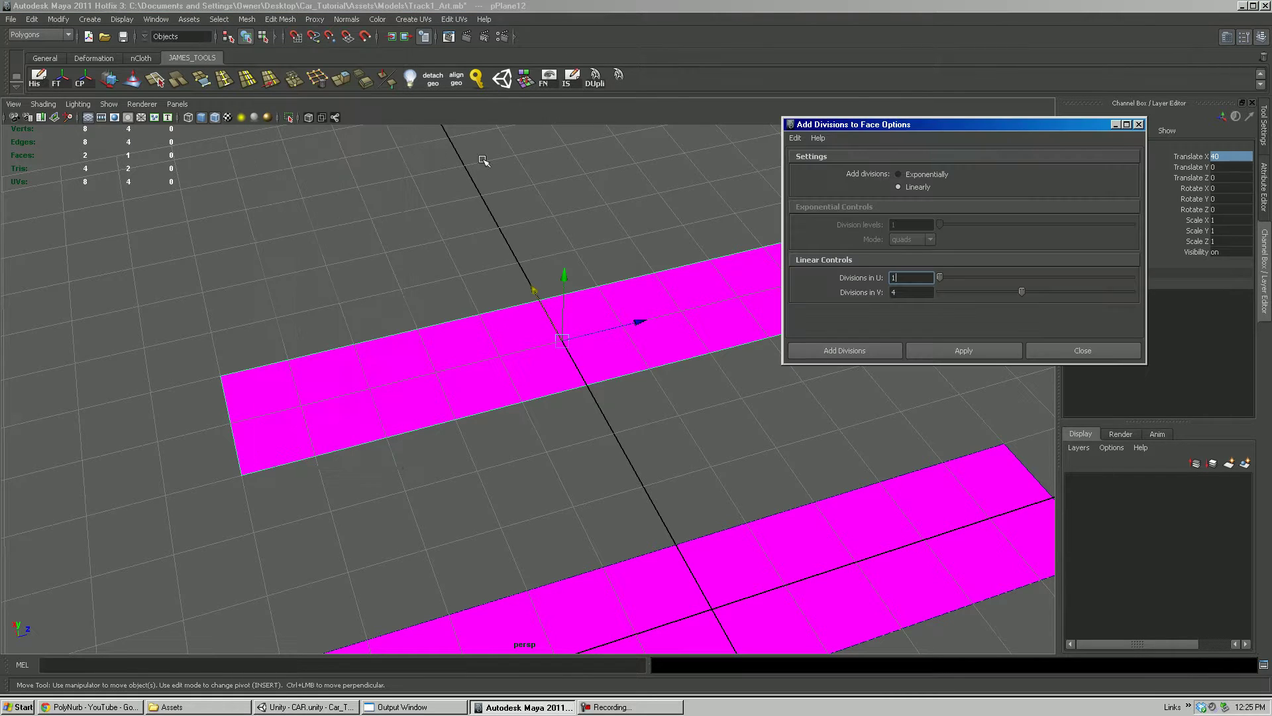
left_click(904, 293)
left_click(945, 345)
left_click(945, 345)
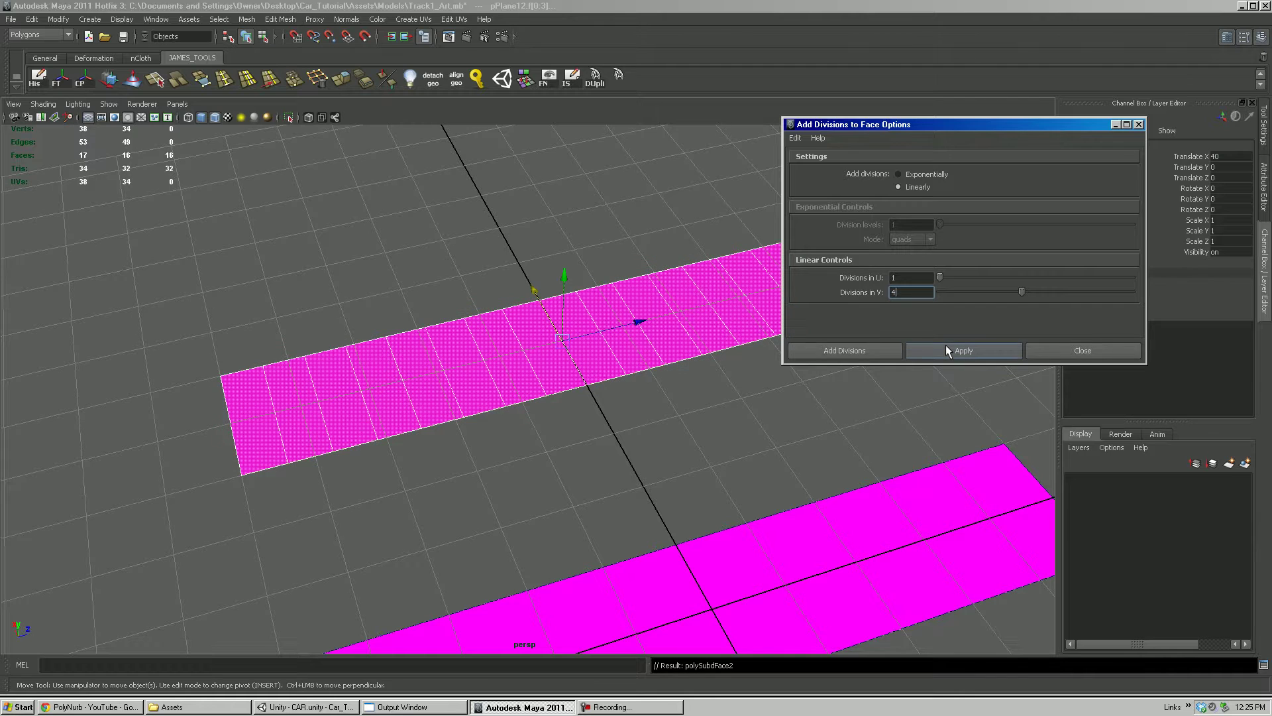
left_click(1051, 353)
Delete the subdivided plane's construction history and freeze its transformations.
left_click_drag(1051, 353, 689, 285, "alt")
key("F8")
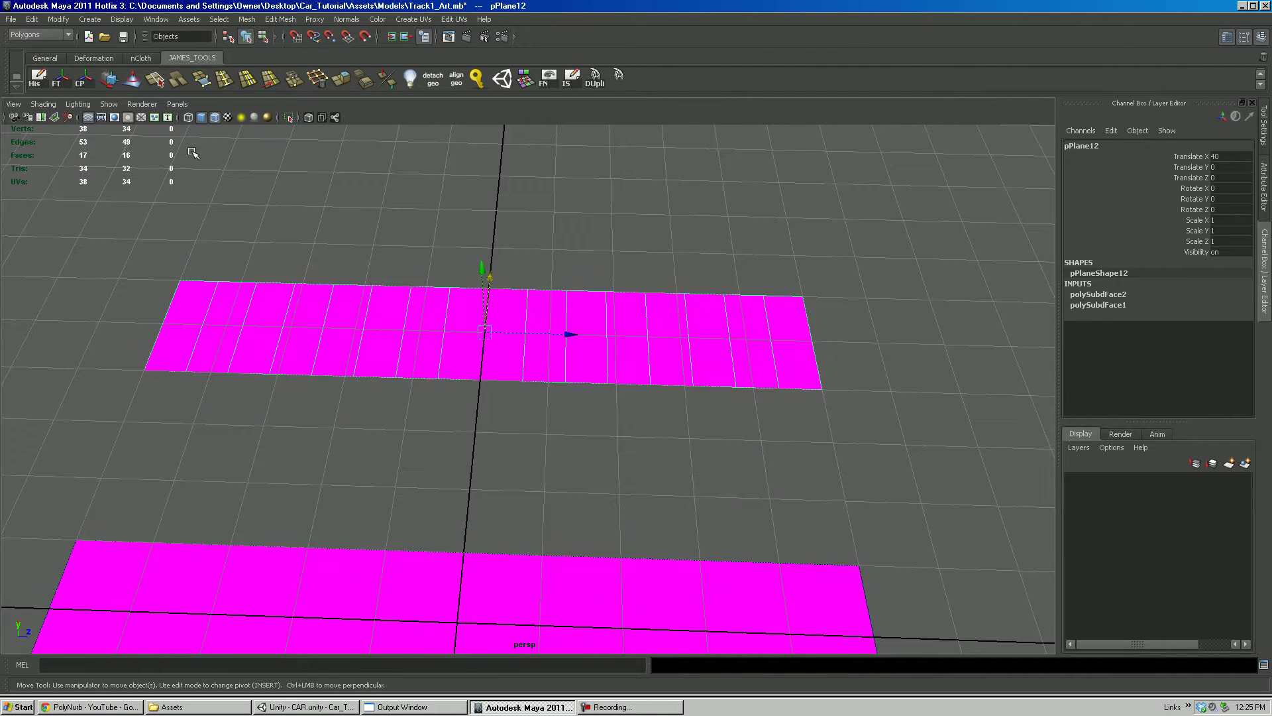
left_click(49, 79)
left_click(57, 78)
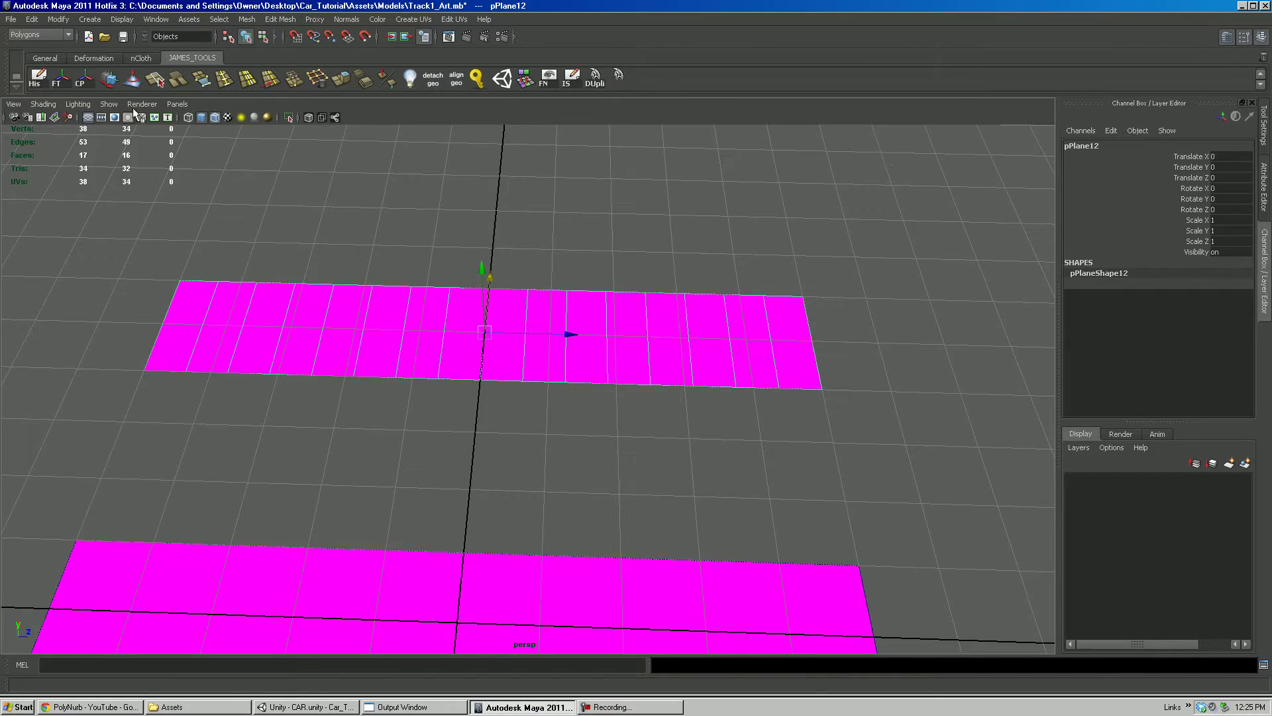
Create a bend deformer on the subdivided plane with low bound -1, high bound 1 and curvature 0.
left_click_drag(699, 310, 516, 311, "alt")
left_click(58, 33)
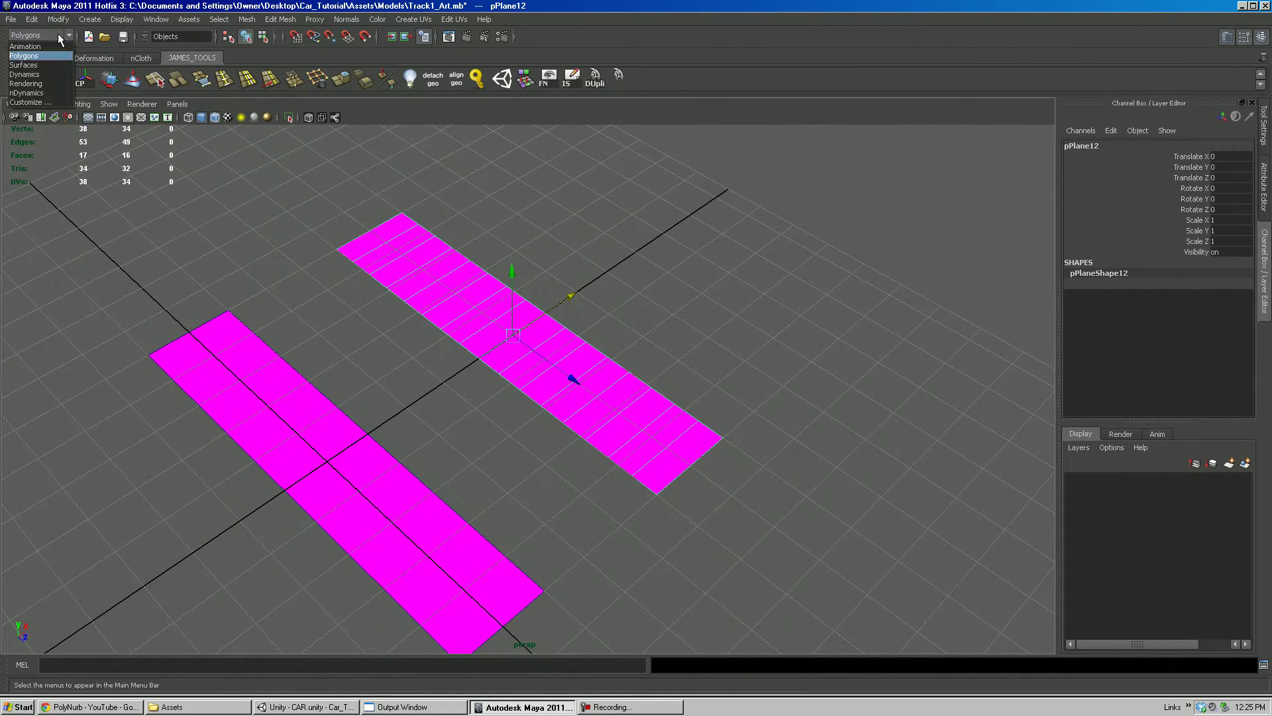
left_click(43, 48)
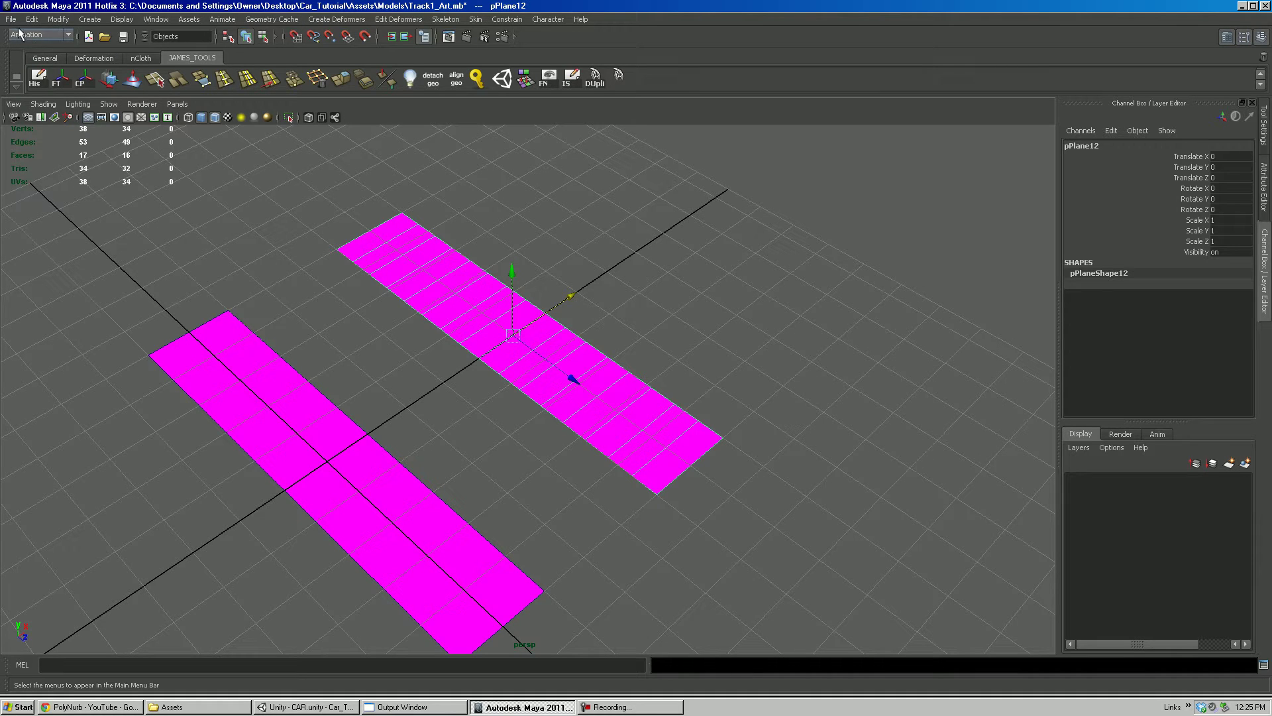
left_click(336, 20)
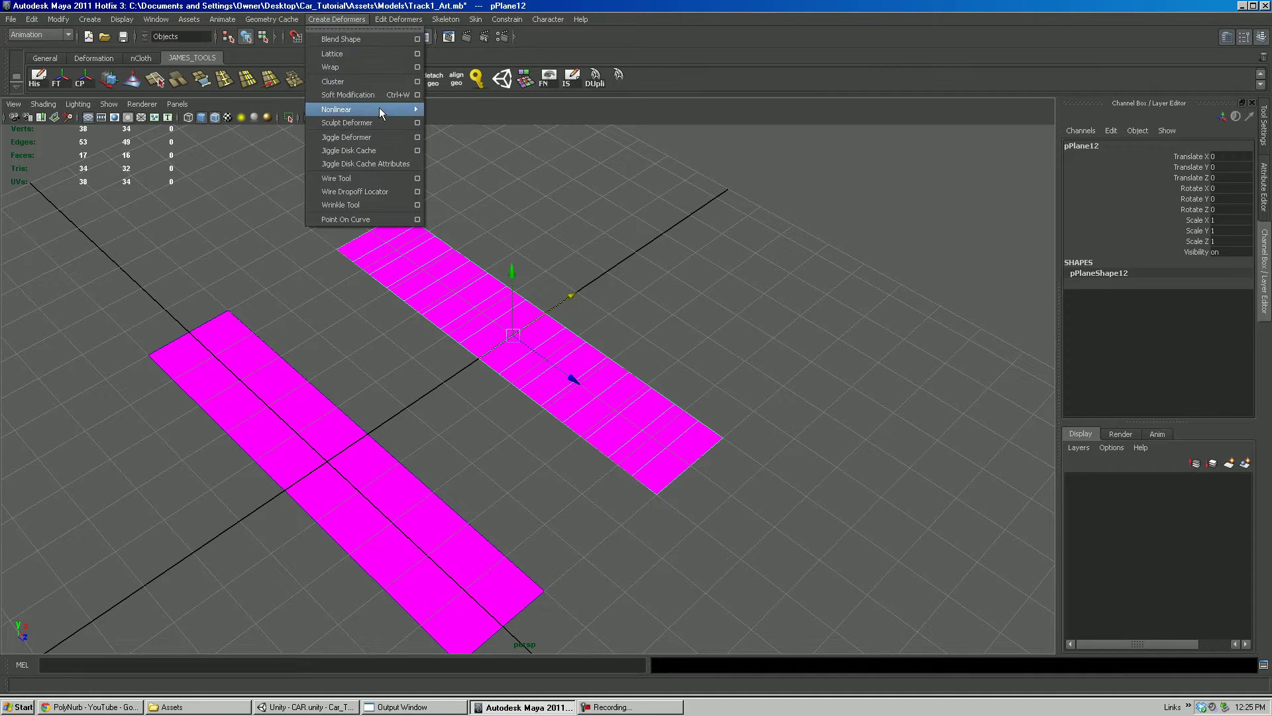
mouse_move(379, 109)
left_click(471, 110)
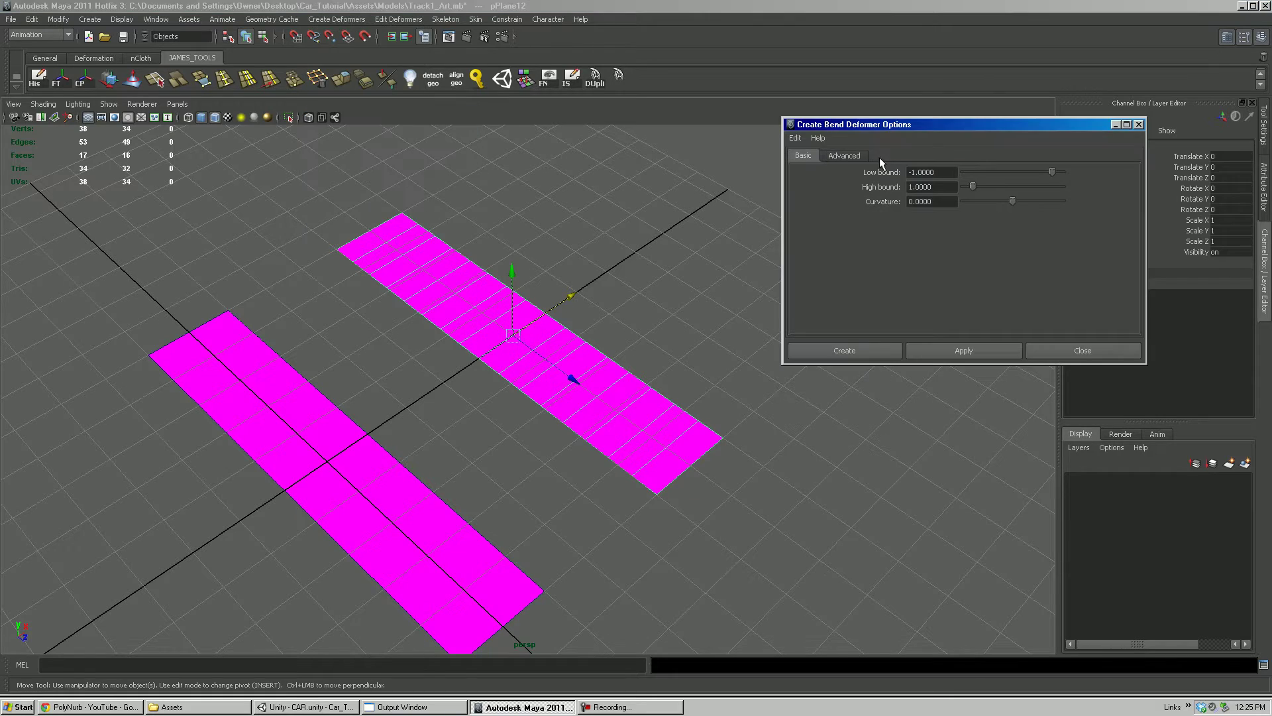
left_click(962, 351)
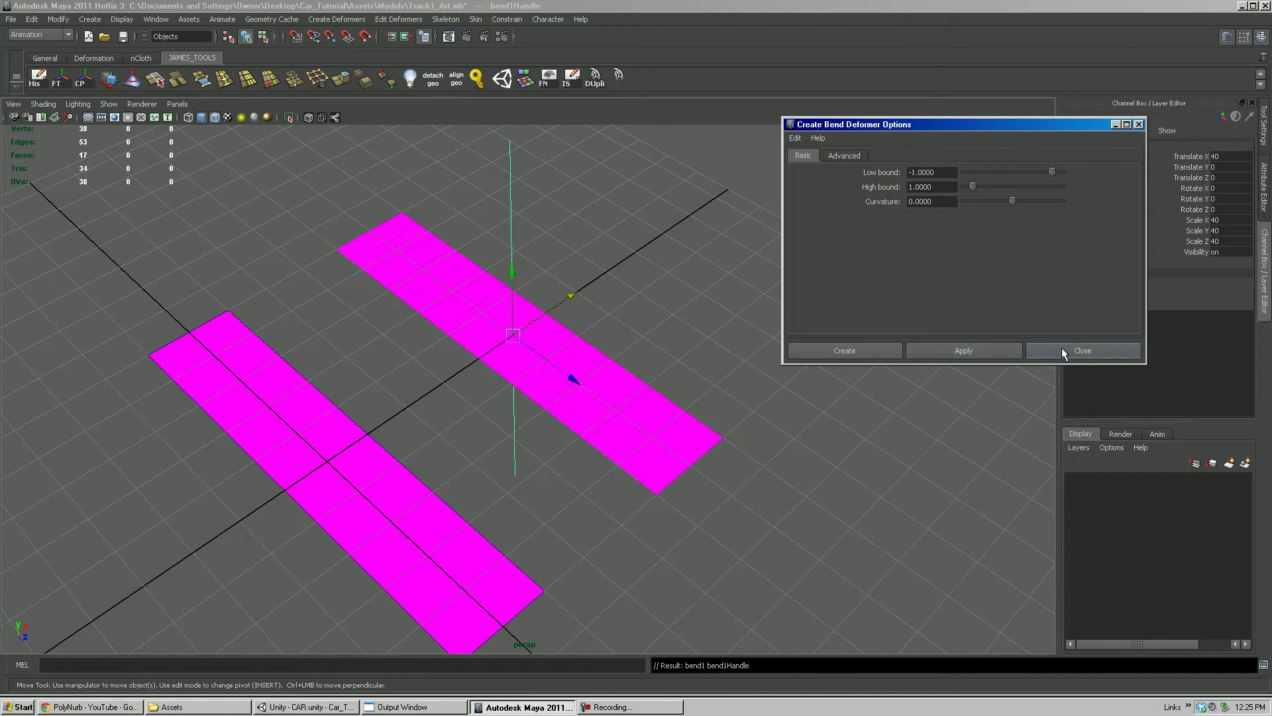
left_click(1070, 349)
Rotate the bend deformer handle to a Rotate X of -90 so it runs along the plane's length.
left_click_drag(641, 377, 693, 372, "alt")
key("e")
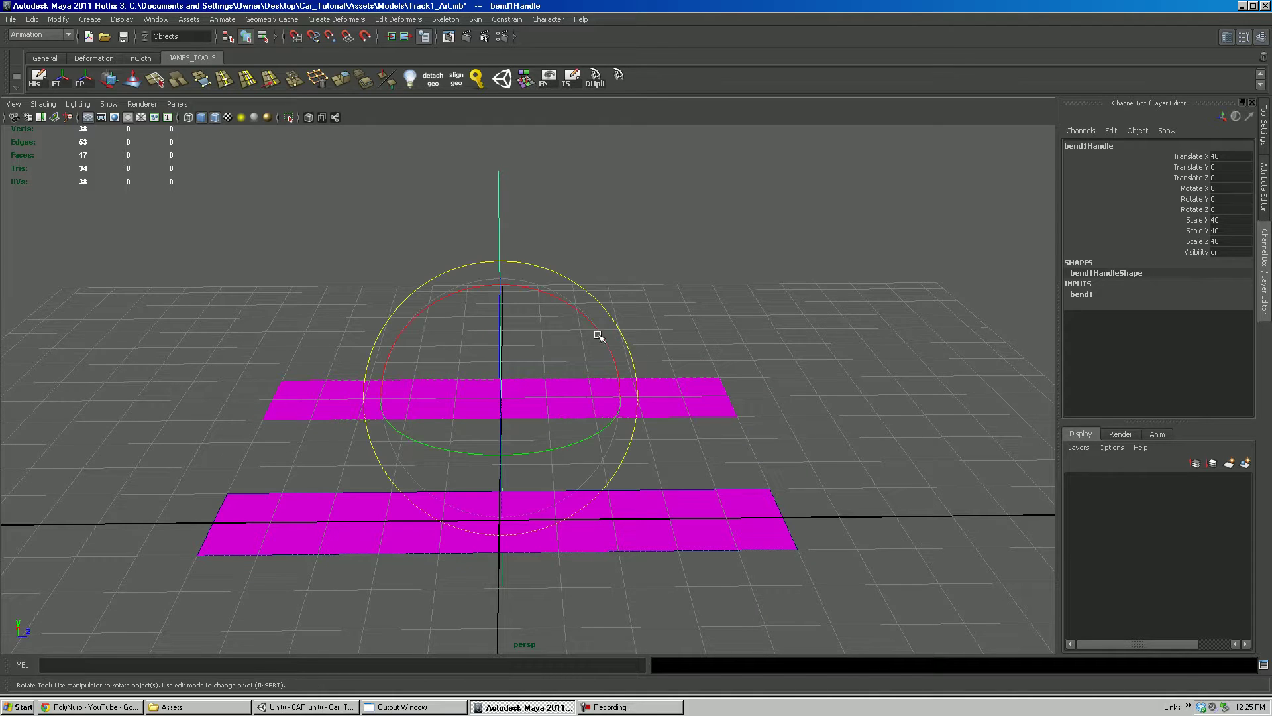
left_click_drag(600, 335, 431, 284)
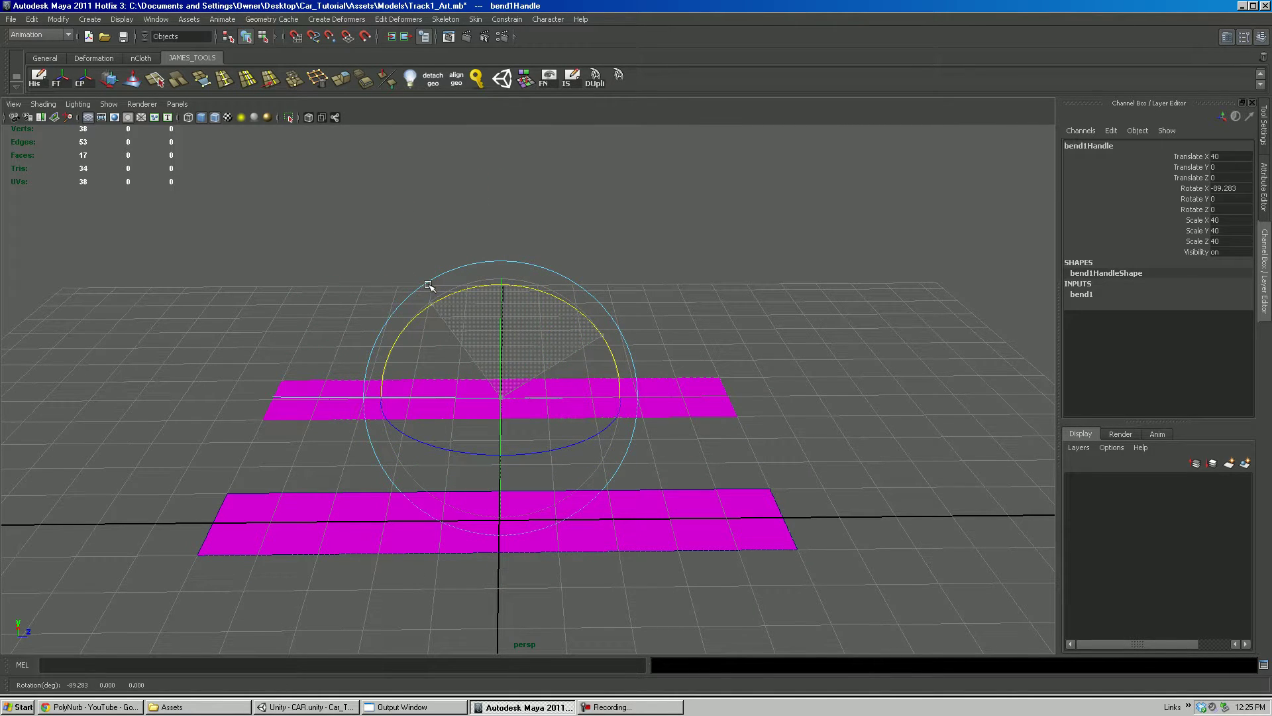
double_click(1226, 188)
type("-90")
key("Return")
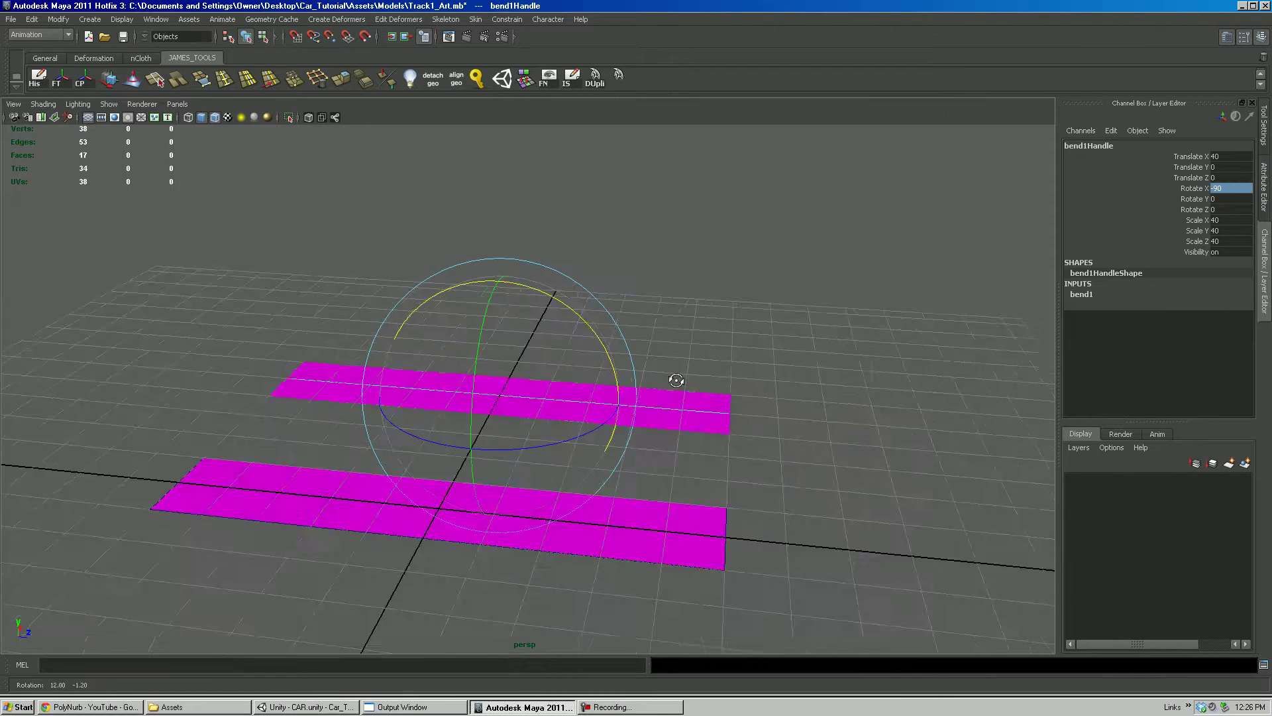
Open the bend deformer's input attributes and set its curvature to -1.
left_click_drag(661, 377, 642, 381, "alt")
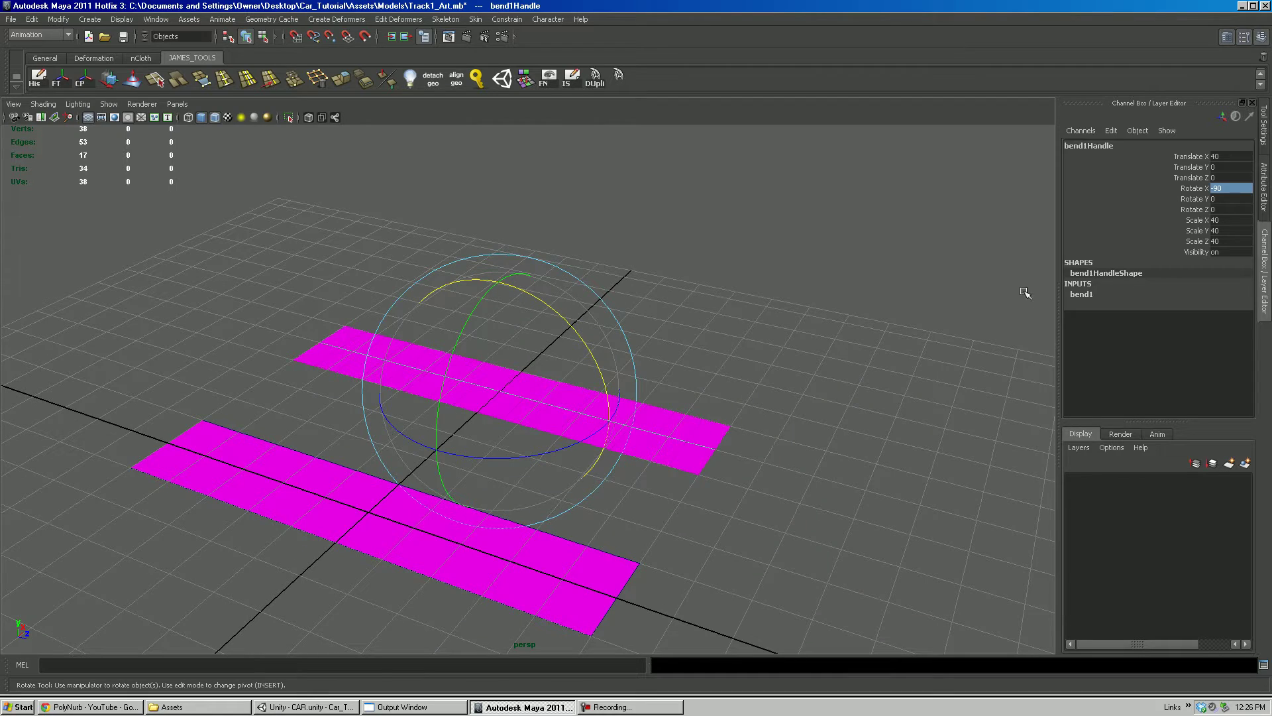
left_click_drag(720, 355, 710, 300, "alt")
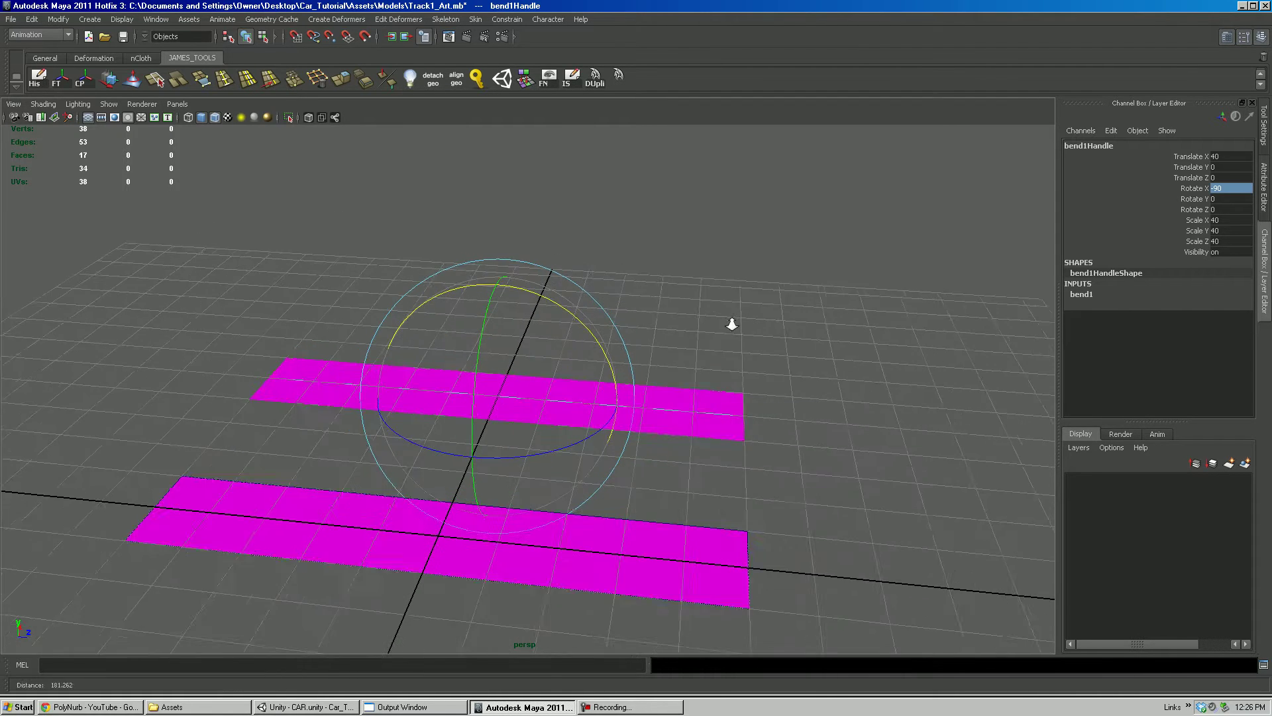
left_click(1091, 296)
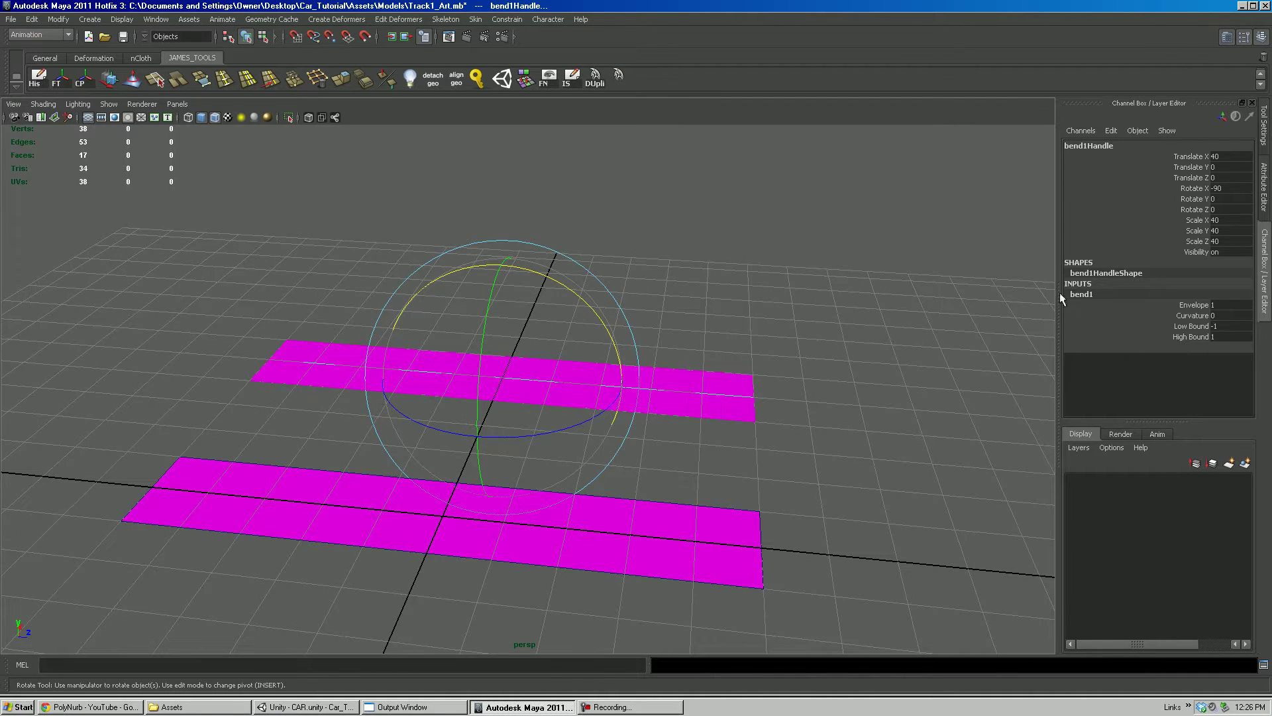
left_click(1185, 317)
middle_click_drag(777, 313, 755, 299)
key("ctrl+z")
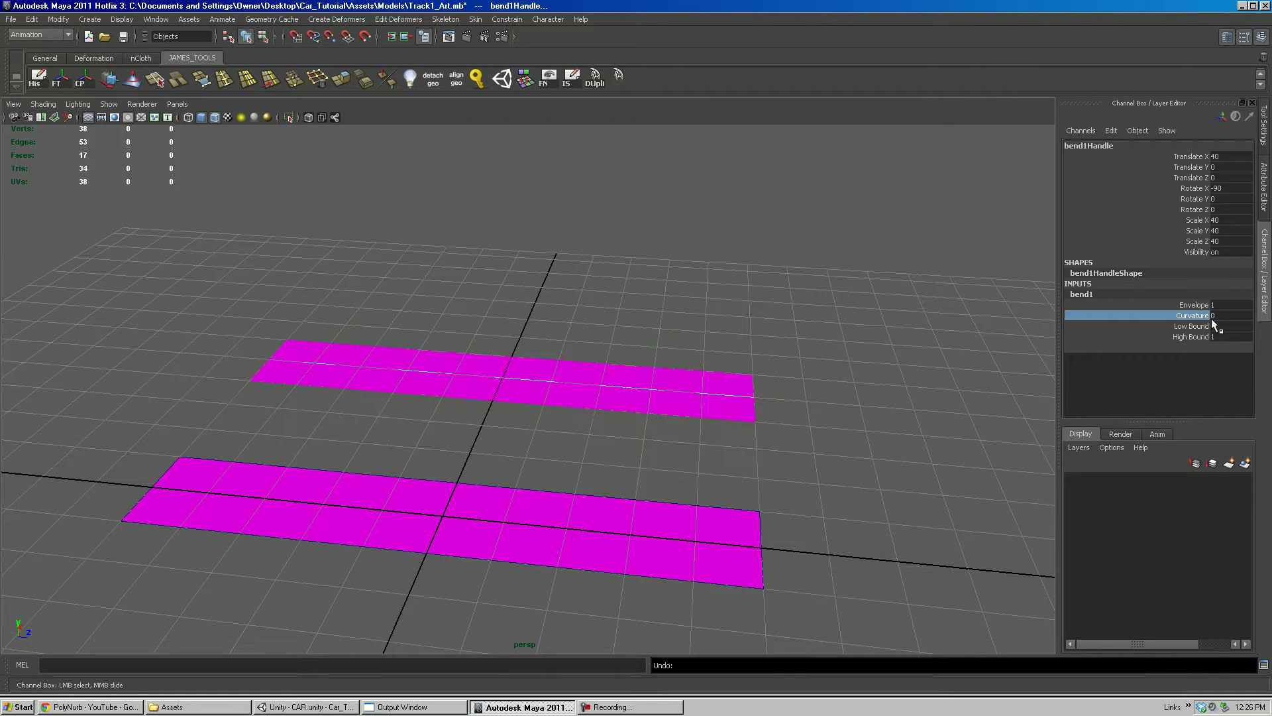
left_click(1244, 316)
type("-1")
key("Return")
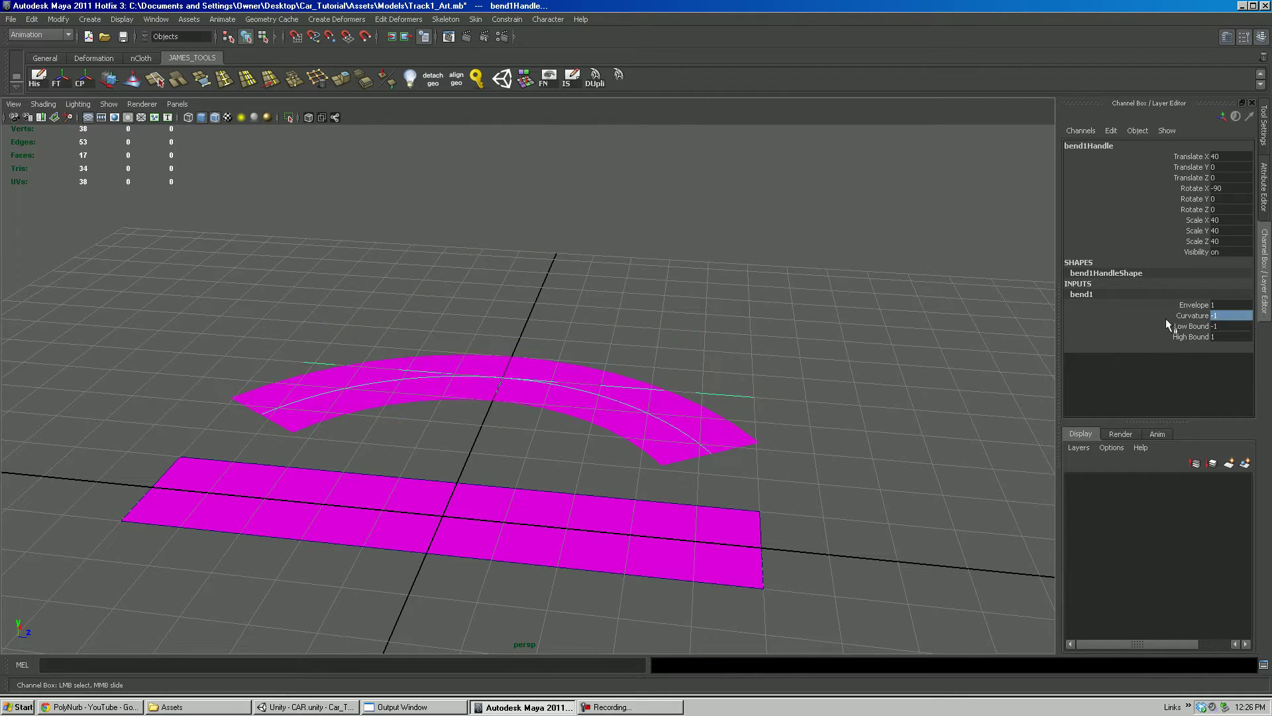
Increase the bend of the plane into a half circle by setting the deformer's curvature to -1.58.
left_click_drag(689, 212, 941, 318, "alt")
left_click(1196, 317)
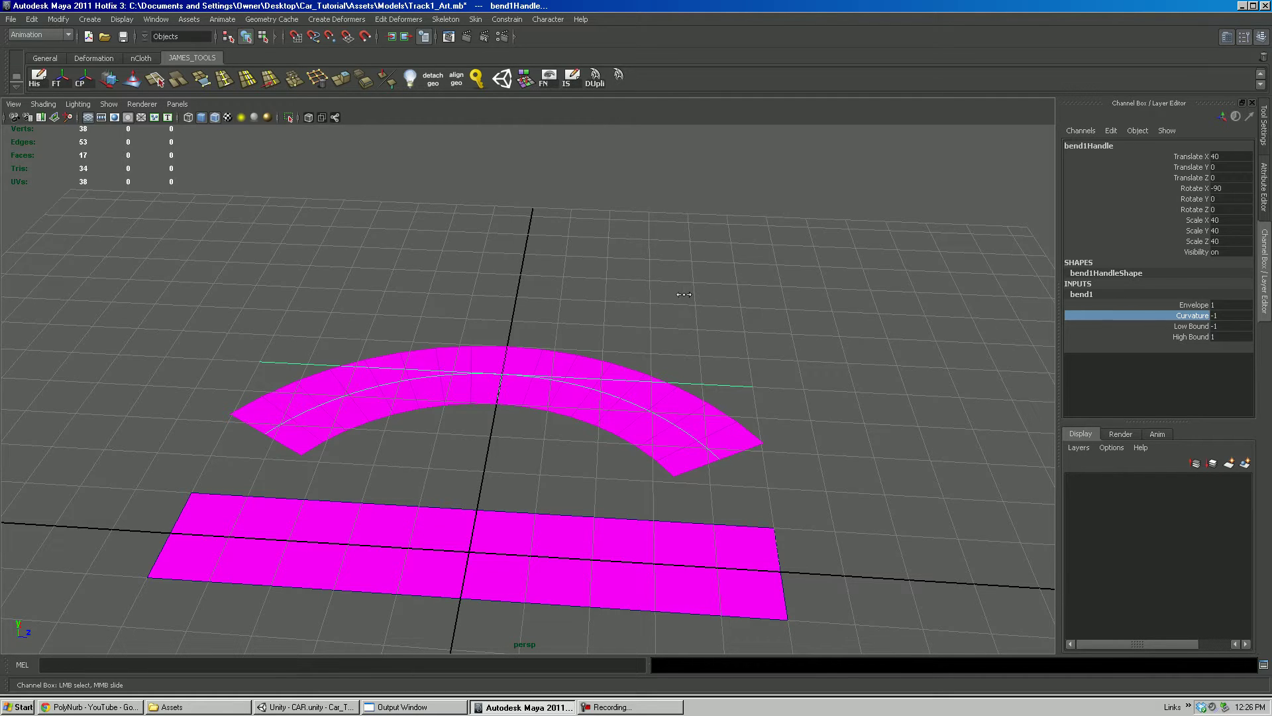
middle_click_drag(684, 294, 669, 294)
left_click_drag(535, 265, 551, 302, "alt")
middle_click_drag(628, 285, 628, 283)
double_click(1222, 316)
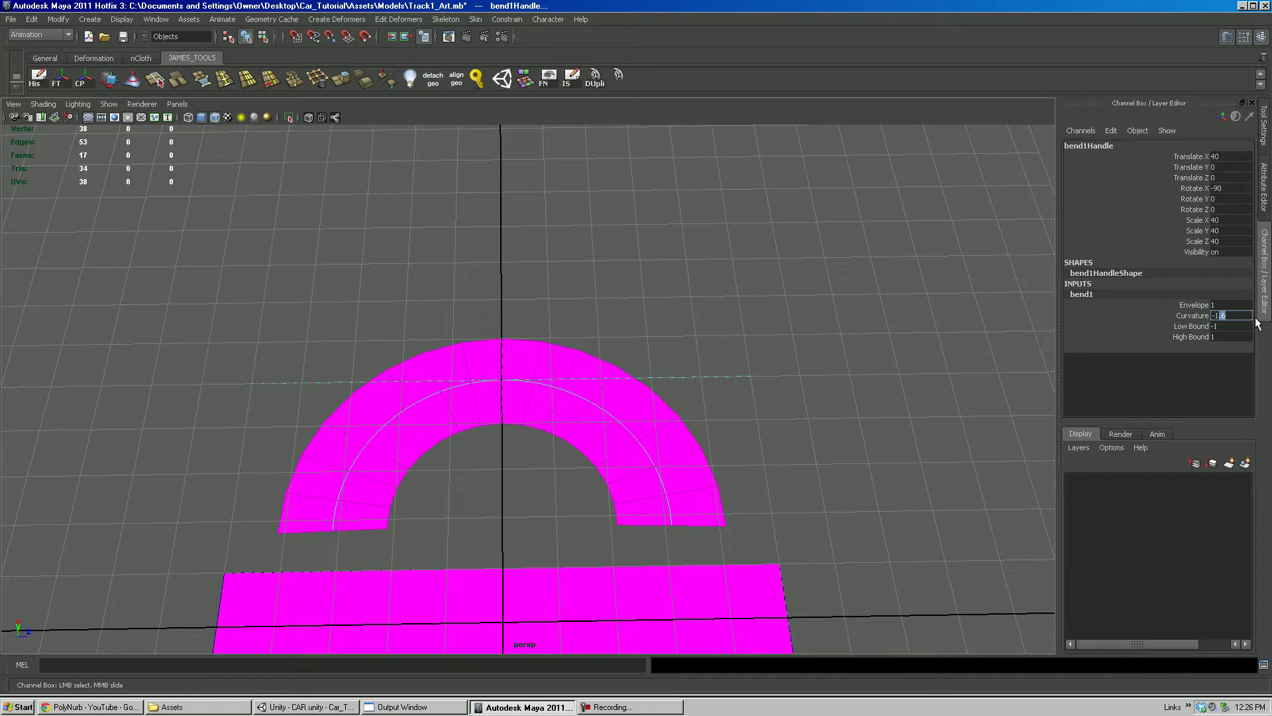
type("-1.58")
key("Return")
Select the half-circle track piece and delete its construction history to bake in the bend.
left_click_drag(823, 331, 725, 299, "alt")
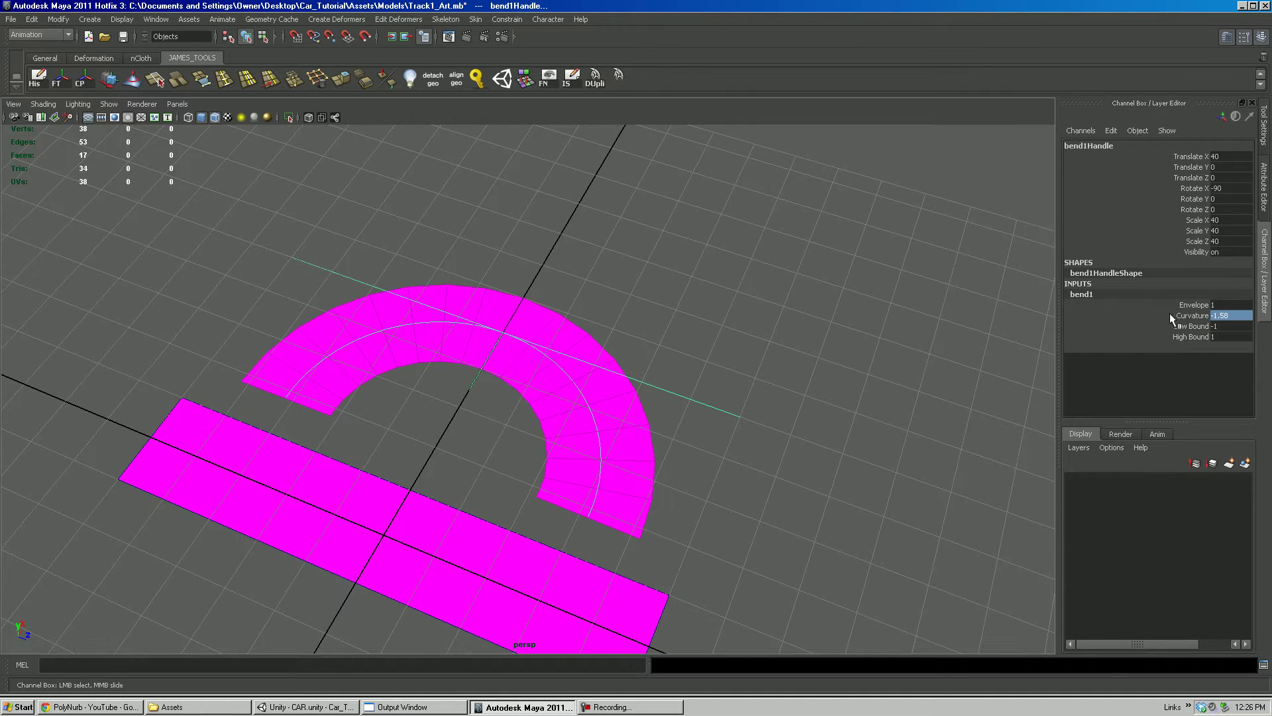
left_click(581, 331)
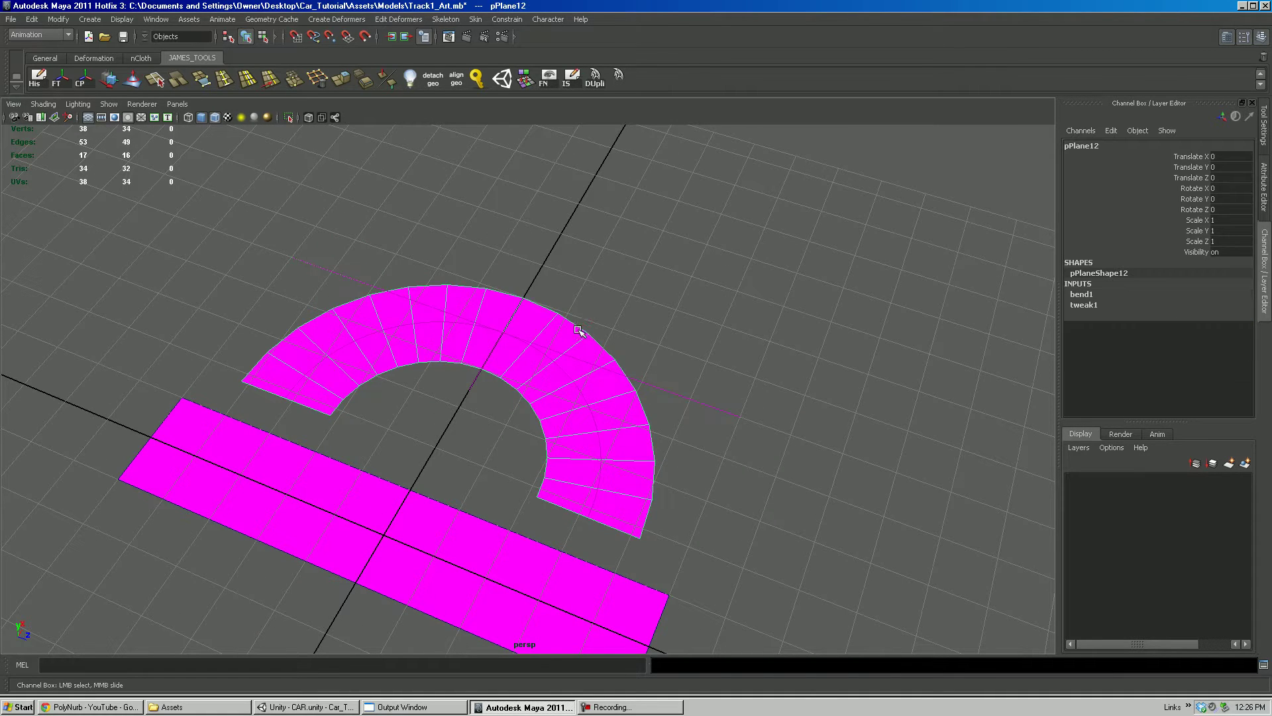
key("w")
left_click_drag(581, 332, 547, 292, "alt")
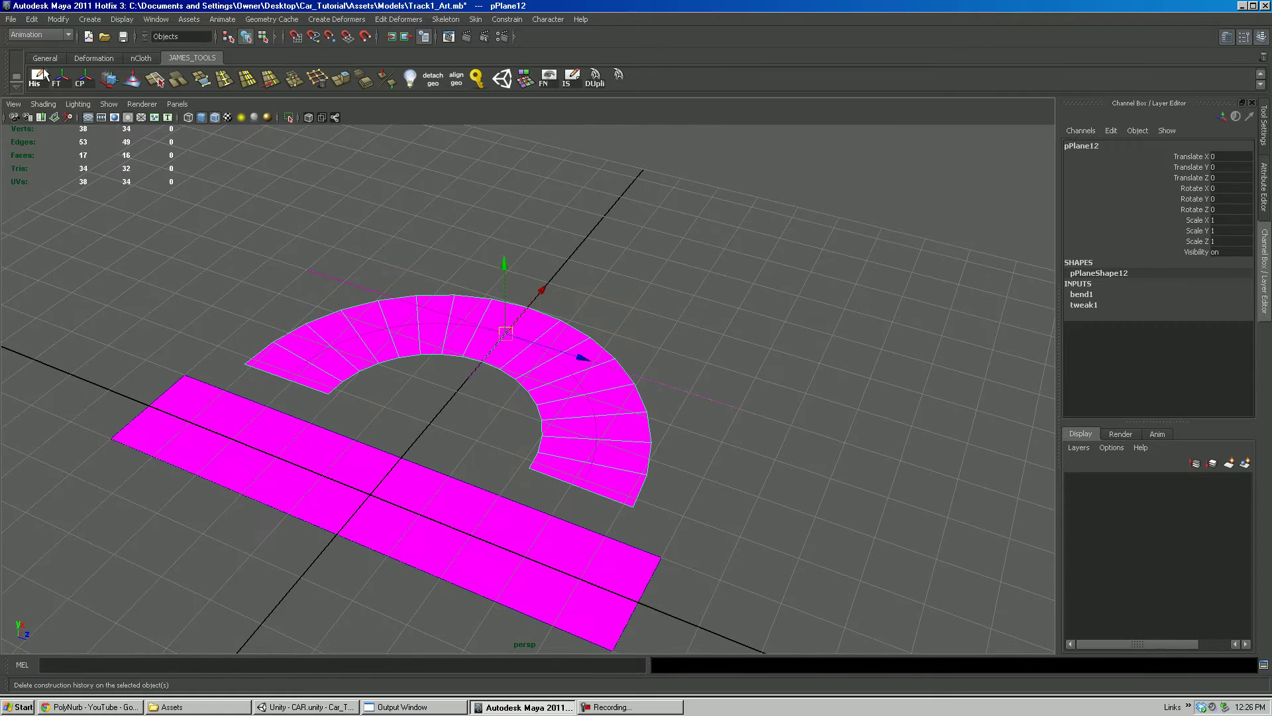
left_click(34, 78)
left_click(32, 20)
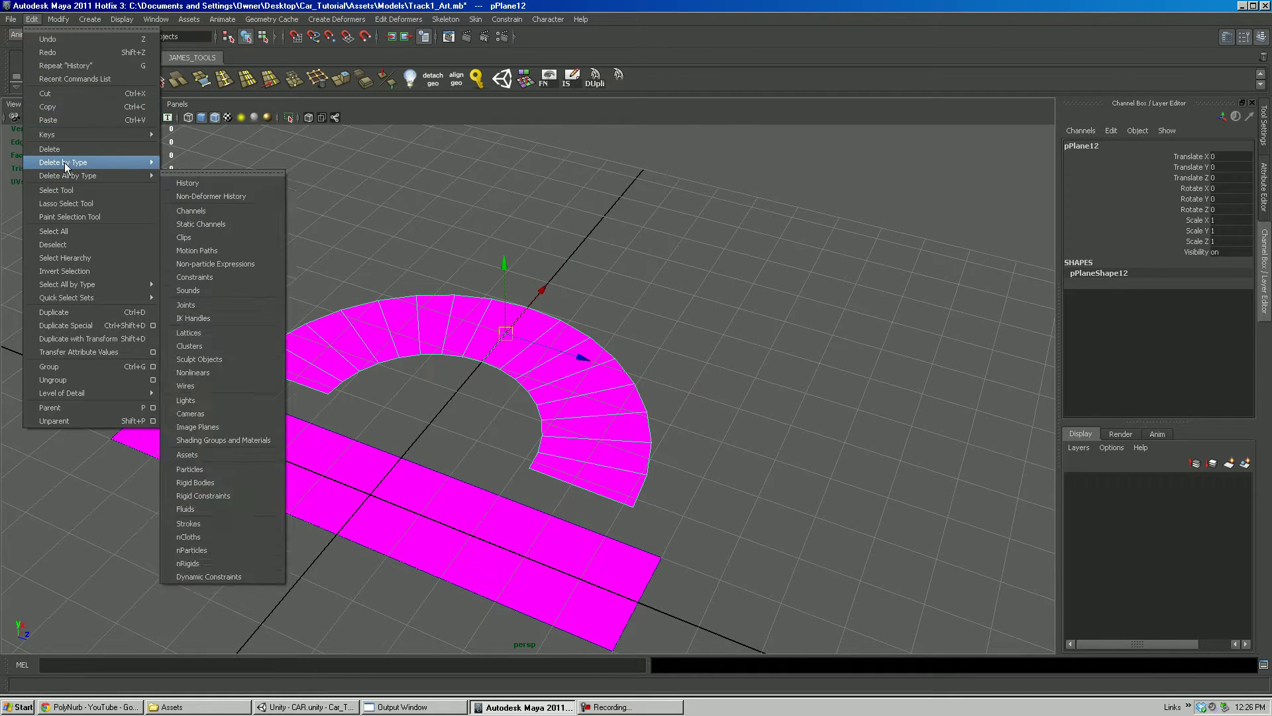
mouse_move(63, 163)
left_click(199, 167)
Freeze the half-circle piece's transformations and centre its pivot.
left_click(58, 78)
left_click(90, 81)
Duplicate the half-circle piece and move the copy about 73.28 units along Z.
left_click_drag(859, 359, 718, 388, "alt")
key("z")
key("ctrl+d")
left_click_drag(596, 375, 909, 418)
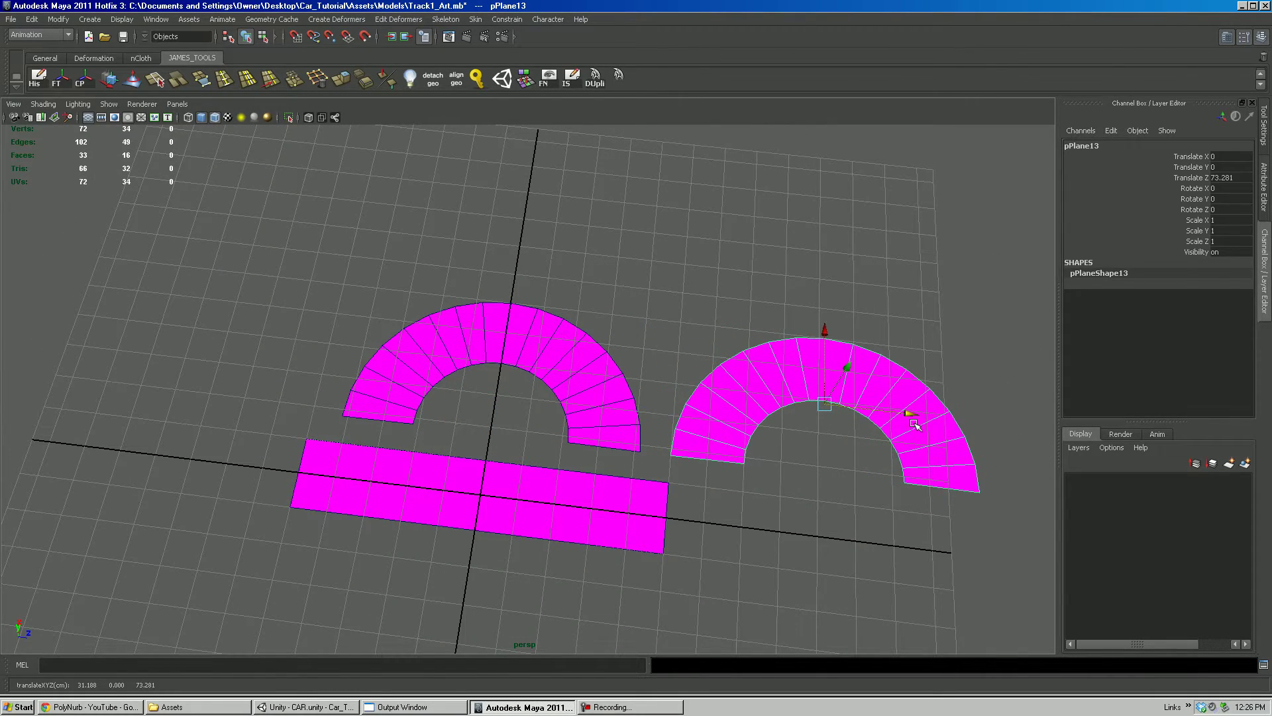
Delete the eight faces on the positive Z half of the duplicated half circle, leaving a quarter curve.
middle_click_drag(913, 419, 651, 405, "alt")
left_click_drag(651, 405, 647, 397, "alt")
right_click_drag(609, 378, 609, 401)
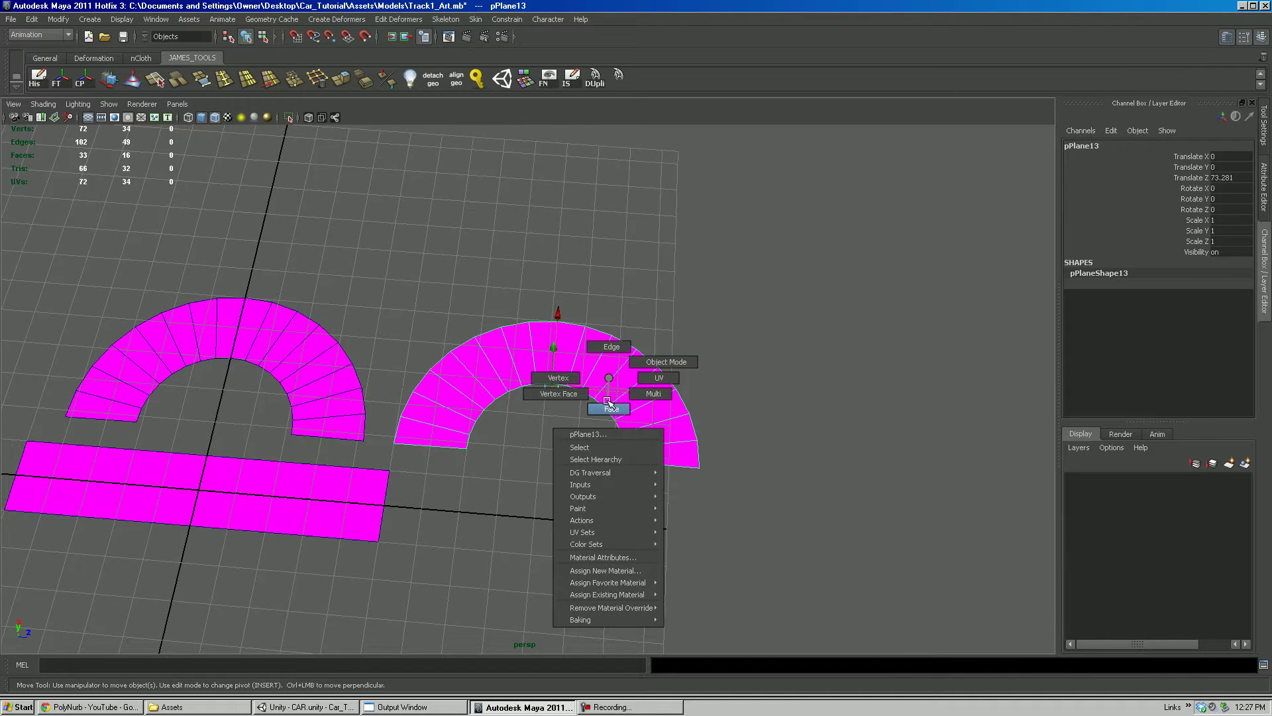
right_click_drag(608, 402, 610, 404)
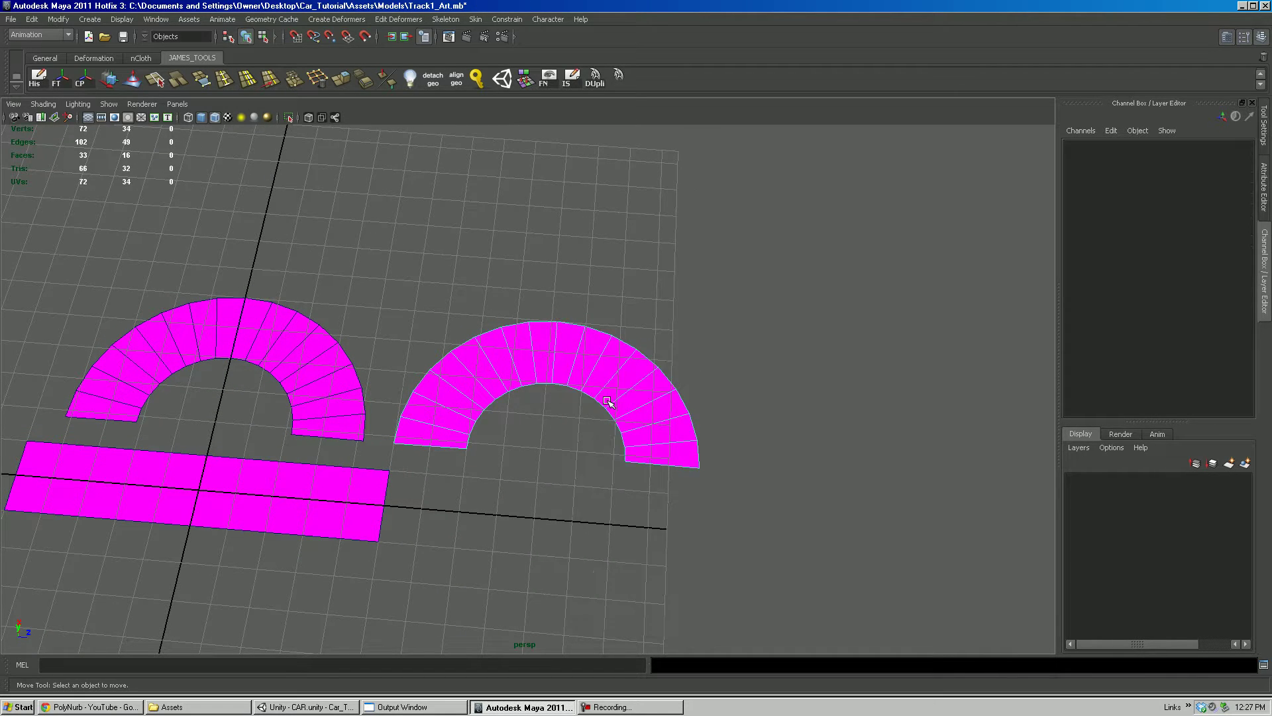
left_click_drag(610, 404, 589, 344, "alt")
left_click_drag(805, 530, 829, 538)
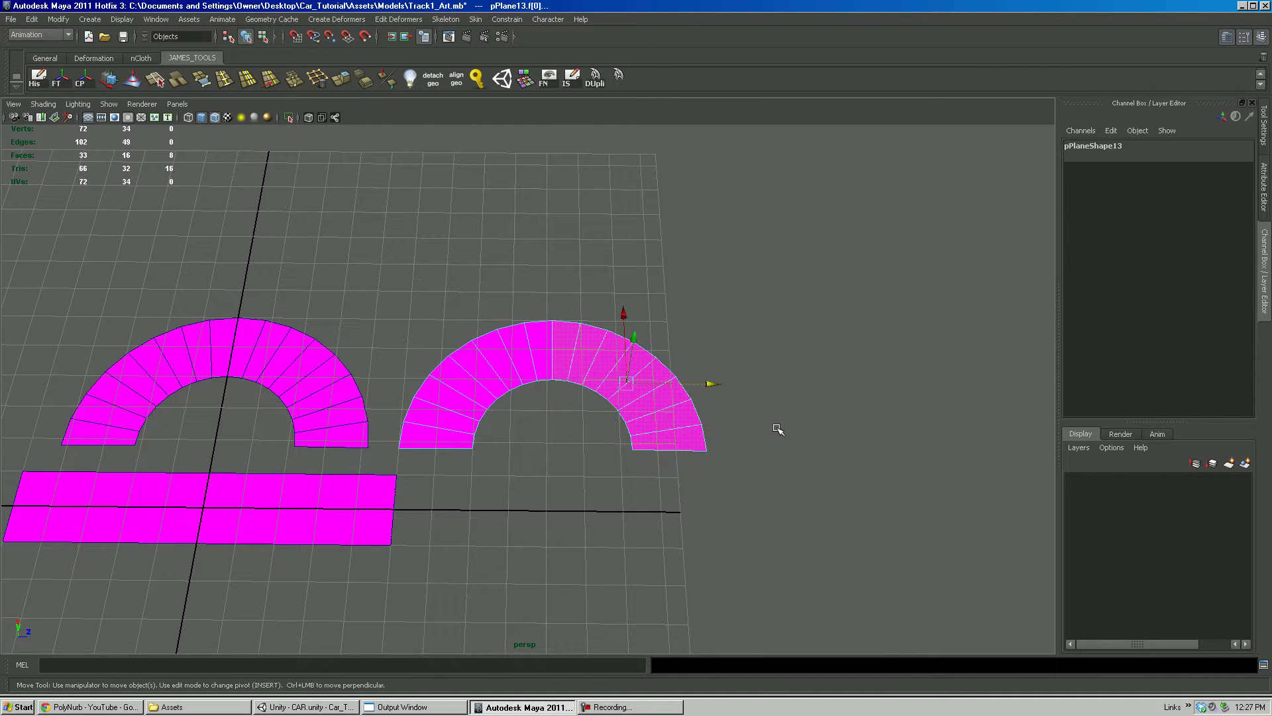
key("Delete")
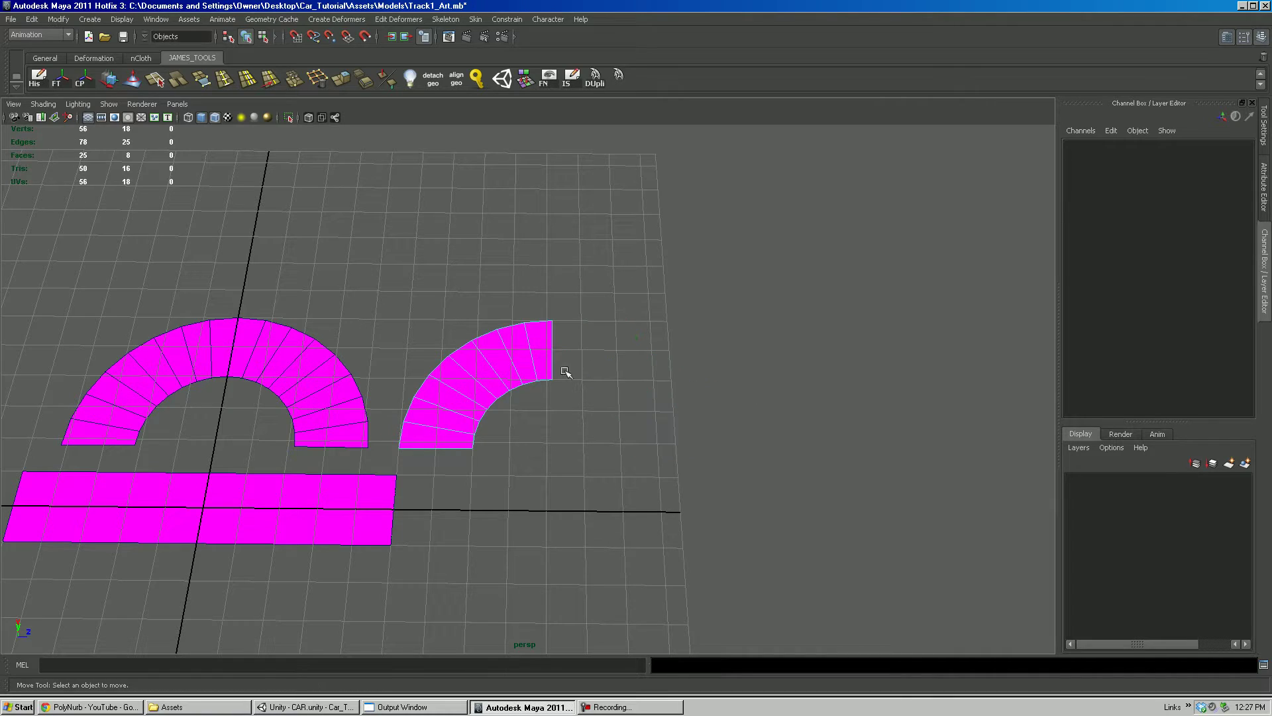
Return the quarter-curve piece to object mode, freeze its transformations and centre its pivot.
right_click(506, 361)
right_click_drag(507, 363, 549, 343)
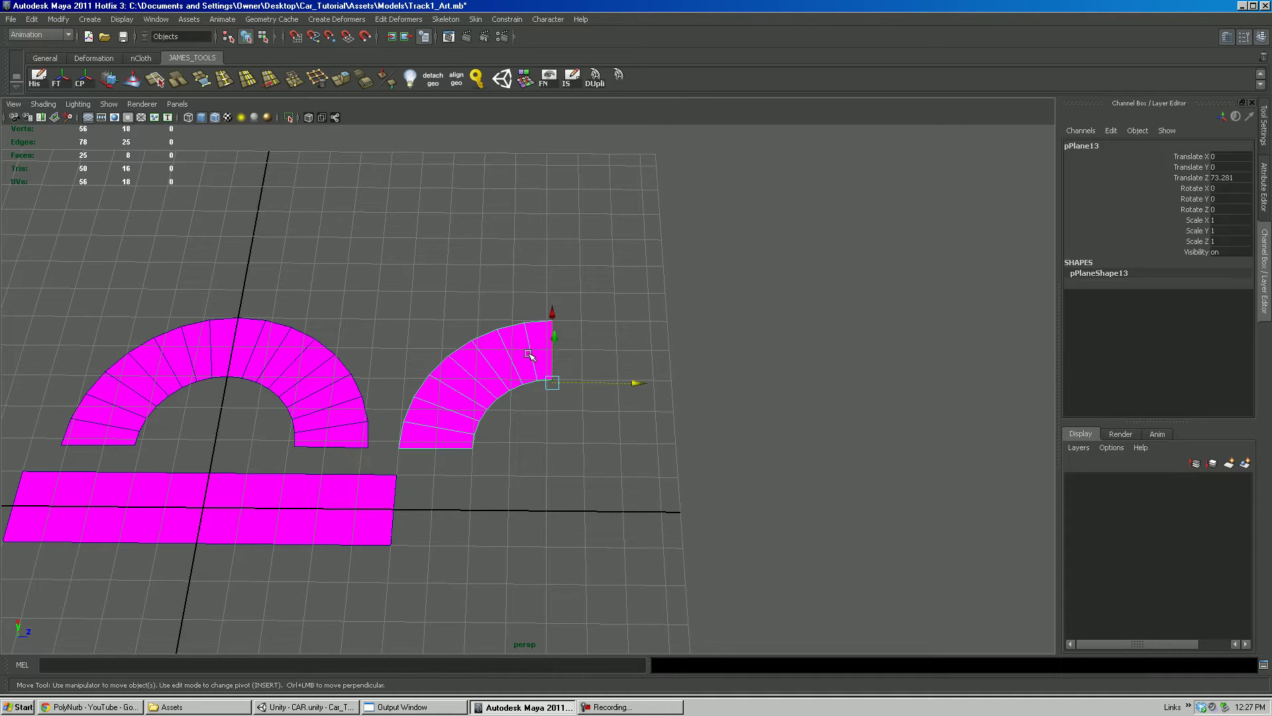
left_click(57, 78)
left_click(80, 78)
Move the straight track piece along negative X, away from the curved pieces.
left_click_drag(203, 156, 535, 402, "alt")
left_click_drag(482, 334, 474, 338, "alt")
left_click(463, 308)
middle_click_drag(536, 318, 550, 365, "alt")
left_click_drag(556, 350, 342, 357)
Review the layout of the separate track pieces and select the quarter-curve piece.
left_click(501, 334)
left_click(566, 297)
left_click_drag(540, 332, 362, 319, "alt")
middle_click_drag(362, 319, 357, 319, "alt")
left_click_drag(357, 320, 531, 304, "alt")
left_click(674, 290)
left_click_drag(675, 290, 661, 331, "alt")
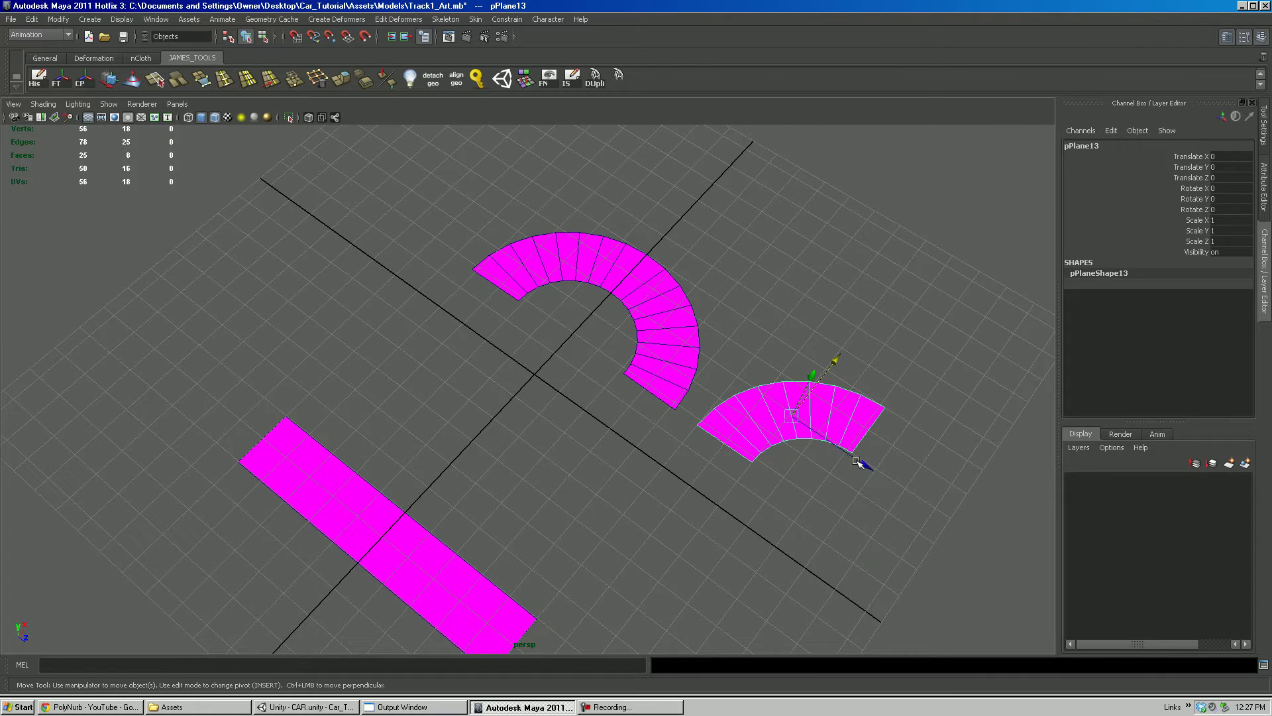
Duplicate the quarter curve, bring the copy near the straight track piece and set its Rotate Y to 90.
left_click_drag(857, 462, 397, 332)
key("ctrl+d")
key("e")
left_click_drag(362, 515, 497, 287)
double_click(1226, 199)
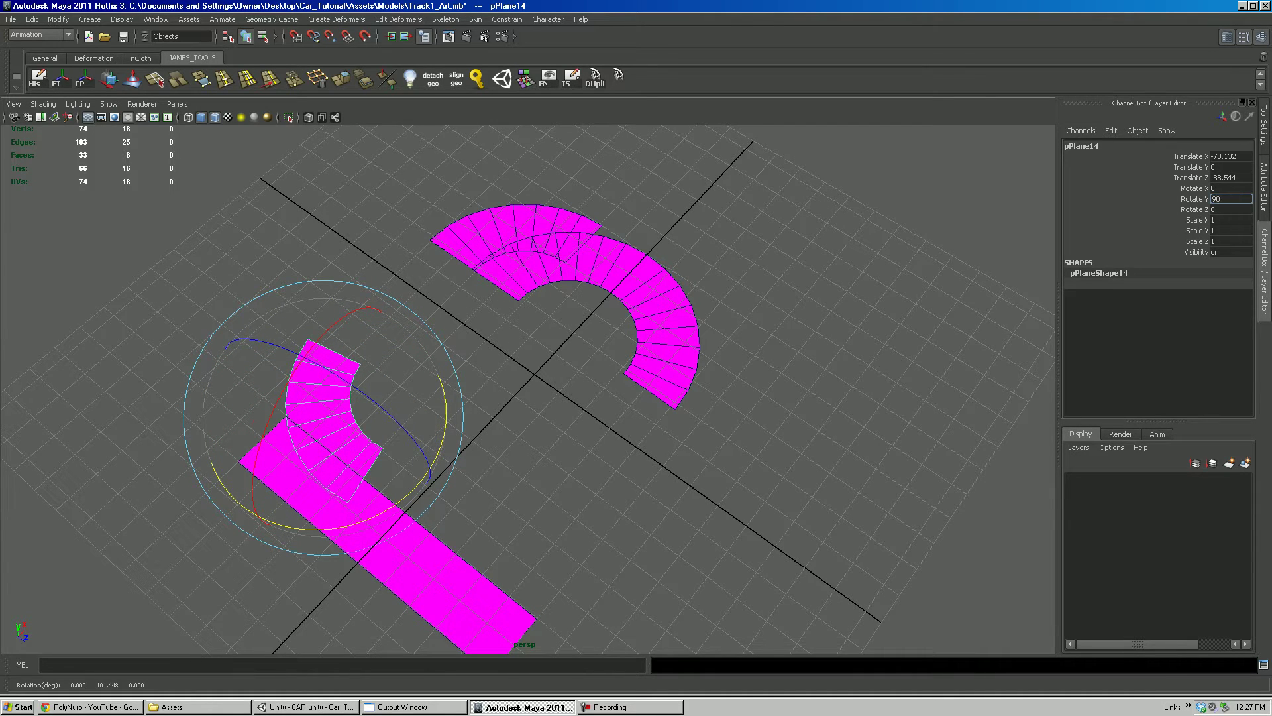
type("90")
key("Return")
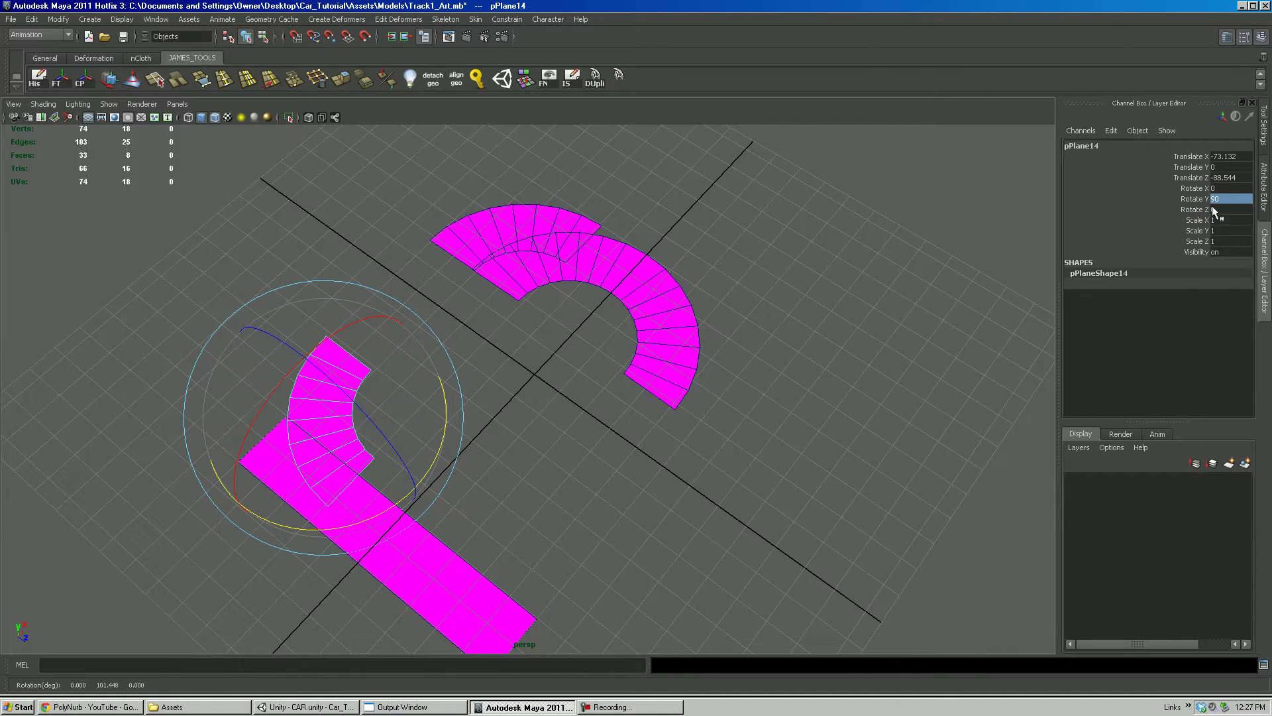
Move the rotated quarter curve onto the negative Z end of the straight piece, at about X -78.354, Z -113.133.
key("w")
left_click_drag(383, 463, 305, 409)
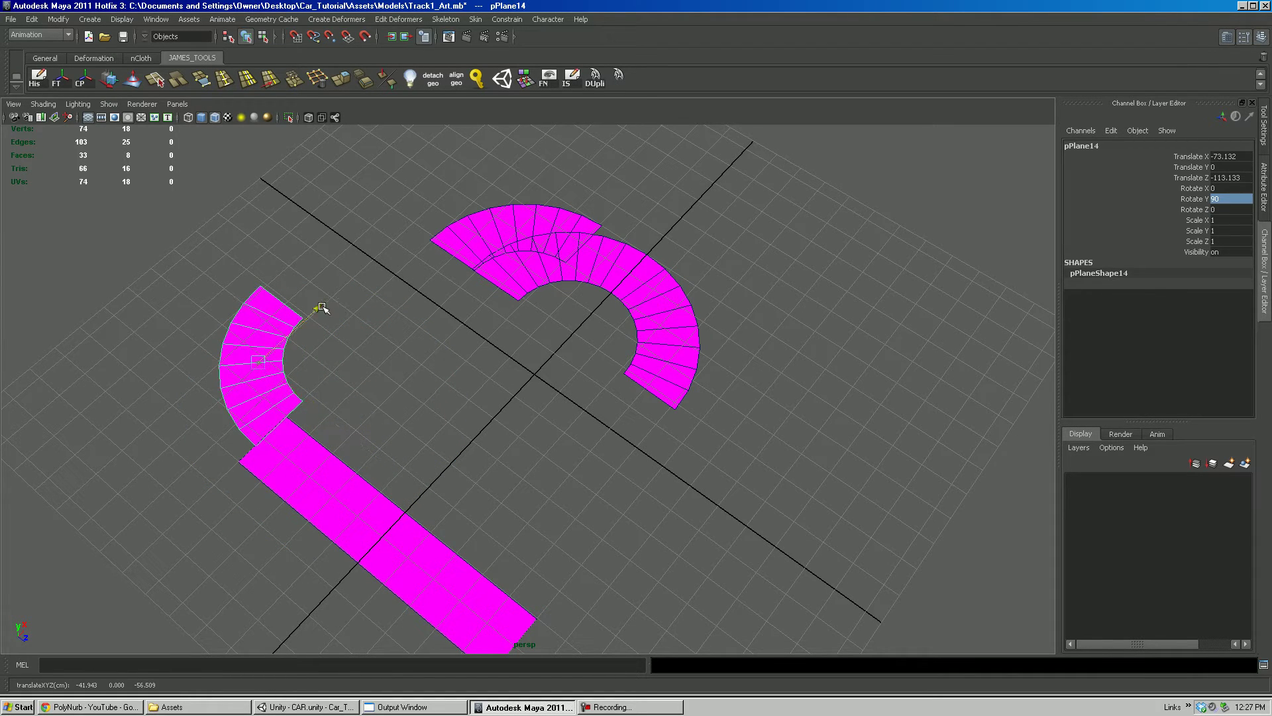
left_click_drag(322, 308, 302, 319)
Duplicate the straight track piece, shift the copy along positive X and set its Rotate Y to 90.
left_click_drag(701, 358, 525, 355, "alt")
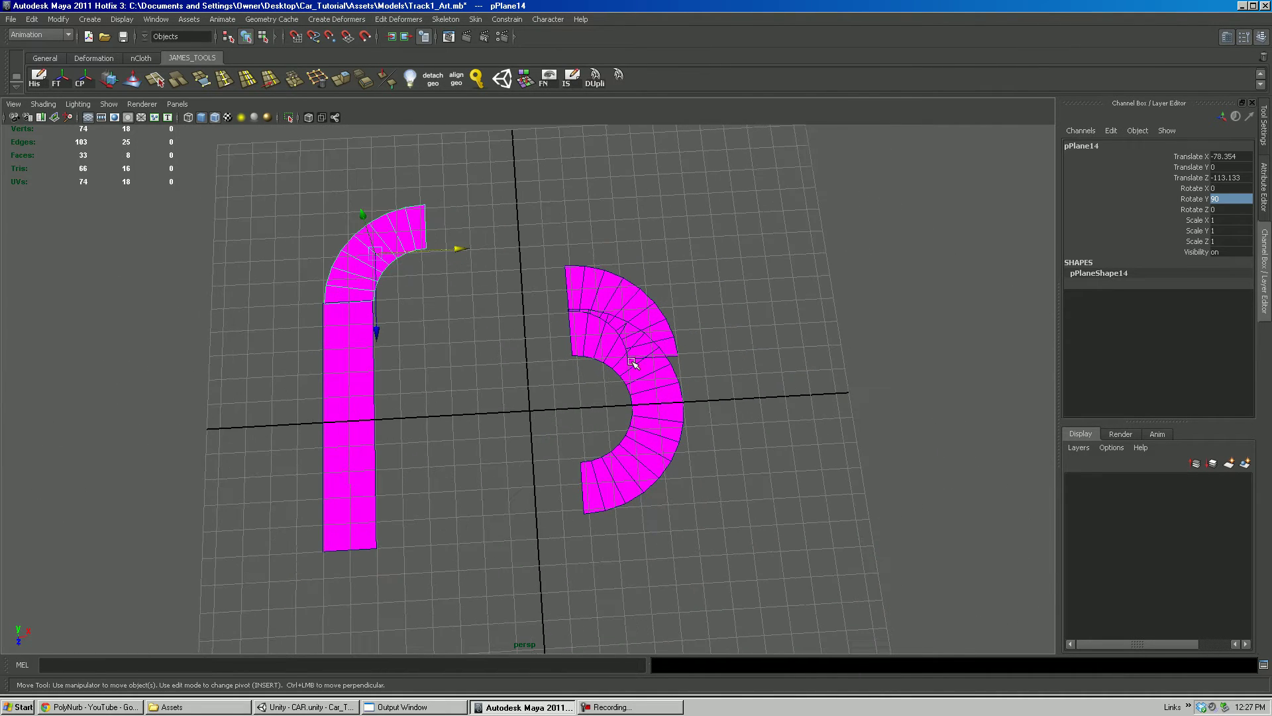
left_click(646, 417)
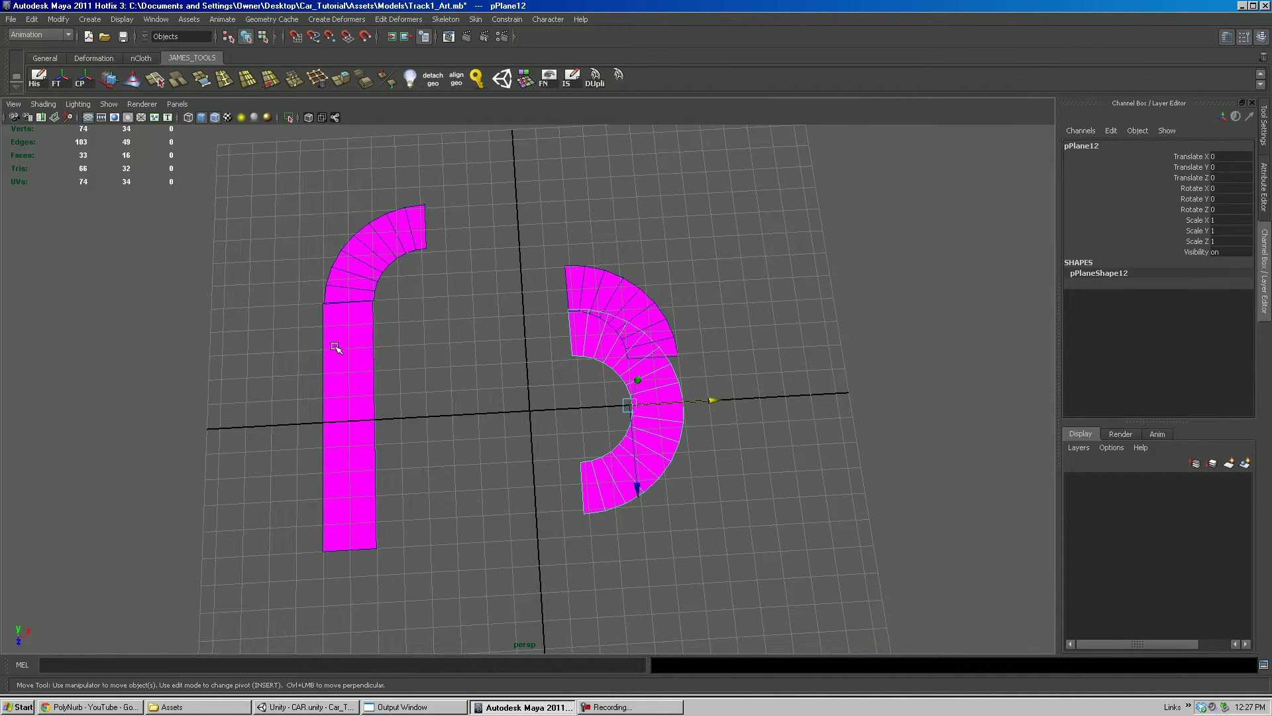
left_click(363, 340)
key("ctrl+d")
left_click_drag(431, 420, 534, 431)
key("e")
left_click_drag(375, 493, 573, 520)
type("90")
key("Return")
Join the rotated straight to the open end of the quarter curve, at about X 9.257, Z -65.371.
key("w")
left_click_drag(479, 489, 481, 295)
left_click_drag(548, 213, 628, 222)
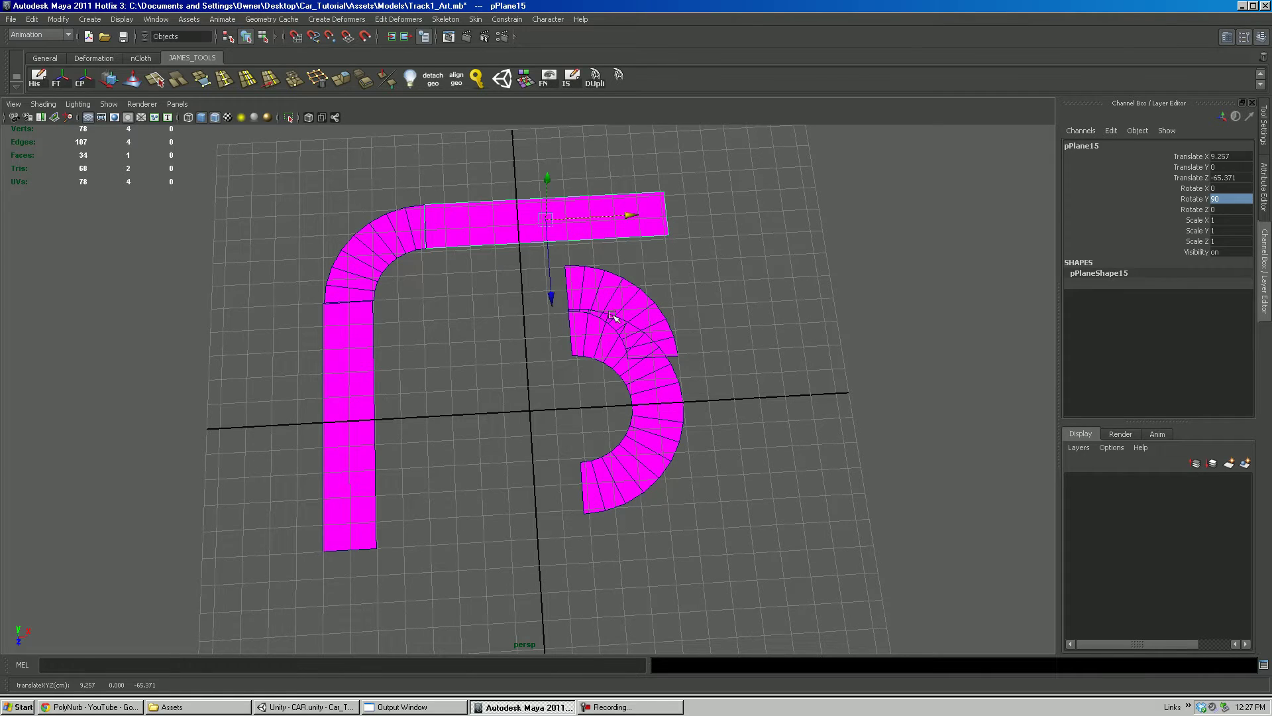
Duplicate the half circle and attach the copy to the free end of the crosswise straight piece.
left_click_drag(614, 325, 626, 367, "alt")
left_click(570, 349)
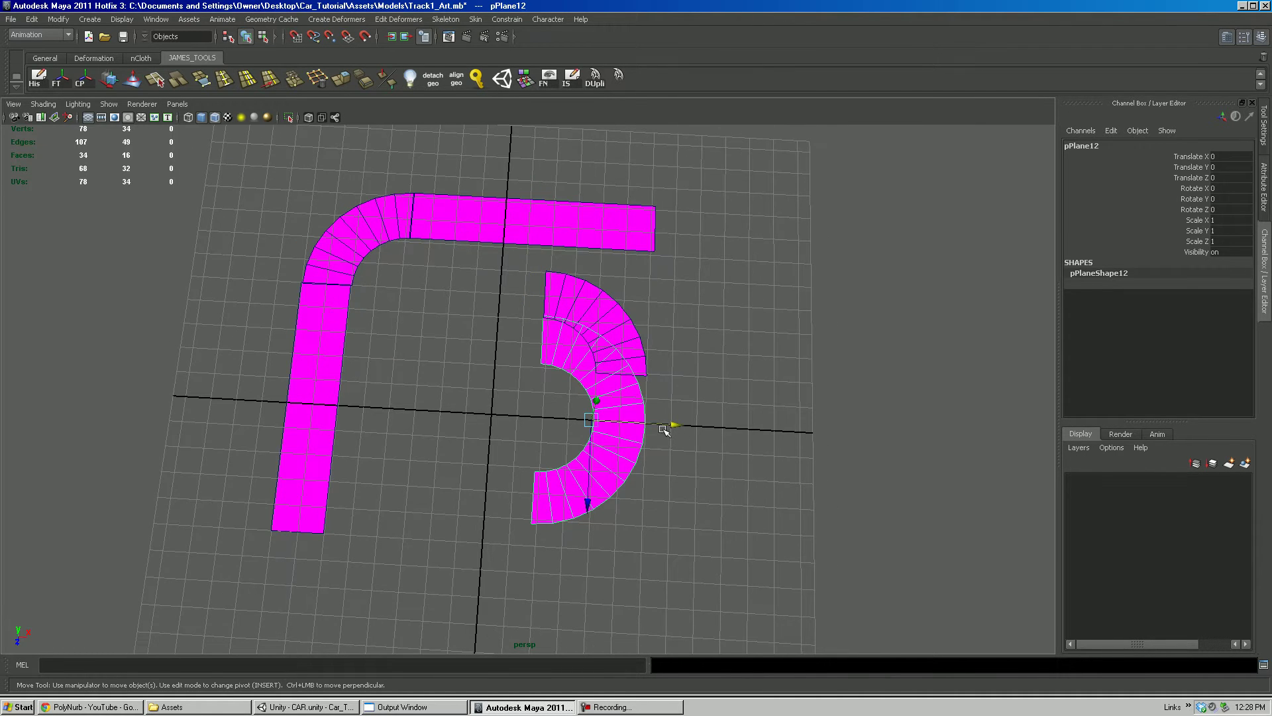
key("ctrl+d")
left_click_drag(670, 429, 756, 431)
left_click_drag(675, 504, 681, 371)
left_click_drag(764, 307, 786, 308)
Move the original half circle and the original quarter curve along positive Z to make room for the track.
left_click(575, 353)
left_click_drag(587, 502, 566, 670)
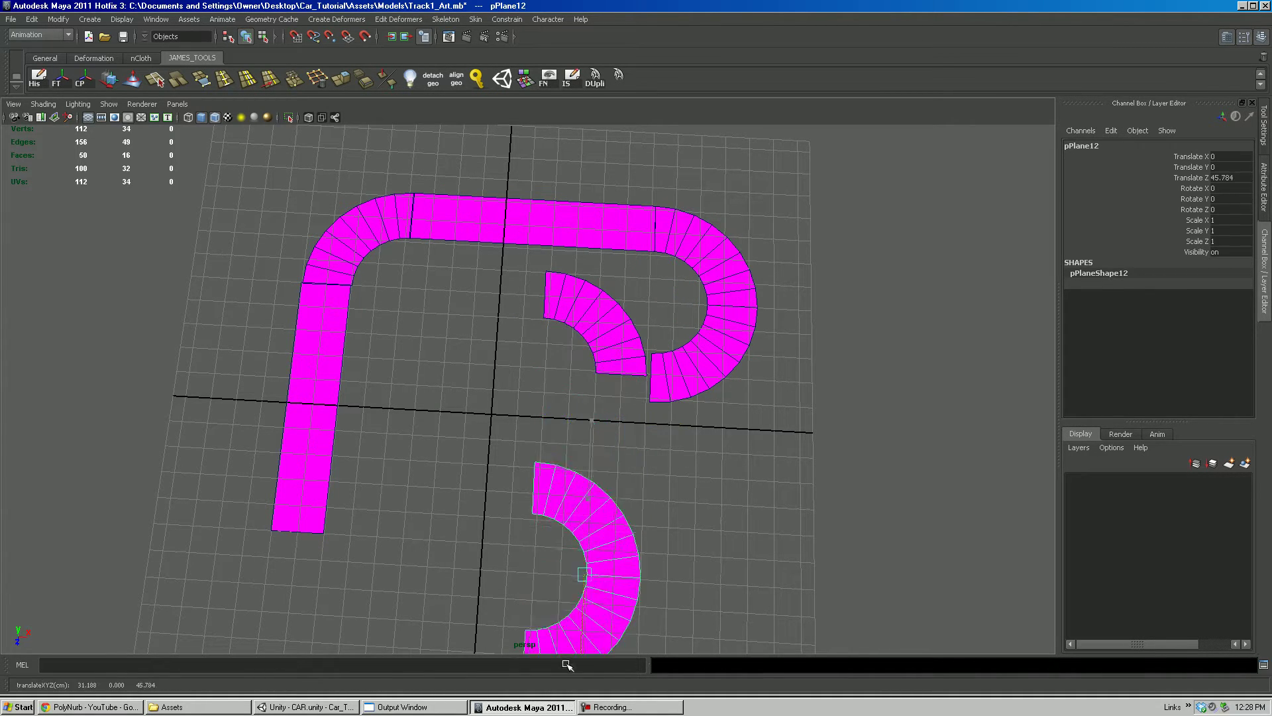
left_click(581, 314)
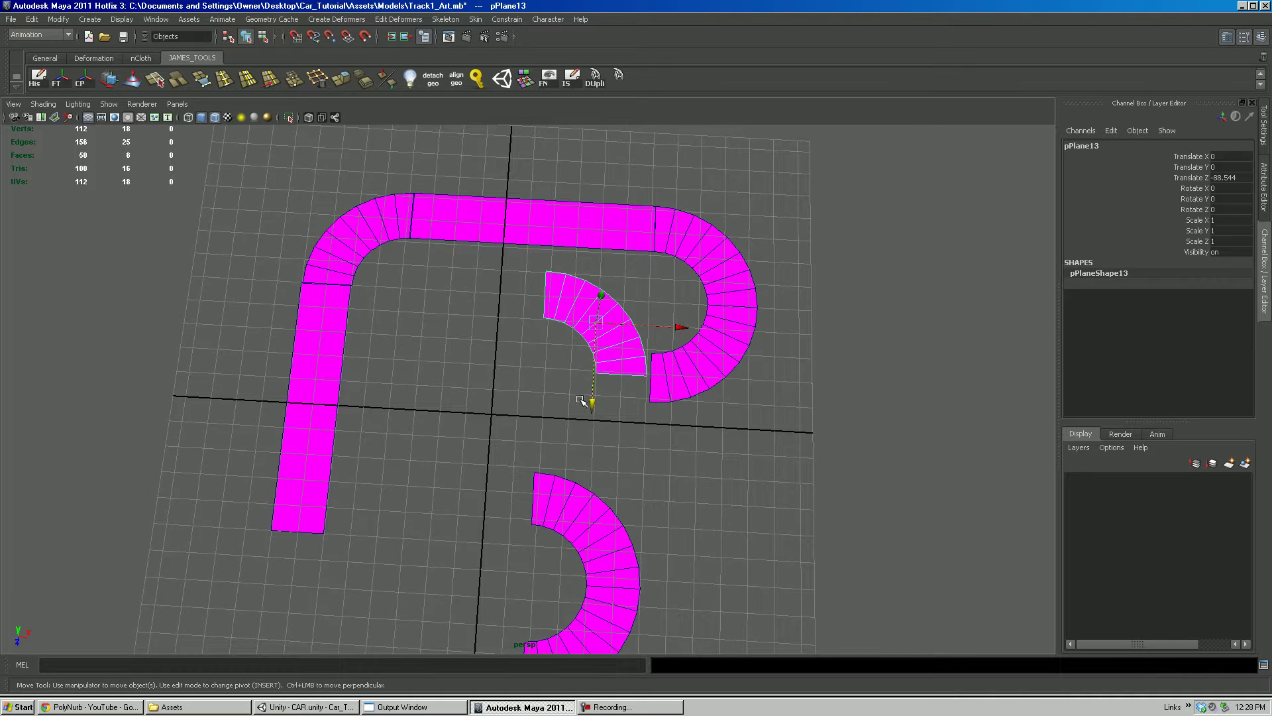
left_click_drag(581, 401, 583, 533)
mouse_move(673, 461)
left_mouse_down()
mouse_move(802, 474)
mouse_move(653, 446)
left_mouse_up()
Duplicate the quarter curve and set the copy's Rotate Y to 90.
key("ctrl+d")
key("e")
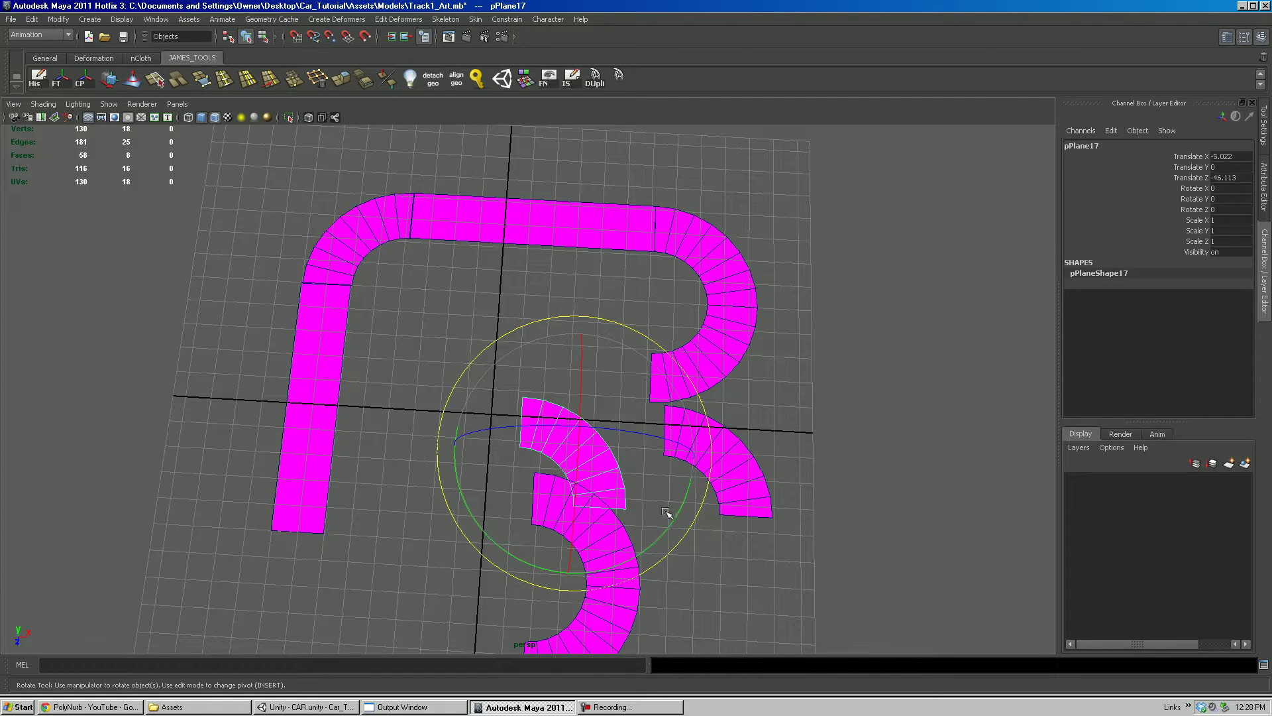
left_click_drag(667, 526, 653, 342)
type("90")
key("Return")
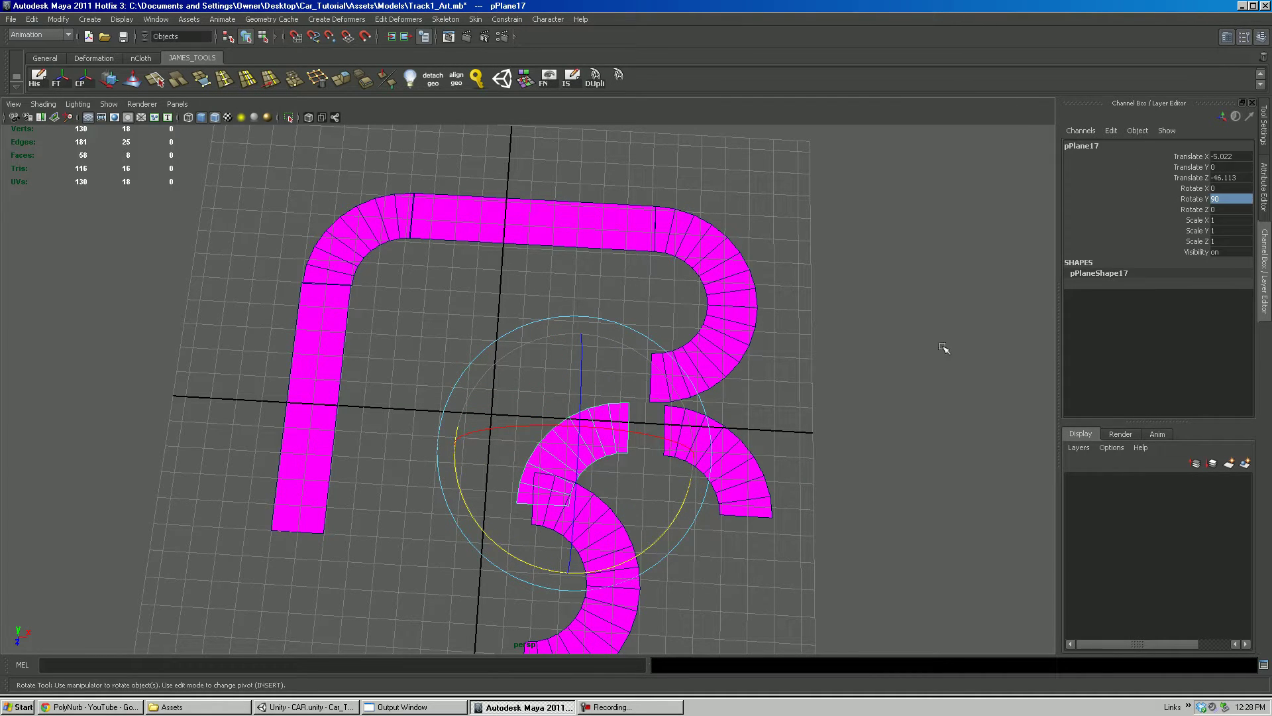
Move the rotated quarter curve onto the half circle's open end to form an S-bend, at about X 1.546, Z -62.852.
key("w")
left_click_drag(566, 537, 572, 482)
left_click_drag(656, 398, 678, 400)
Move the original quarter curve and half circle together along positive X, clear of the assembled track.
middle_click_drag(724, 437, 667, 345, "alt")
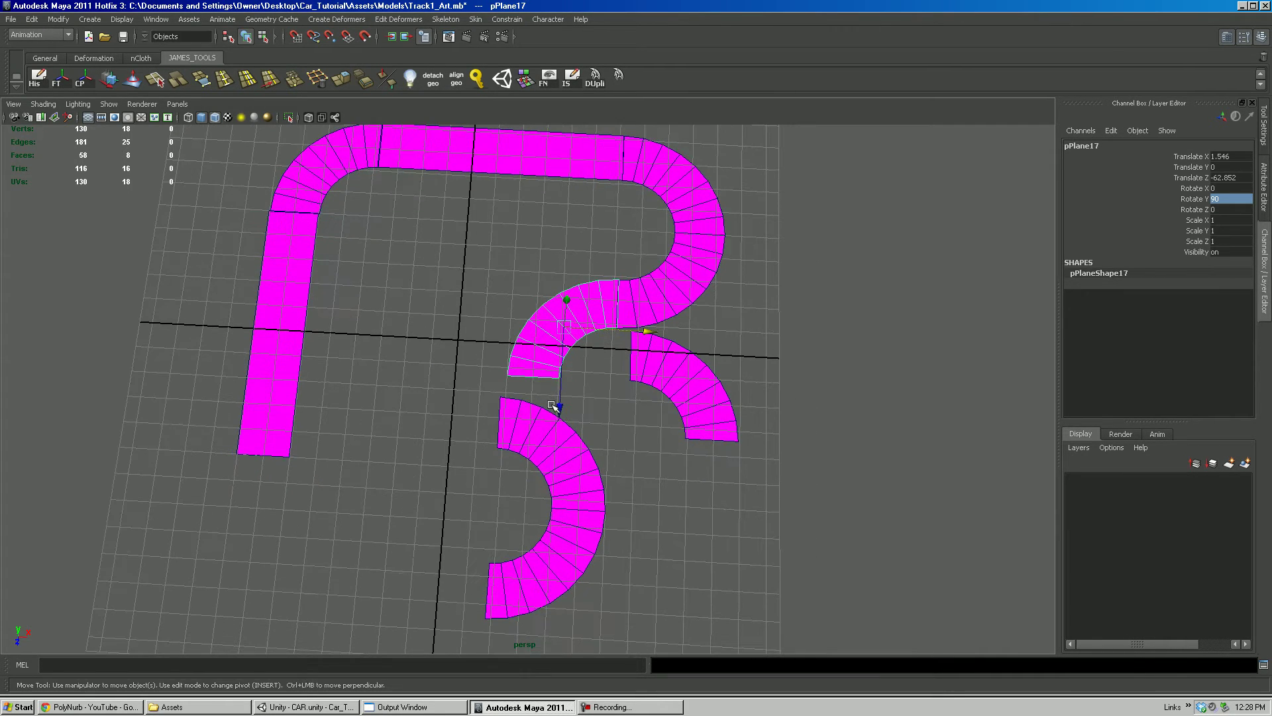
left_click(705, 393)
left_click_drag(774, 394, 916, 398)
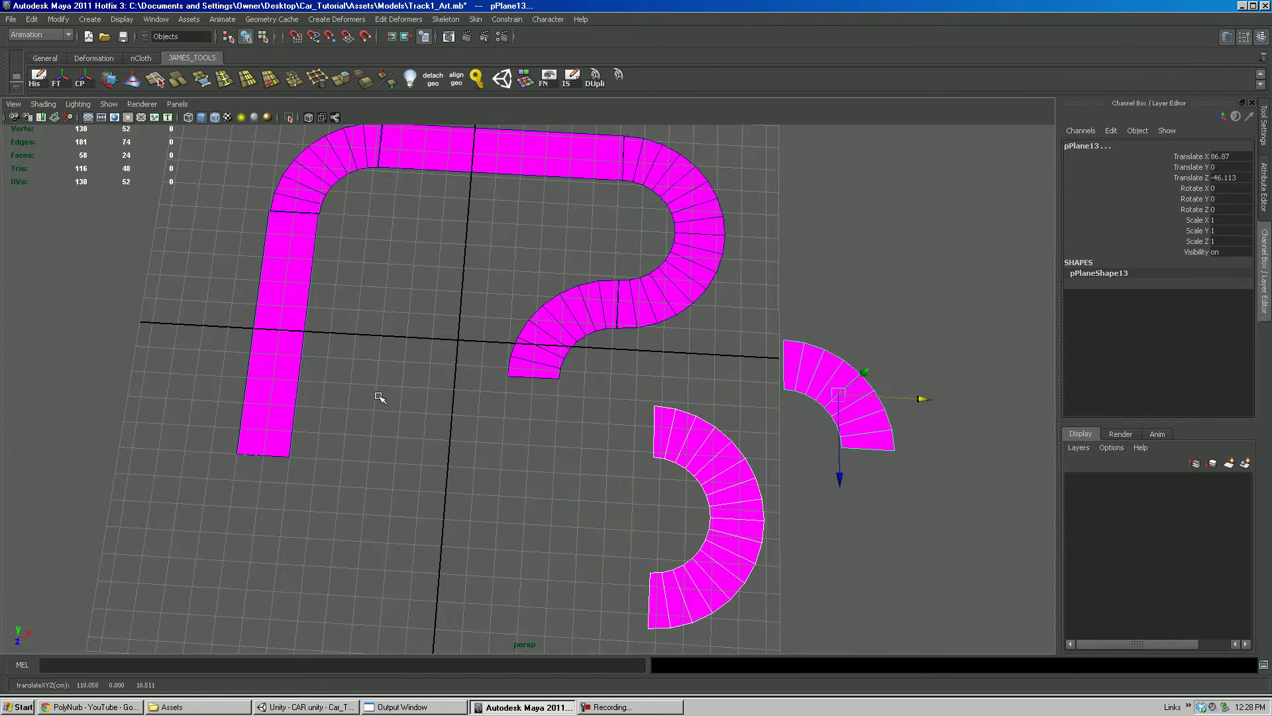
Duplicate the first straight piece and attach the copy to the S-bend's open end, at about X 24.48, Z 50.7.
left_click(284, 363)
key("ctrl+d")
left_click_drag(342, 334, 457, 345)
key("ctrl+z")
left_click_drag(352, 333, 610, 347)
left_click_drag(544, 436, 531, 606)
Duplicate the spare quarter curve and bring the copy near the open end of the straight below the S-bend.
middle_click_drag(595, 509, 638, 465, "alt")
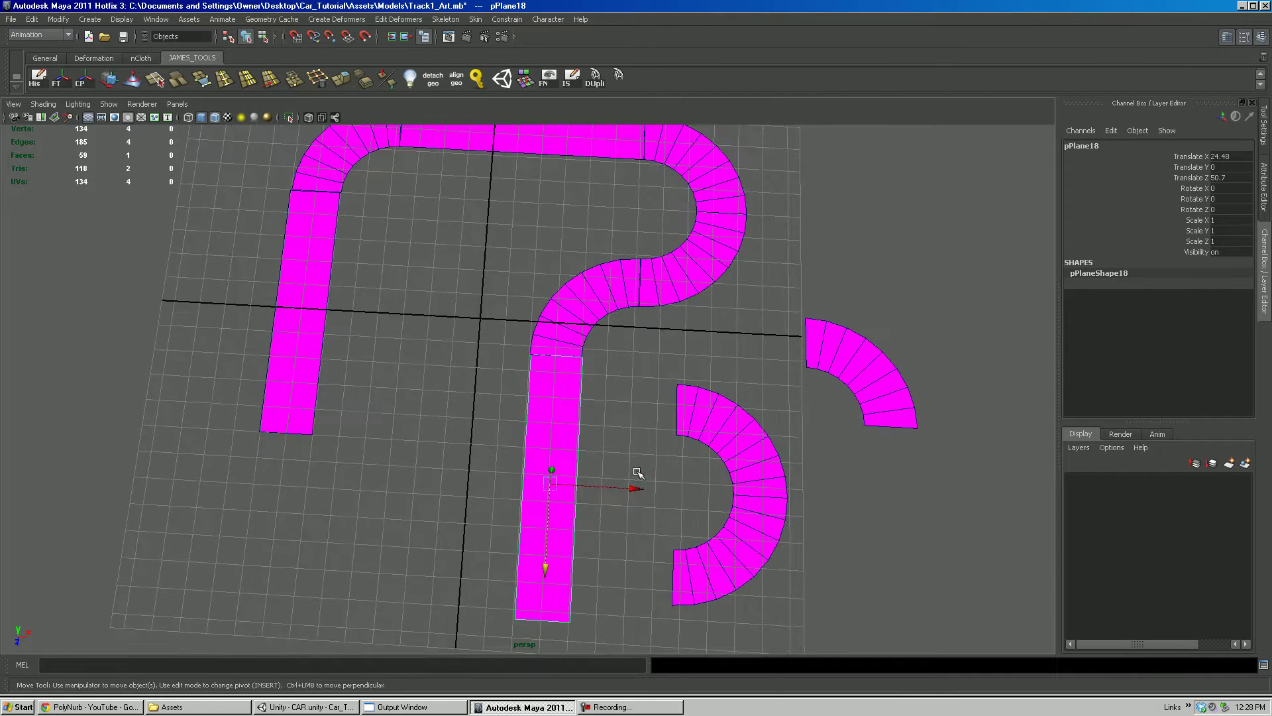
left_click_drag(639, 465, 690, 469, "alt")
right_click_drag(690, 468, 625, 389, "alt")
middle_click_drag(625, 389, 662, 367, "alt")
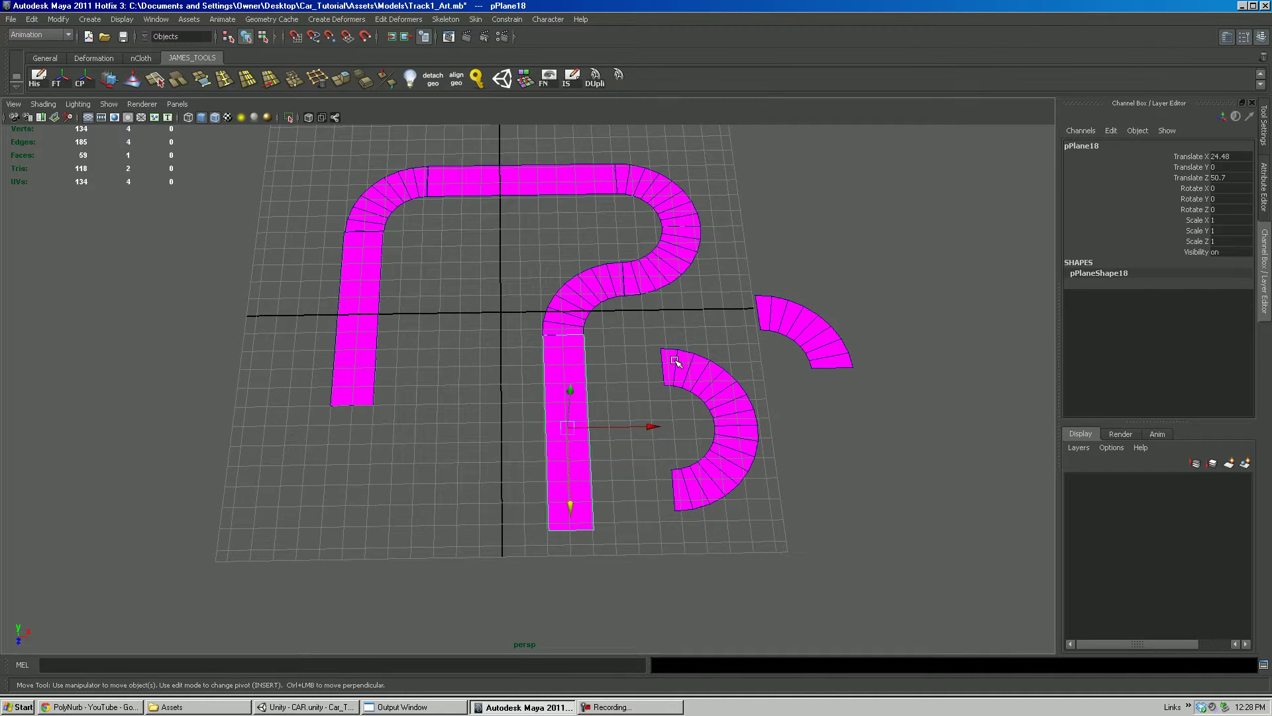
left_click(811, 347)
key("ctrl+d")
middle_click_drag(812, 391, 894, 559)
left_click_drag(921, 532, 642, 539)
Set the copied quarter curve's Rotate Y to -90 and join it to the straight's end, at about X -15.232, Z 50.218.
key("e")
left_click_drag(649, 607, 484, 605)
left_click(1231, 203)
type("-90")
key("Return")
key("w")
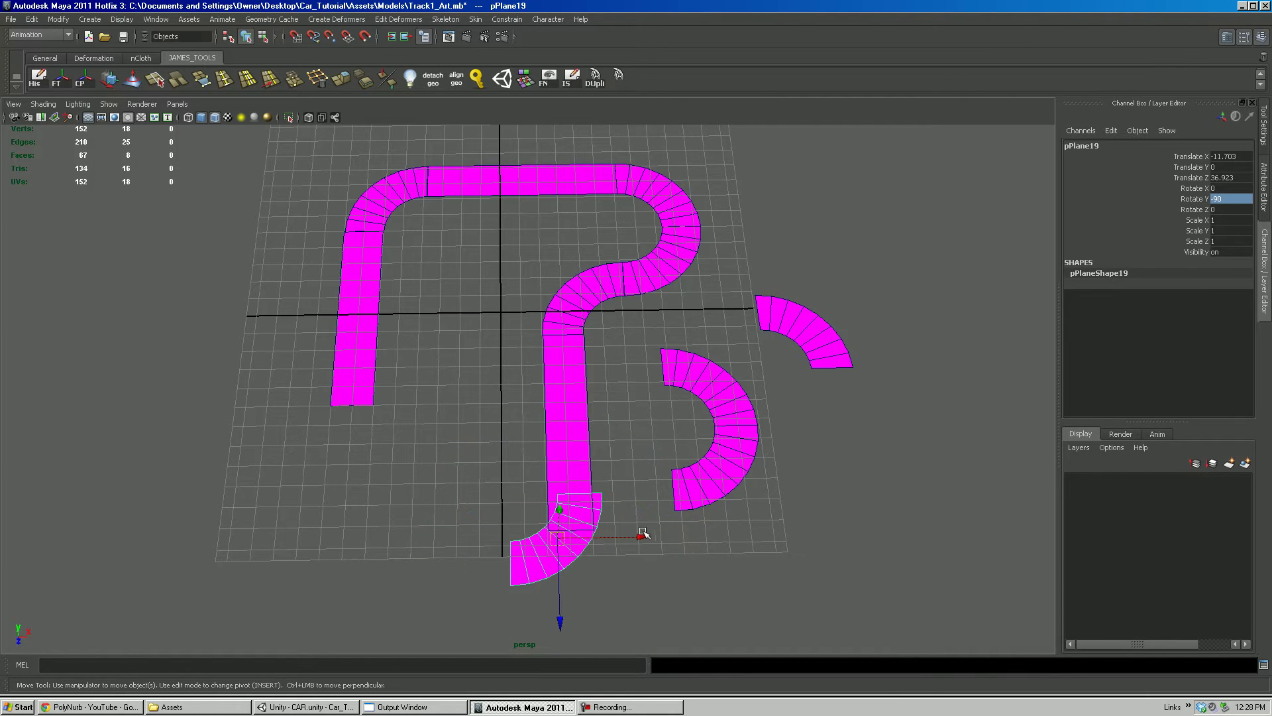
left_click_drag(642, 534, 633, 535)
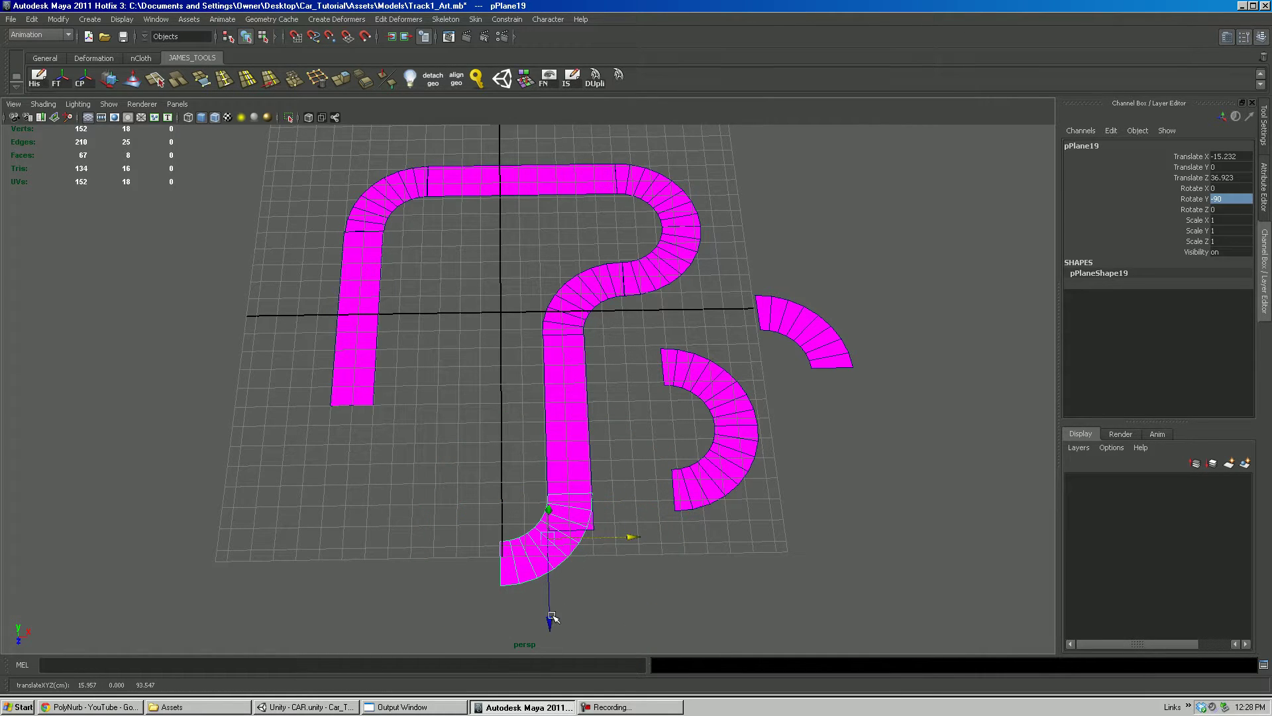
left_click_drag(552, 617, 552, 658)
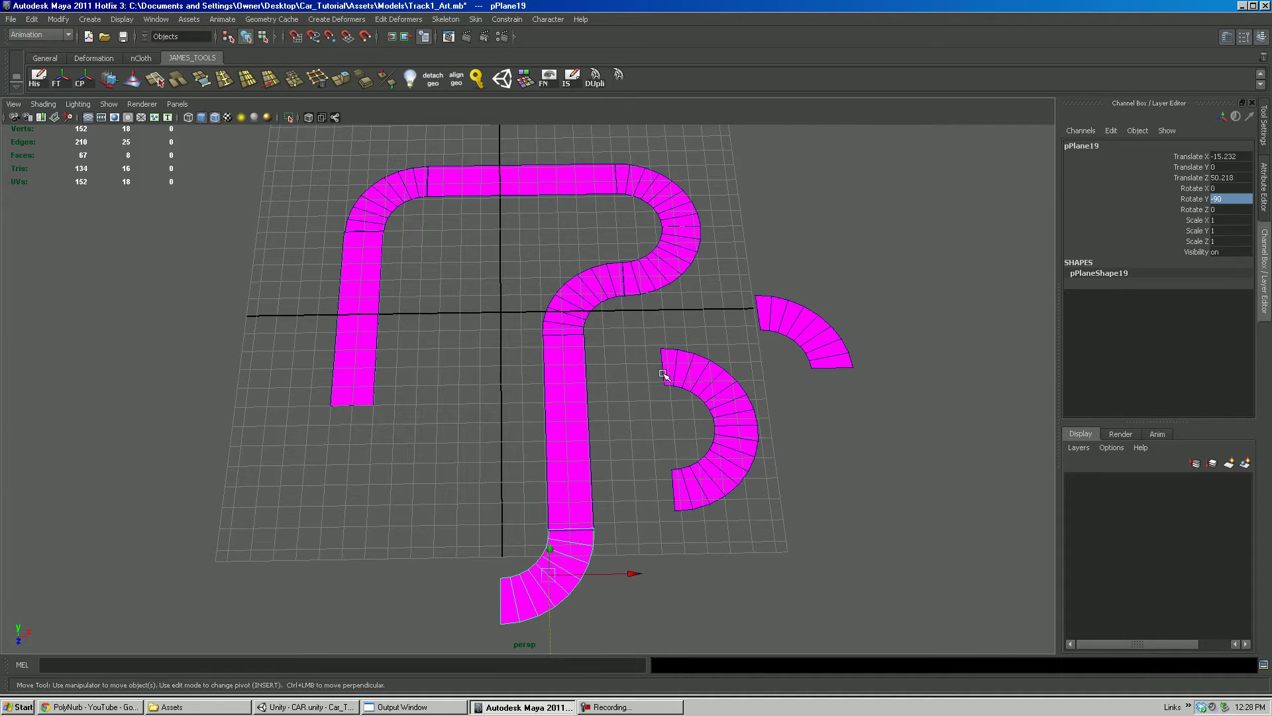
Duplicate the first straight piece and extend the track along positive Z with the copy, at about Z 80.108.
left_click_drag(663, 375, 650, 371, "alt")
left_click(367, 342)
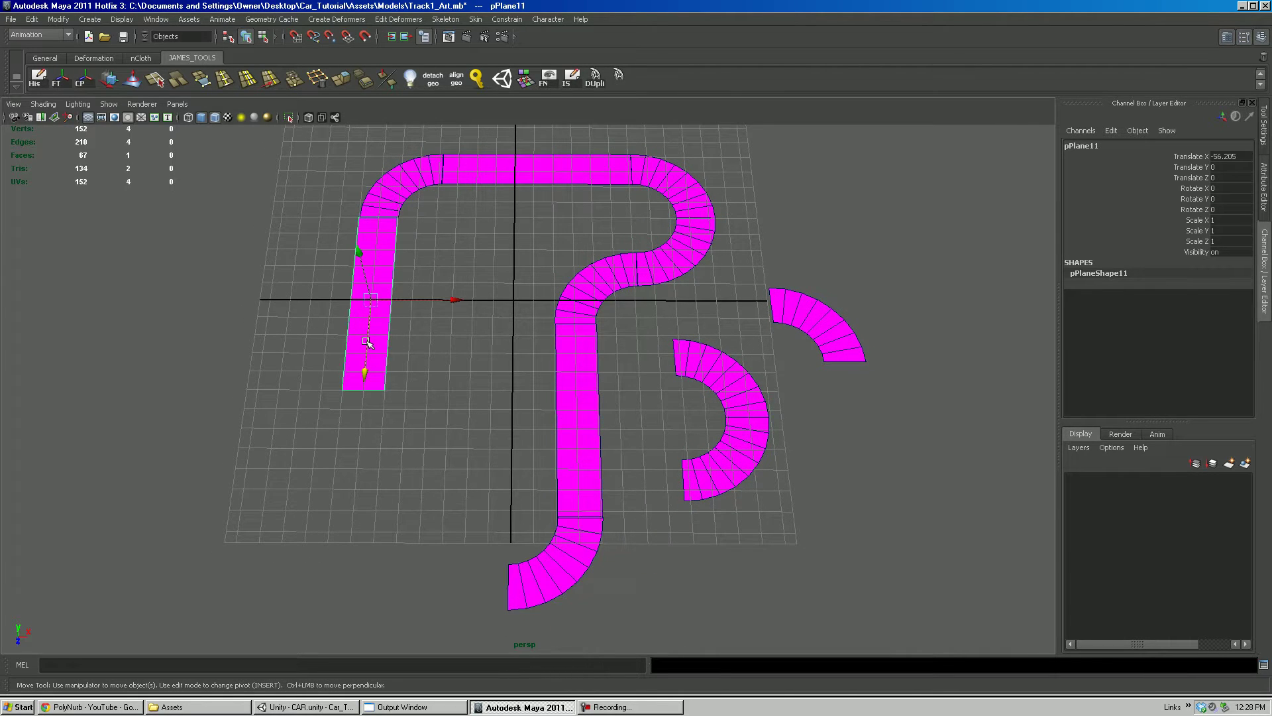
key("ctrl+d")
left_click_drag(364, 372, 329, 581)
Duplicate the extension straight, shift the copy along positive X and rotate it a quarter turn about Y.
middle_click_drag(525, 490, 570, 414, "alt")
key("ctrl+d")
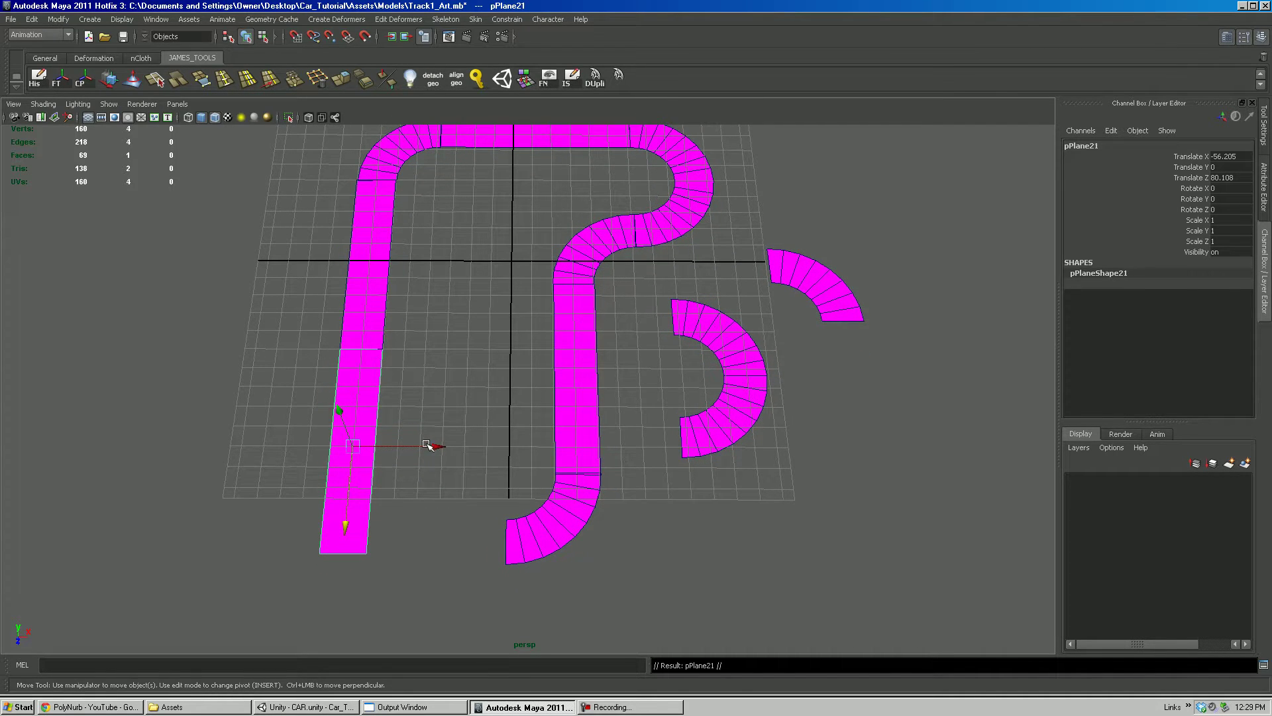
left_click_drag(427, 445, 511, 446)
key("e")
left_click_drag(511, 527, 323, 553)
double_click(1226, 199)
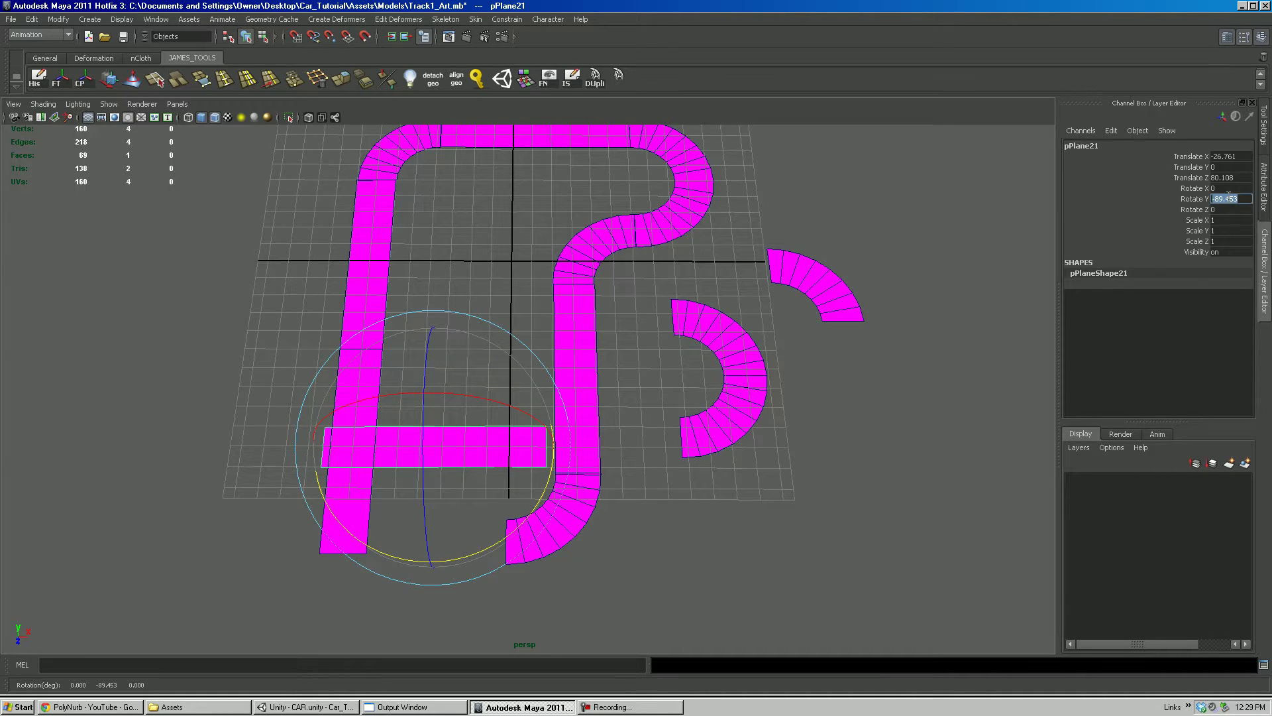
key("Return")
Move the crosswise straight so its end meets the open end of the newest quarter curve.
key("w")
left_click_drag(430, 522, 423, 618)
left_click_drag(516, 540, 475, 534)
Duplicate the spare quarter curve and move the copy to the corner where the last two straights overlap.
middle_click_drag(568, 447, 652, 455, "alt")
left_click(881, 290)
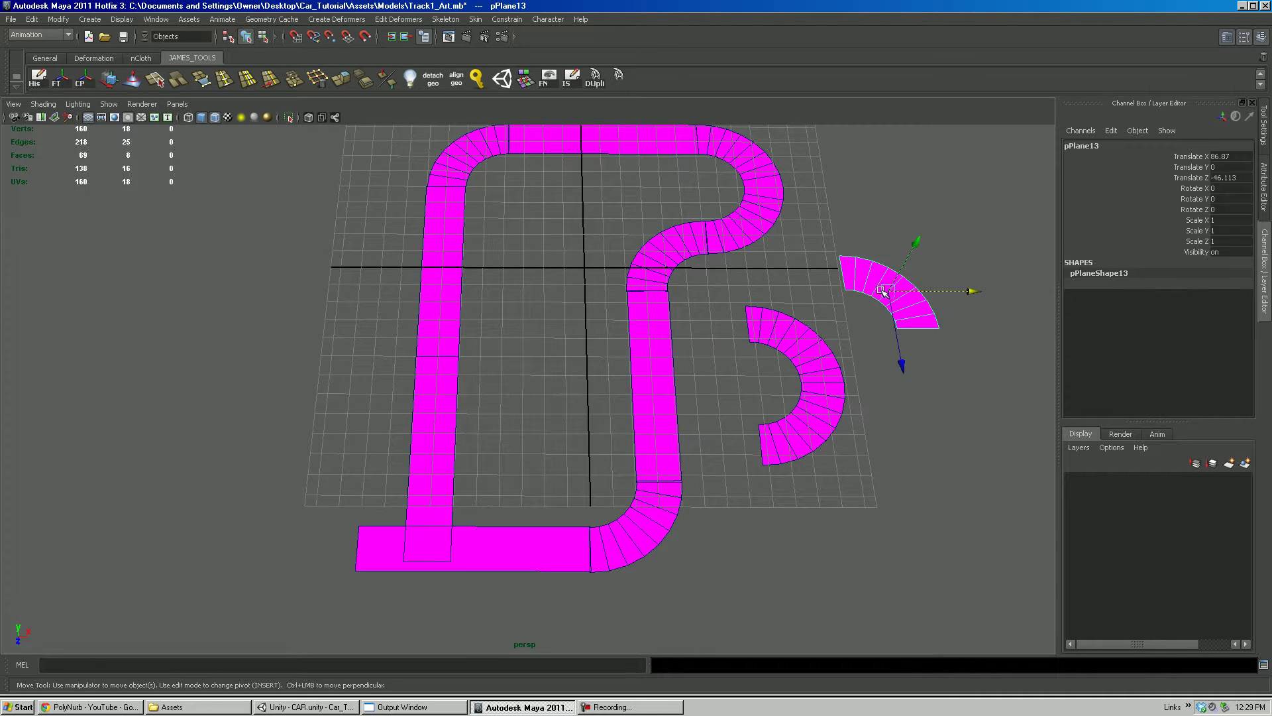
key("ctrl+d")
left_click_drag(903, 362, 944, 613)
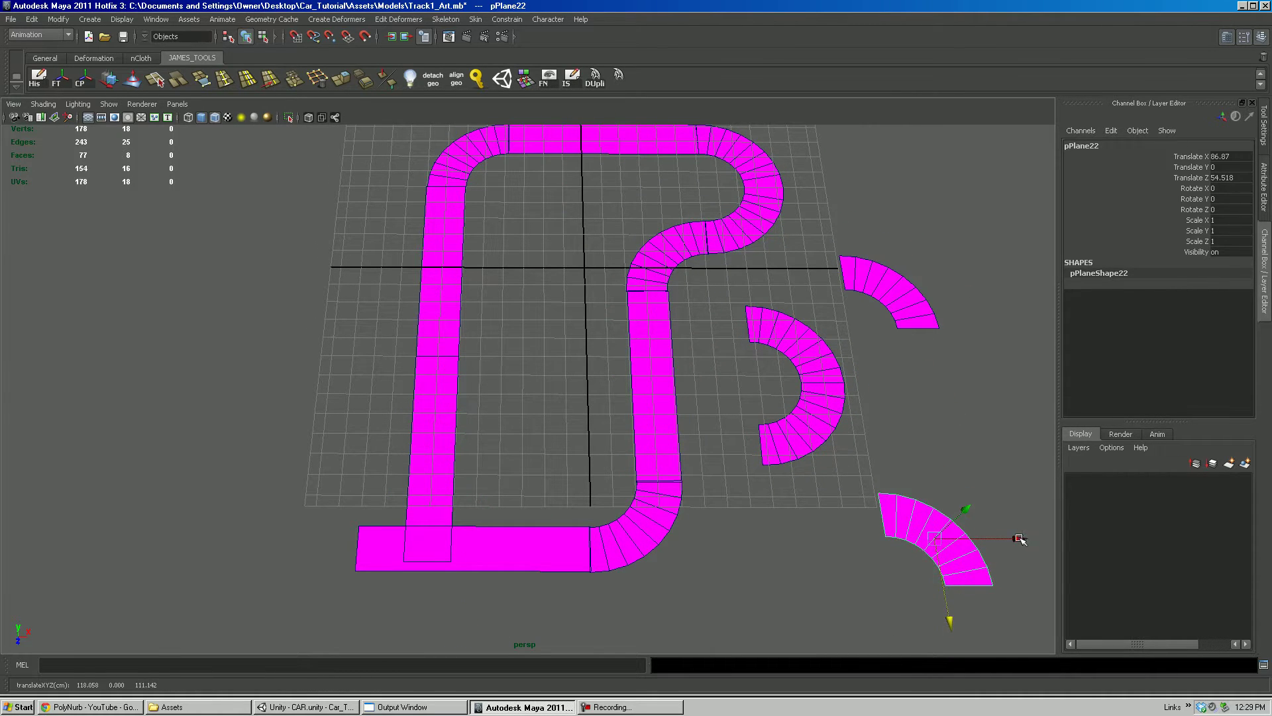
left_click_drag(1008, 534, 304, 476)
Rotate the copied corner curve to face the track and set its Rotate Y to -180.
key("e")
key("ctrl+z")
left_click_drag(571, 588, 312, 436)
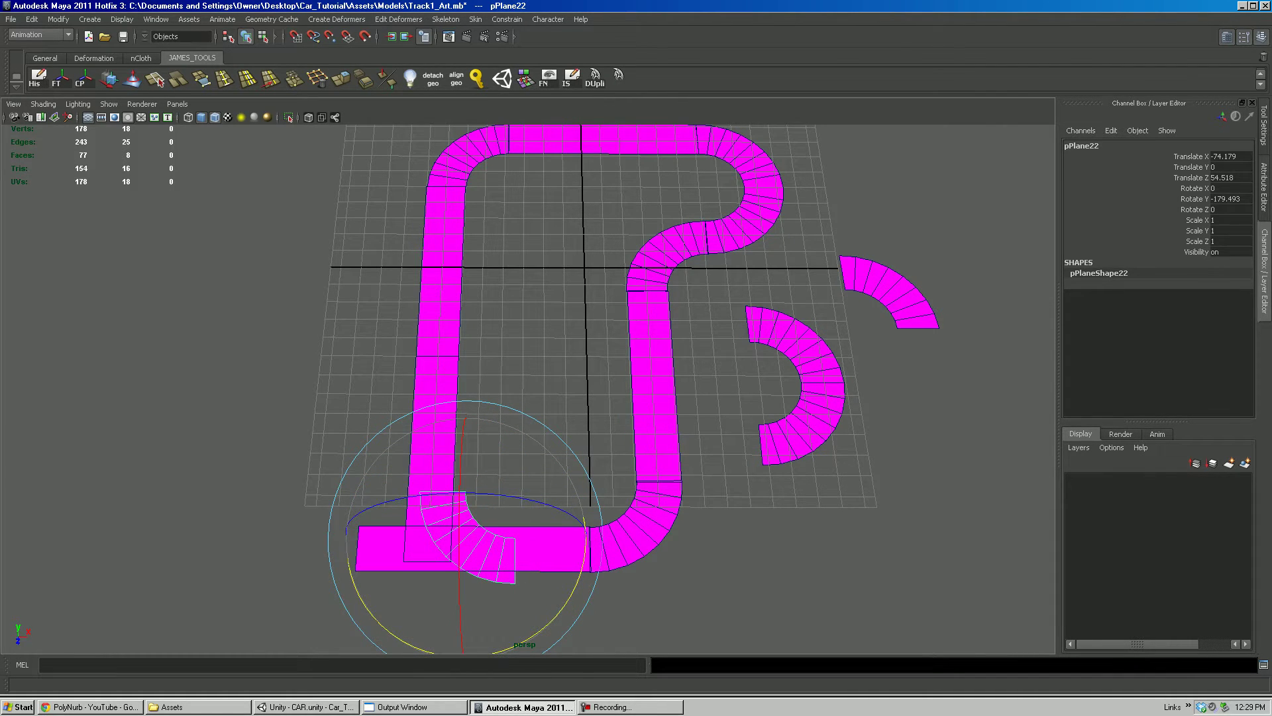
double_click(1235, 199)
key("Return")
Align the corner curve with both overlapping straights to close the circuit, at about X -78.518.
key("w")
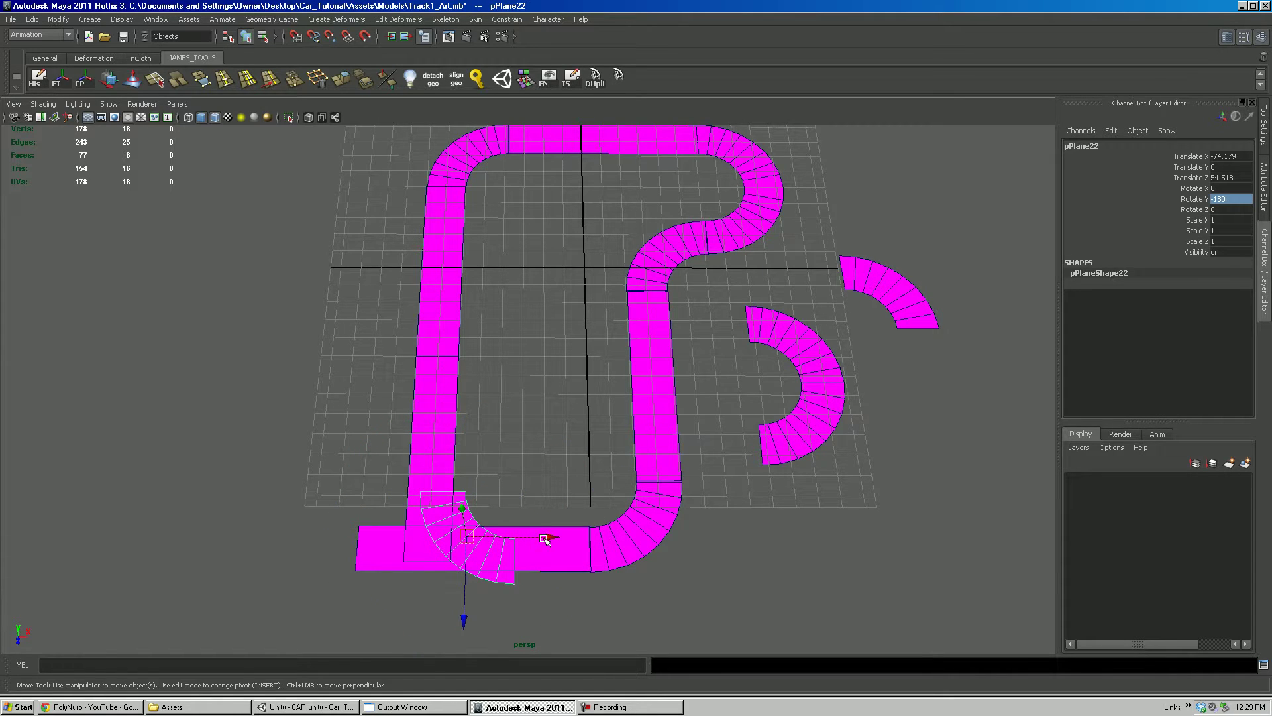
left_click_drag(545, 539, 485, 538)
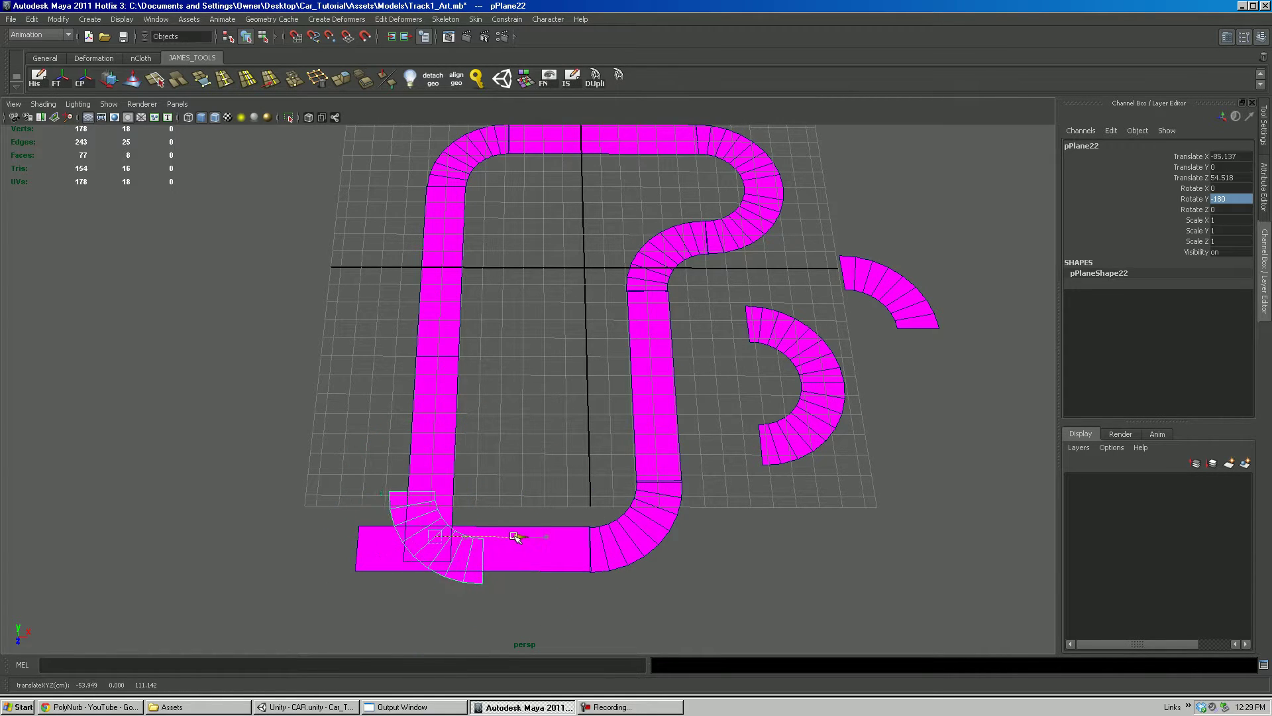
left_click_drag(519, 537, 535, 537)
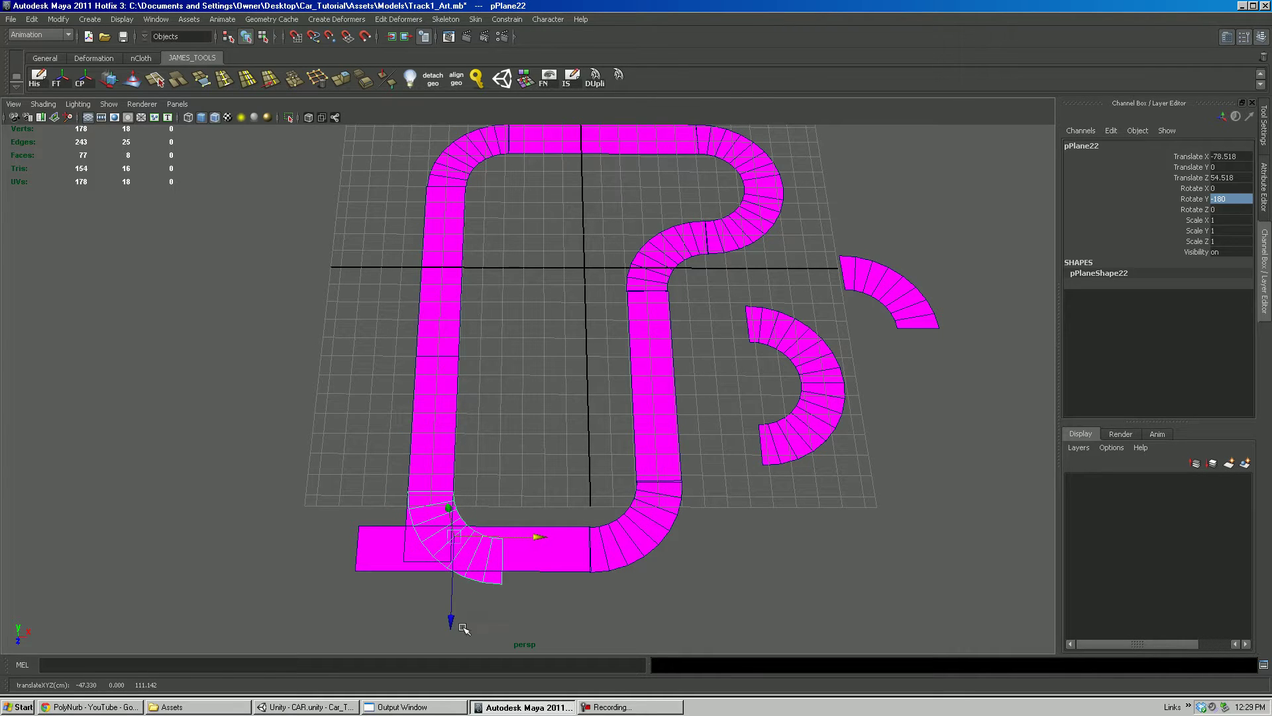
left_click_drag(451, 623, 450, 608)
left_click(554, 431)
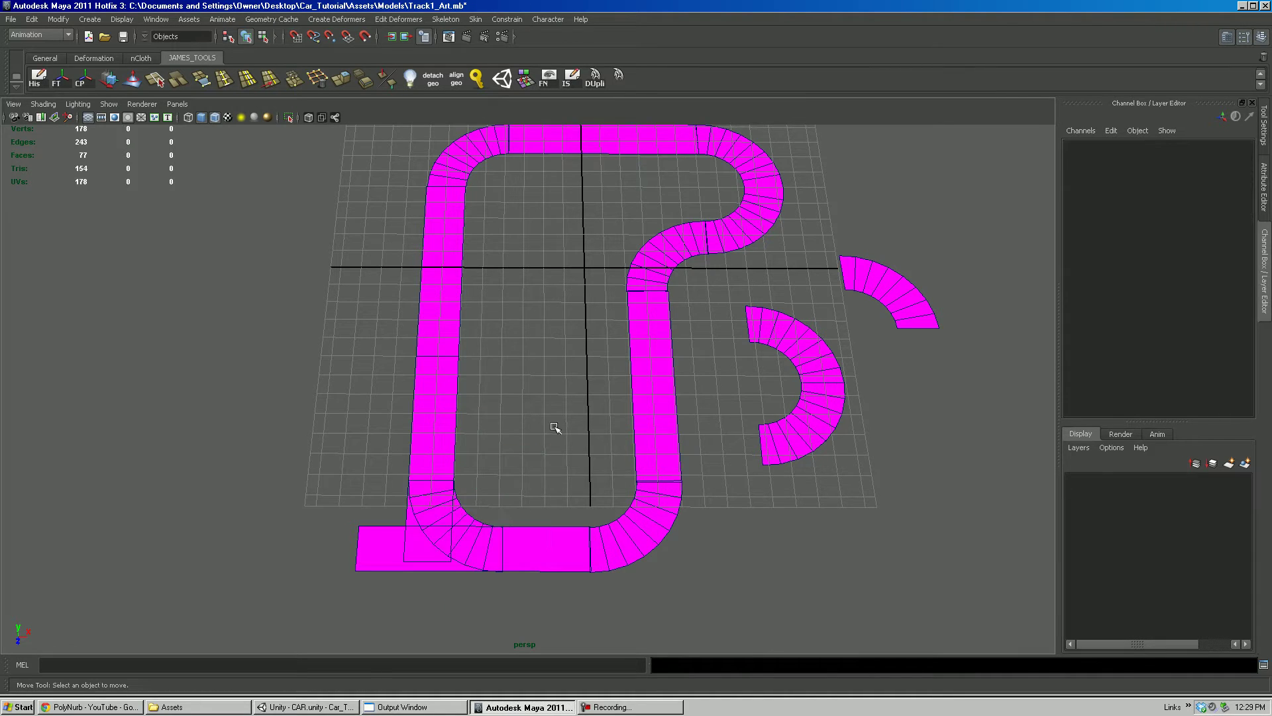
Insert an edge loop across the long straight pPlane20 where it meets the start of the overlapping corner curve.
scroll(570, 369, "up", 3)
scroll(575, 338, "up", 5)
left_click(416, 335)
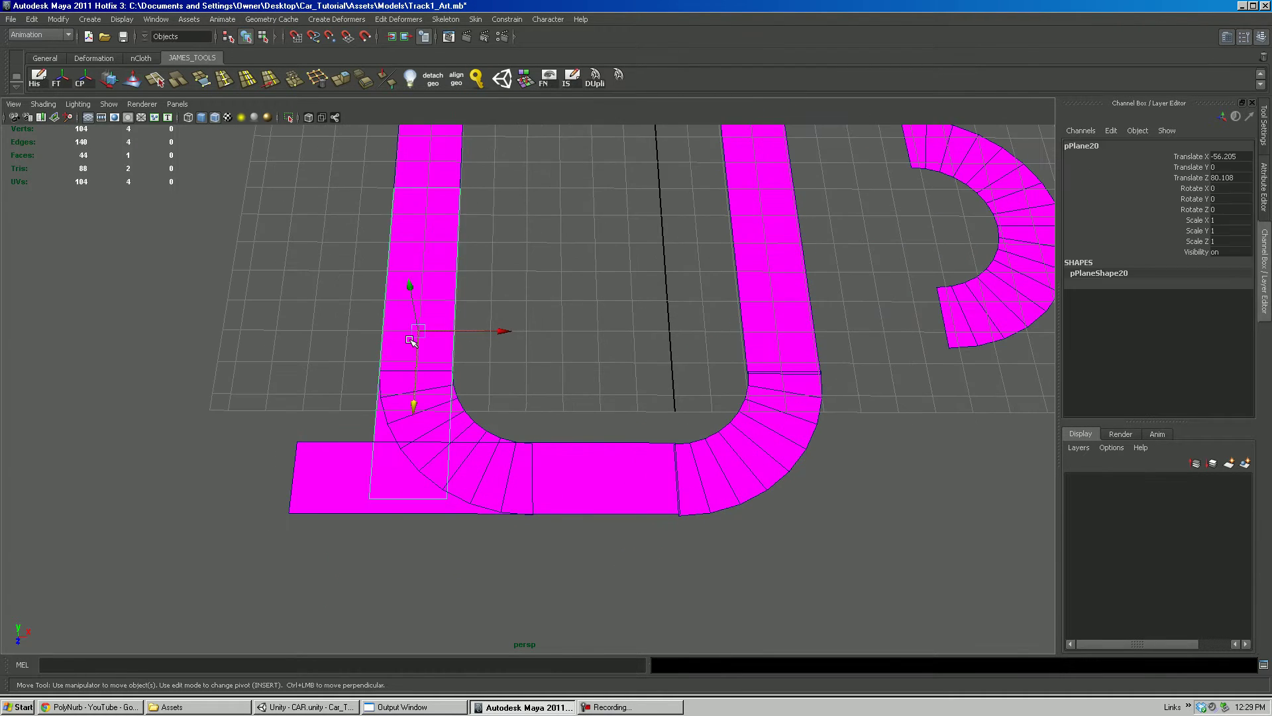
scroll(419, 332, "up", 2)
scroll(419, 333, "up", 2)
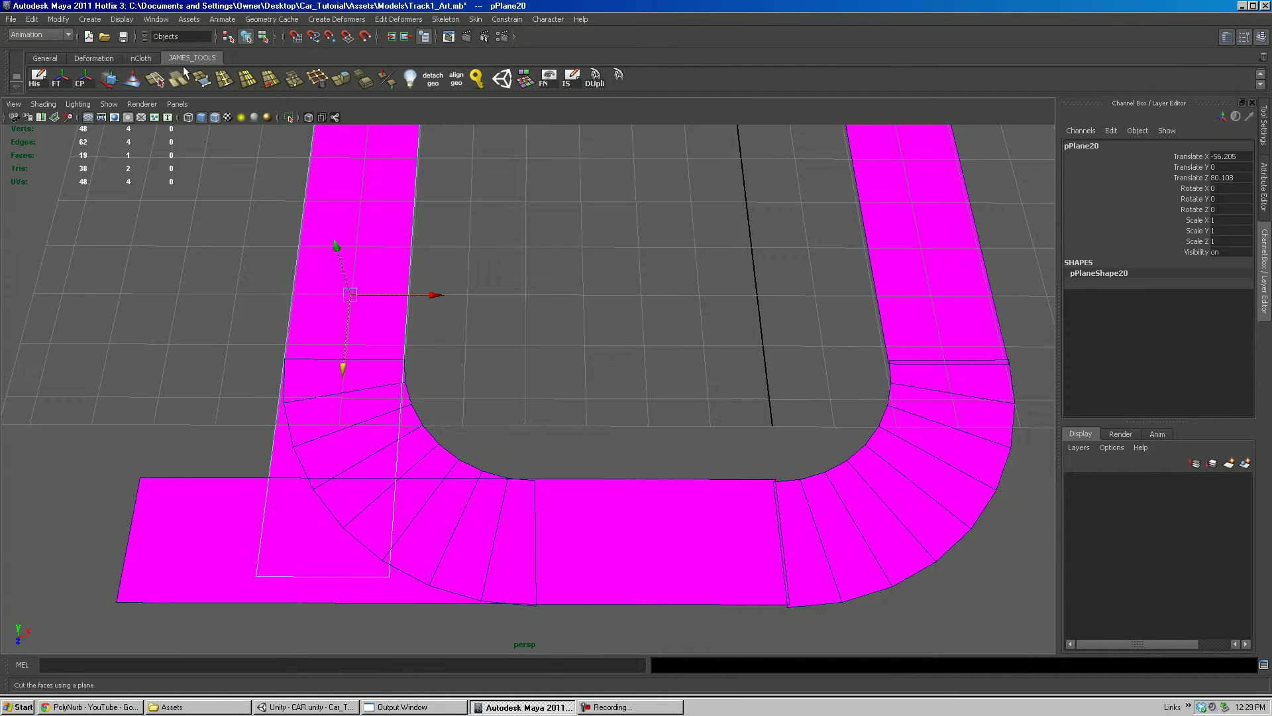
left_click(51, 36)
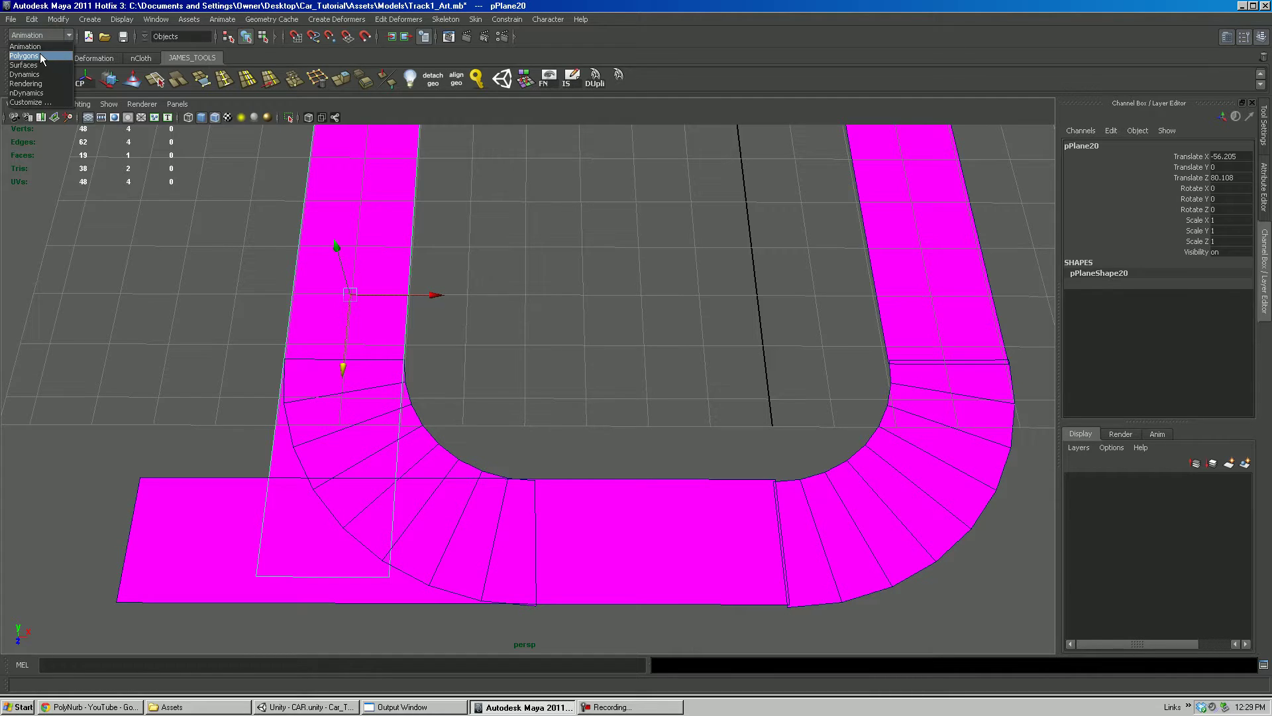
left_click(39, 53)
left_click(247, 19)
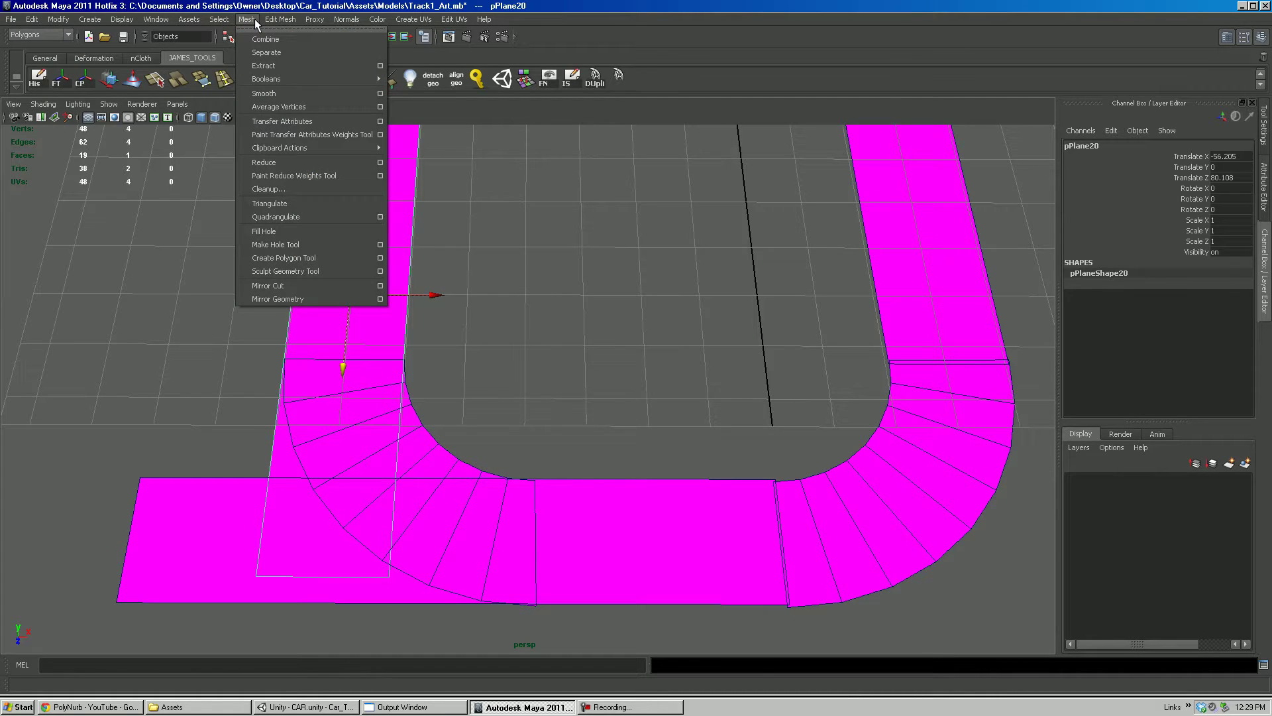
mouse_move(273, 23)
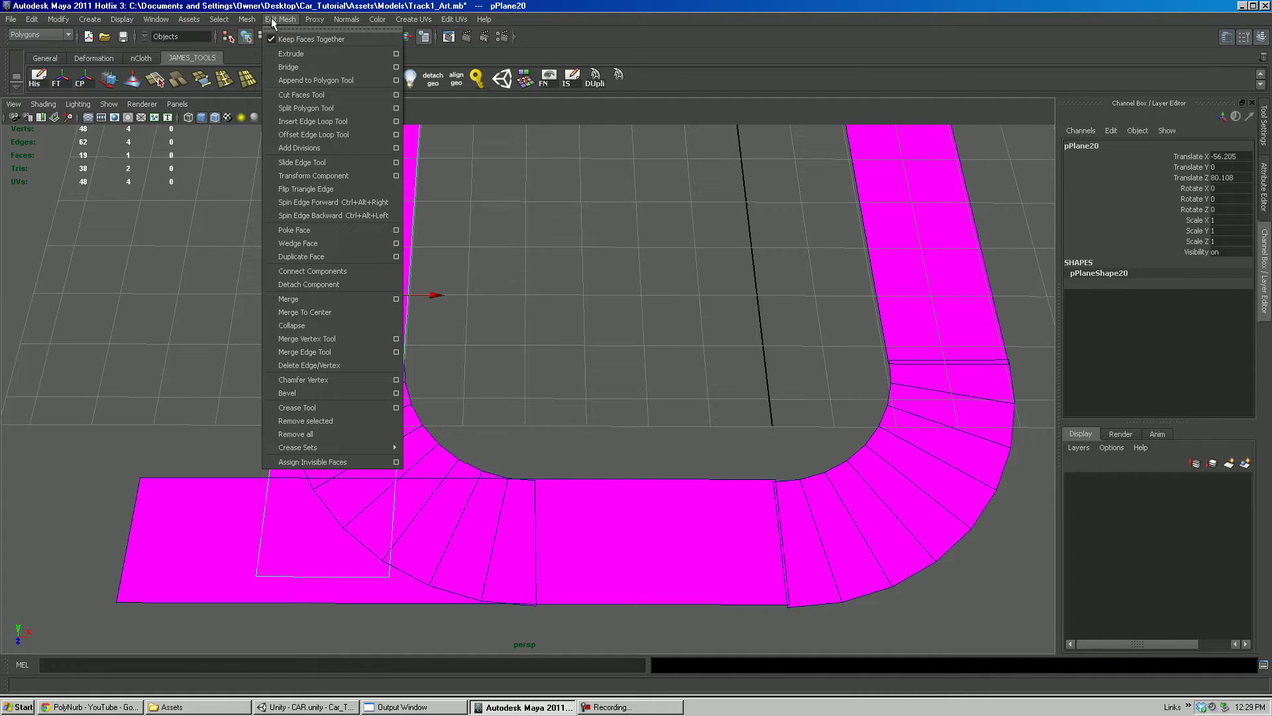
left_click(325, 125)
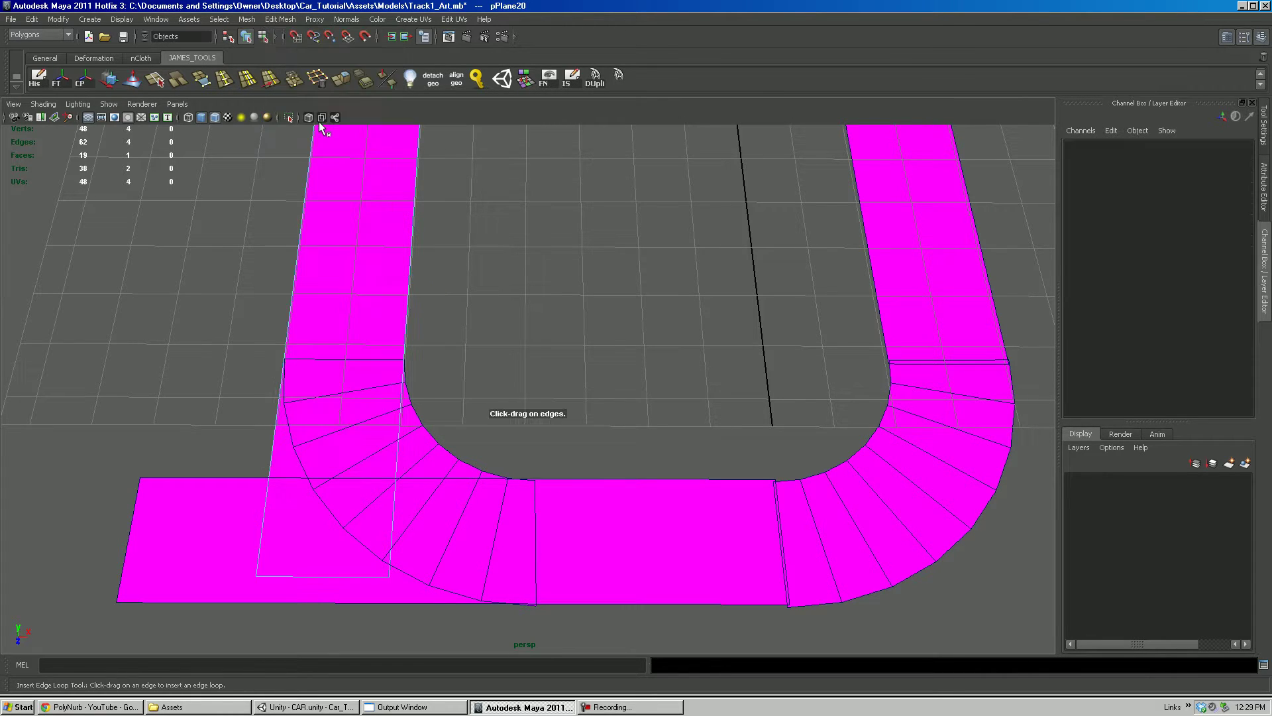
left_click_drag(290, 339, 299, 325)
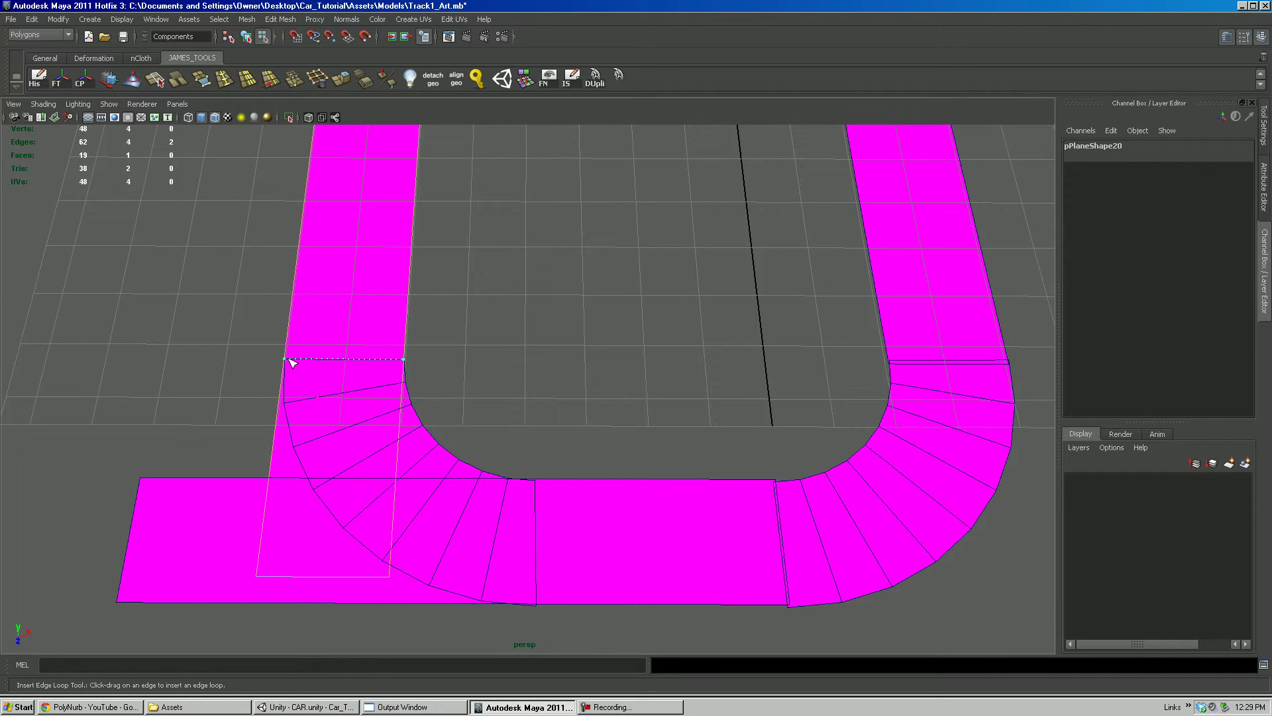
left_click_drag(291, 363, 293, 362)
Delete the face of that straight that extends past the new edge loop beneath the corner curve.
key("w")
right_click_drag(286, 469, 287, 486)
left_click(285, 465)
key("Delete")
scroll(385, 387, "down", 1)
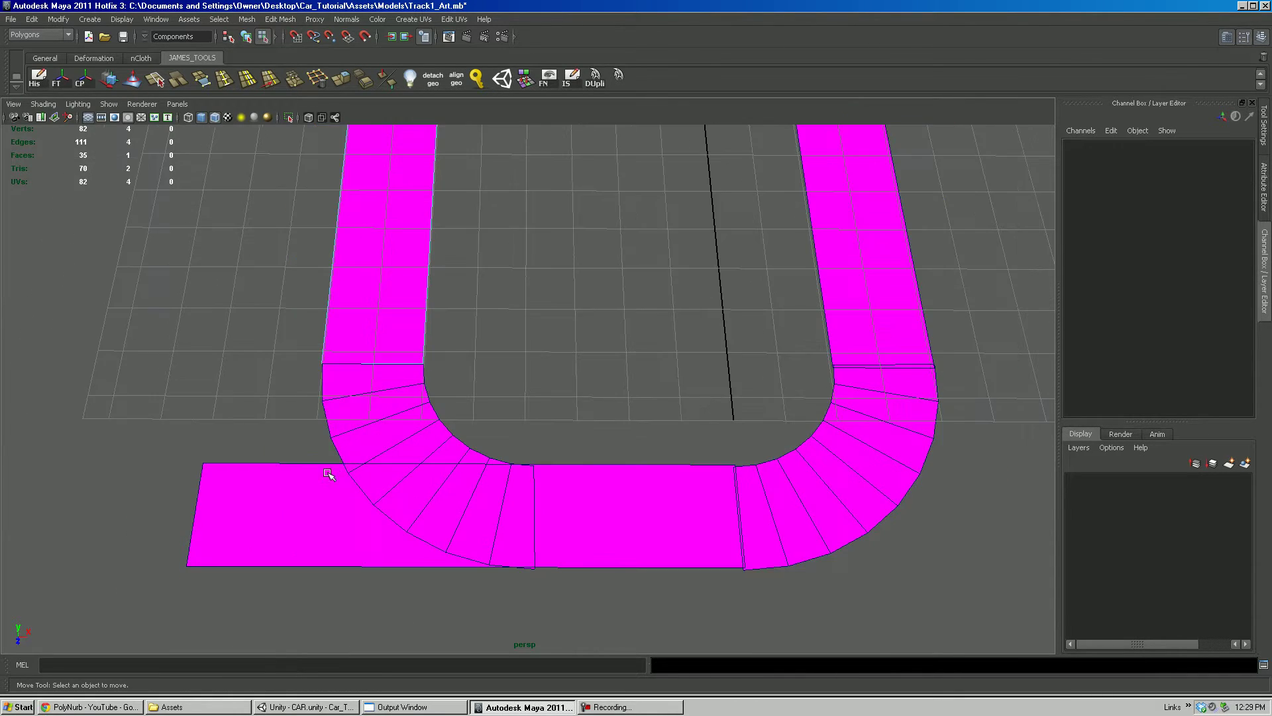
Insert an edge loop across the crosswise straight pPlane21 in line with the other end of the corner curve.
right_click_drag(318, 493, 358, 458)
left_click(338, 508)
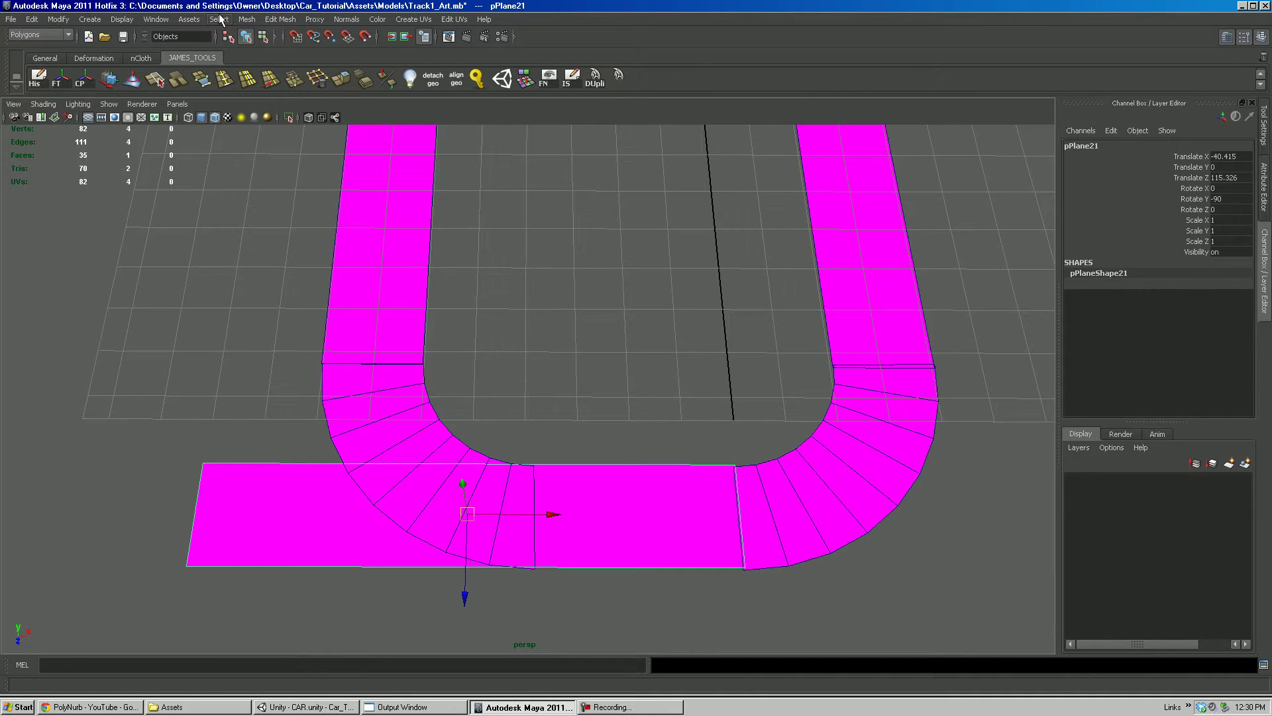
left_click(288, 19)
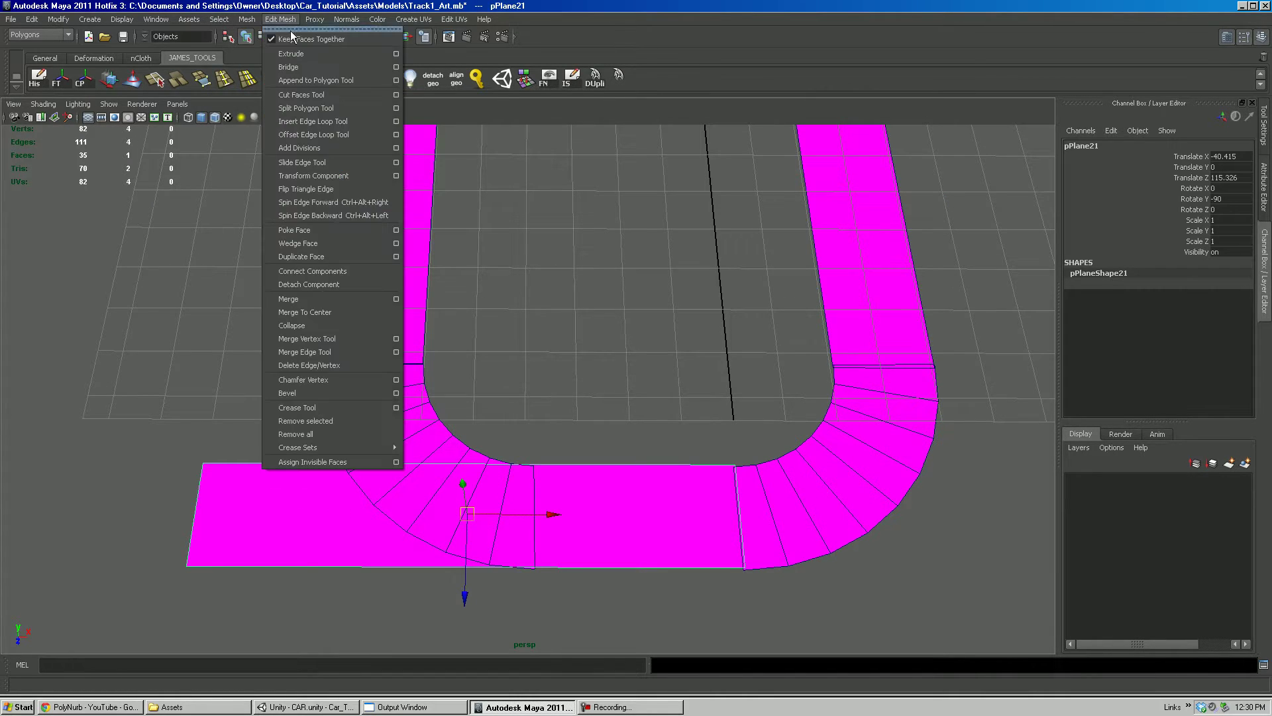
left_click(301, 123)
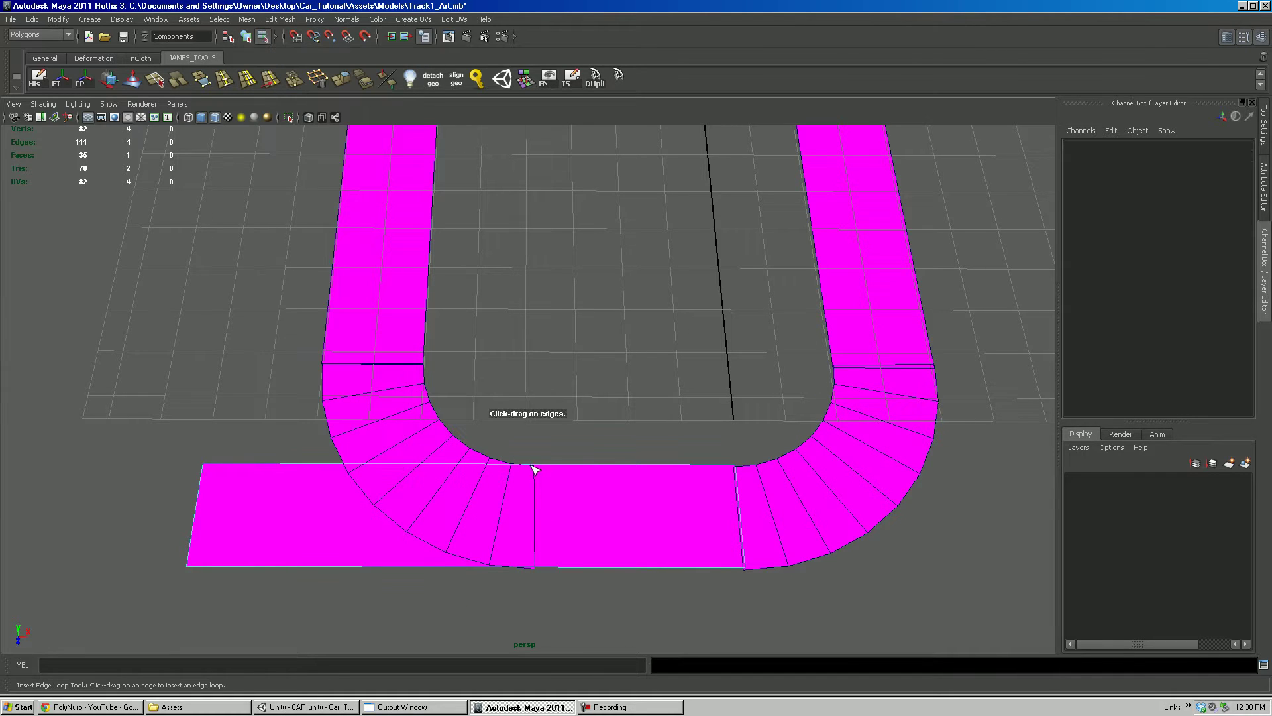
left_click_drag(535, 467, 538, 467)
Delete the crosswise straight's face that sticks out beyond the corner curve.
key("w")
right_click_drag(346, 461, 340, 496)
left_click(341, 497)
key("Delete")
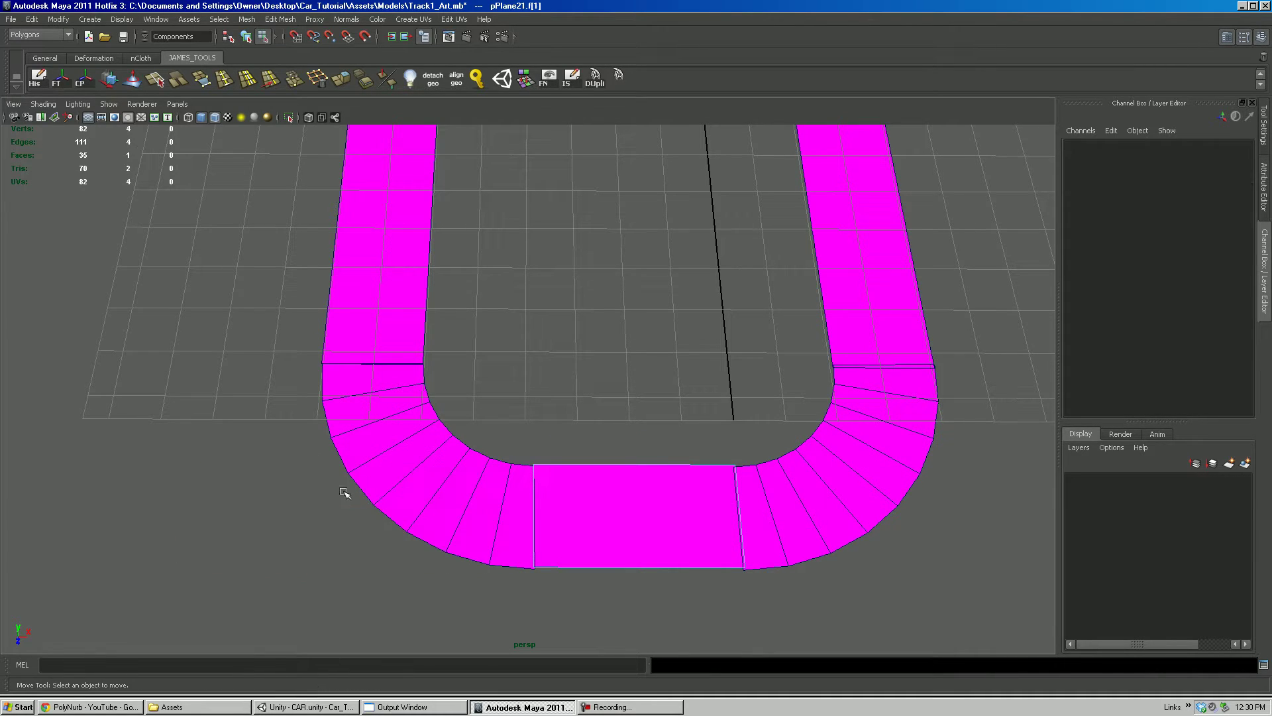
Return to object mode and delete the spare half-circle and quarter-curve pieces beside the track.
right_click_drag(682, 483, 693, 446)
scroll(703, 379, "down", 3)
scroll(703, 379, "down", 5)
left_click_drag(707, 355, 743, 407, "alt")
left_click_drag(827, 324, 868, 318)
key("Delete")
Select all the track pieces and combine them into a single mesh.
left_click_drag(548, 366, 681, 335, "alt")
left_click_drag(237, 236, 760, 561)
right_click_drag(721, 415, 820, 527, "alt")
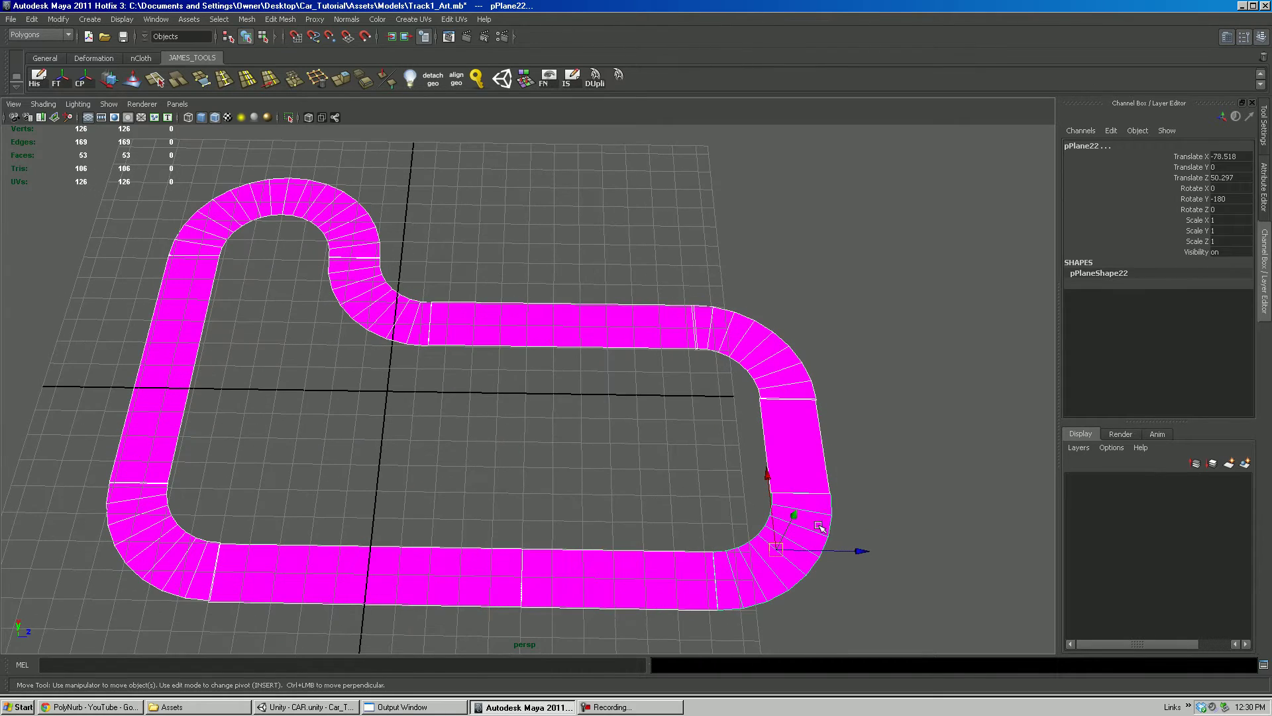
left_click(247, 19)
left_click(260, 41)
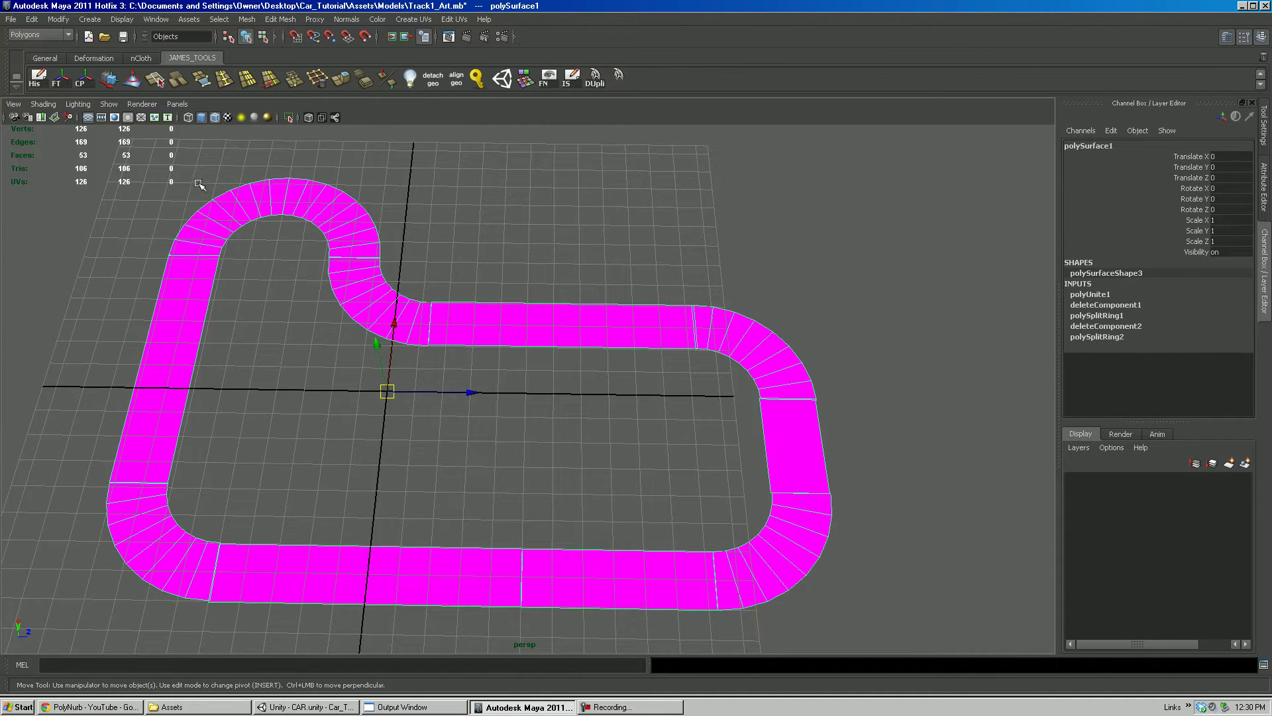
Delete the combined track's construction history and freeze its transformations.
left_click(31, 20)
mouse_move(105, 164)
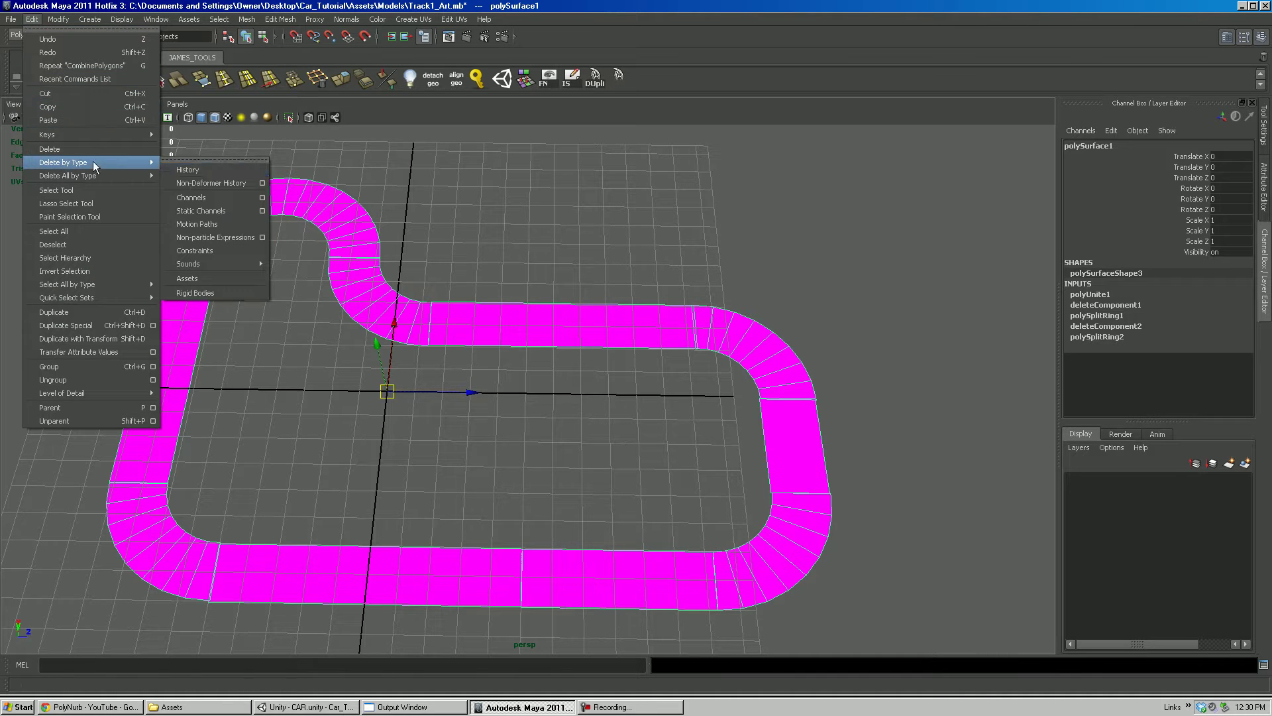
left_click(187, 170)
left_click(59, 19)
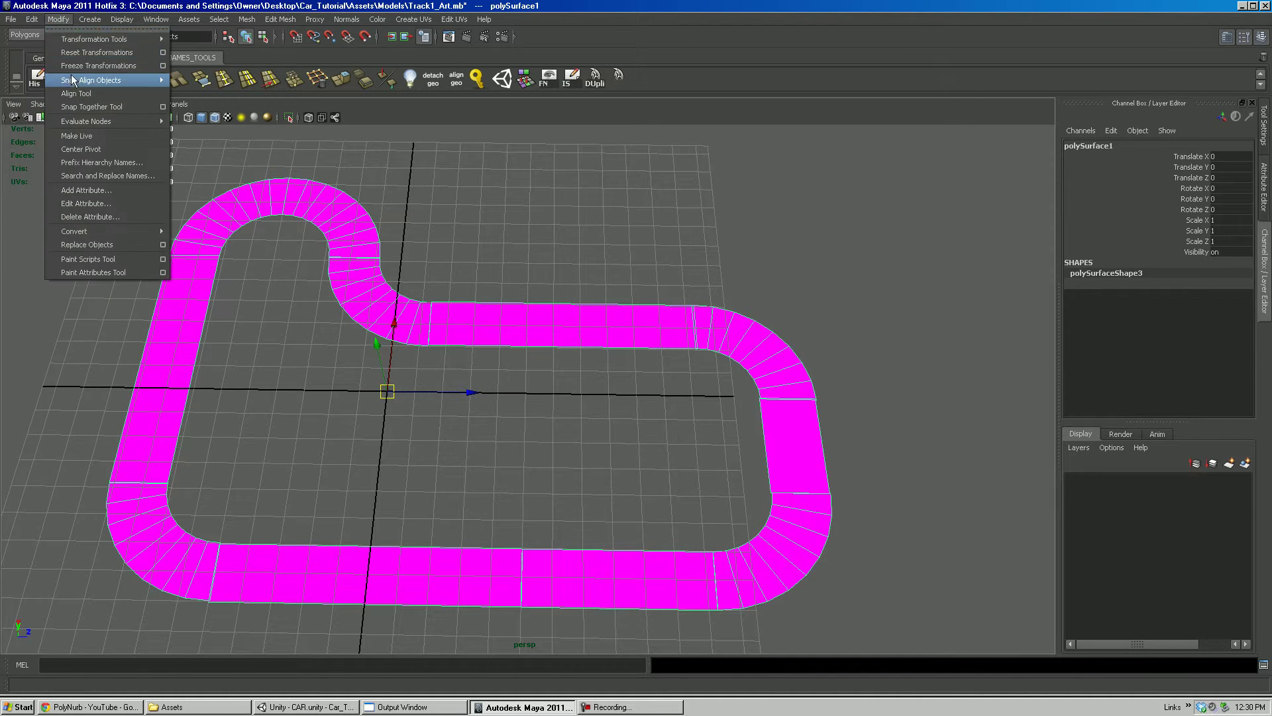
left_click(70, 66)
Center the track's pivot and snap the track to the grid origin, at Translate X -9.279 and Z -25.126.
left_click(58, 19)
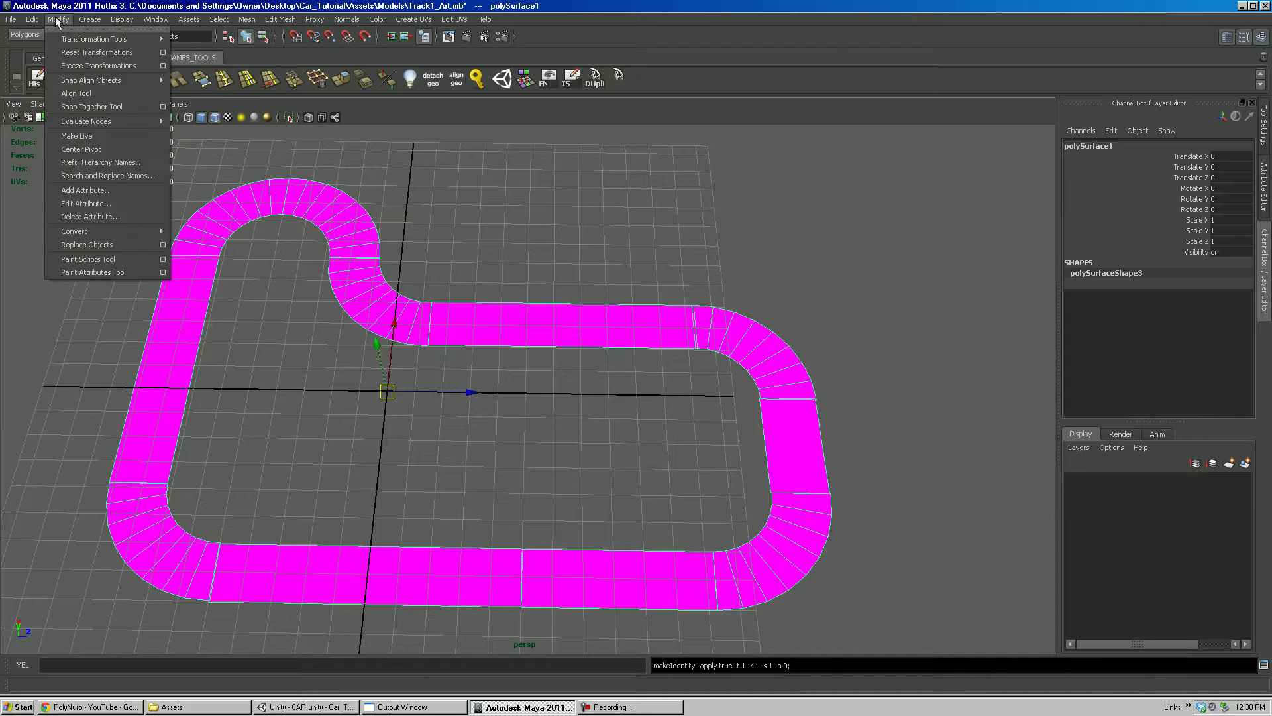
left_click(69, 152)
left_click_drag(408, 322, 507, 338, "alt")
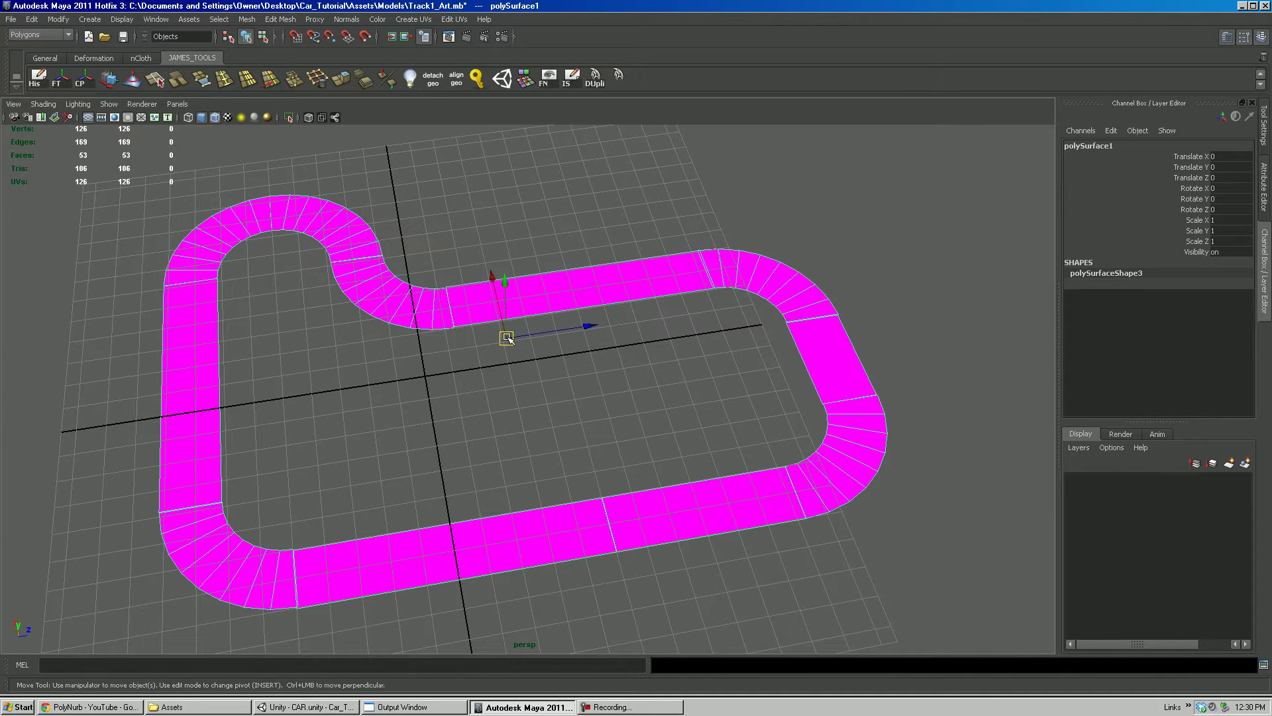
key("x")
left_click_drag(507, 338, 429, 383)
Examine the seams between the corner curves and straights for gaps and doubled edges.
scroll(590, 321, "down", 4)
left_click_drag(590, 321, 596, 364, "alt")
middle_click_drag(402, 523, 647, 437, "alt")
scroll(648, 437, "up", 6)
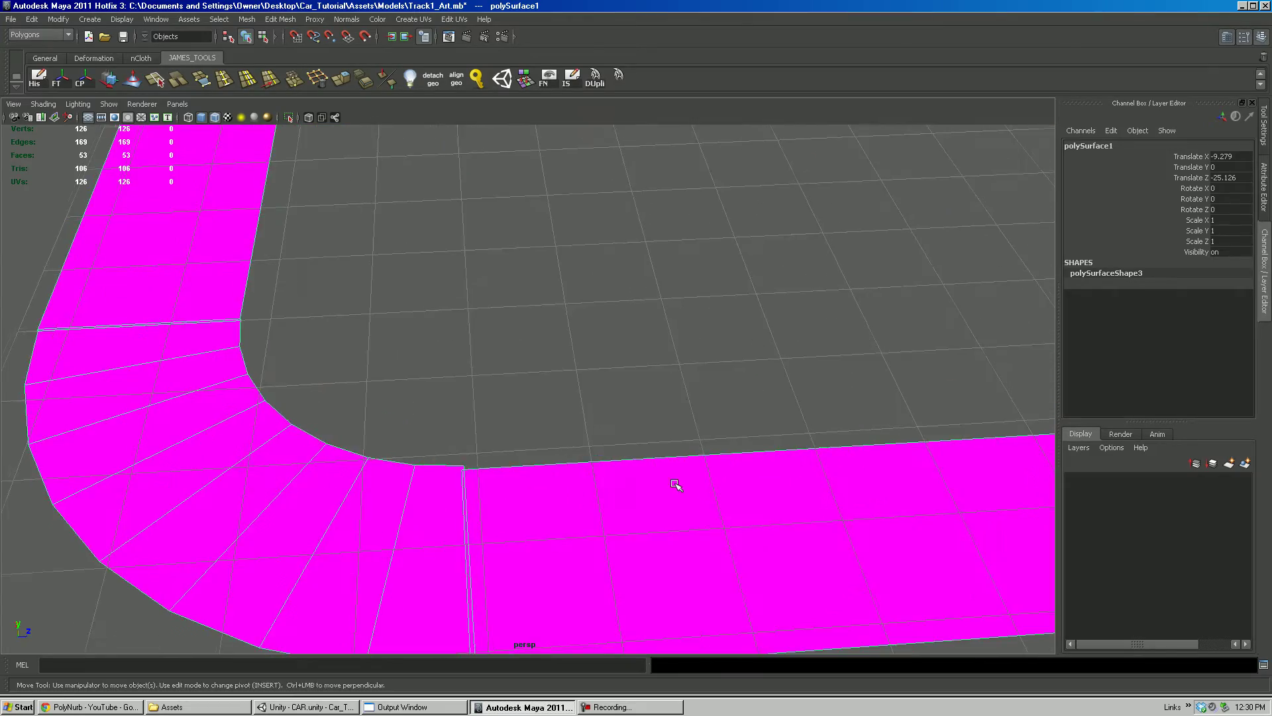
left_click_drag(675, 484, 656, 437, "alt")
middle_click_drag(656, 437, 565, 460, "alt")
scroll(578, 384, "up", 5)
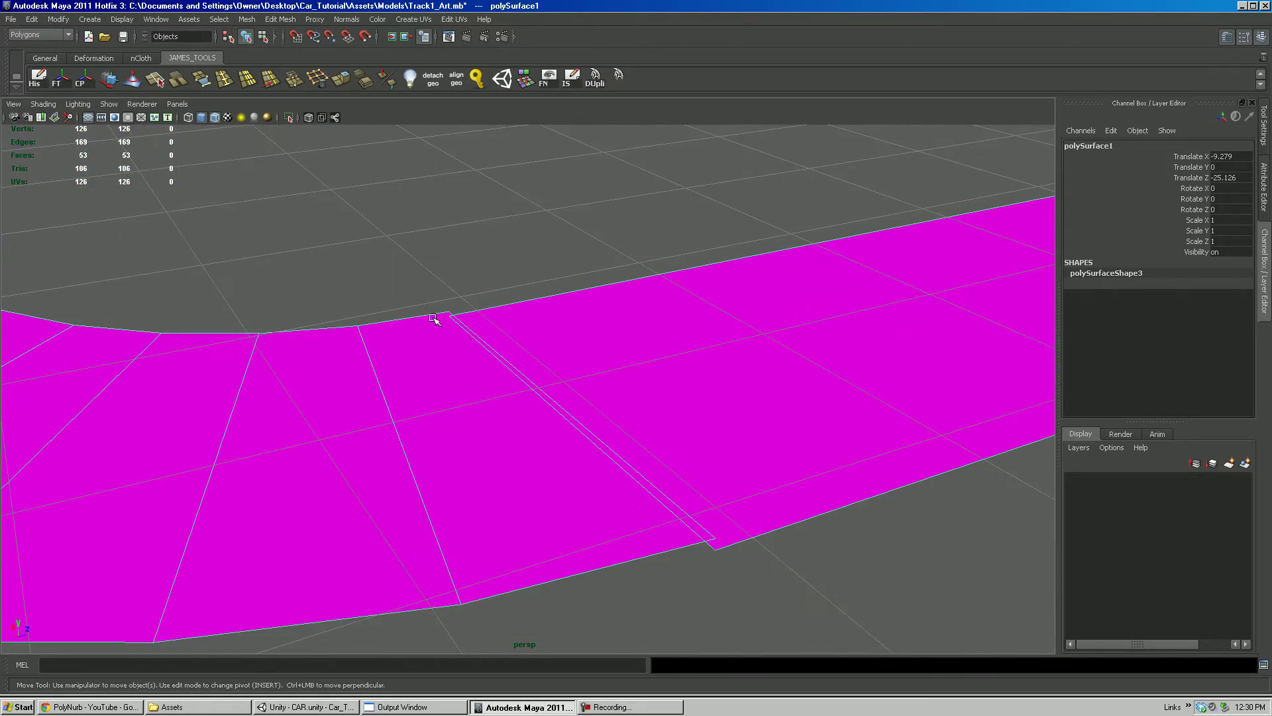
right_click_drag(755, 356, 683, 232, "alt")
left_click_drag(682, 232, 622, 265, "alt")
right_click_drag(622, 264, 599, 256, "alt")
left_click_drag(599, 255, 635, 248, "alt")
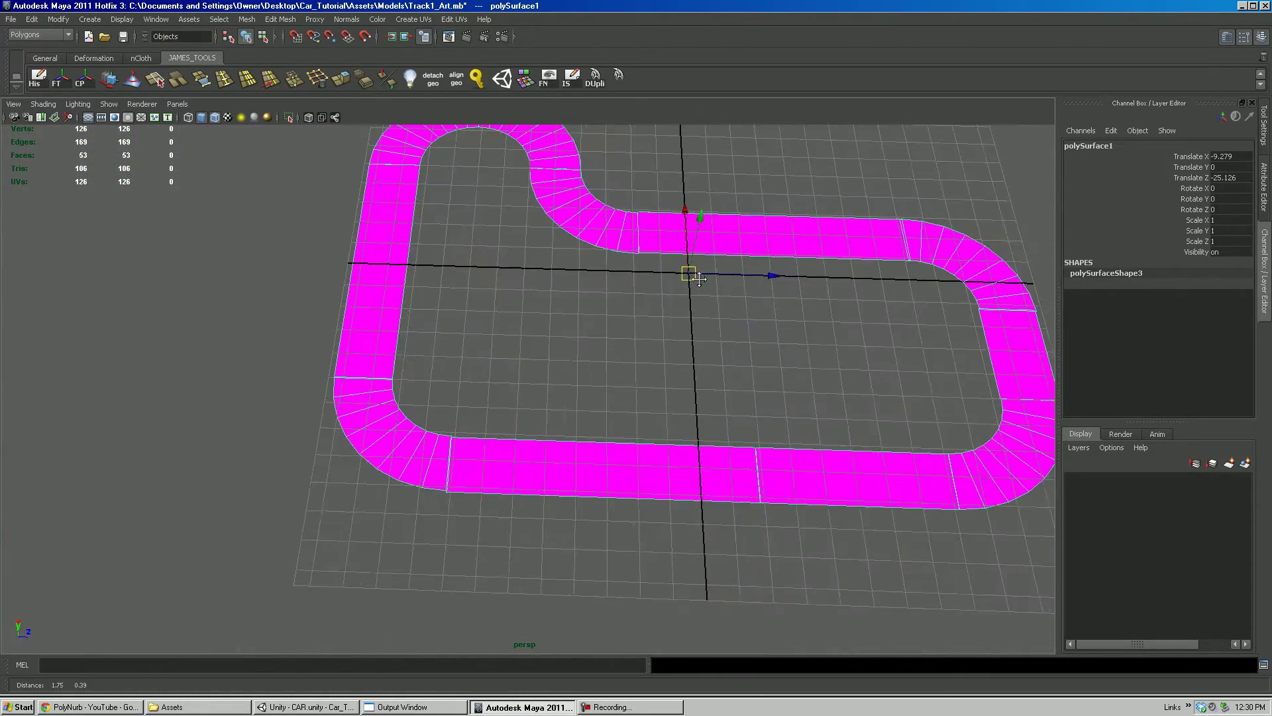
Select every vertex of the combined track and show the mesh in wireframe.
middle_click_drag(717, 261, 584, 310, "alt")
left_click_drag(585, 309, 577, 301, "alt")
middle_click_drag(576, 301, 586, 313, "alt")
right_click(587, 313)
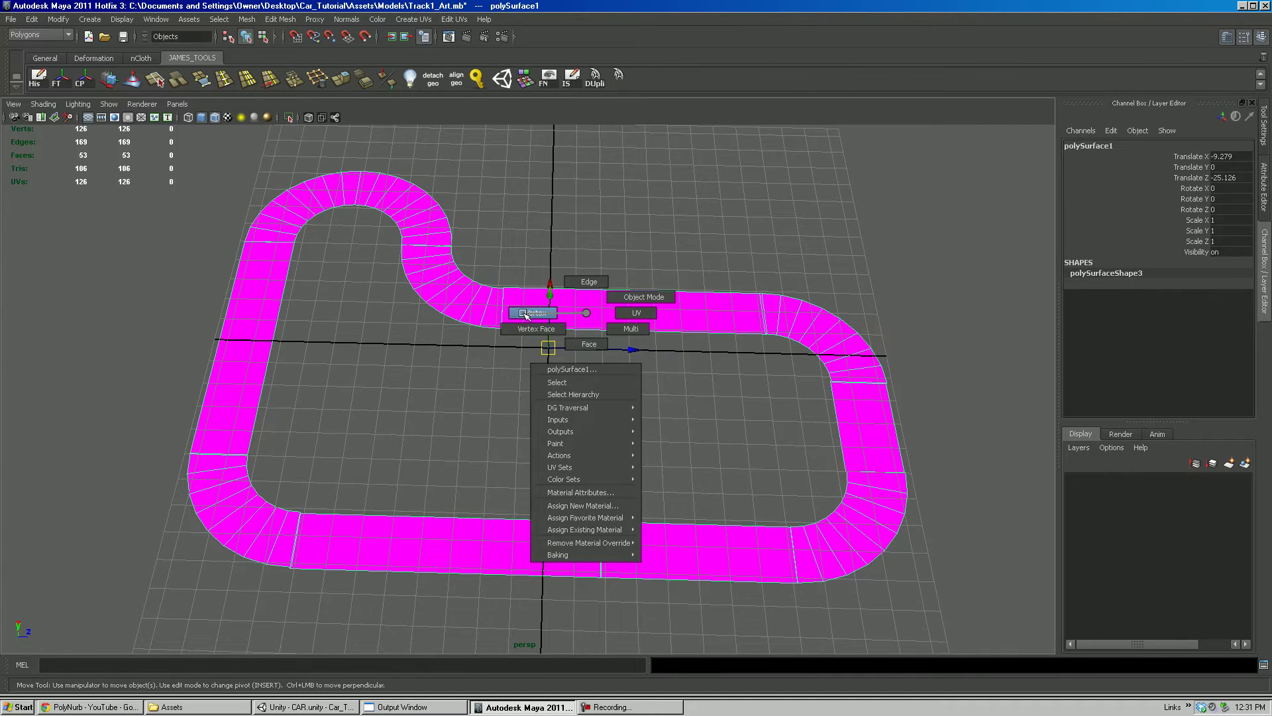
left_click(526, 314)
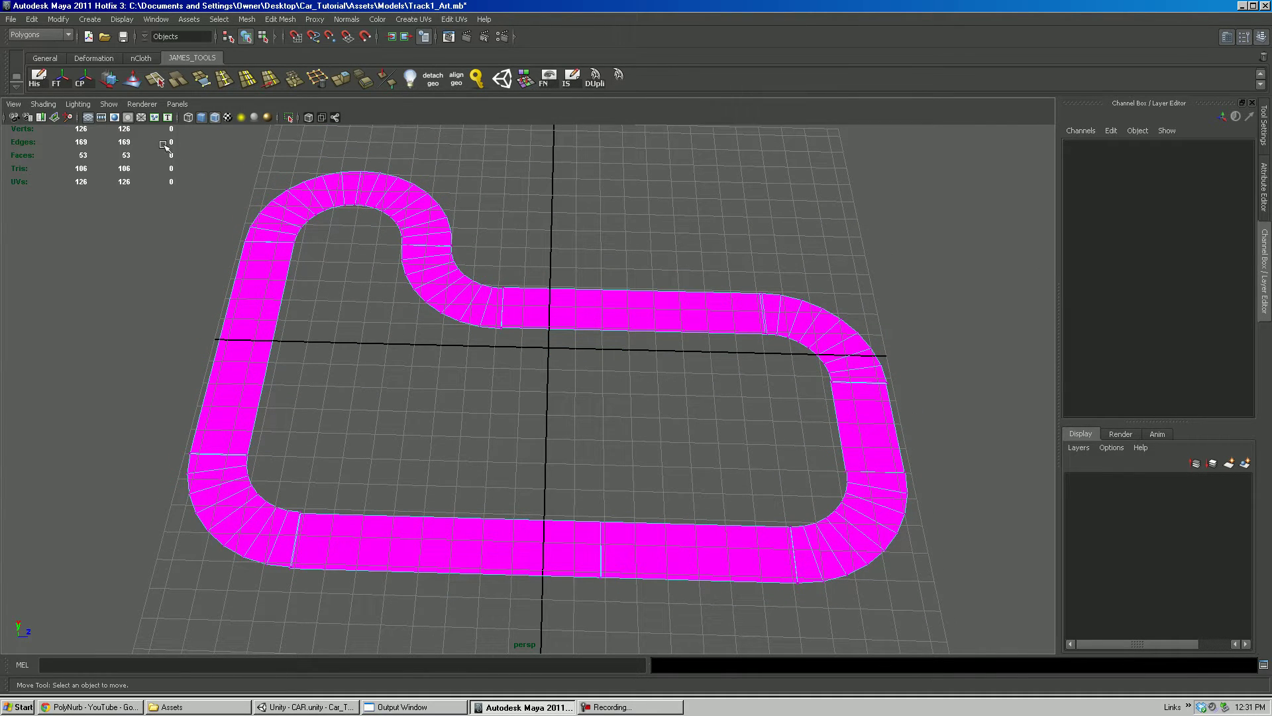
left_click_drag(166, 143, 952, 624)
left_click_drag(350, 237, 350, 230, "alt")
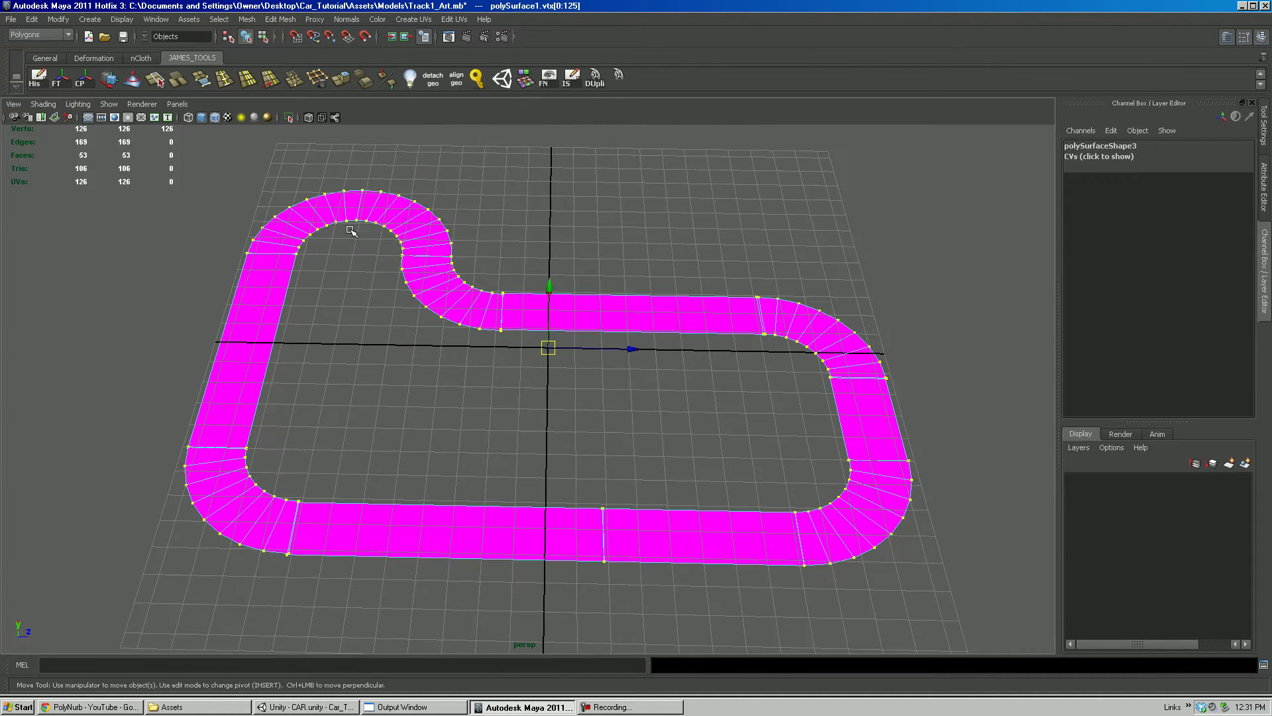
key("4")
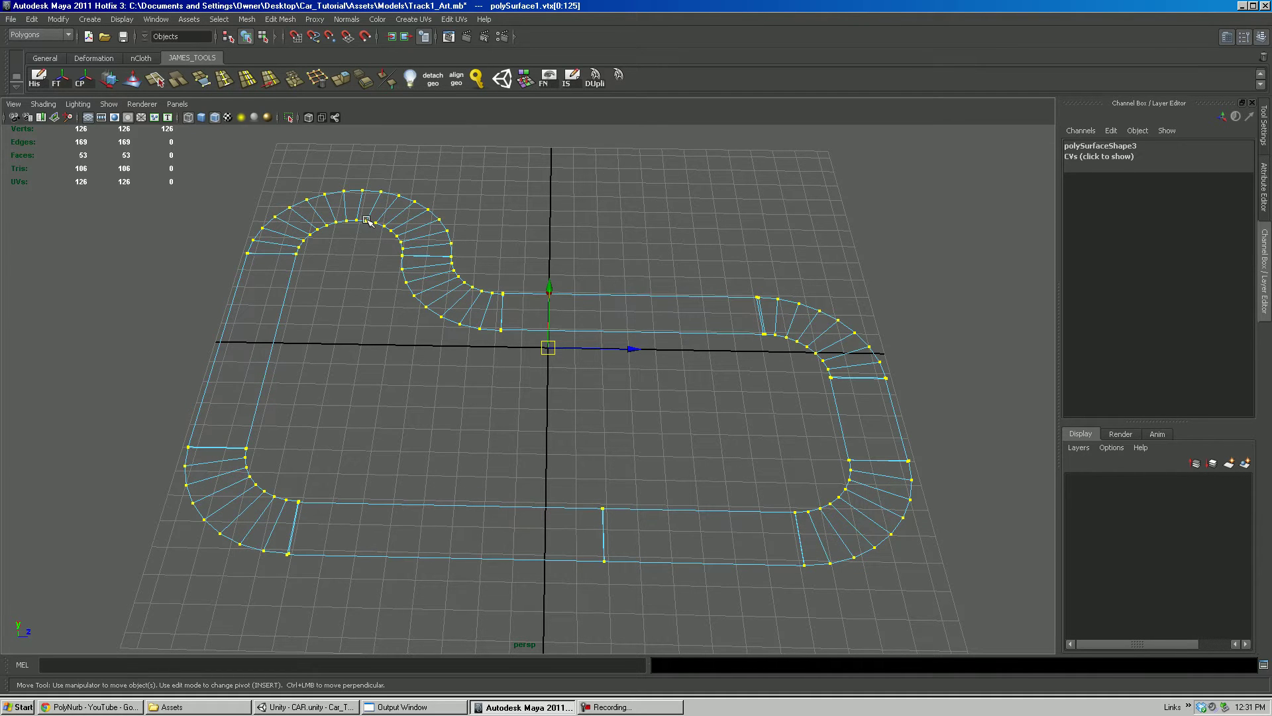
left_click_drag(377, 297, 638, 335, "alt")
Merge the selected vertices with a threshold of 0.01, and again with a threshold of 0.1.
left_click(281, 19)
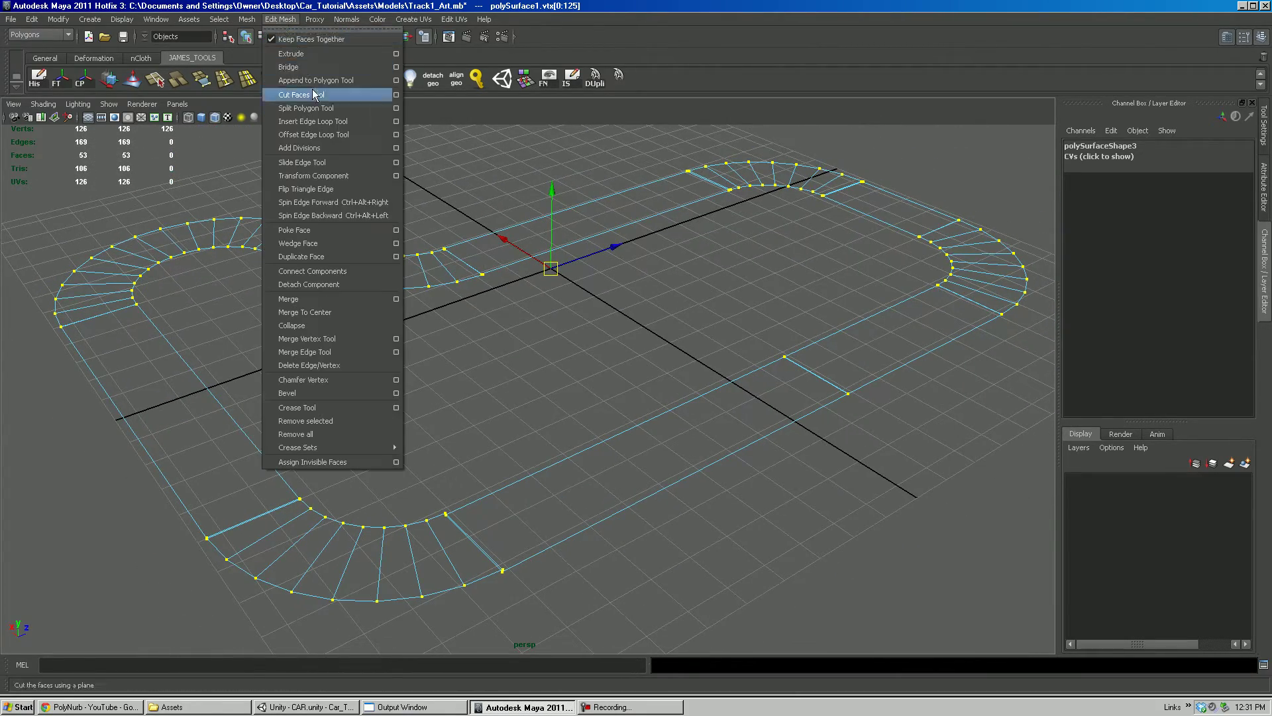
left_click(396, 299)
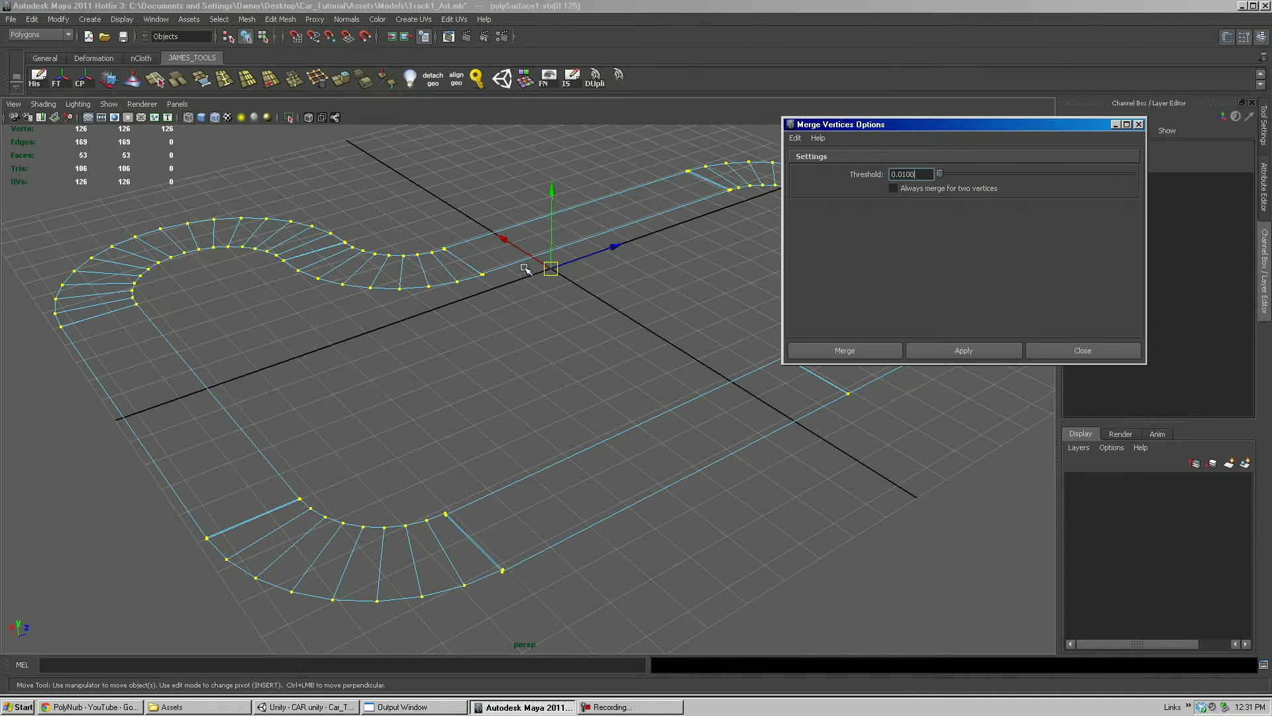
left_click(932, 347)
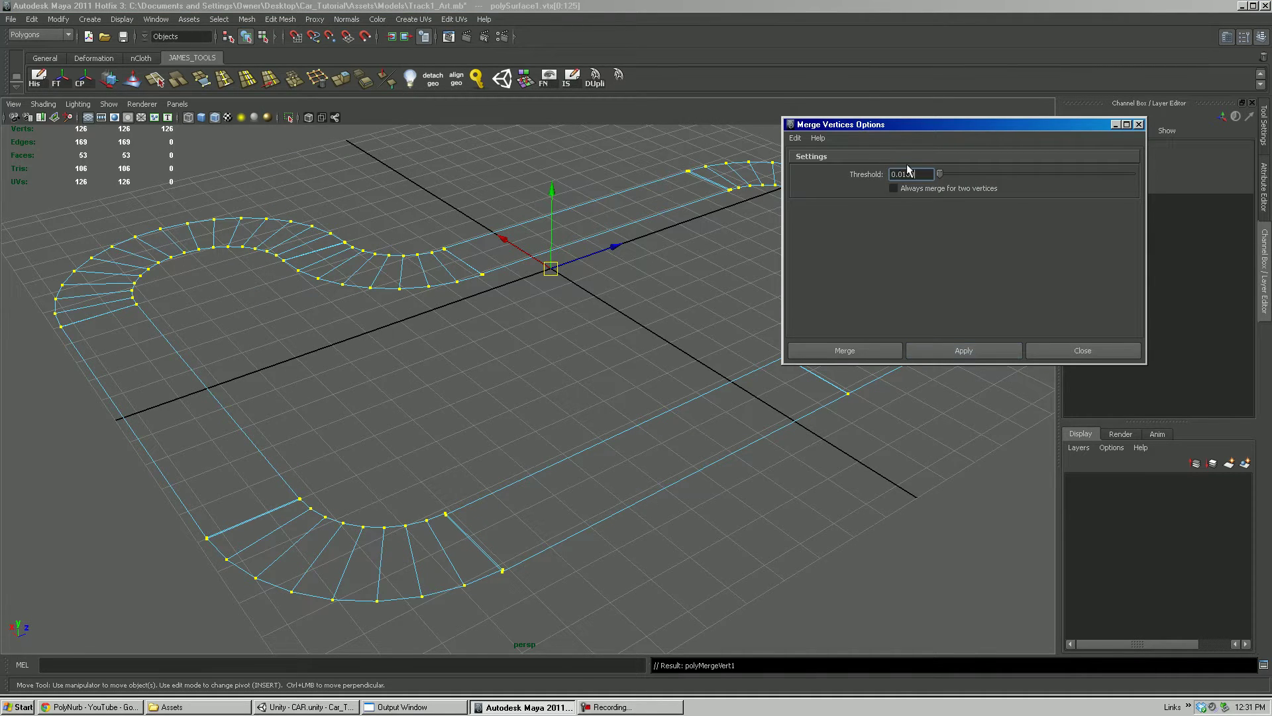
type("1")
left_click(930, 352)
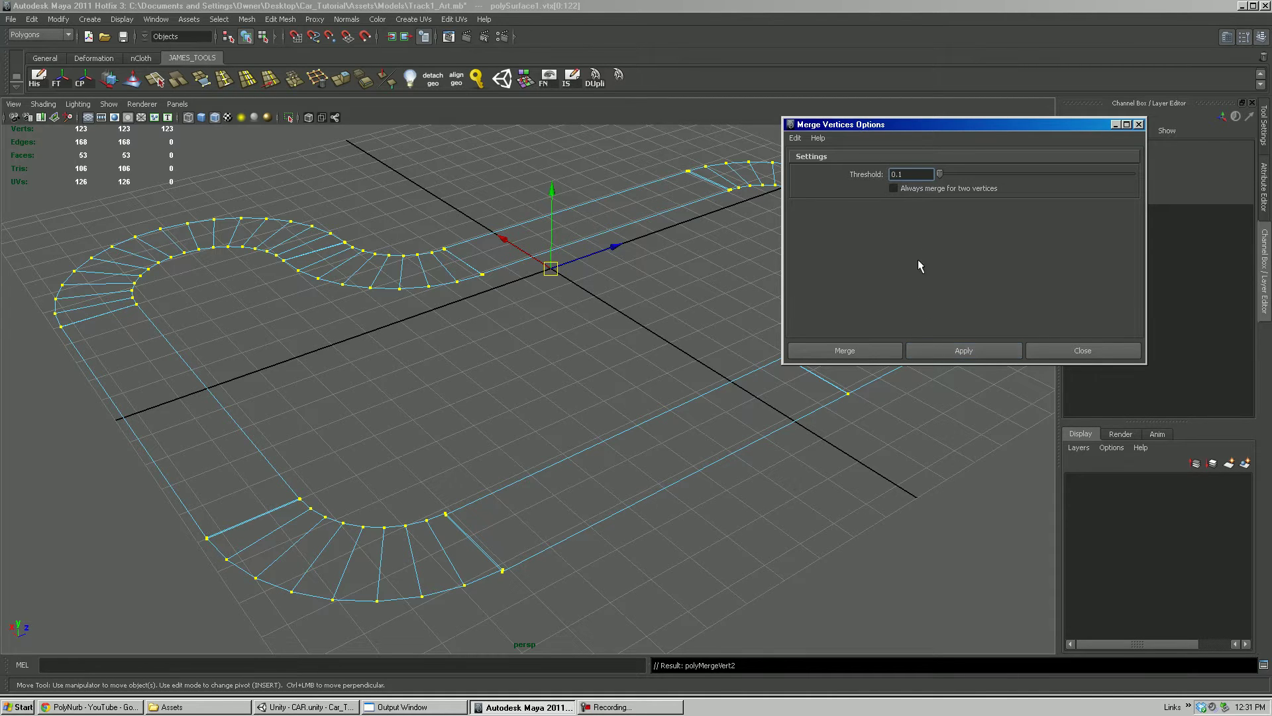
Merge the selected vertices with a threshold of 1 and close the merge options.
type("1")
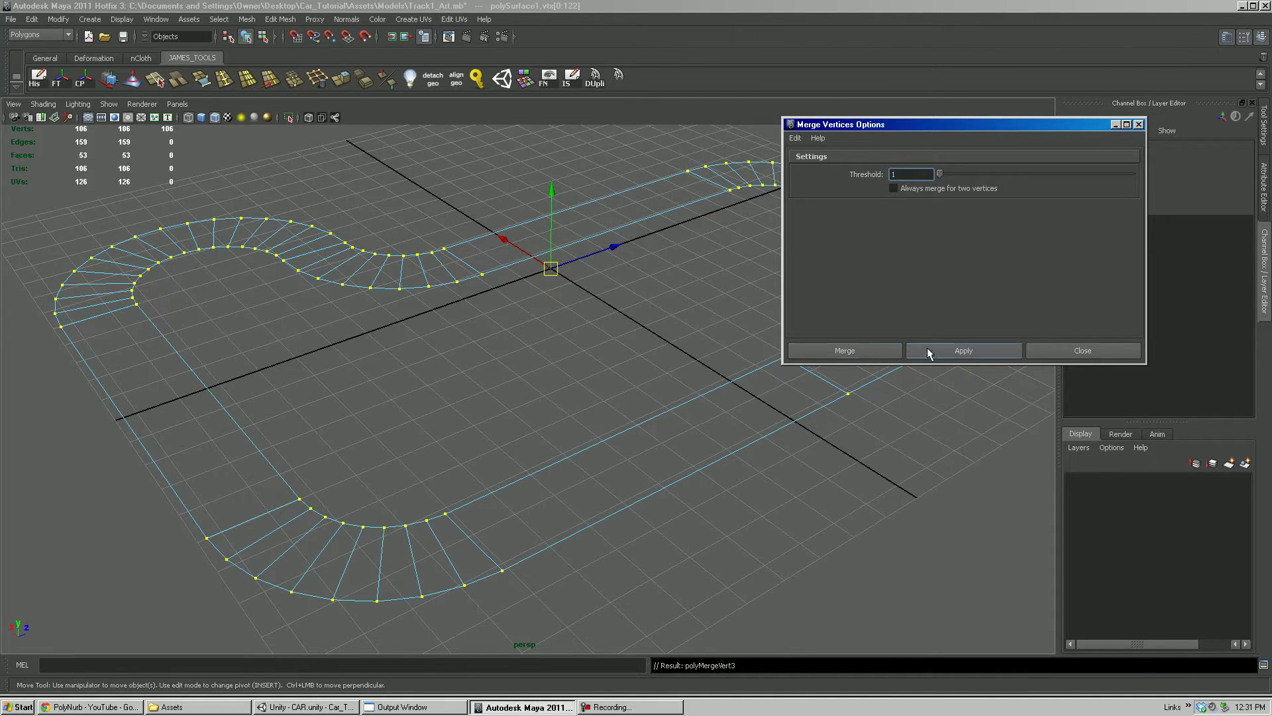
left_click(914, 351)
left_click_drag(616, 332, 684, 358, "alt")
middle_click_drag(685, 357, 451, 323, "alt")
left_click(1087, 352)
Check the merged seam at a corner up close, restore shaded display and return to object mode.
middle_click_drag(749, 196, 864, 281, "alt")
right_click_drag(864, 280, 692, 629, "alt")
scroll(526, 317, "down", 2)
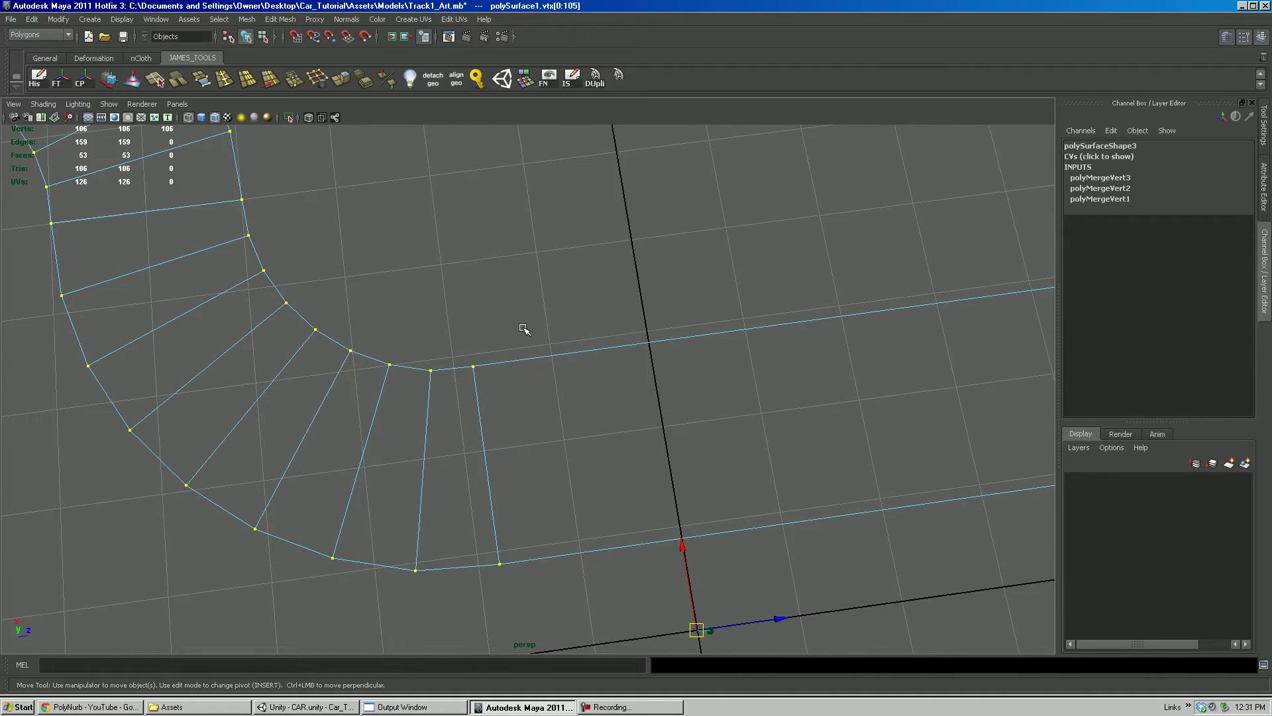
key("5")
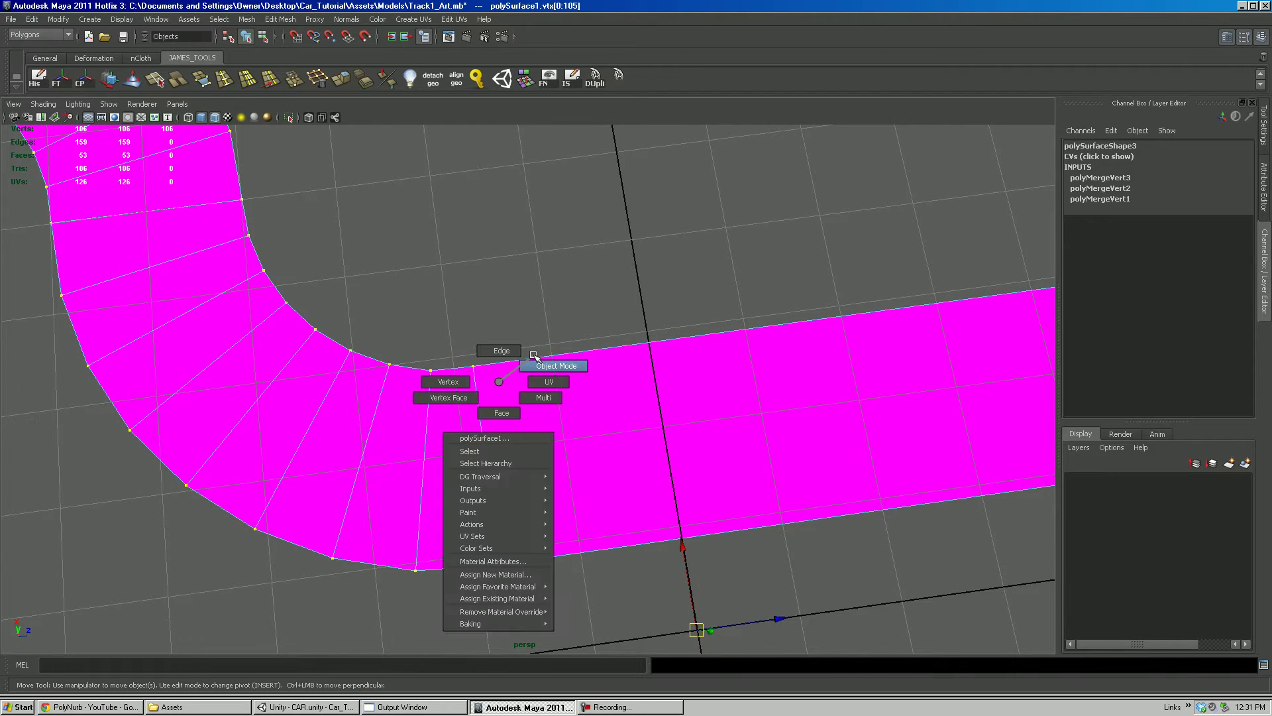
left_click(708, 466)
scroll(708, 466, "down", 10)
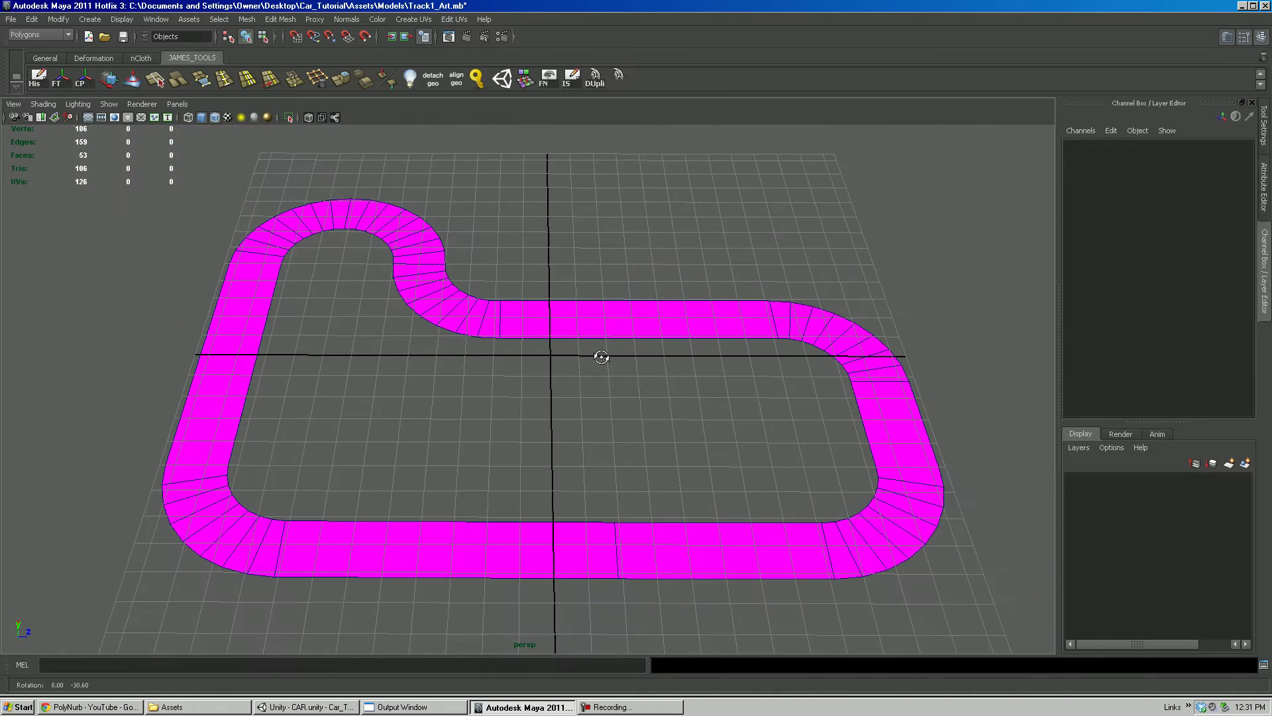
Select the welded track, freeze its transformations and delete its construction history.
left_click(595, 327)
left_click(57, 78)
left_click(34, 78)
left_click_drag(352, 222, 463, 265, "alt")
key("ctrl+z")
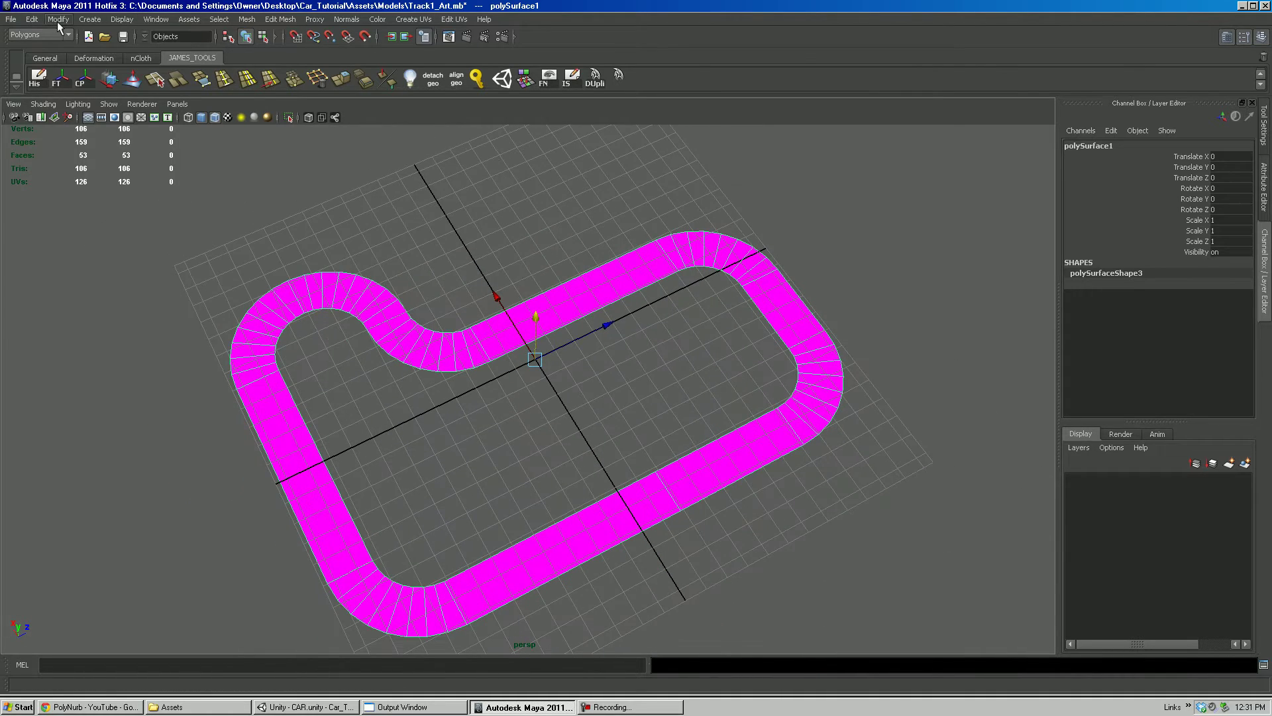
Save the scene as Track1_Artwork.mb in the Models folder of the Car_Tutorial project's Assets.
left_click(11, 19)
left_click(45, 80)
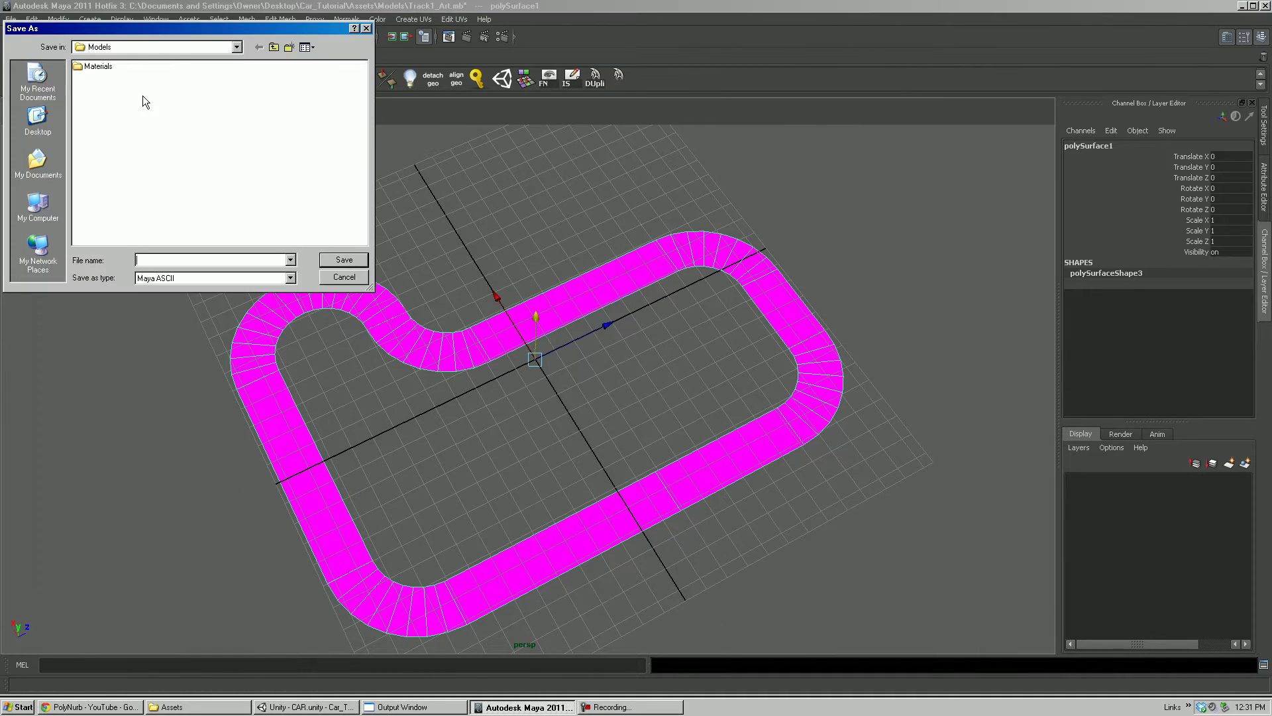
left_click(123, 47)
left_click(106, 58)
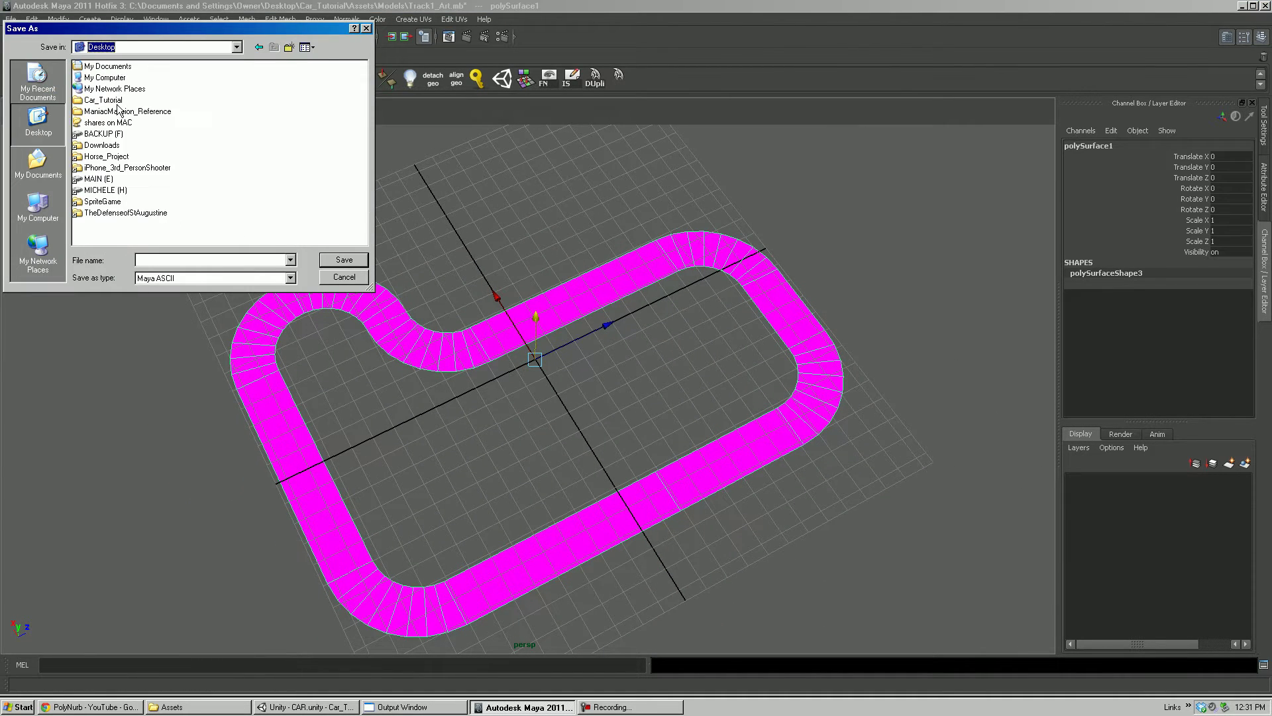
double_click(100, 100)
double_click(94, 66)
double_click(93, 78)
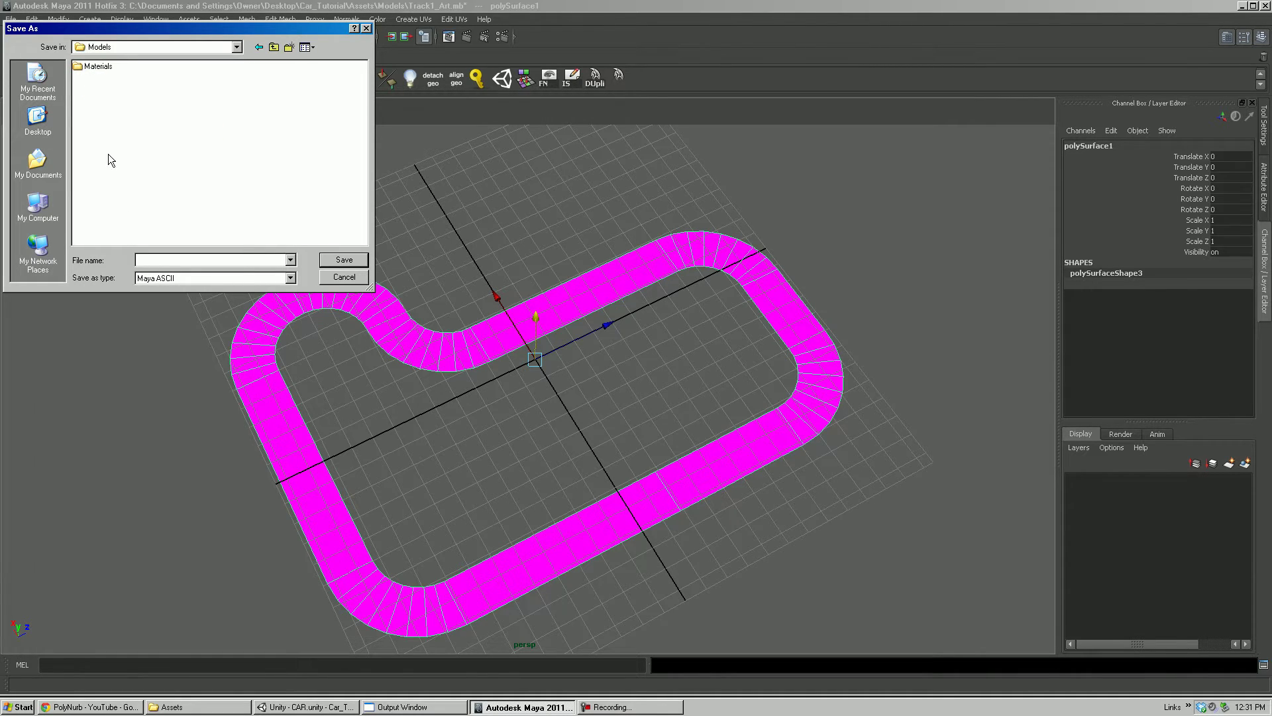
left_click(173, 285)
left_click(170, 294)
left_click(158, 260)
left_click(342, 255)
Switch to edge selection and select the inner border edge of the long straight track section.
key("q")
left_click_drag(486, 279, 545, 221, "alt")
right_click_drag(545, 221, 618, 361, "alt")
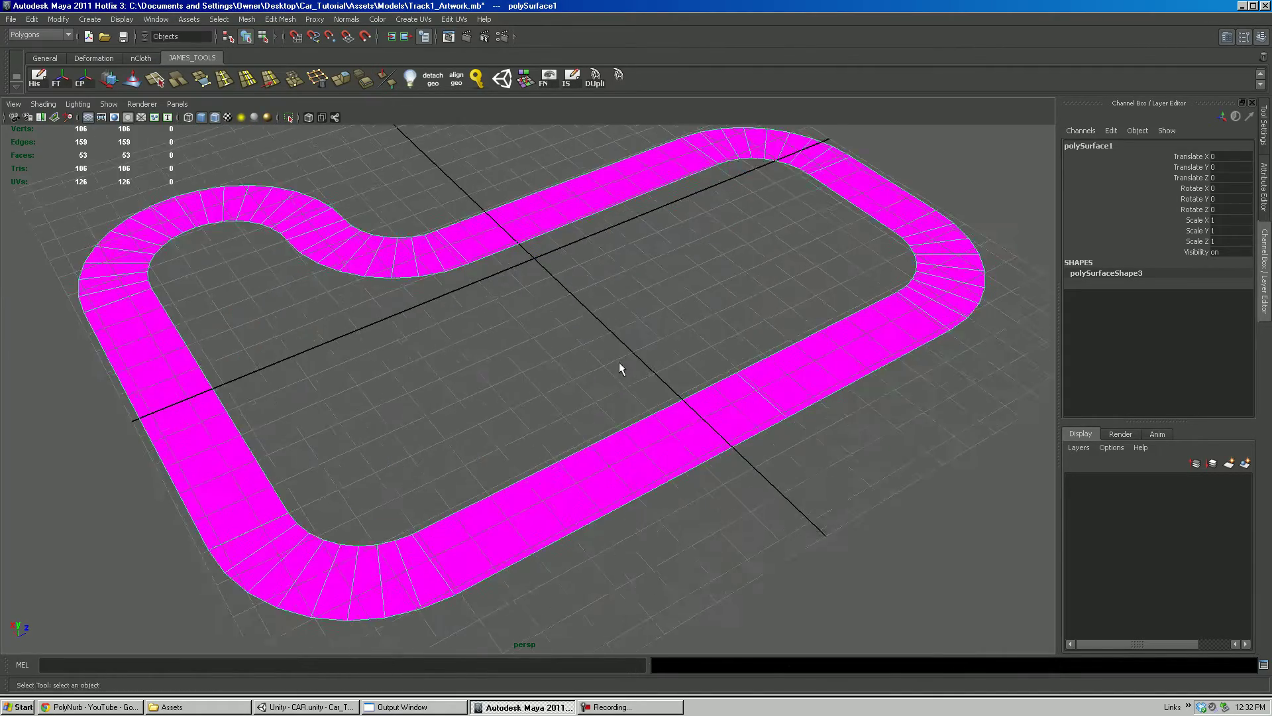
left_click_drag(550, 362, 659, 318, "alt")
left_click(634, 325)
left_click(661, 359)
right_click_drag(658, 318, 733, 363, "alt")
left_click(733, 364)
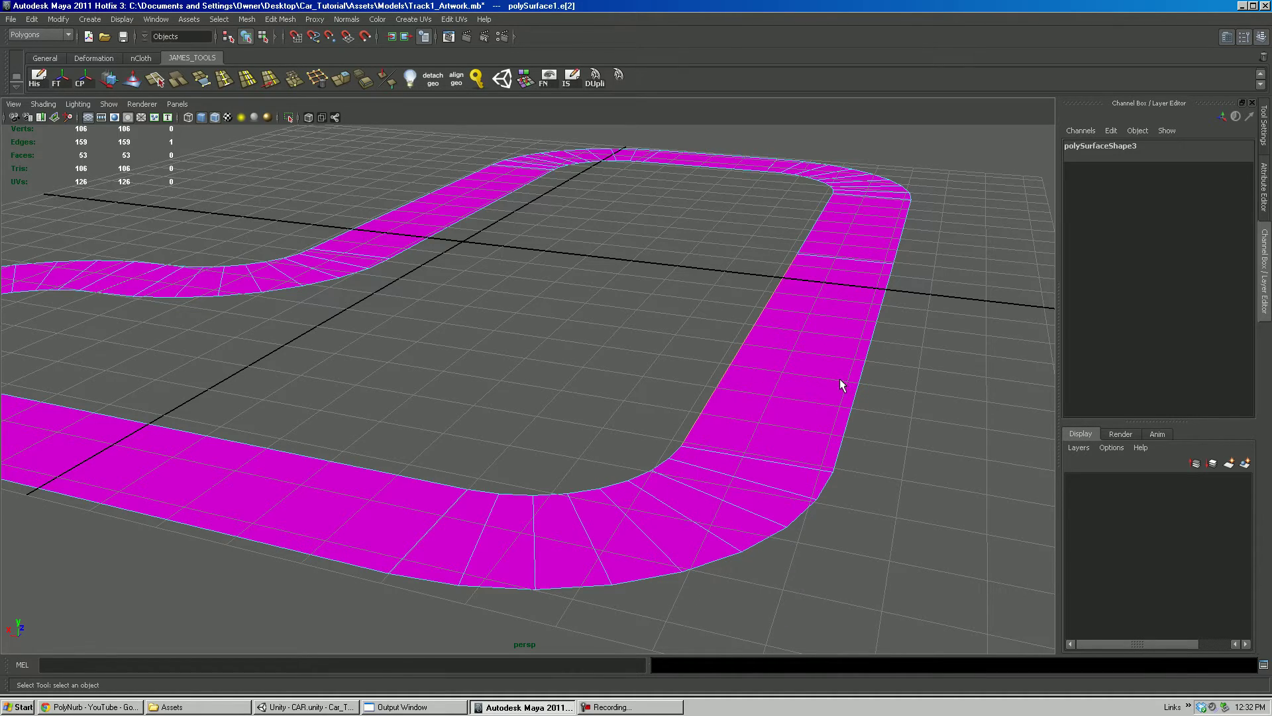
Add the straight's outer edge in wireframe display, extend the selection to both full border loops, and restore shaded display.
key("4")
left_click_drag(840, 379, 800, 395, "alt")
right_click_drag(800, 395, 741, 340, "alt")
left_click_drag(741, 341, 747, 336, "alt")
right_click_drag(747, 337, 766, 374, "alt")
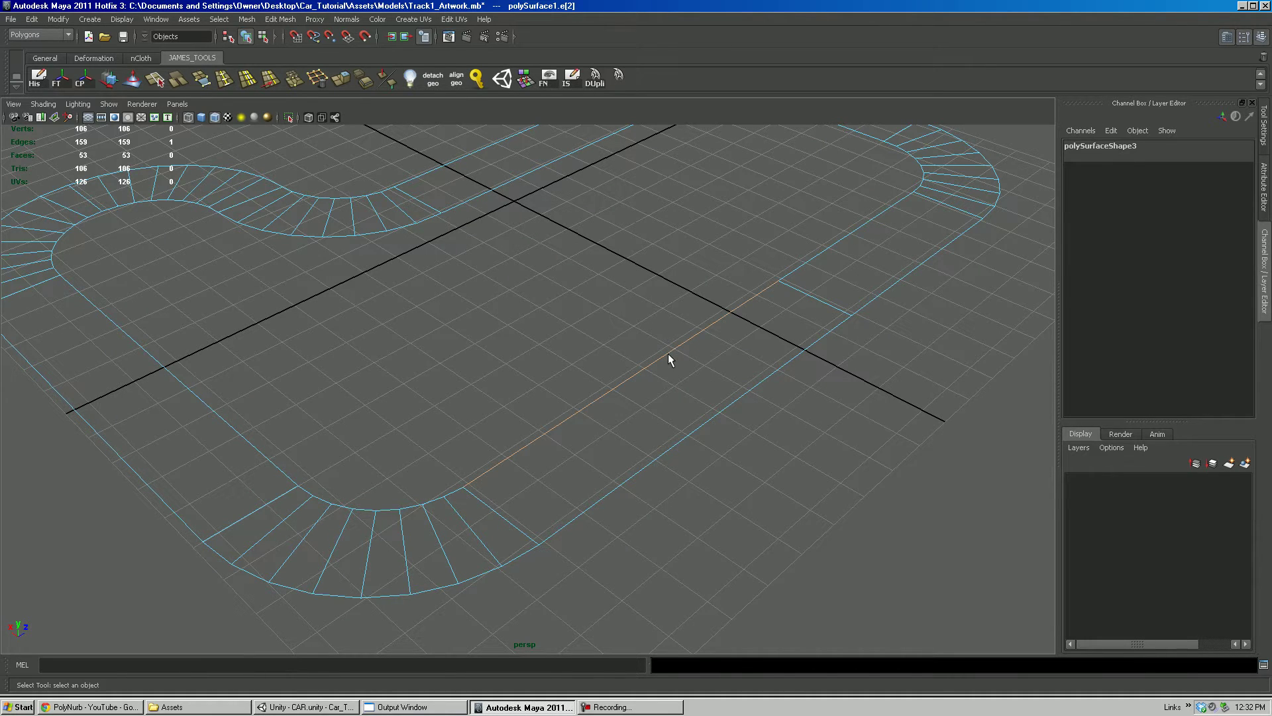
left_click(718, 412, "shift")
right_click_drag(804, 410, 717, 333, "alt")
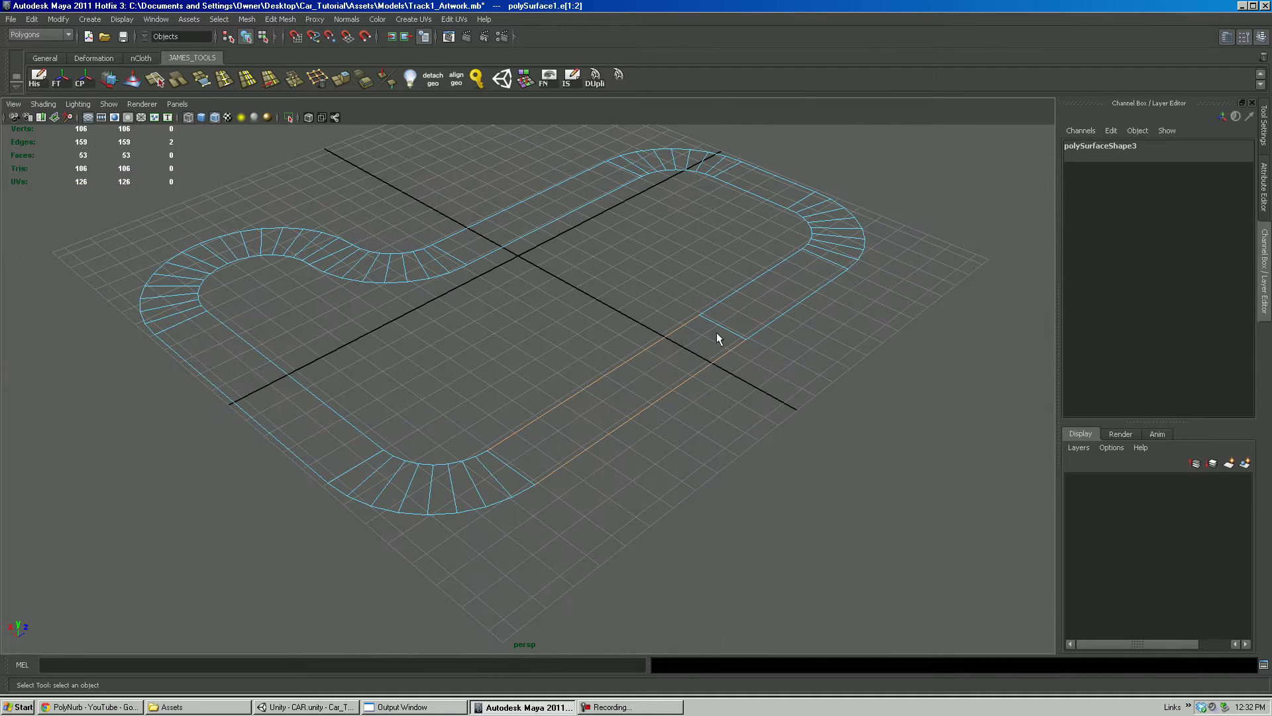
right_click(691, 381, "ctrl")
right_click_drag(693, 382, 747, 400, "ctrl")
mouse_move(725, 380)
left_mouse_down("alt")
mouse_move(717, 356)
mouse_move(722, 403)
mouse_move(676, 386)
mouse_move(633, 330)
mouse_move(573, 315)
left_mouse_up("alt")
key("5")
key("w")
left_click_drag(548, 224, 552, 161)
key("ctrl+z")
Extrude the inner and outer border edges upward about 4.89 units to form side walls and return to object mode.
left_click_drag(574, 294, 582, 273, "alt")
right_click_drag(581, 272, 613, 332, "alt")
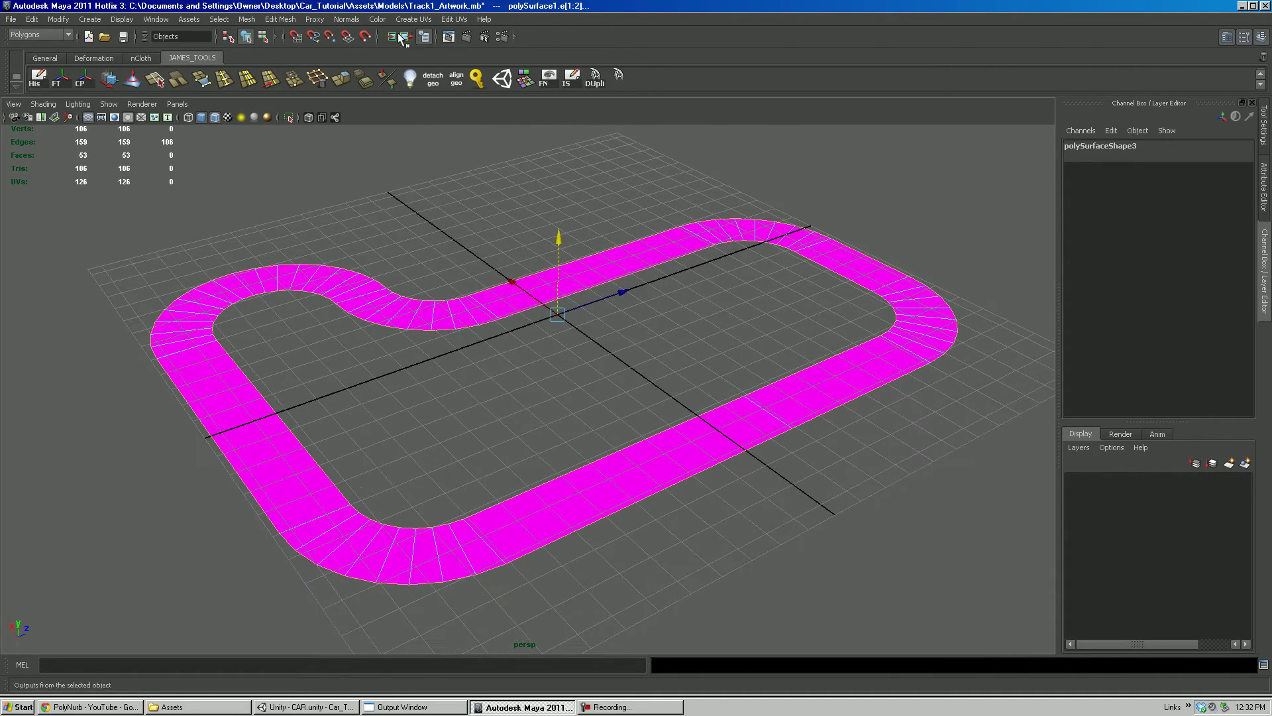
left_click(278, 20)
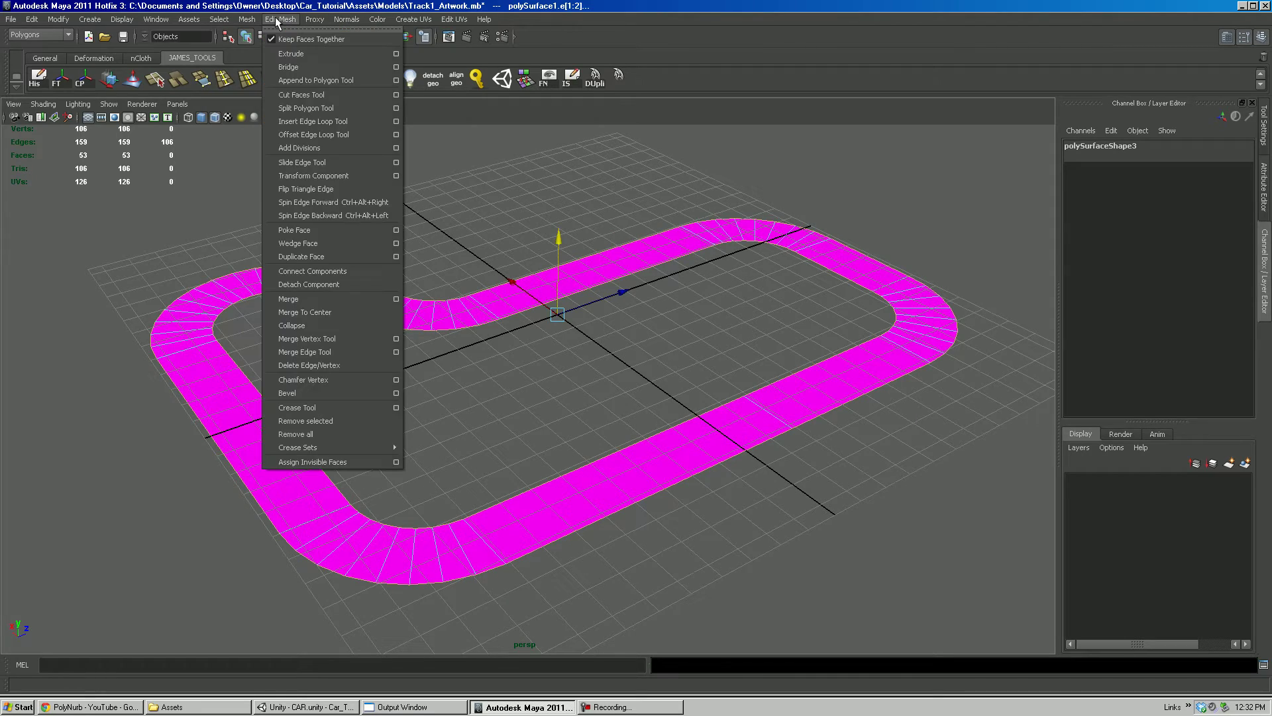
left_click(314, 60)
left_click_drag(606, 308, 734, 333, "alt")
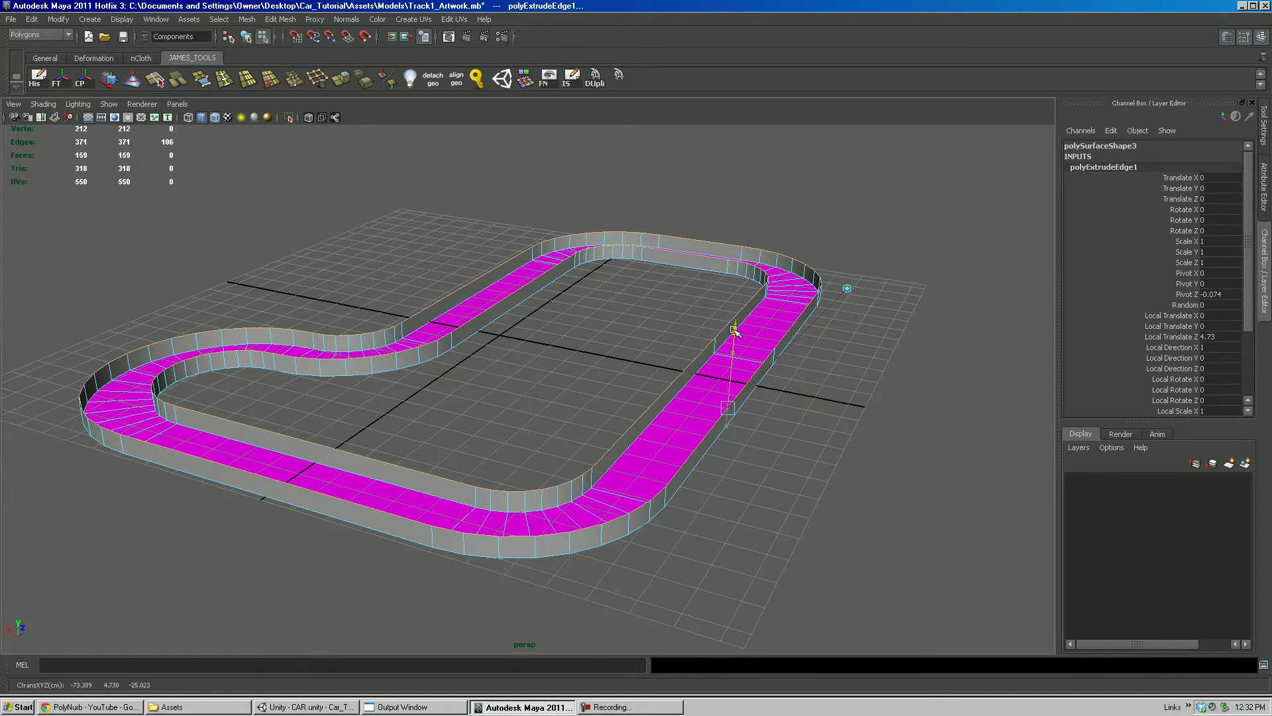
left_click_drag(734, 330, 734, 327)
left_click_drag(705, 368, 680, 372, "alt")
key("w")
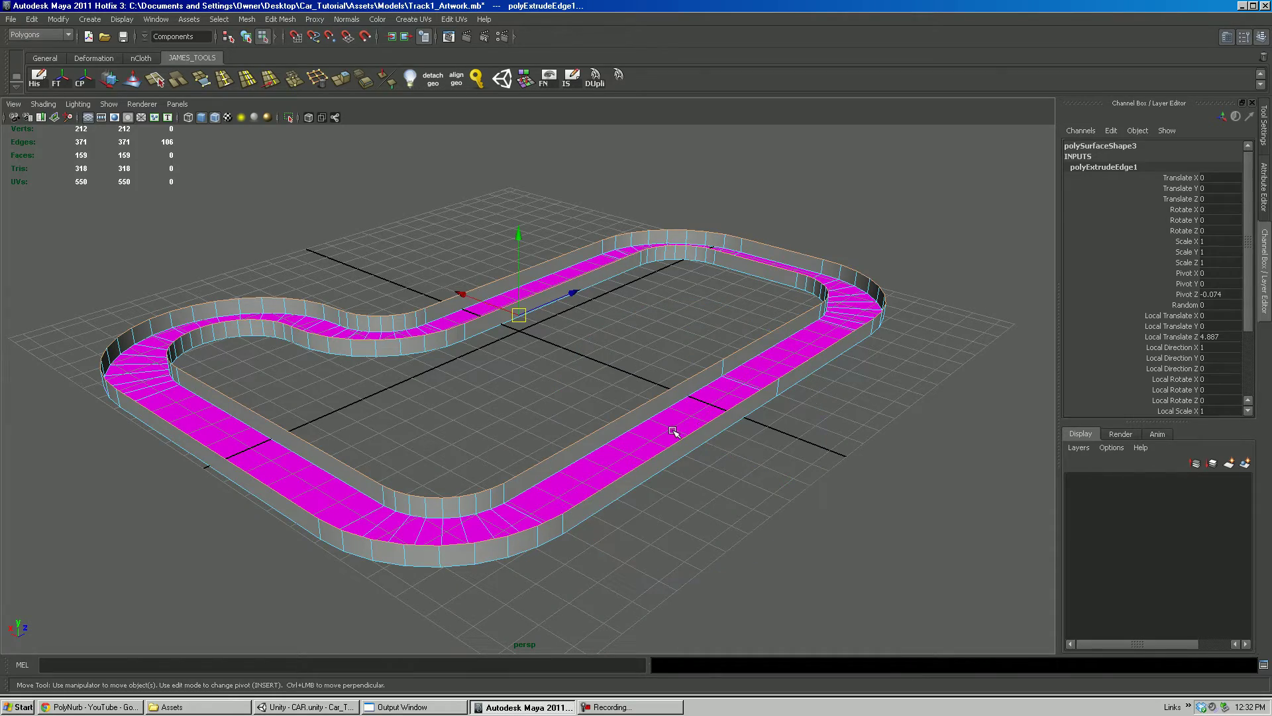
right_click_drag(673, 431, 721, 412)
Apply the magenta vertex color with alpha 1 to the whole track, including its walls, and close the color options.
left_click_drag(729, 378, 688, 343, "alt")
left_click(526, 78)
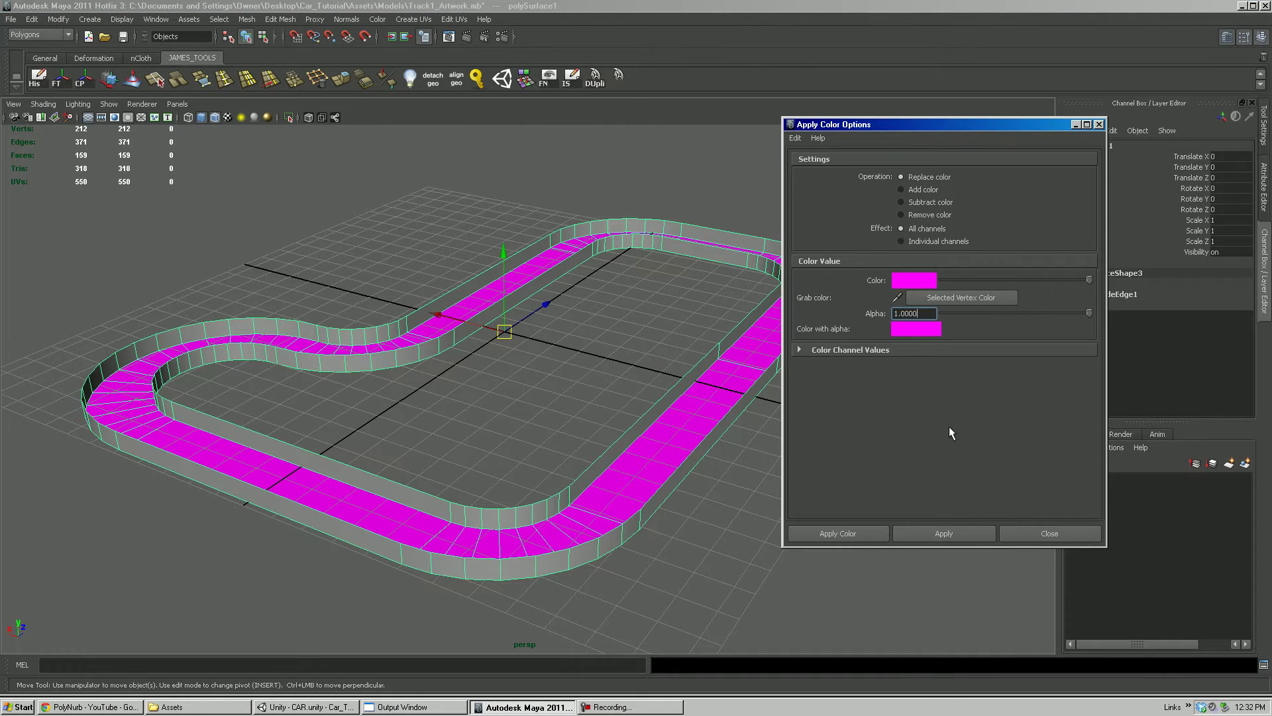
left_click(944, 534)
left_click(1049, 533)
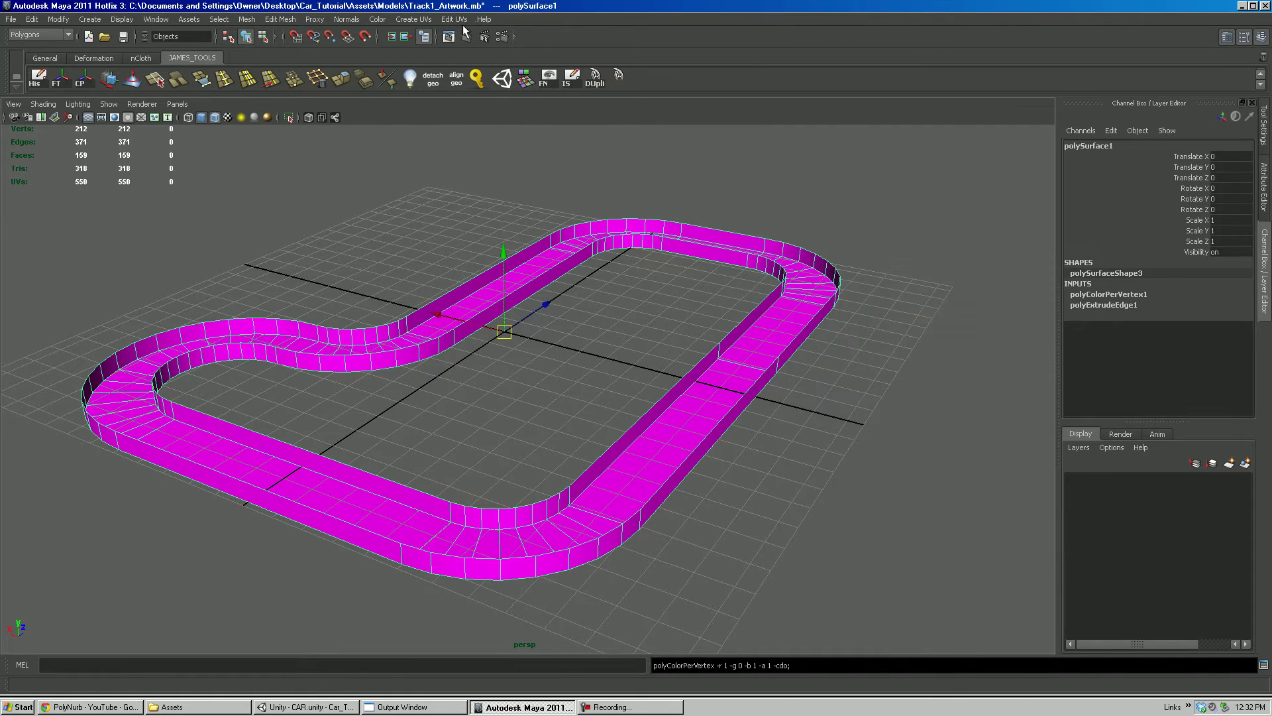
left_click(377, 20)
left_click(487, 189)
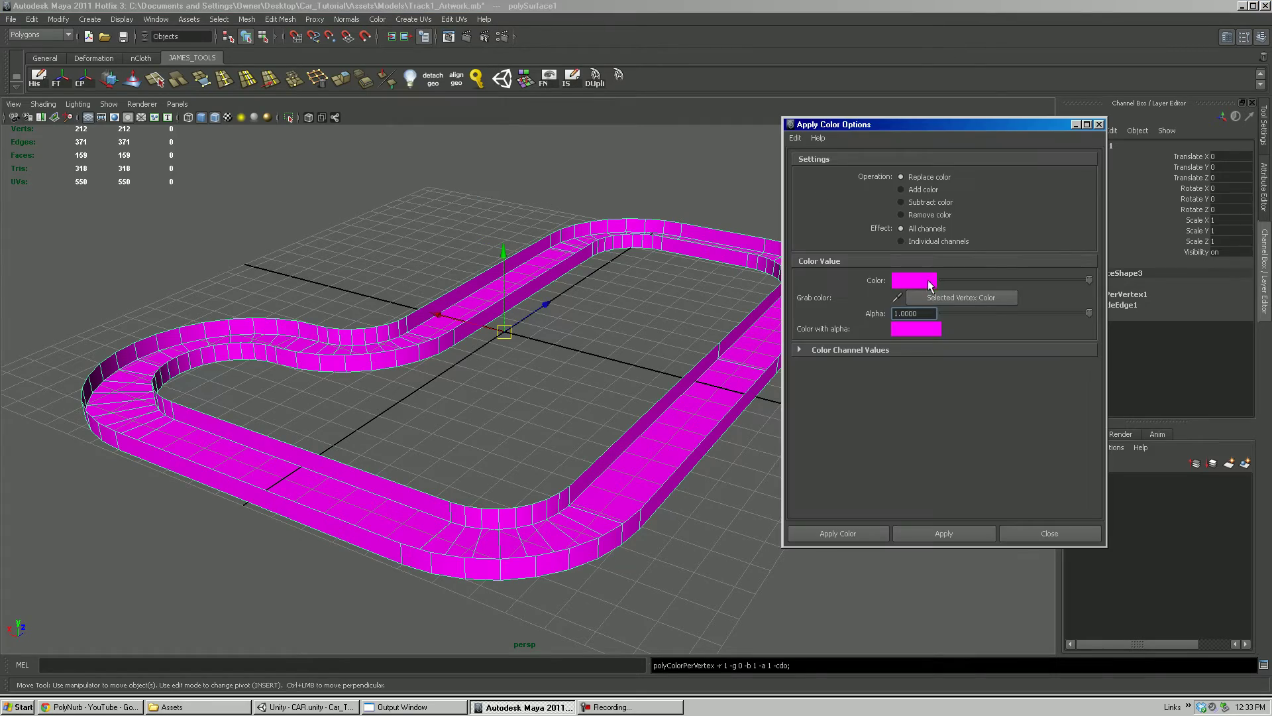
left_click(1027, 537)
Examine the walled track from several angles with the mesh deselected, and reselect it.
left_click(664, 350)
left_click_drag(563, 342, 617, 342, "alt")
right_click_drag(618, 342, 703, 405, "alt")
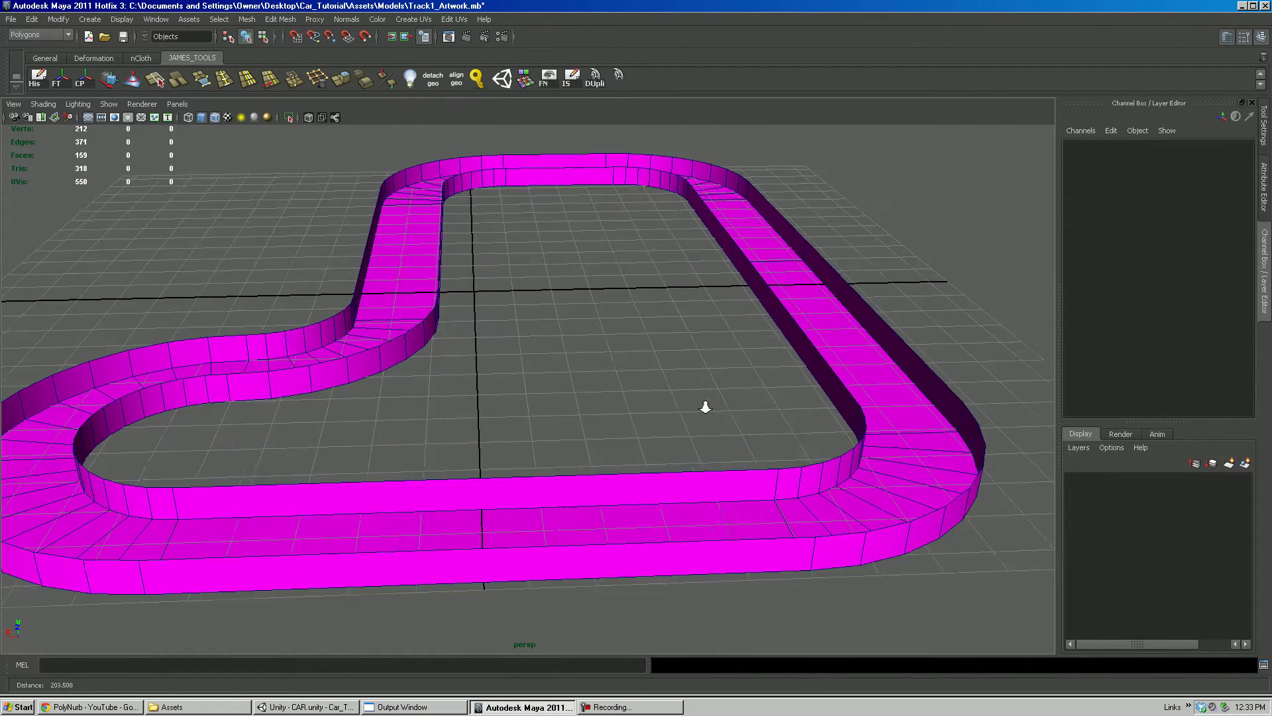
left_click_drag(704, 407, 679, 350, "alt")
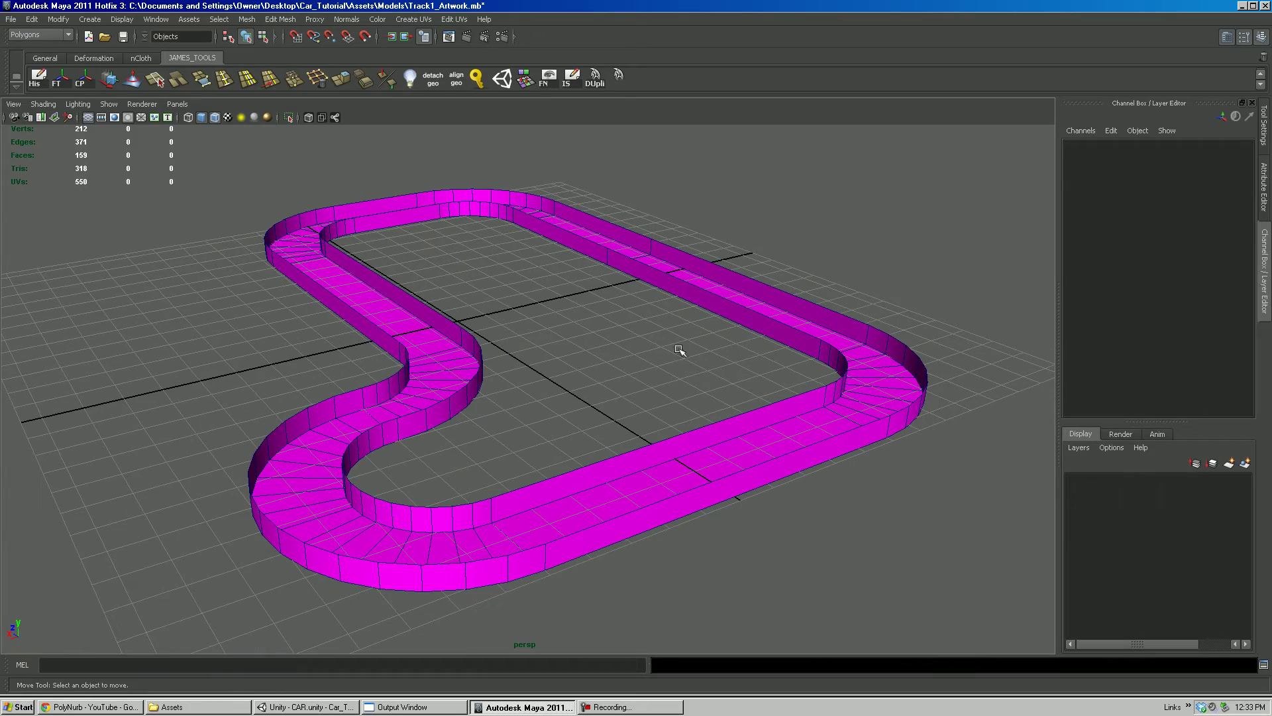
left_click(837, 338)
left_click_drag(837, 338, 762, 370, "alt")
left_click_drag(678, 334, 656, 321, "alt")
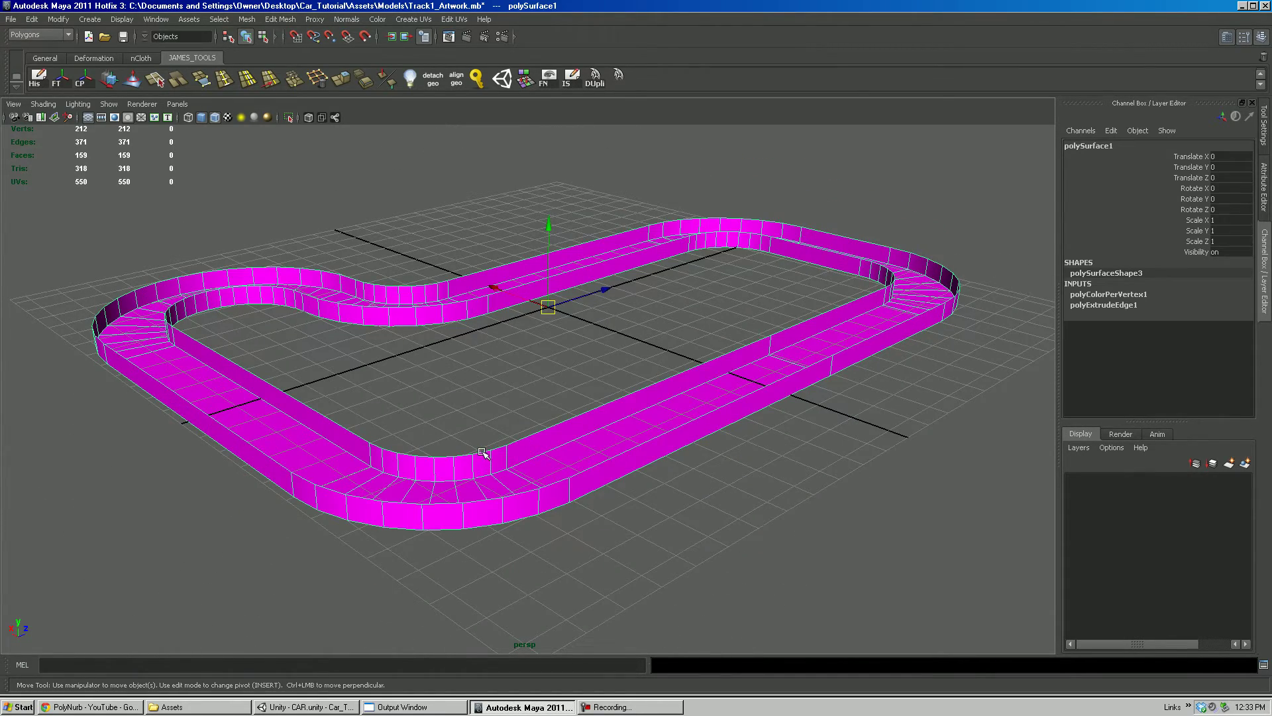
Enable backface culling in the viewport and check which way the track's walls face.
left_click(41, 105)
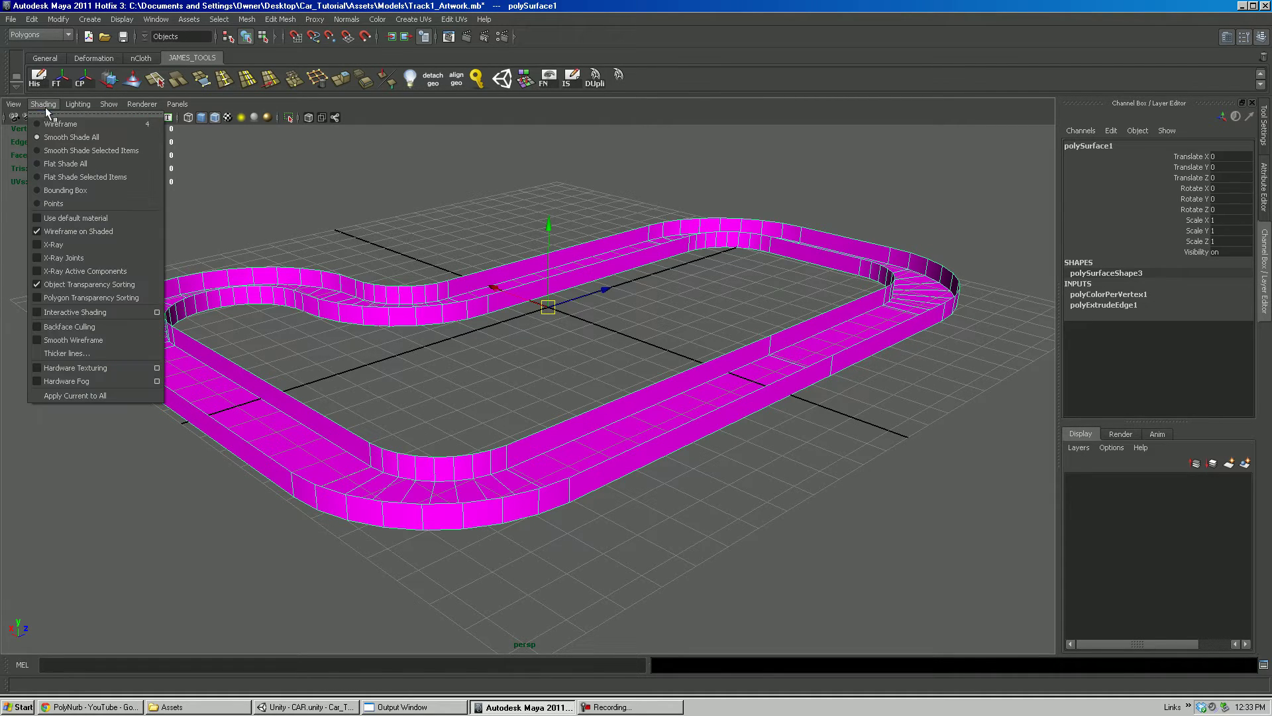
left_click(93, 327)
left_click_drag(365, 299, 305, 279, "alt")
middle_click_drag(304, 279, 506, 335, "alt")
right_click_drag(505, 336, 896, 490, "alt")
left_click_drag(897, 491, 636, 372, "alt")
right_click_drag(636, 372, 677, 384, "alt")
left_click_drag(677, 384, 630, 250, "alt")
middle_click_drag(630, 250, 574, 261, "alt")
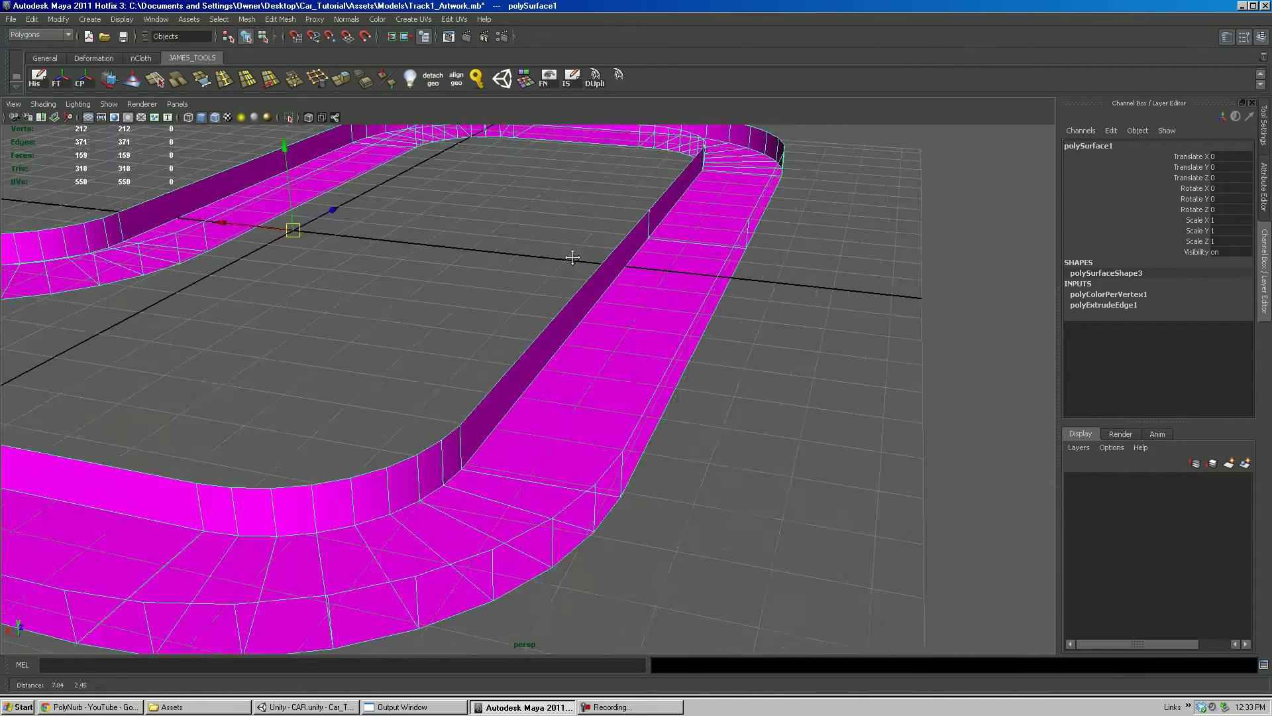
right_click_drag(574, 261, 722, 384, "alt")
left_click_drag(721, 383, 735, 354, "alt")
Show the track's face normals, examine their directions around the circuit, and hide them again.
left_click(548, 79)
right_click_drag(688, 161, 690, 270, "alt")
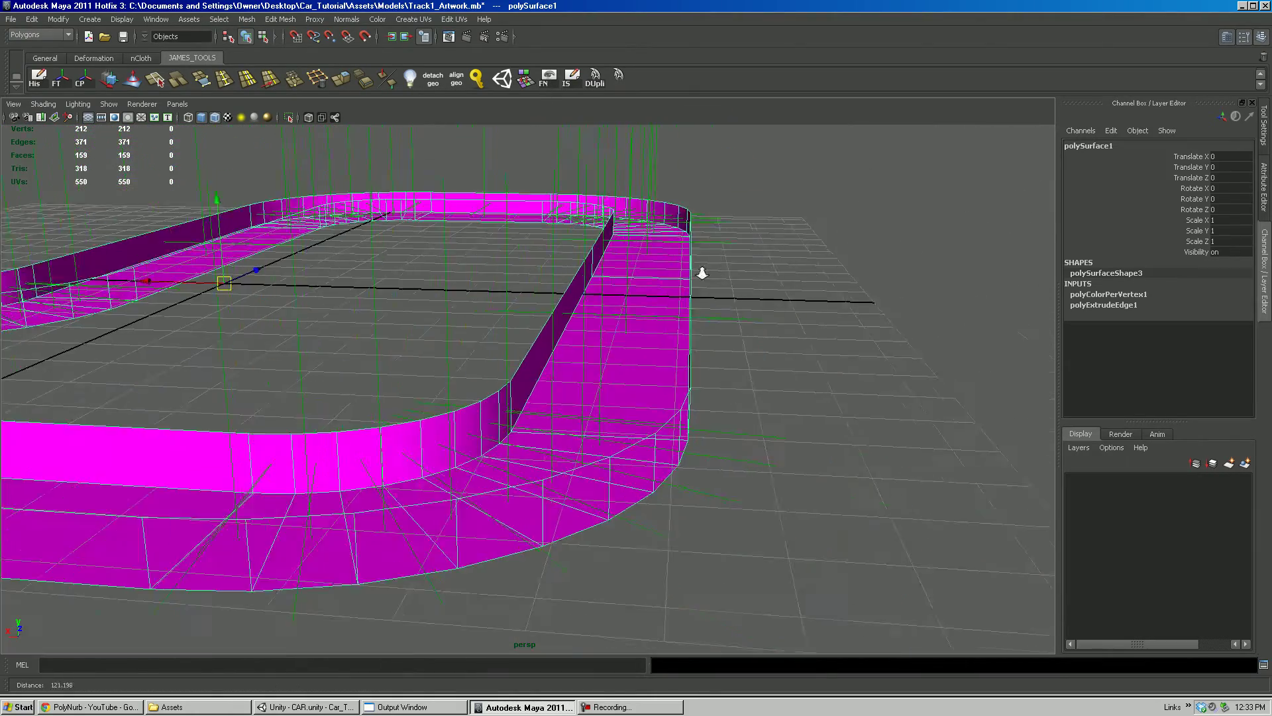
left_click_drag(689, 269, 665, 320, "alt")
right_click_drag(665, 320, 568, 284, "alt")
middle_click_drag(568, 283, 662, 271, "alt")
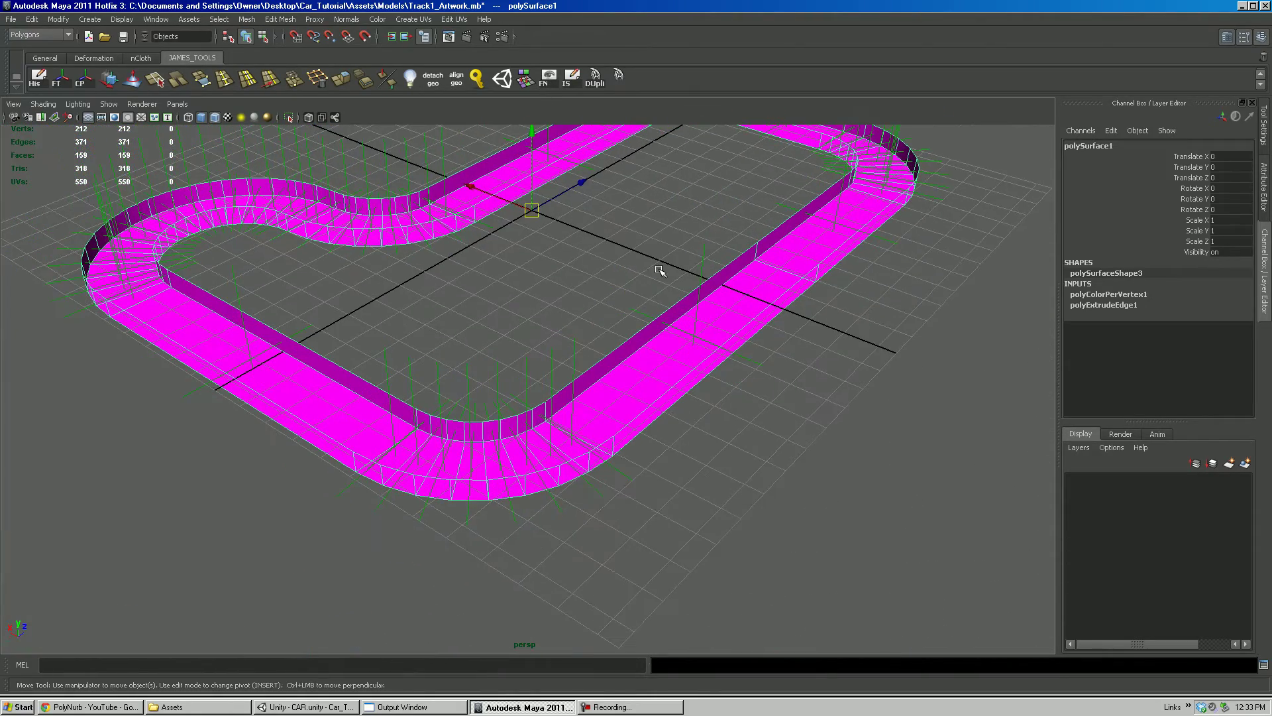
left_click_drag(646, 283, 349, 355, "alt")
right_click_drag(349, 355, 327, 387, "alt")
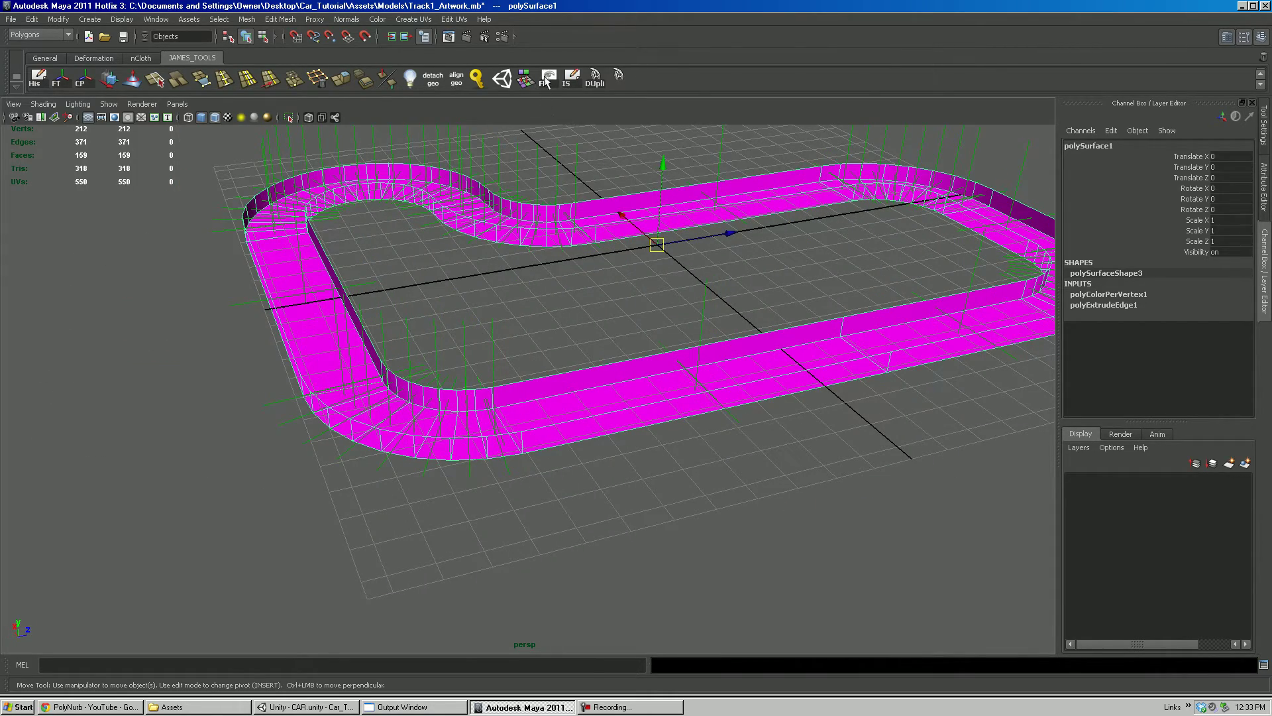
left_click_drag(499, 270, 515, 320, "alt")
Display the track's face normals and set their display size to 0.10.
left_click(122, 19)
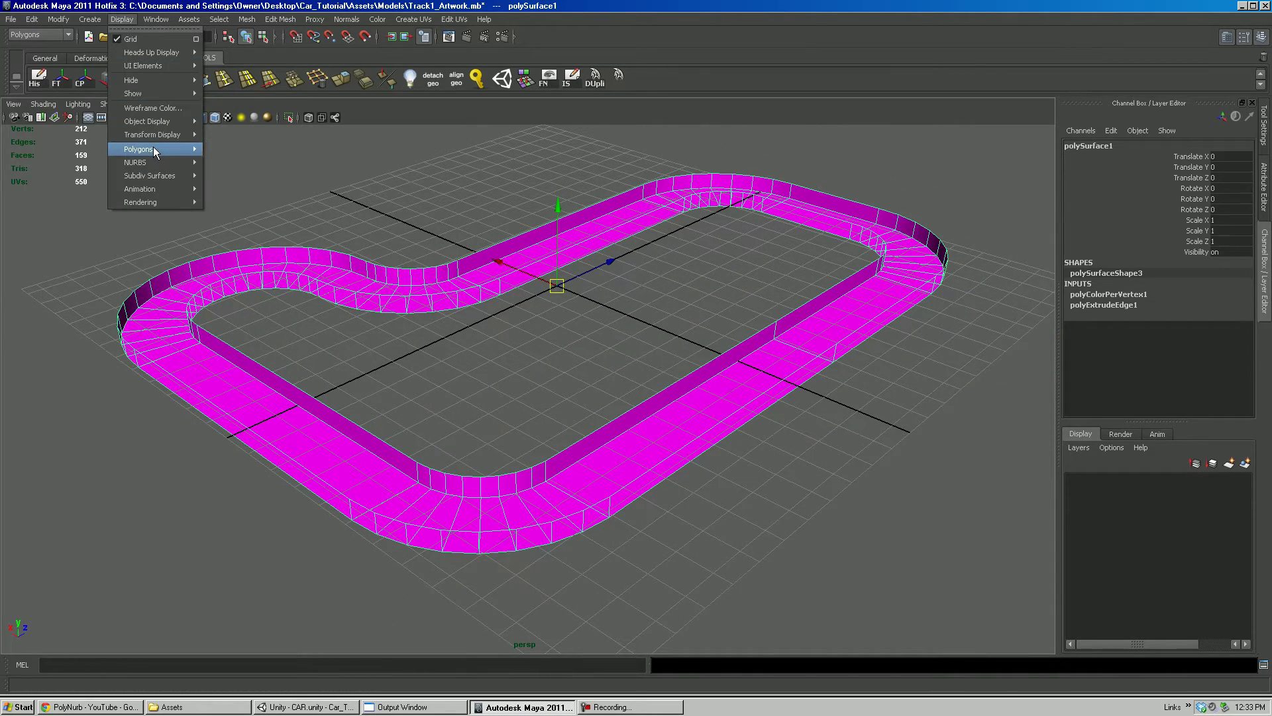
mouse_move(155, 152)
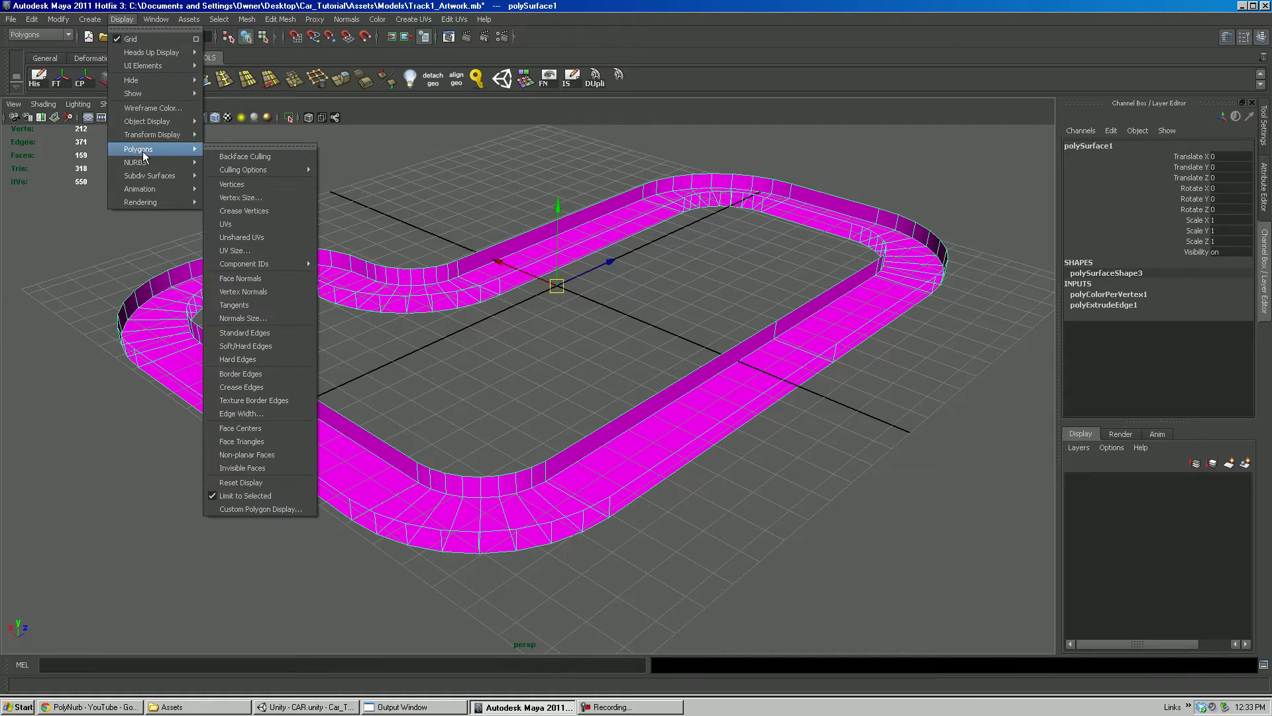
left_click(268, 278)
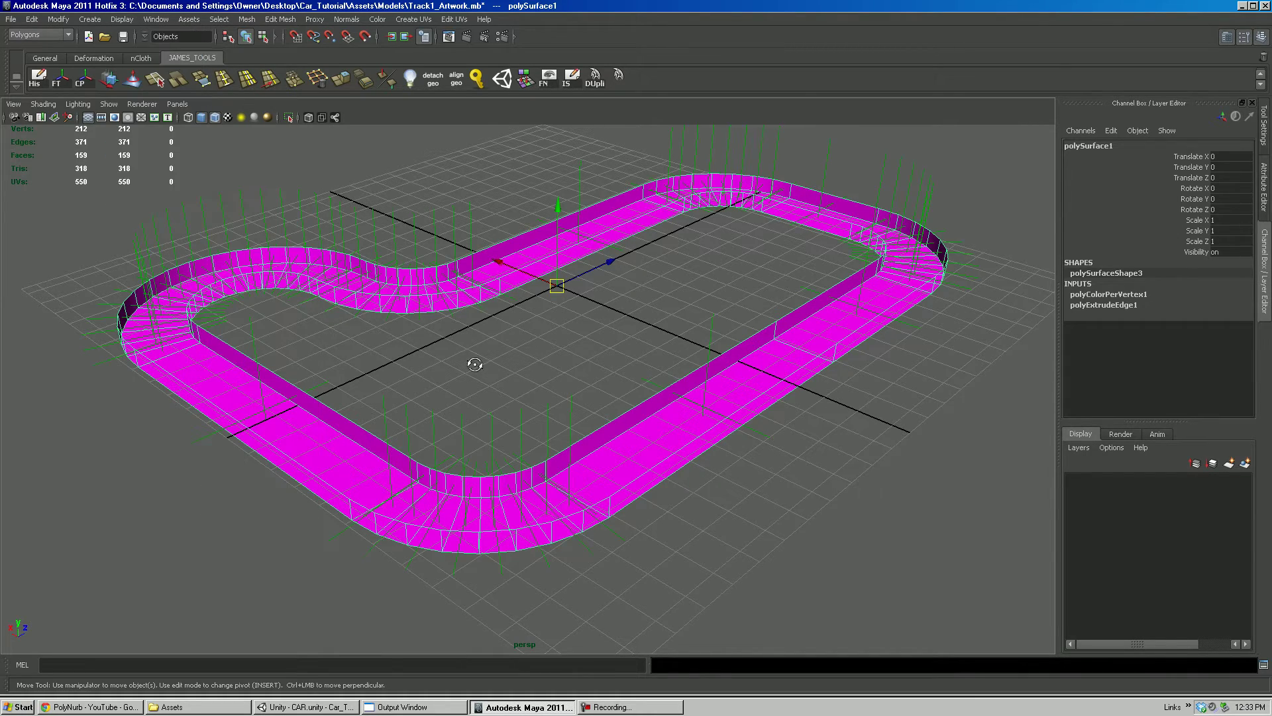
left_click_drag(563, 371, 464, 357, "alt")
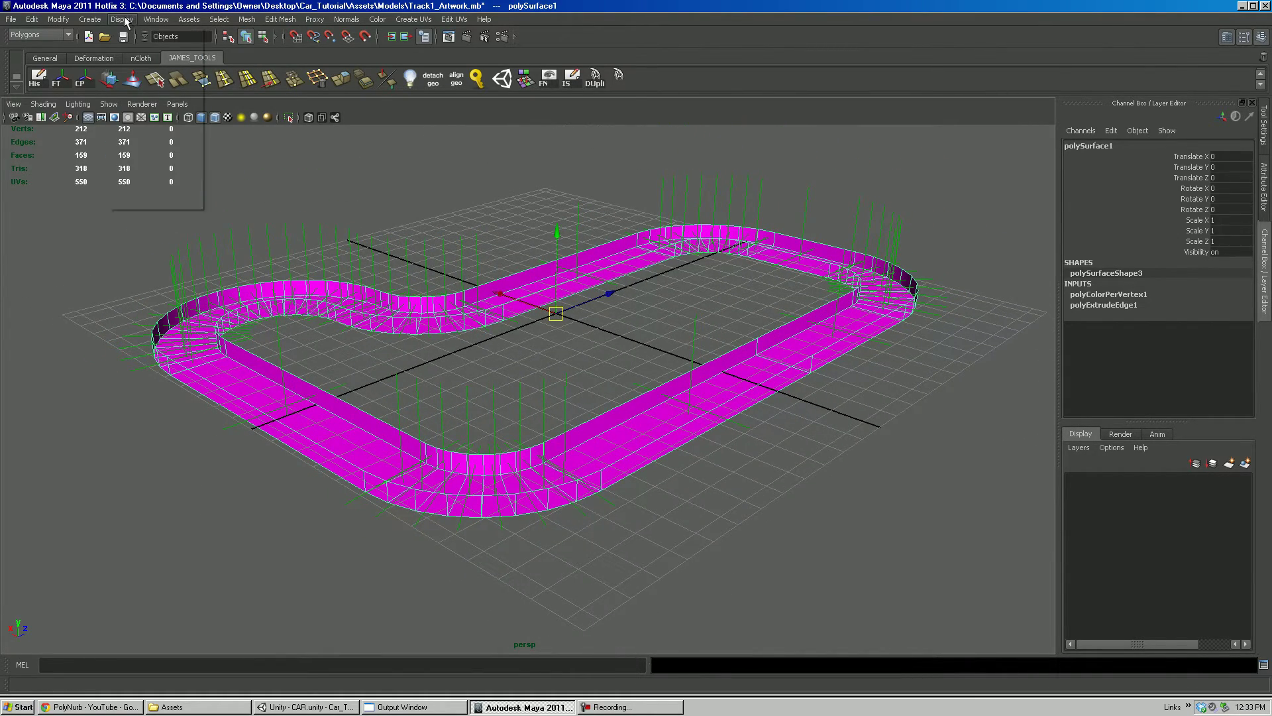
left_click(117, 19)
mouse_move(164, 153)
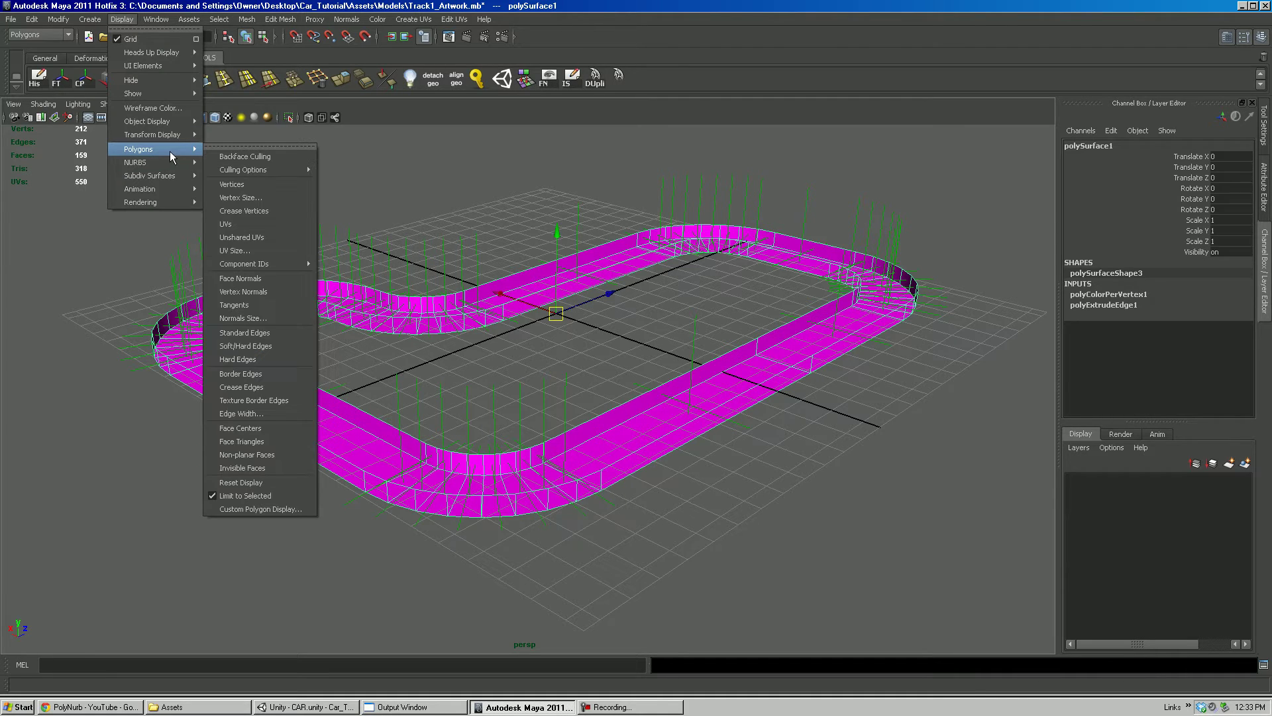
left_click(258, 318)
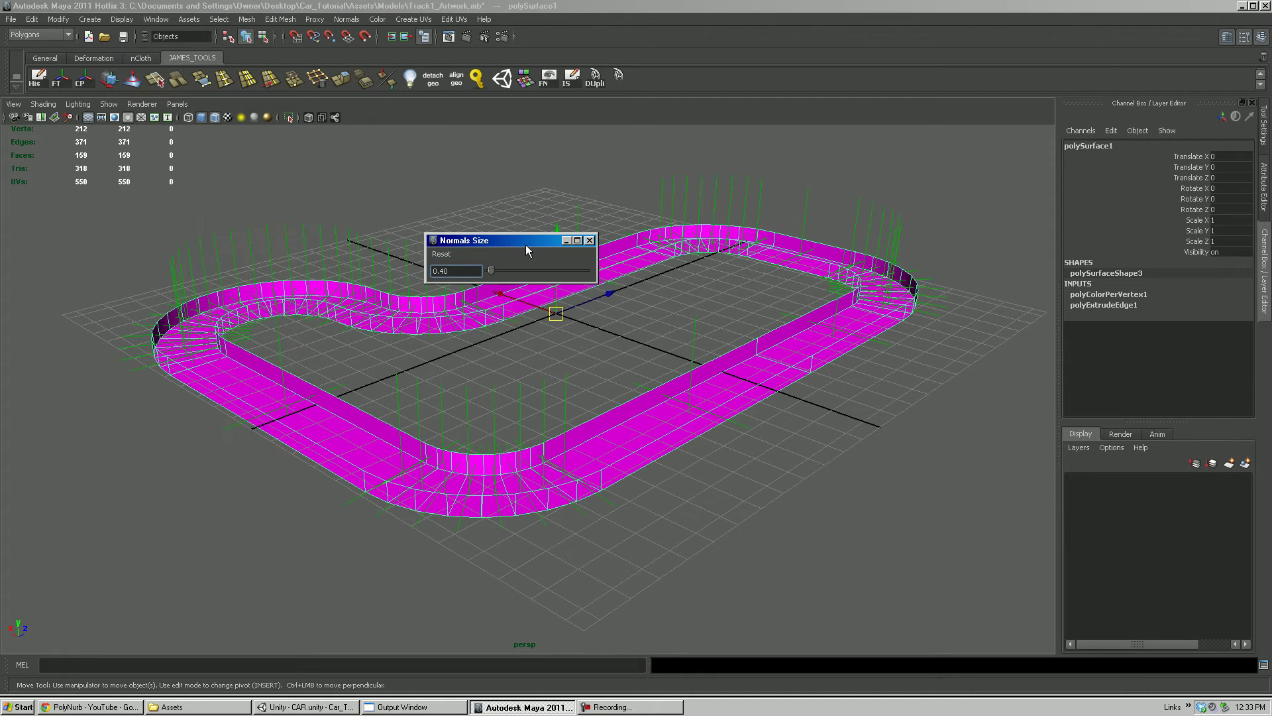
left_click_drag(526, 244, 807, 449)
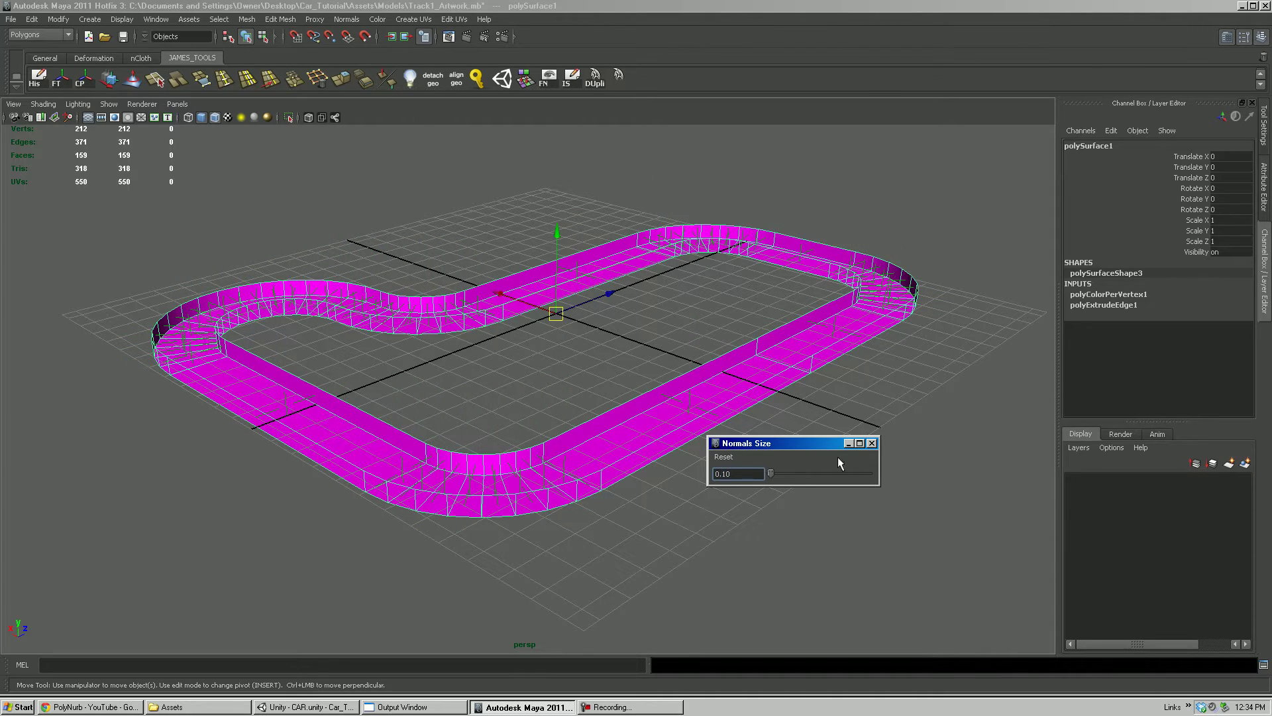
left_click(872, 443)
right_click_drag(730, 378, 832, 448, "alt")
left_click(122, 18)
mouse_move(157, 150)
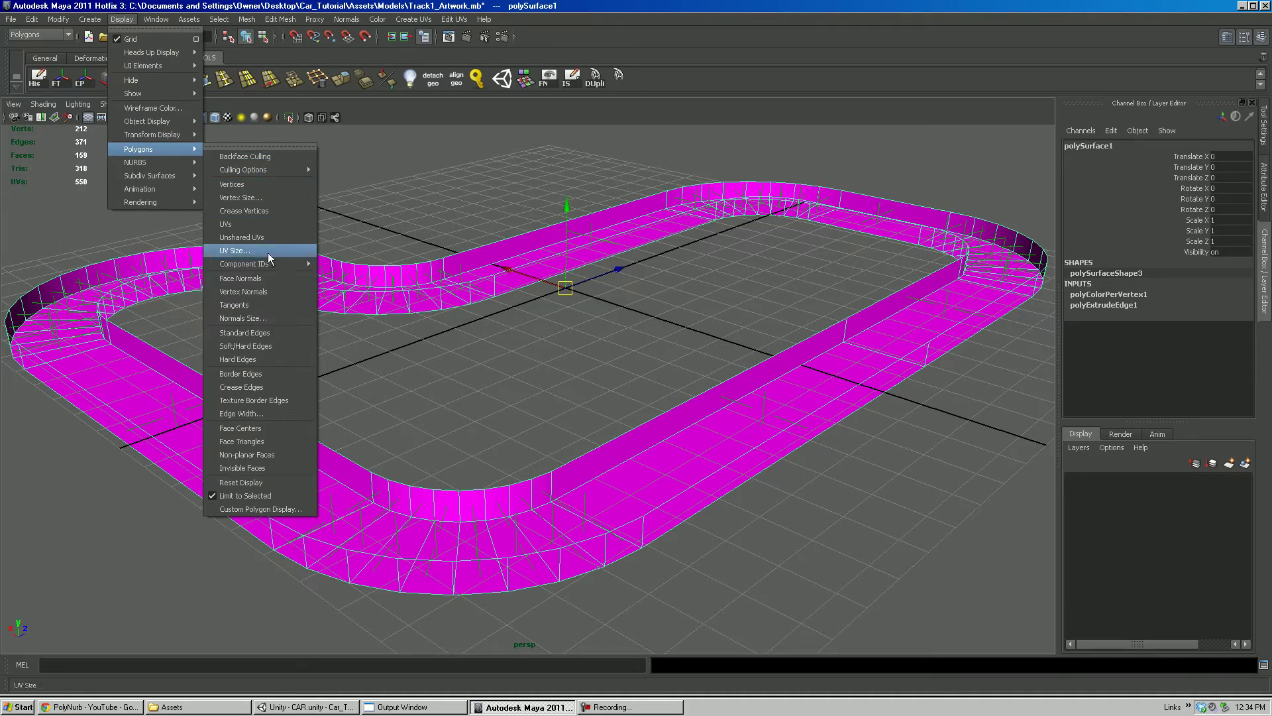
left_click(260, 318)
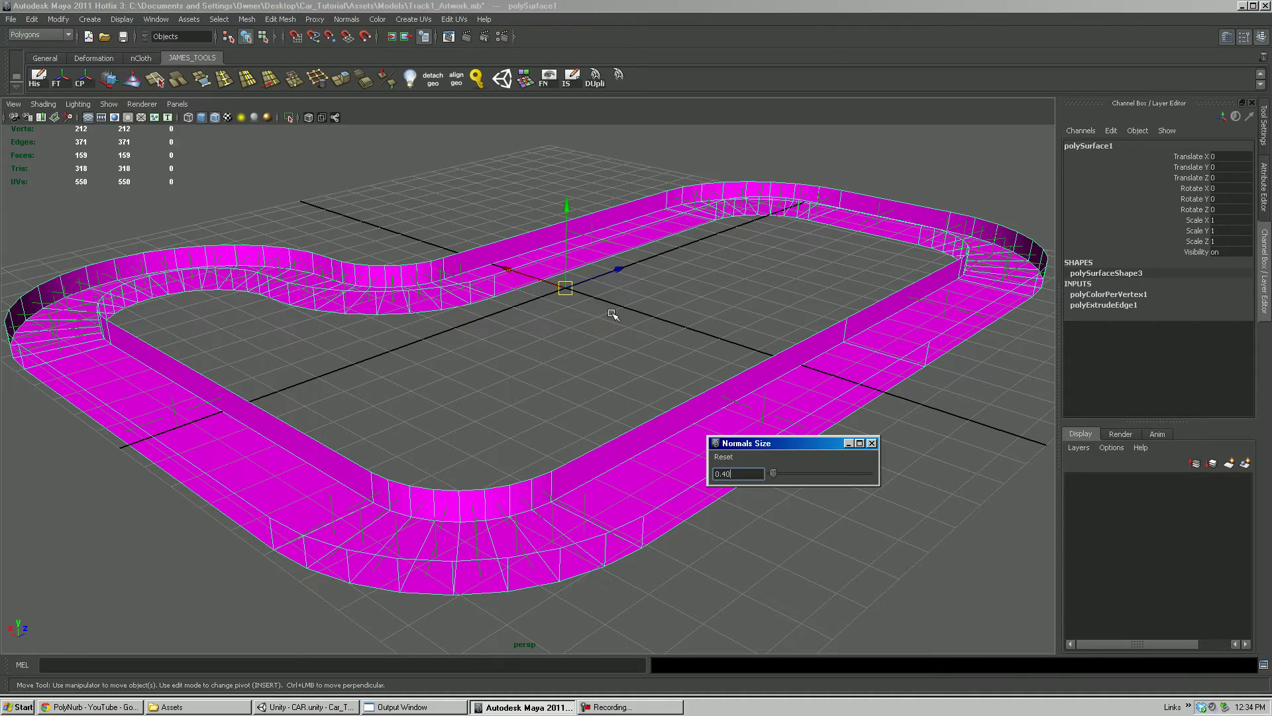
left_click(872, 443)
Inspect the face normals on the road surface and side walls up close at a track corner.
right_click_drag(582, 349, 472, 298, "alt")
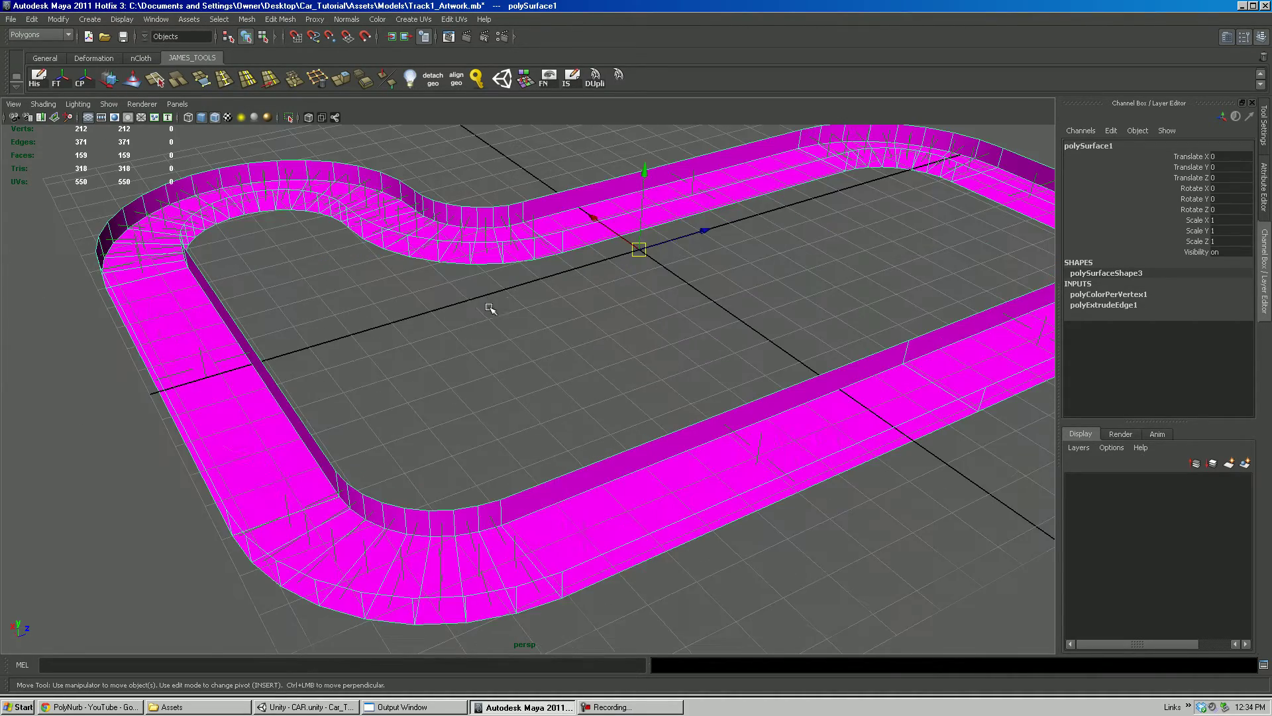
middle_click_drag(471, 298, 685, 303, "alt")
left_click_drag(683, 303, 685, 400, "alt")
middle_click_drag(673, 401, 687, 307, "alt")
right_click_drag(687, 307, 743, 400, "alt")
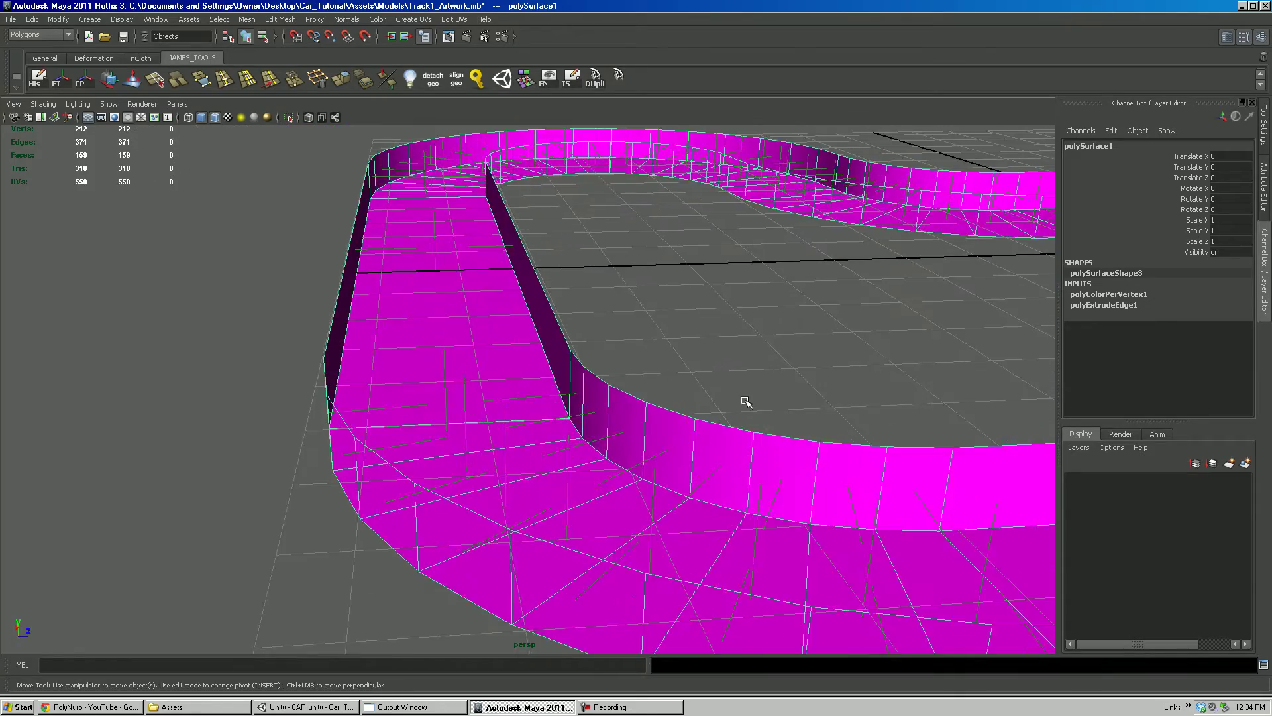
left_click_drag(744, 400, 568, 336, "alt")
left_click_drag(490, 386, 476, 378, "alt")
left_click_drag(467, 304, 469, 301, "alt")
right_click_drag(468, 301, 563, 338, "alt")
middle_click_drag(562, 338, 548, 307, "alt")
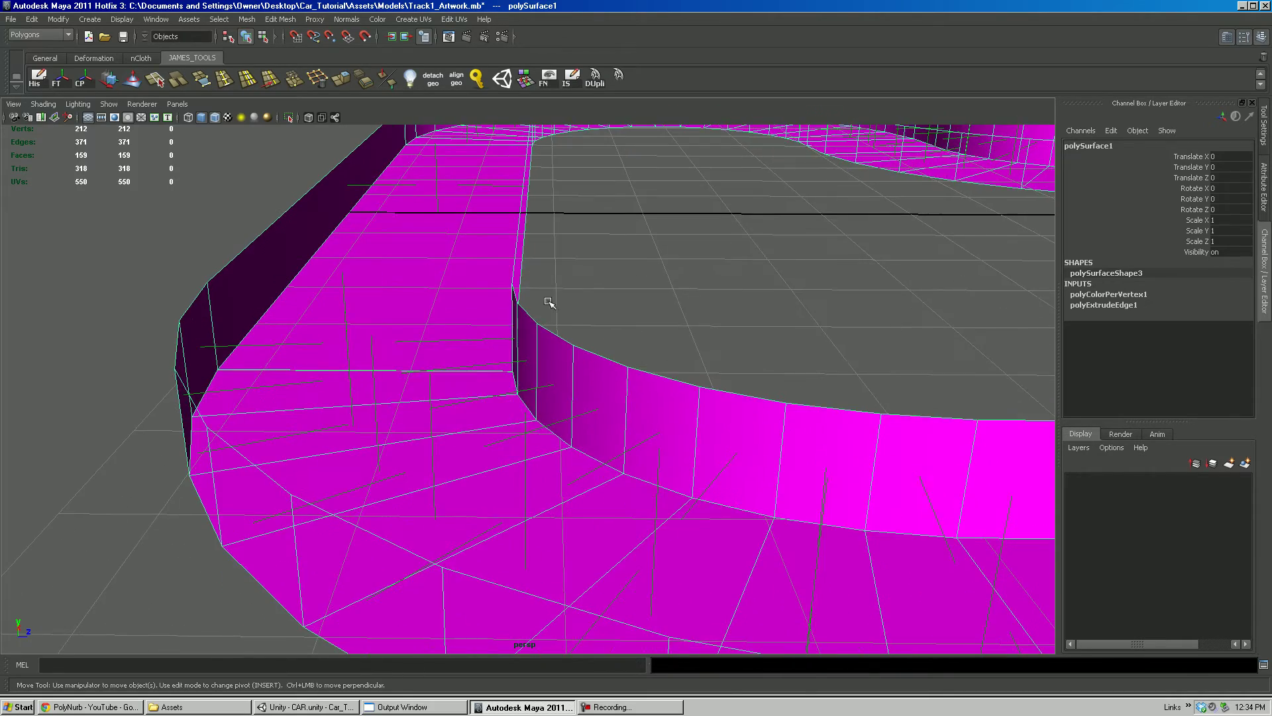
left_click_drag(551, 318, 506, 301, "alt")
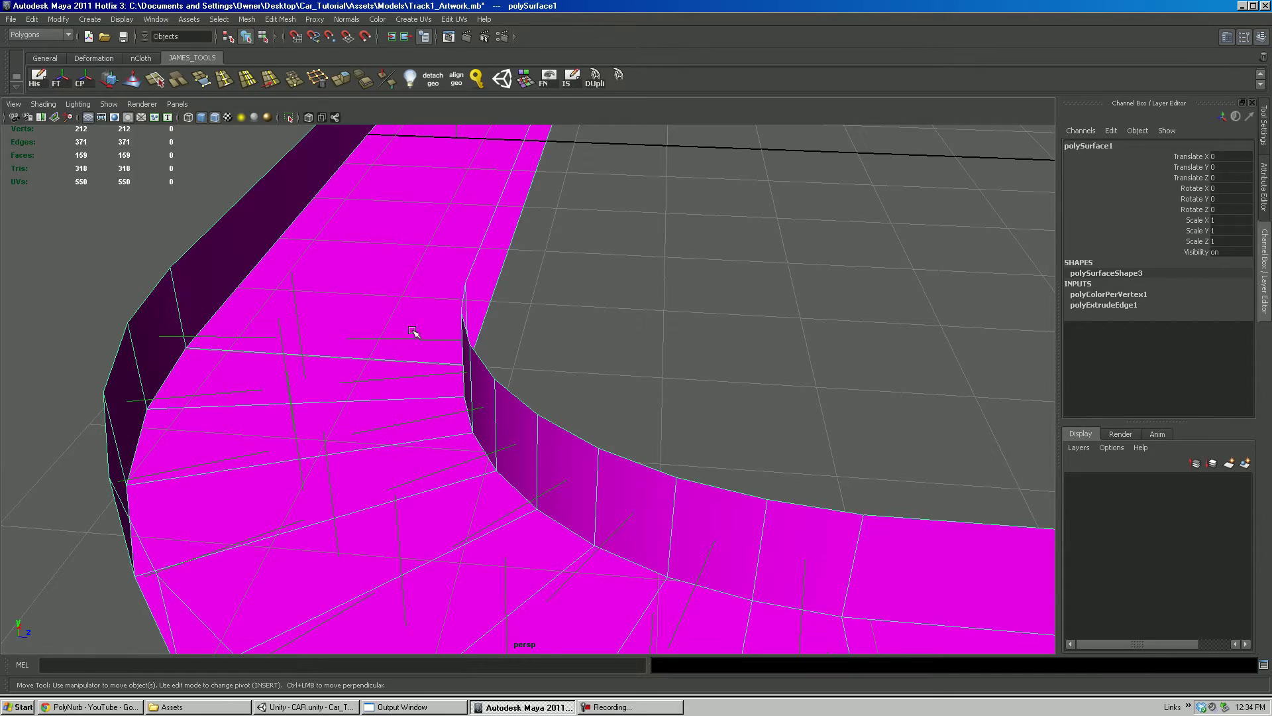
Reverse the normals of the whole track mesh and examine the flipped road and walls at the corner.
scroll(590, 369, "down", 3)
middle_click_drag(633, 364, 580, 324, "alt")
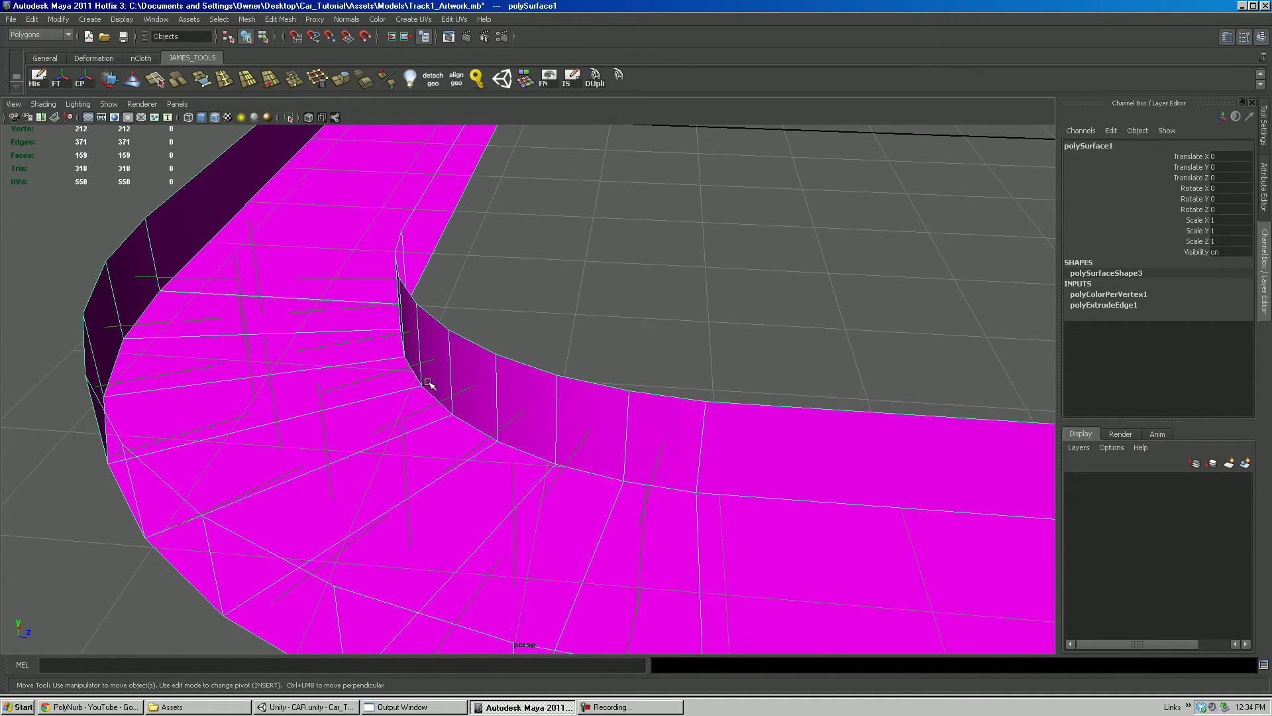
scroll(429, 383, "down", 3)
scroll(369, 264, "up", 4)
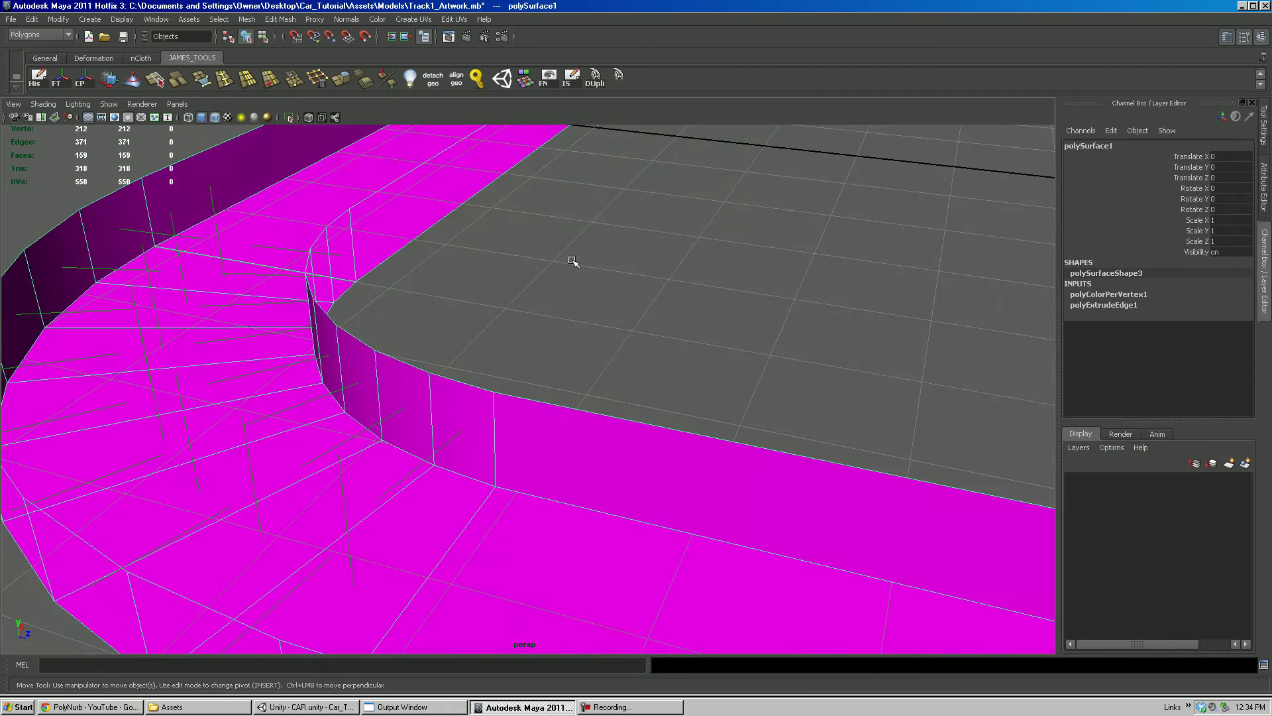
scroll(573, 260, "down", 2)
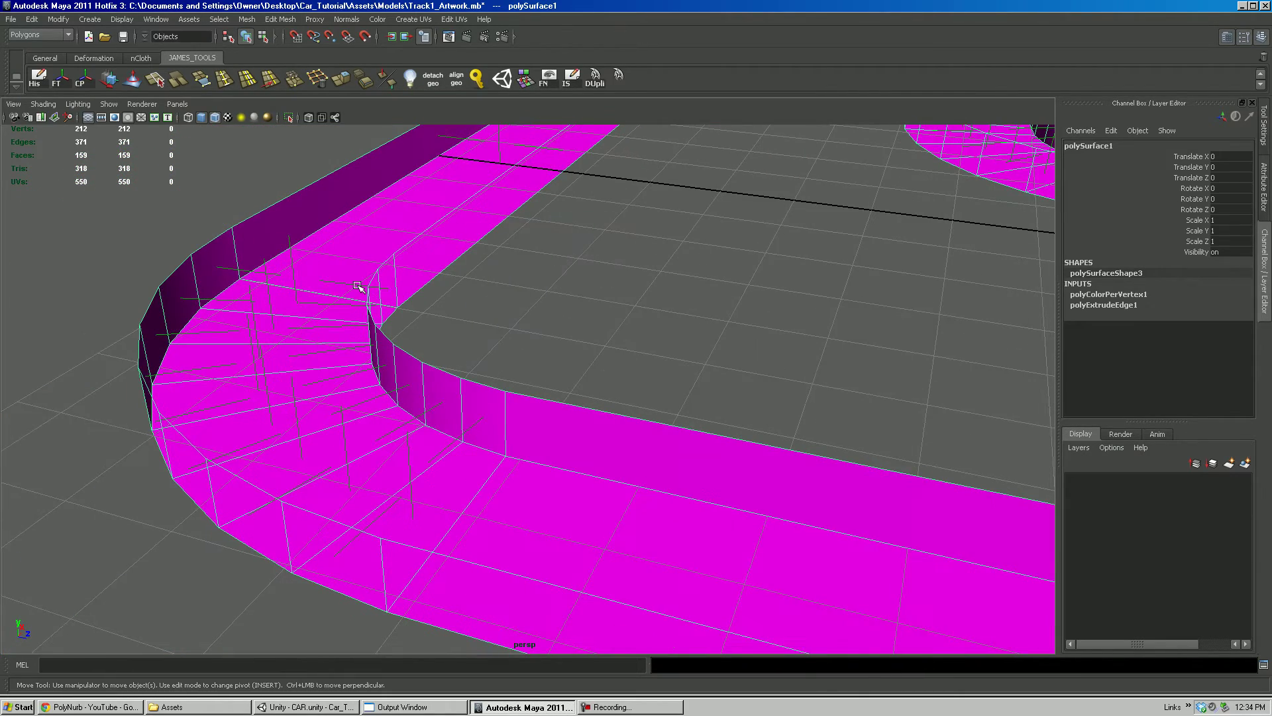
left_click(387, 79)
right_click(408, 302)
right_click_drag(419, 289, 465, 286)
left_click(534, 287)
left_click_drag(494, 294, 451, 378, "alt")
scroll(570, 302, "down", 2)
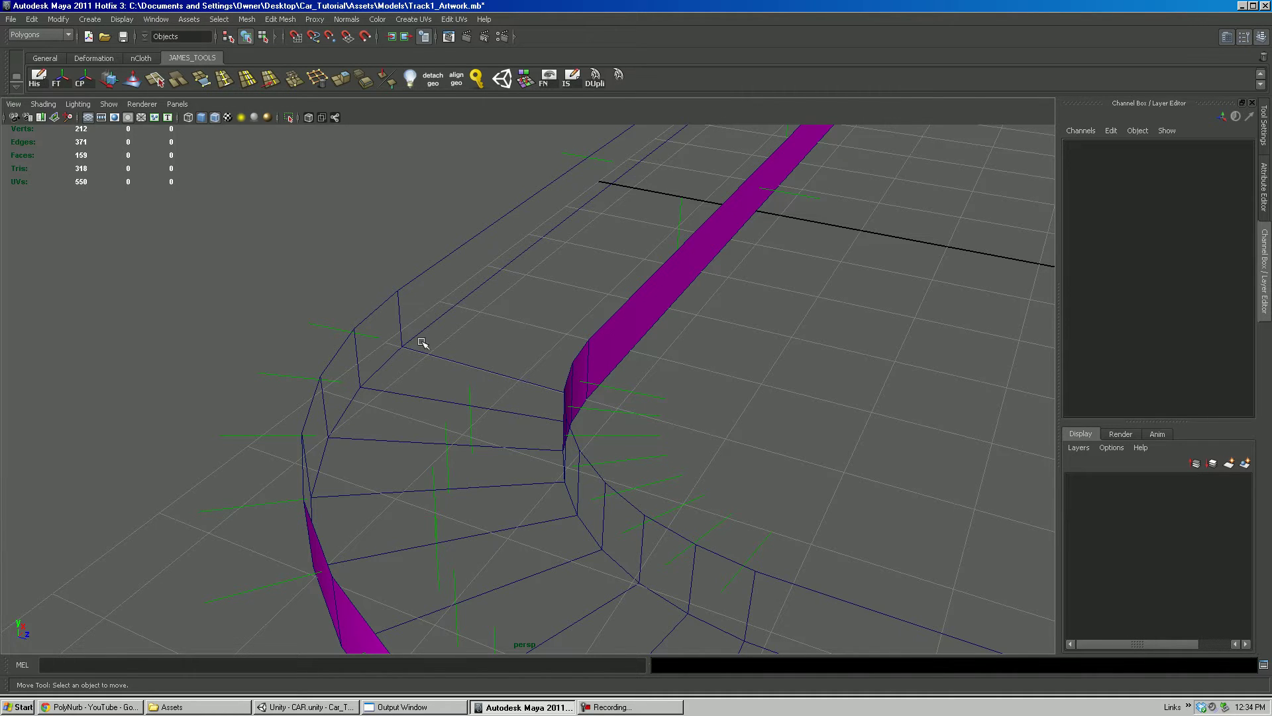
Select the track and keep reversing its normals until the road faces up and the walls face inward.
left_click(440, 361)
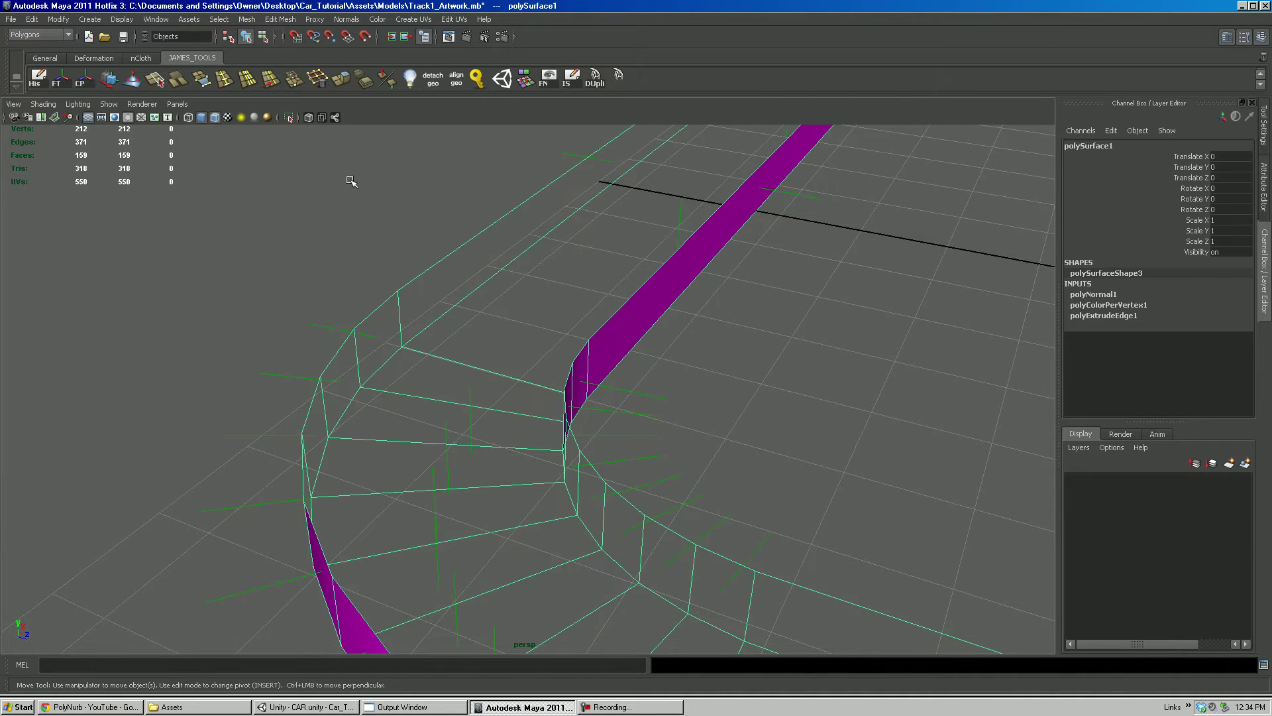
left_click(387, 81)
left_click(387, 81)
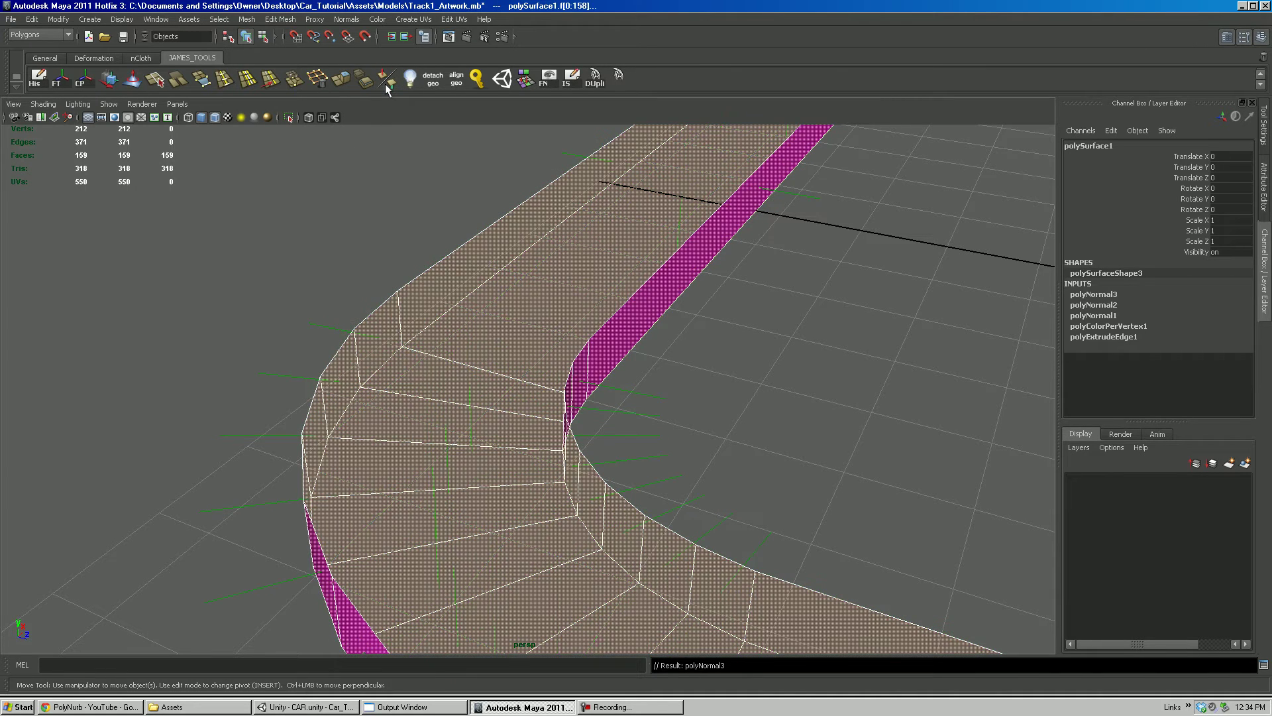
left_click(387, 81)
left_click(345, 18)
left_click(337, 4)
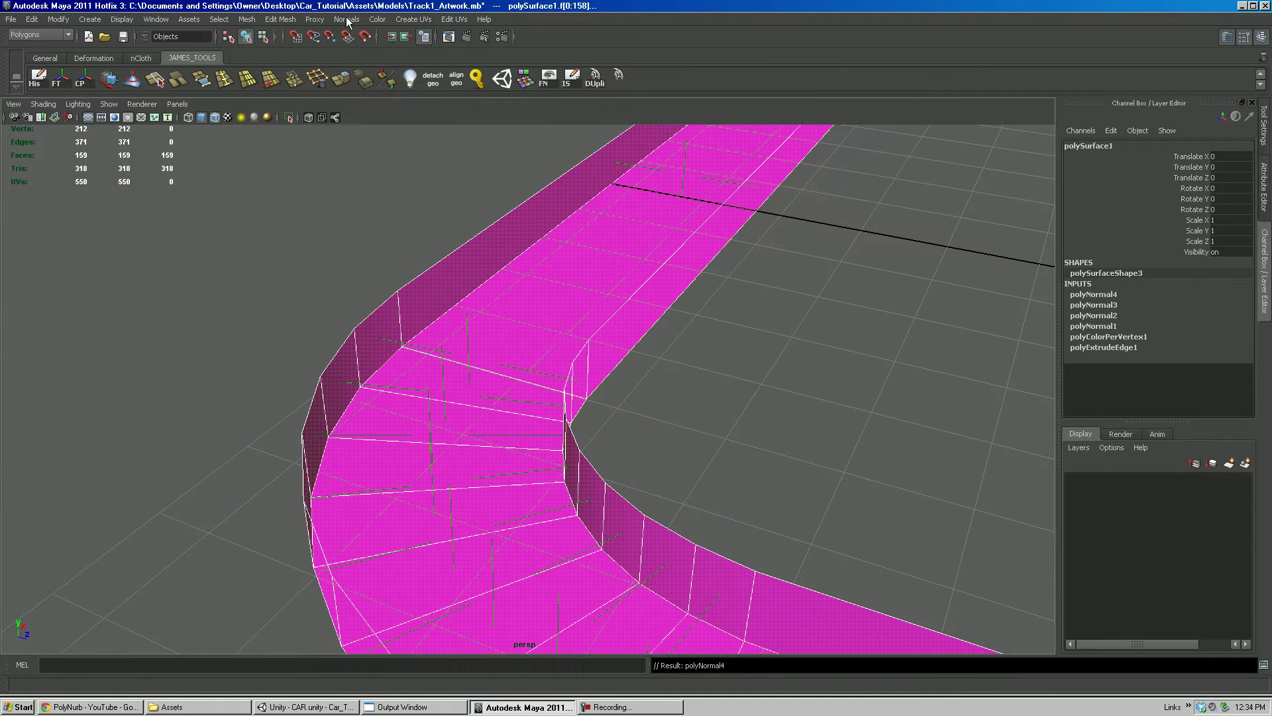
right_click_drag(528, 339, 568, 318)
key("F8")
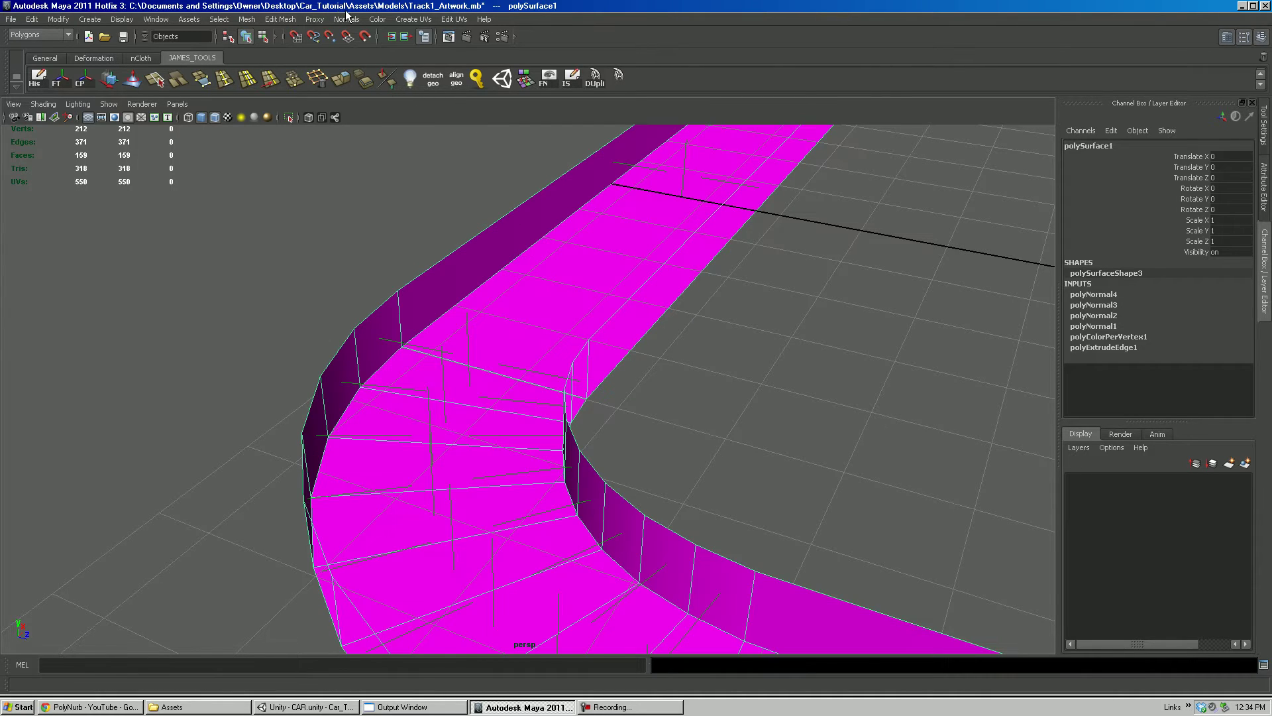
left_click(346, 20)
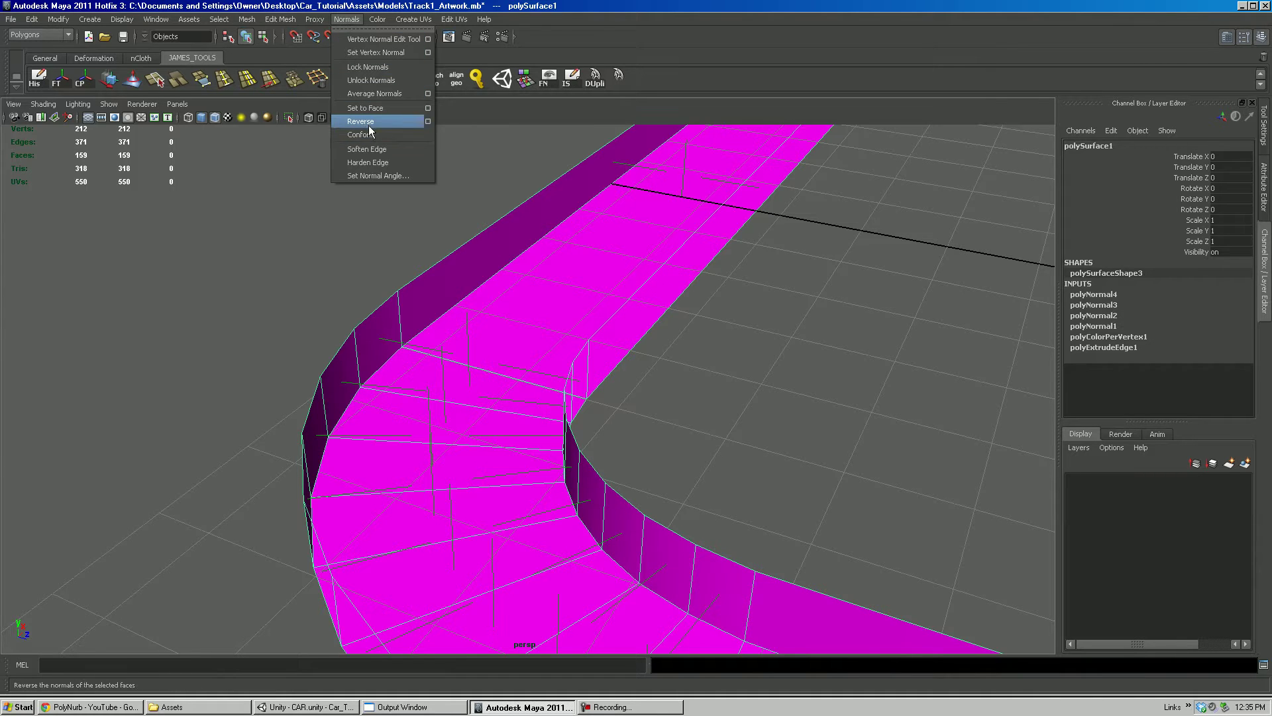
left_click(321, 284)
Reselect the track object, hide its face normals, and review the complete circuit.
scroll(510, 319, "down", 3)
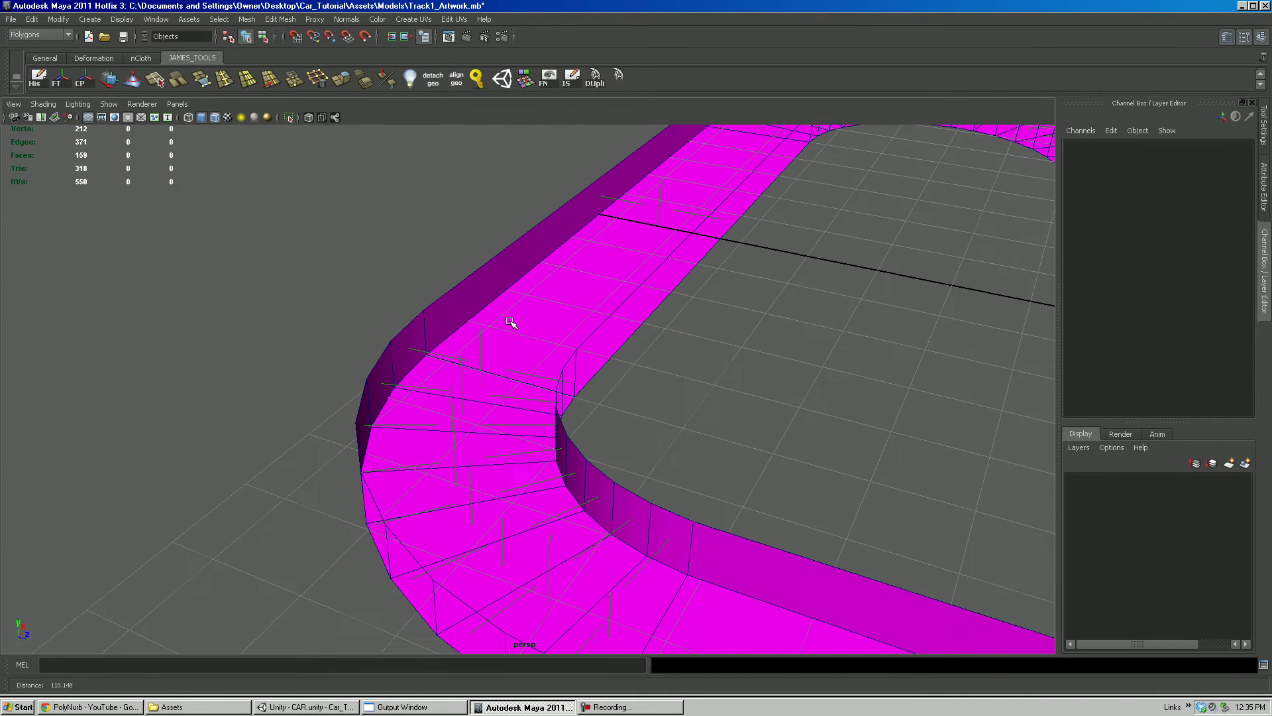
left_click(529, 316)
scroll(874, 491, "down", 8)
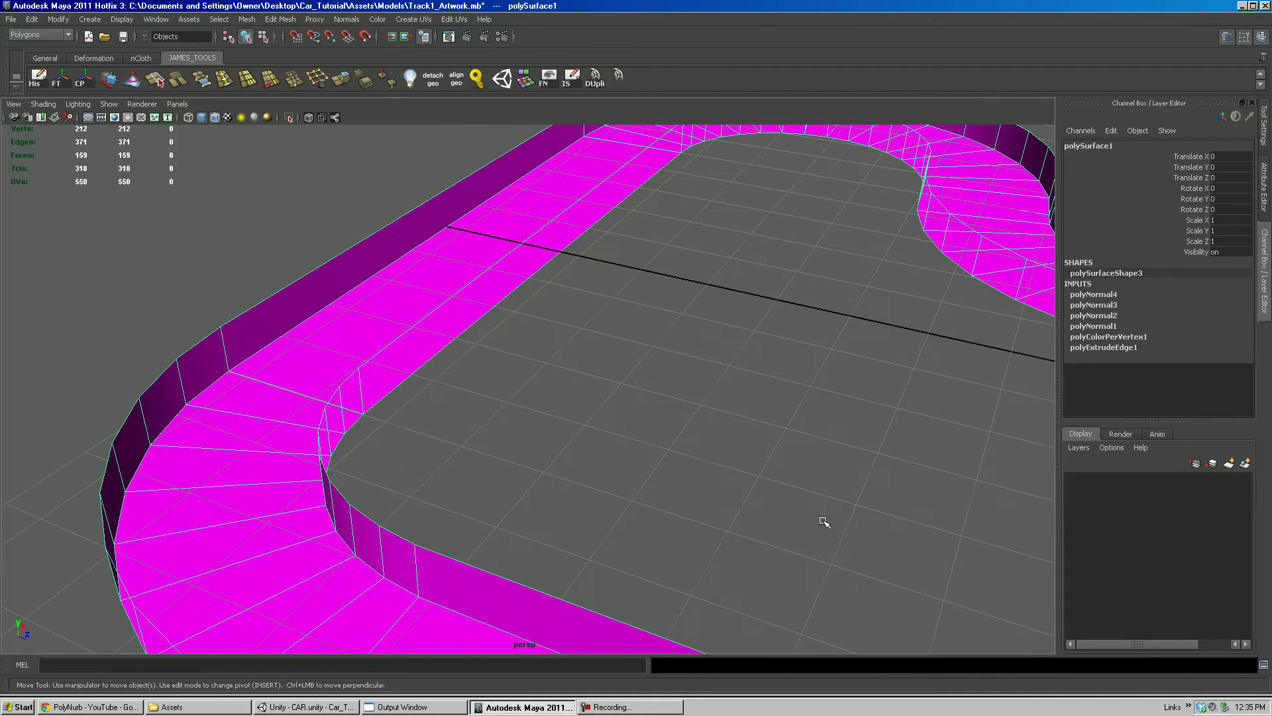
left_click_drag(725, 443, 707, 425, "alt")
right_click_drag(707, 426, 767, 477, "alt")
middle_click_drag(766, 477, 740, 459, "alt")
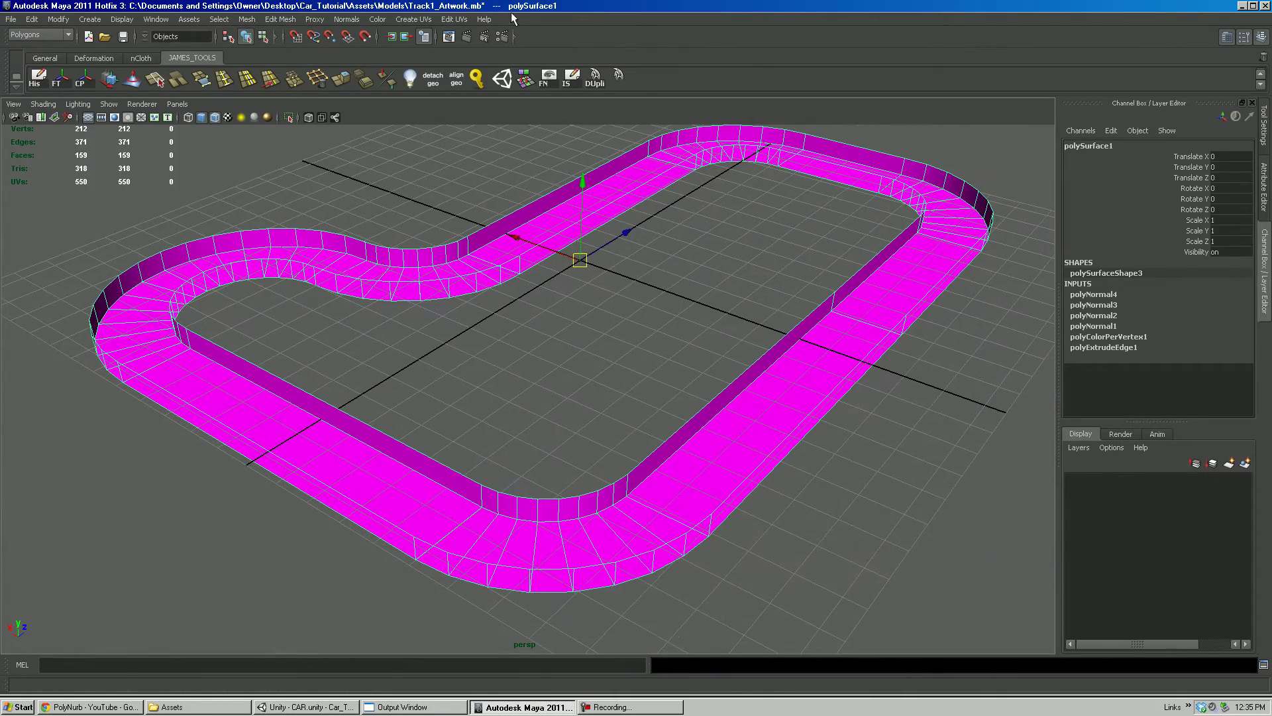
Save the scene under the new file name Track1_Collision.
left_click(11, 19)
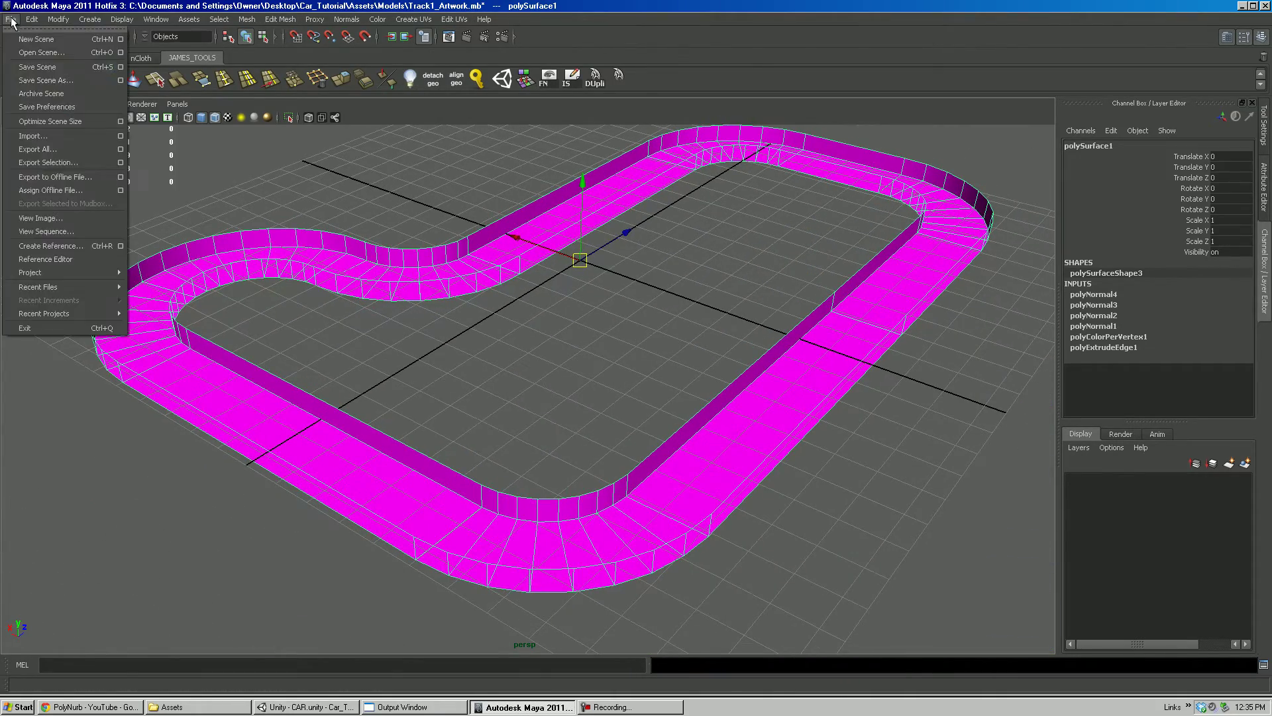
left_click(56, 85)
left_click(159, 284)
left_click(163, 303)
left_click(110, 77)
left_click(162, 260)
left_click(164, 259)
left_click_drag(164, 260, 190, 259)
type("Collision")
key("Return")
left_click(526, 241)
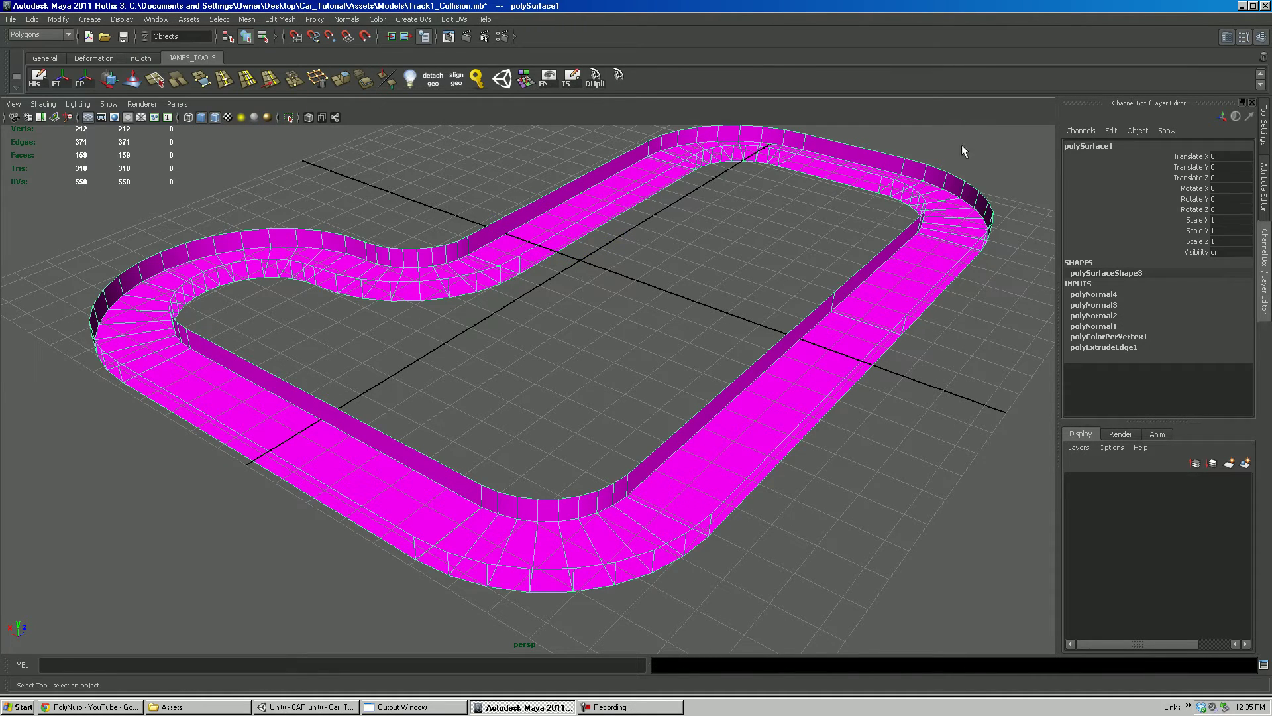
Rename the track object to Track1_Collision.
left_click(1087, 145)
type("Track1_Col")
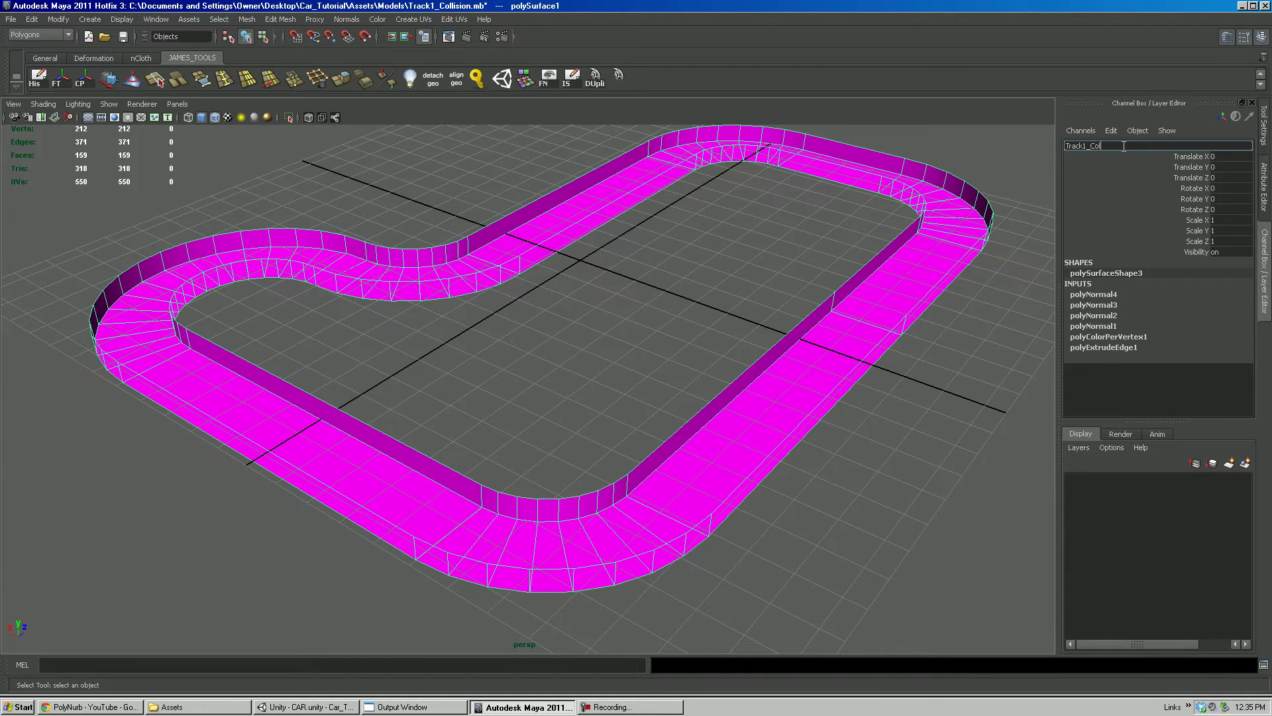
type("lision")
key("Return")
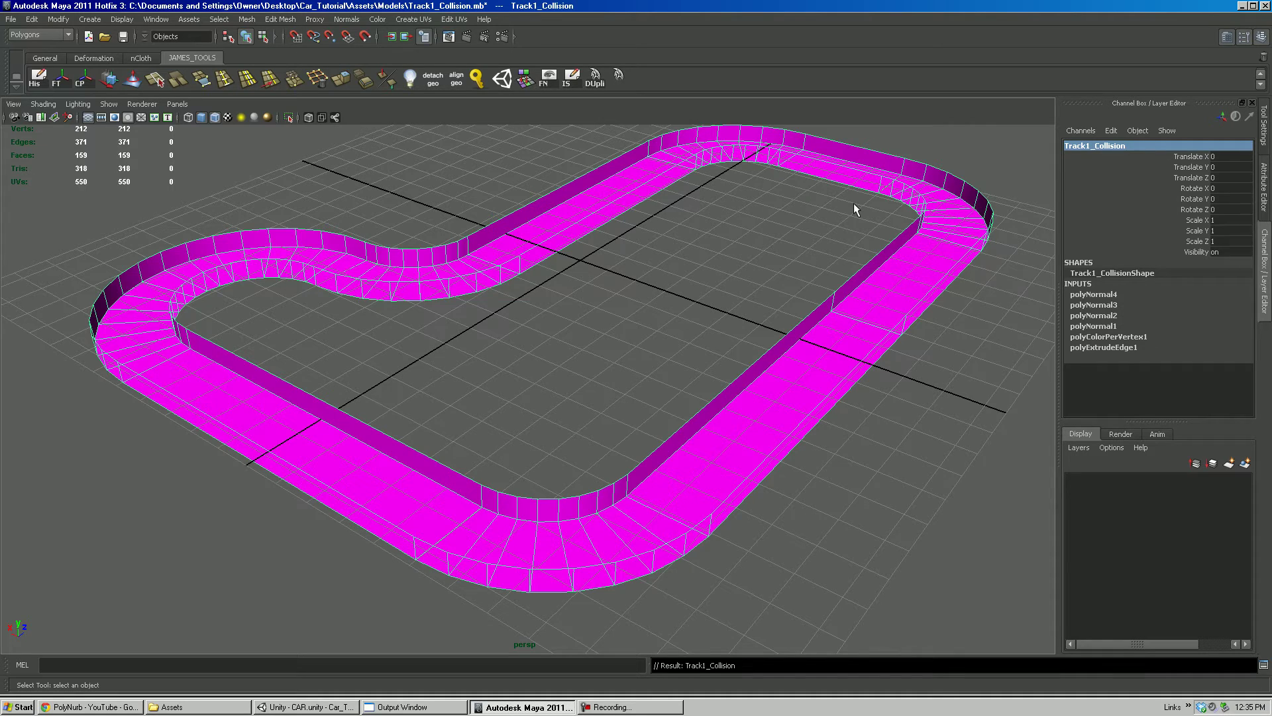
Clean up the track object by deleting its history, freezing its transformations, and centering its pivot.
scroll(722, 226, "down", 2)
right_click_drag(540, 255, 575, 234)
key("w")
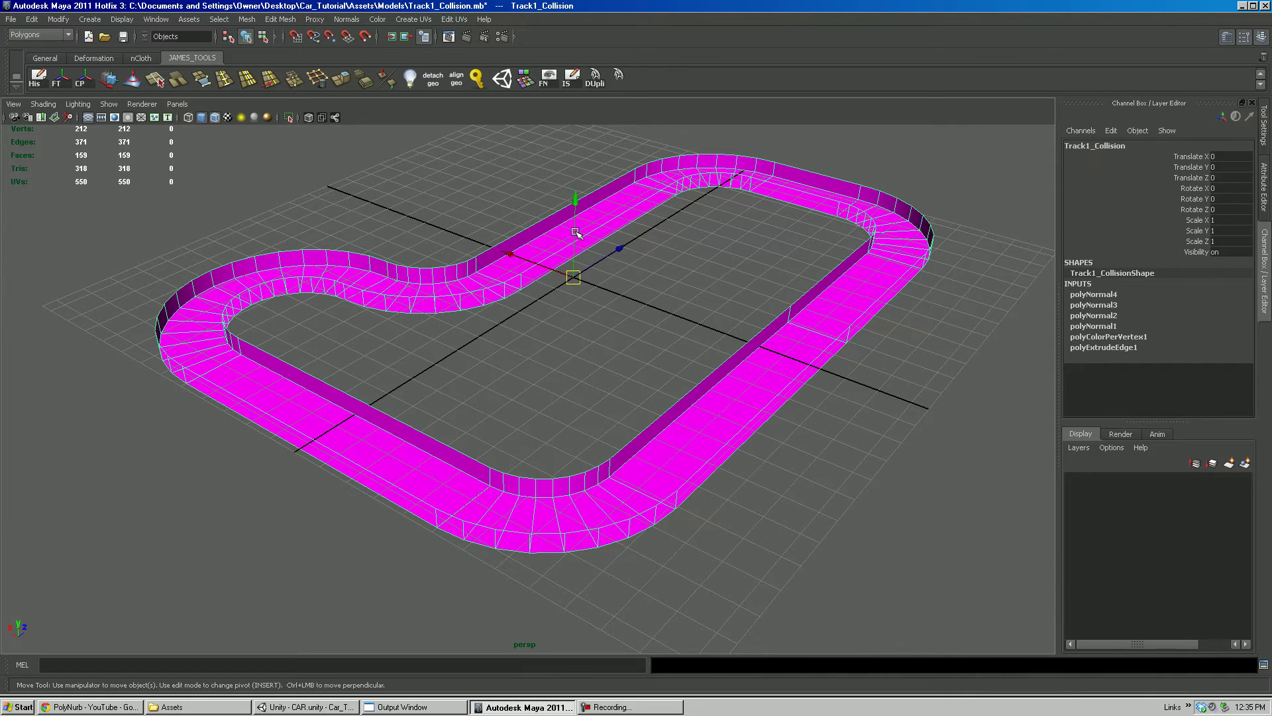
left_click(38, 78)
left_click(60, 84)
left_click(80, 84)
Move the pivot of the track object to the grid origin using grid snapping.
left_click_drag(749, 364, 696, 374, "alt")
middle_click_drag(695, 375, 666, 466, "alt")
left_click_drag(666, 467, 752, 415, "alt")
left_click_drag(518, 452, 547, 453, "alt")
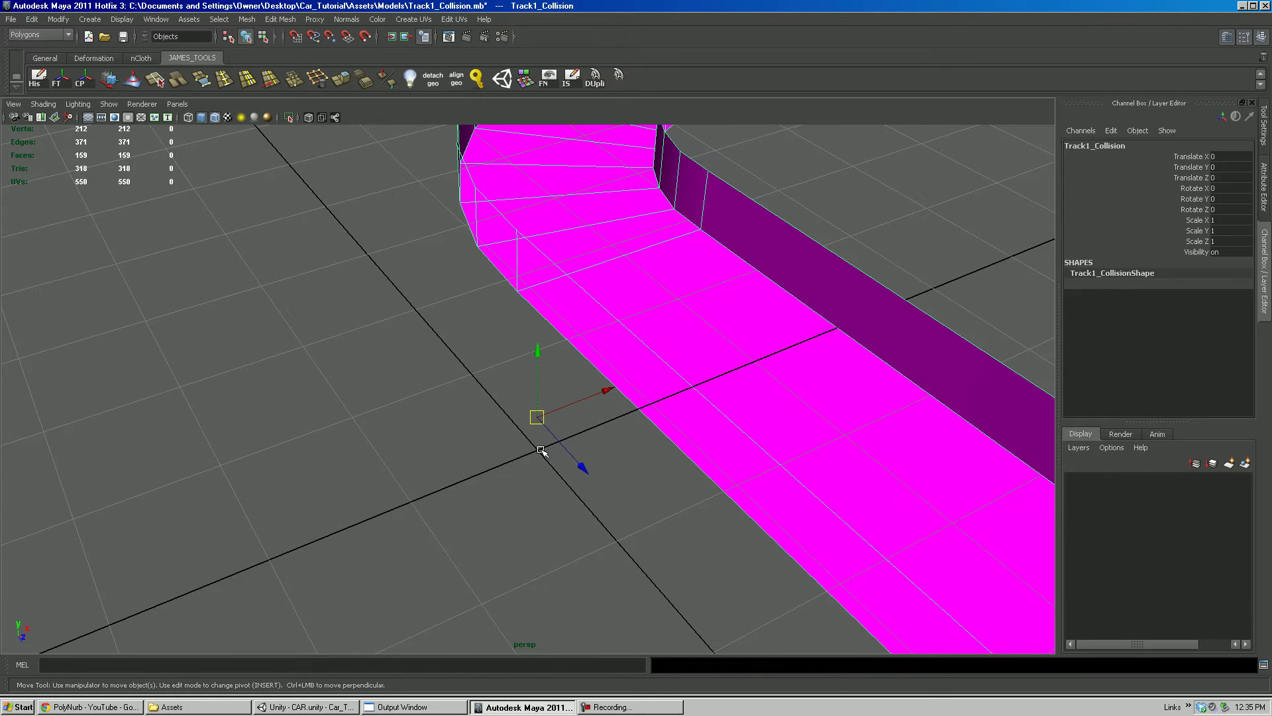
key("Insert")
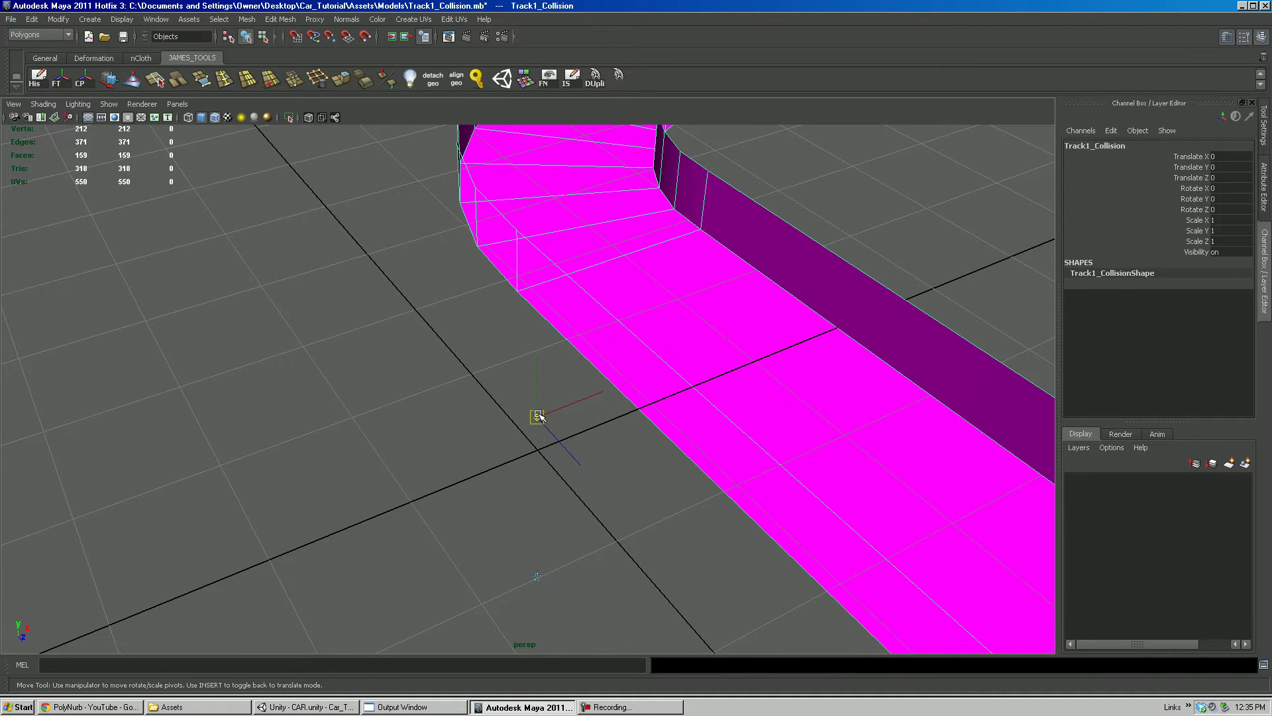
left_click_drag(563, 420, 494, 376, "alt")
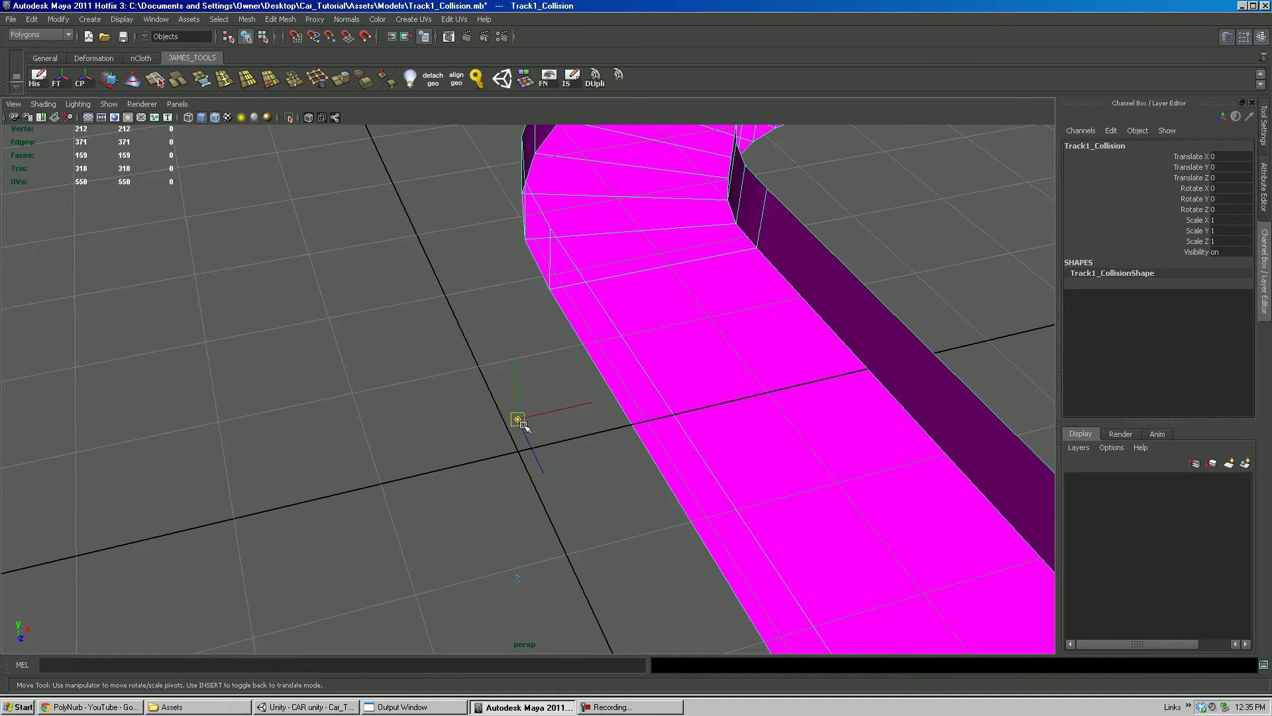
left_click_drag(534, 418, 556, 440)
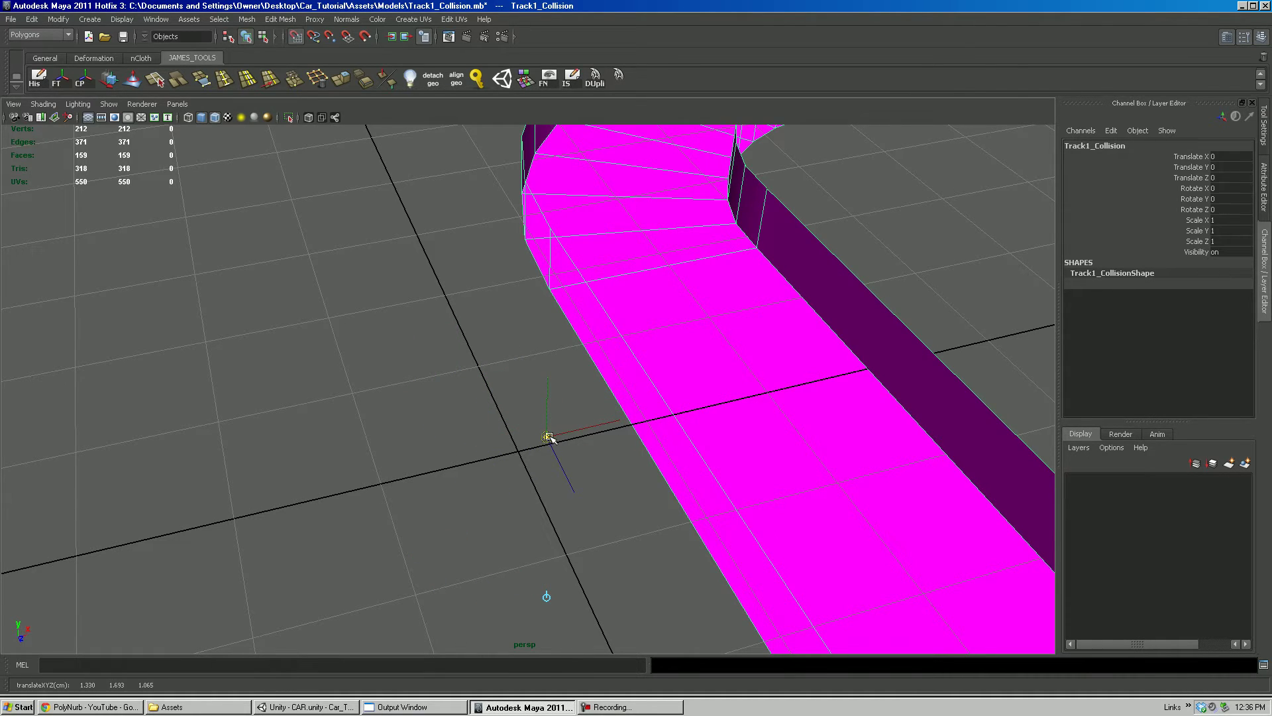
left_click_drag(576, 432, 613, 410, "alt")
key("Insert")
middle_click_drag(695, 437, 650, 459, "alt")
right_click_drag(650, 459, 445, 323, "alt")
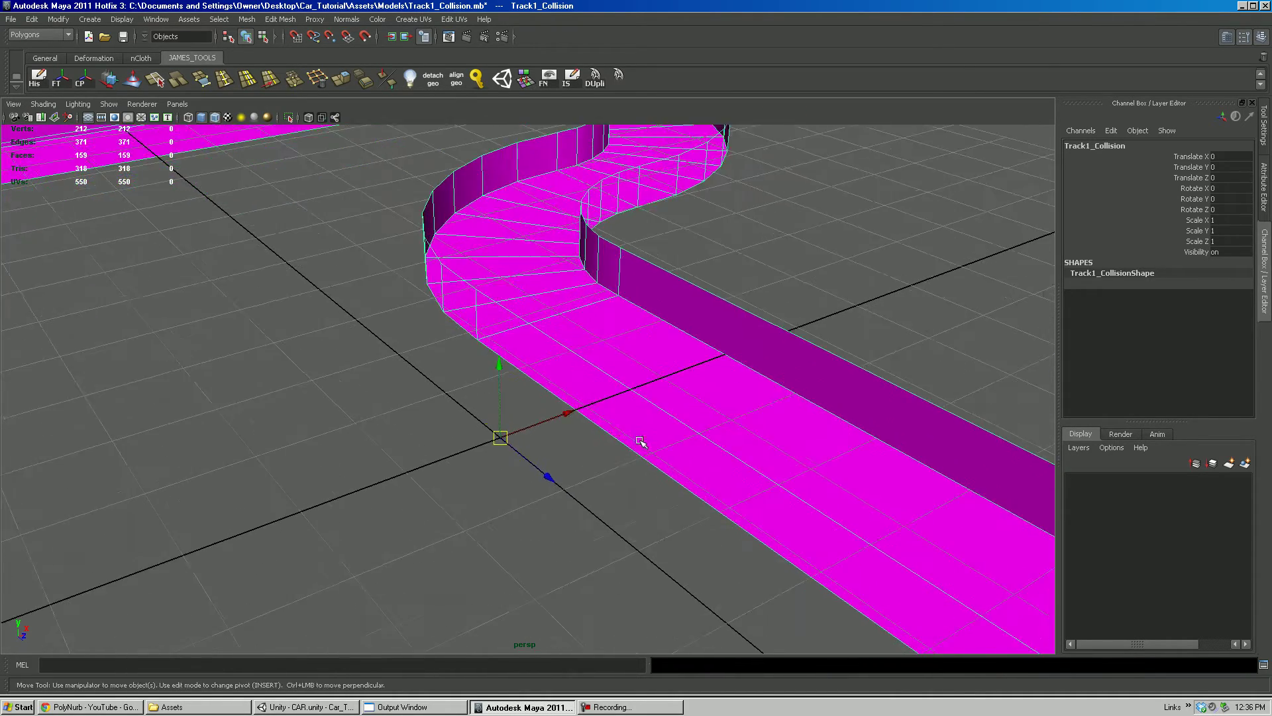
Save the Track1_Collision scene with the full circuit in view.
scroll(642, 443, "down", 10)
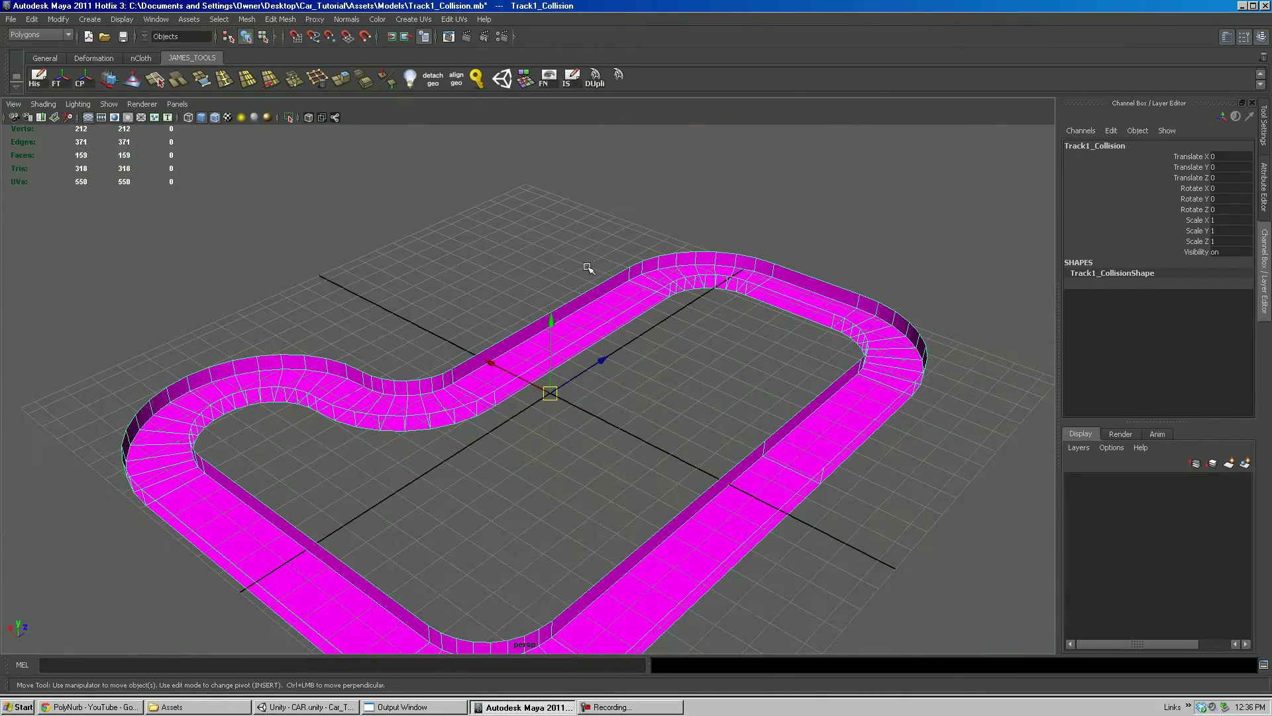
scroll(616, 326, "down", 2)
left_click(11, 18)
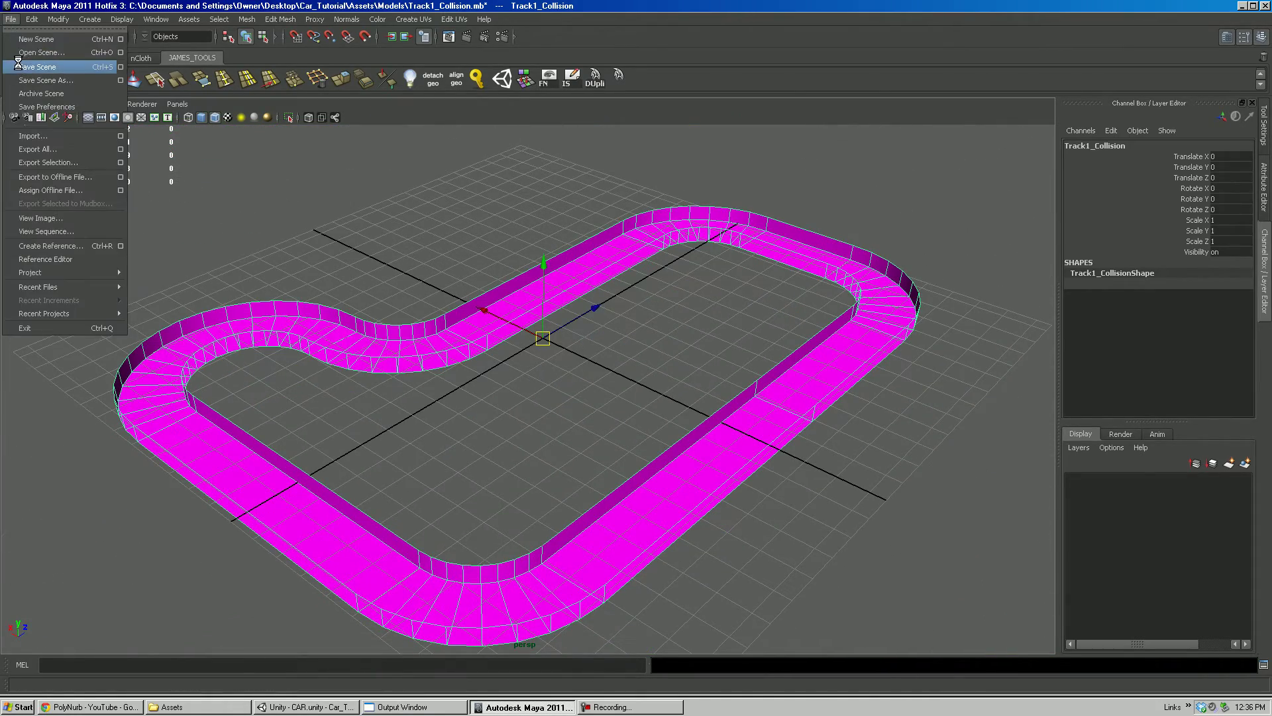
left_click(18, 67)
left_click_drag(424, 275, 496, 306, "alt")
right_click_drag(493, 304, 520, 294)
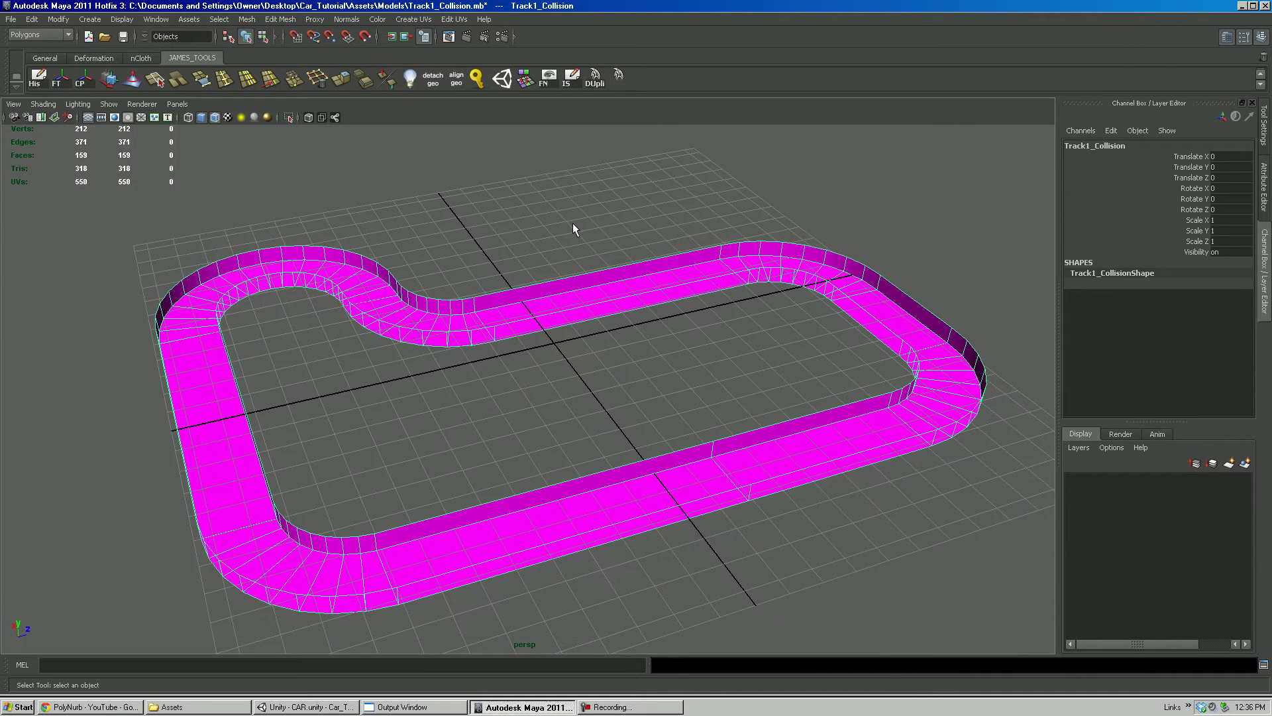
Switch to Unity and check the import settings of the Track1_Artwork and Track1_Collision models, including scale factor.
left_click(1241, 6)
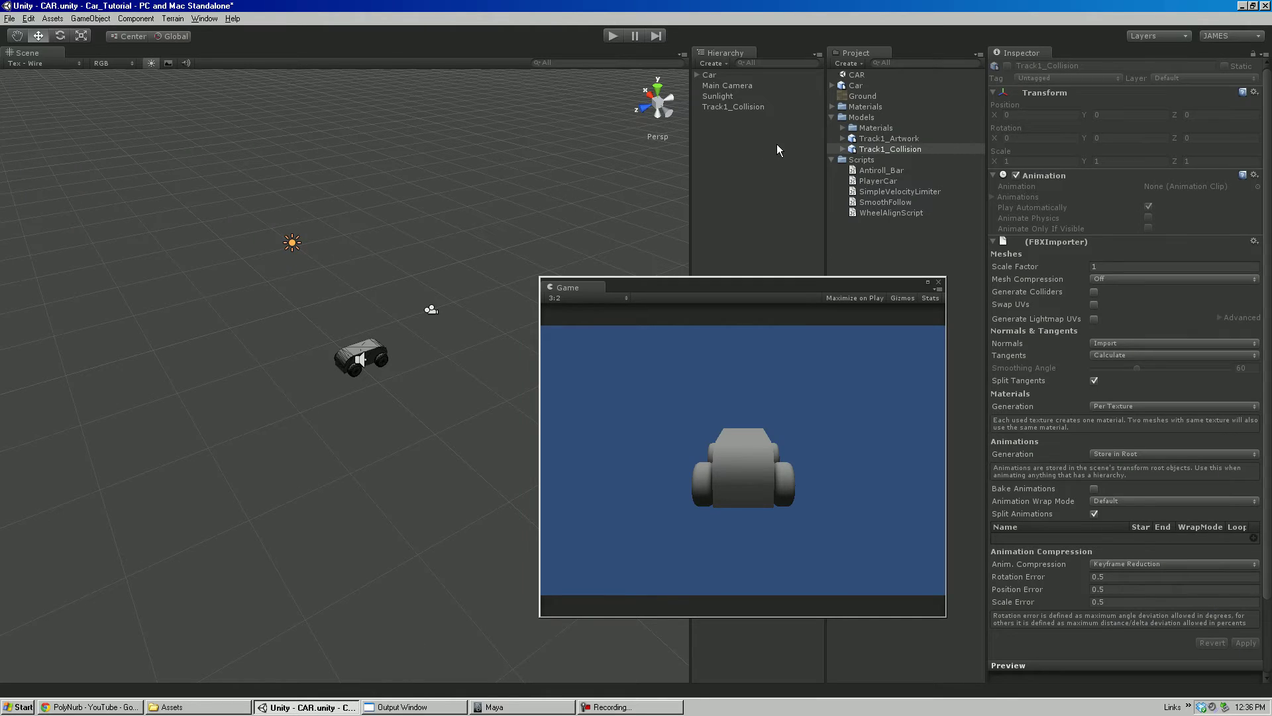
left_click(777, 144)
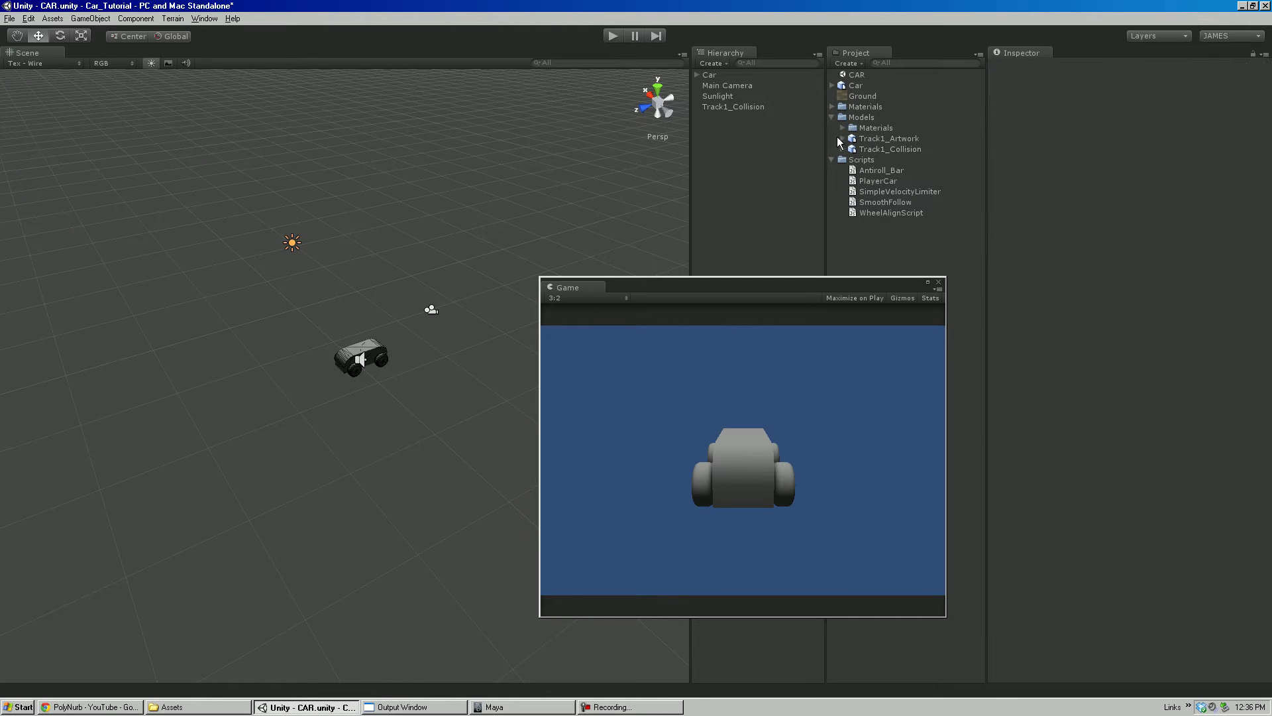
left_click(867, 130)
left_click(861, 117)
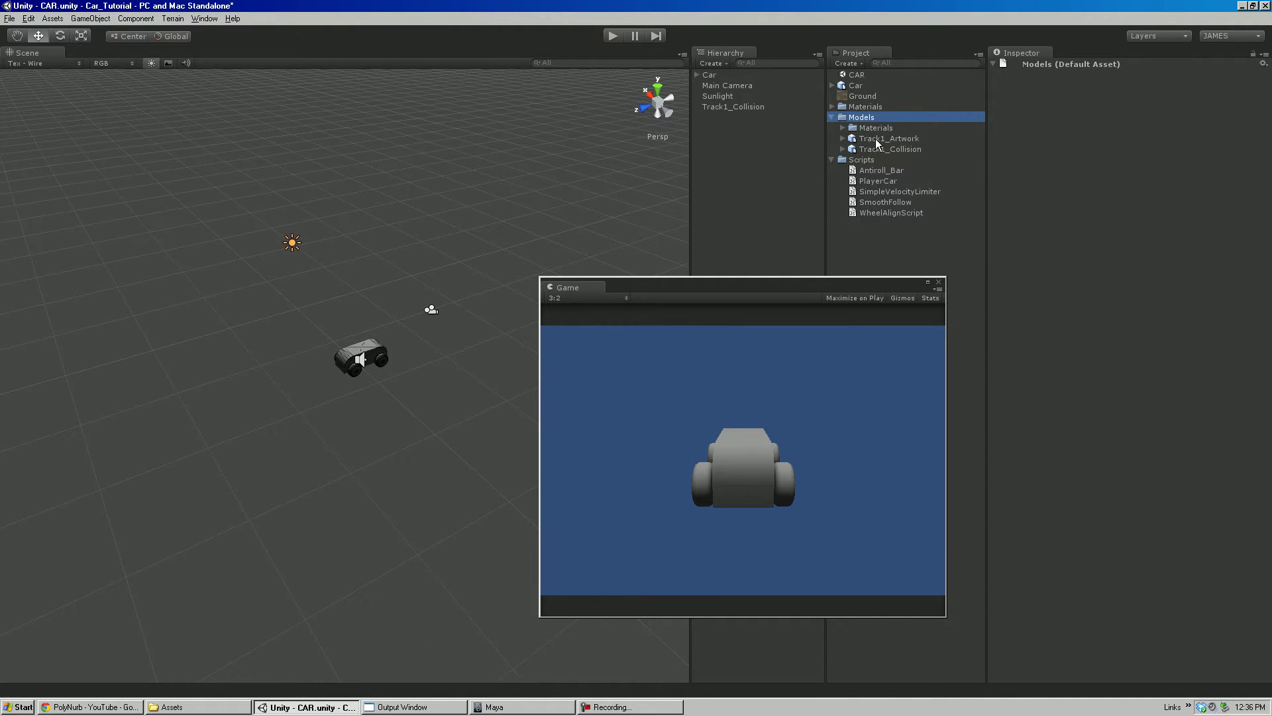
left_click(876, 137)
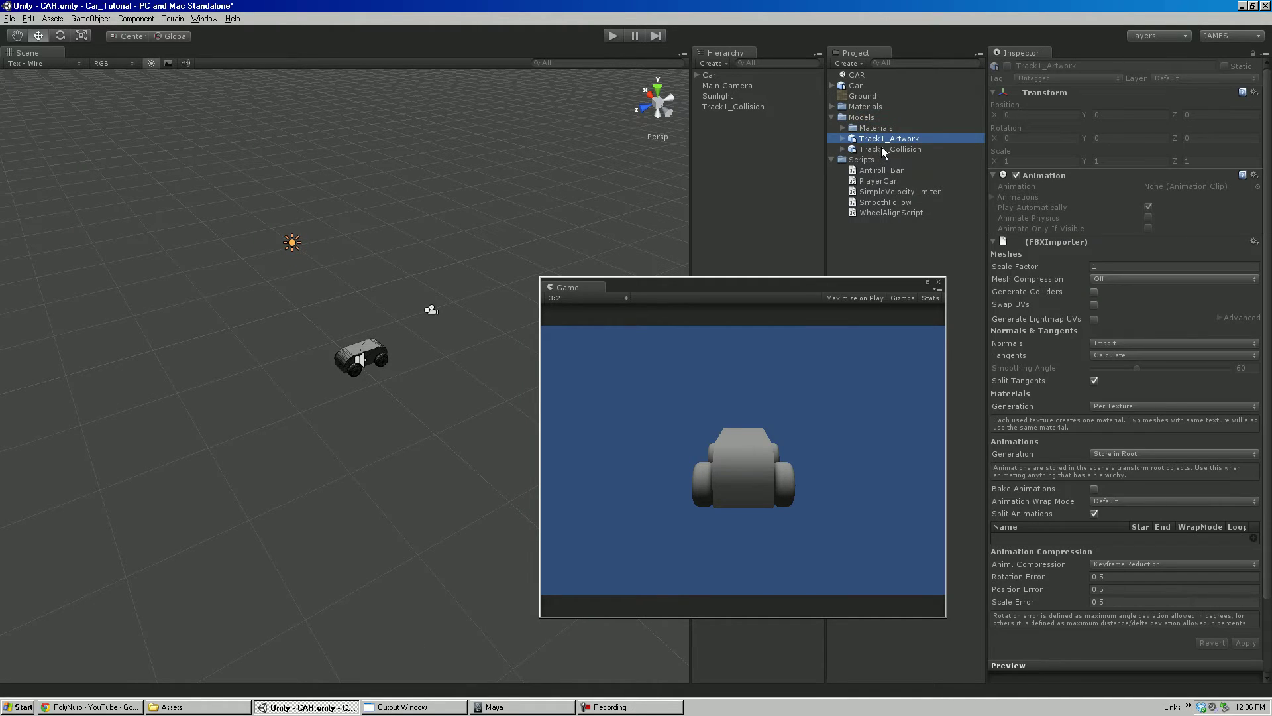
left_click(882, 147)
left_click(893, 143)
left_click(1108, 265)
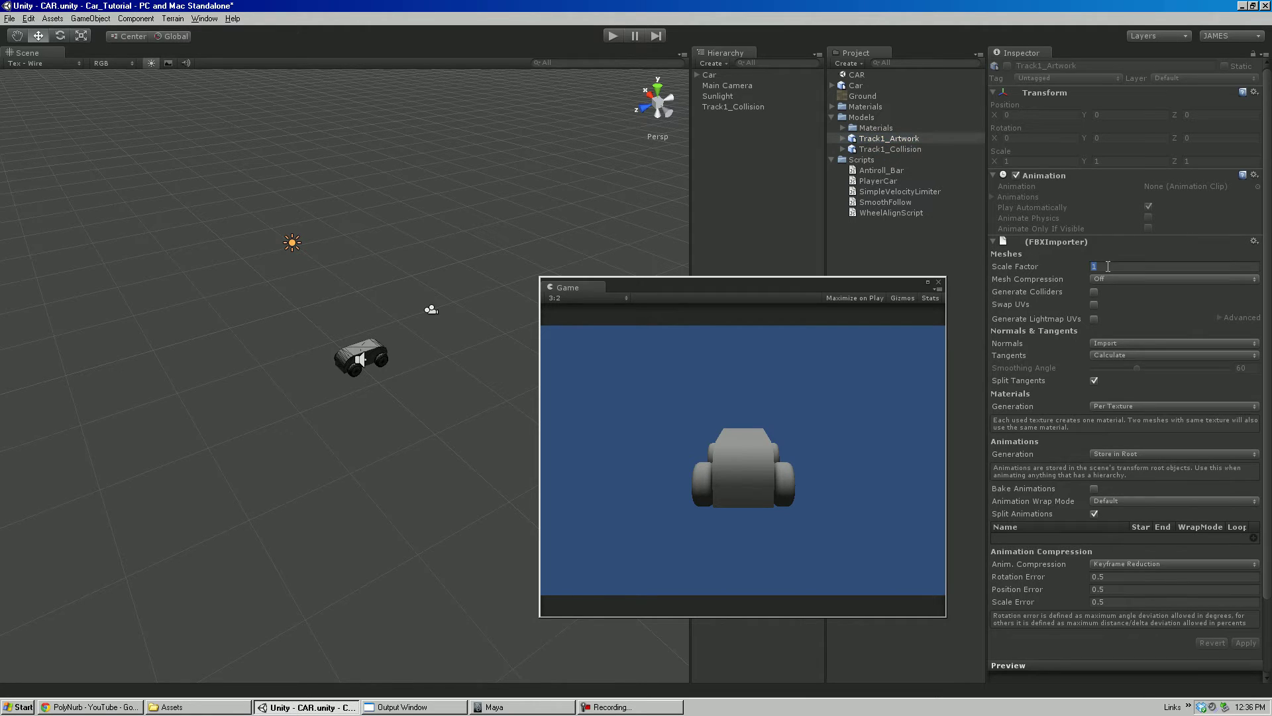
left_click(896, 141)
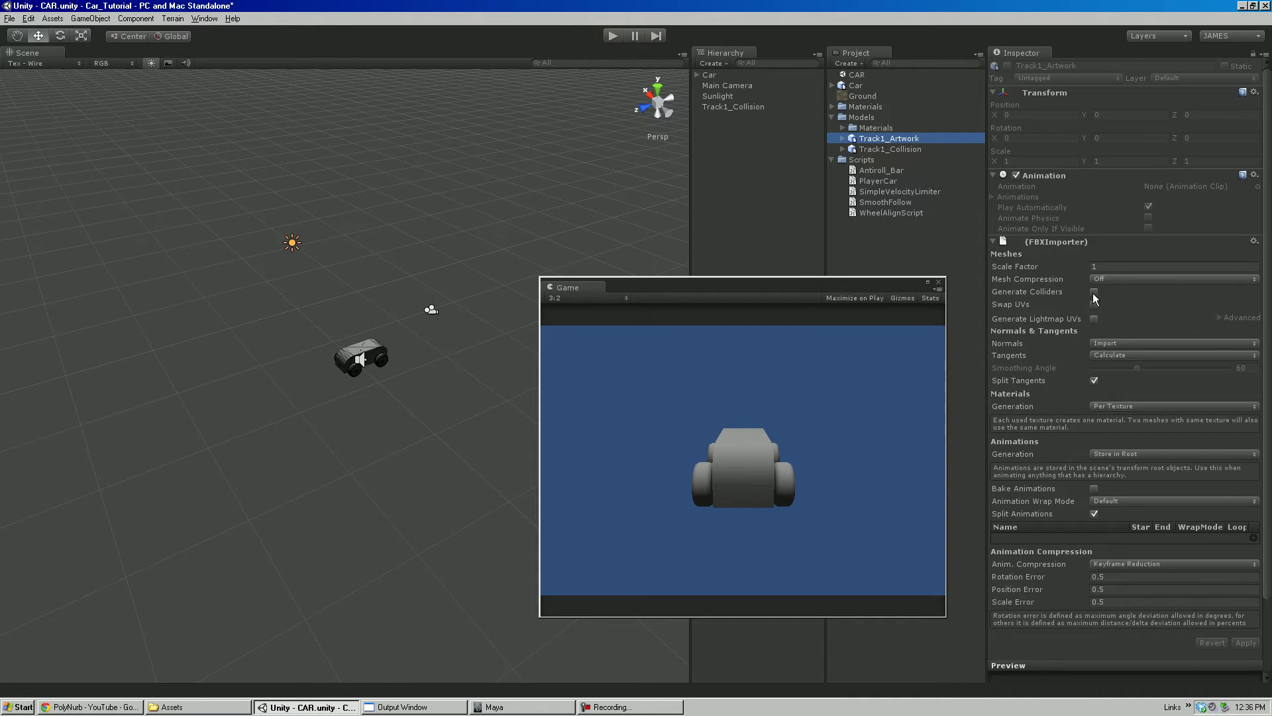
Add the Track1_Artwork model to the scene hierarchy.
left_click(873, 150)
left_click(874, 140)
left_click_drag(887, 140, 746, 142)
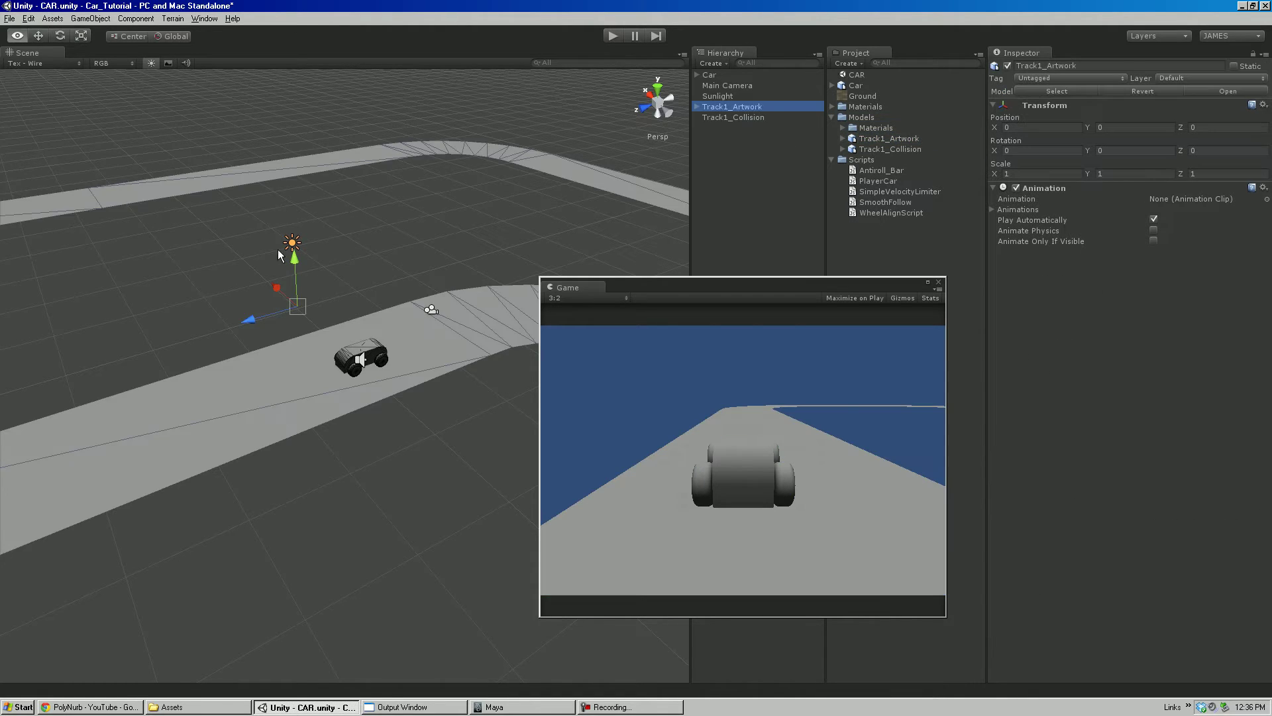
left_click_drag(316, 265, 344, 199, "alt")
Try to move the car along the track and undo the move.
left_click(713, 74)
left_click_drag(377, 293, 392, 315, "alt")
left_click_drag(321, 364, 262, 349)
key("ctrl+z")
Assign the Ground texture as the base map of the polySurface1 track material.
left_click_drag(403, 332, 342, 320, "alt")
right_click_drag(323, 341, 689, 439, "alt")
left_click_drag(429, 383, 375, 371, "alt")
right_click_drag(375, 371, 348, 262, "alt")
left_click_drag(349, 263, 322, 316, "alt")
left_click(353, 400)
left_click(318, 402)
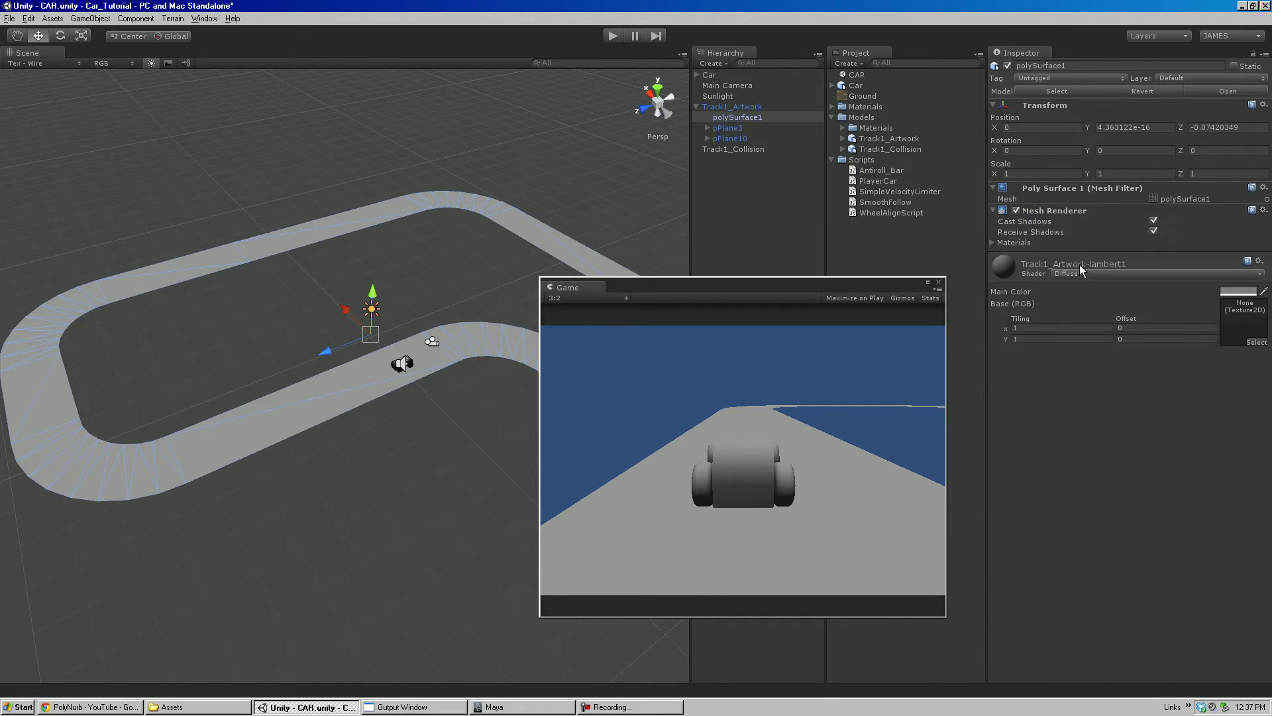
left_click(1256, 343)
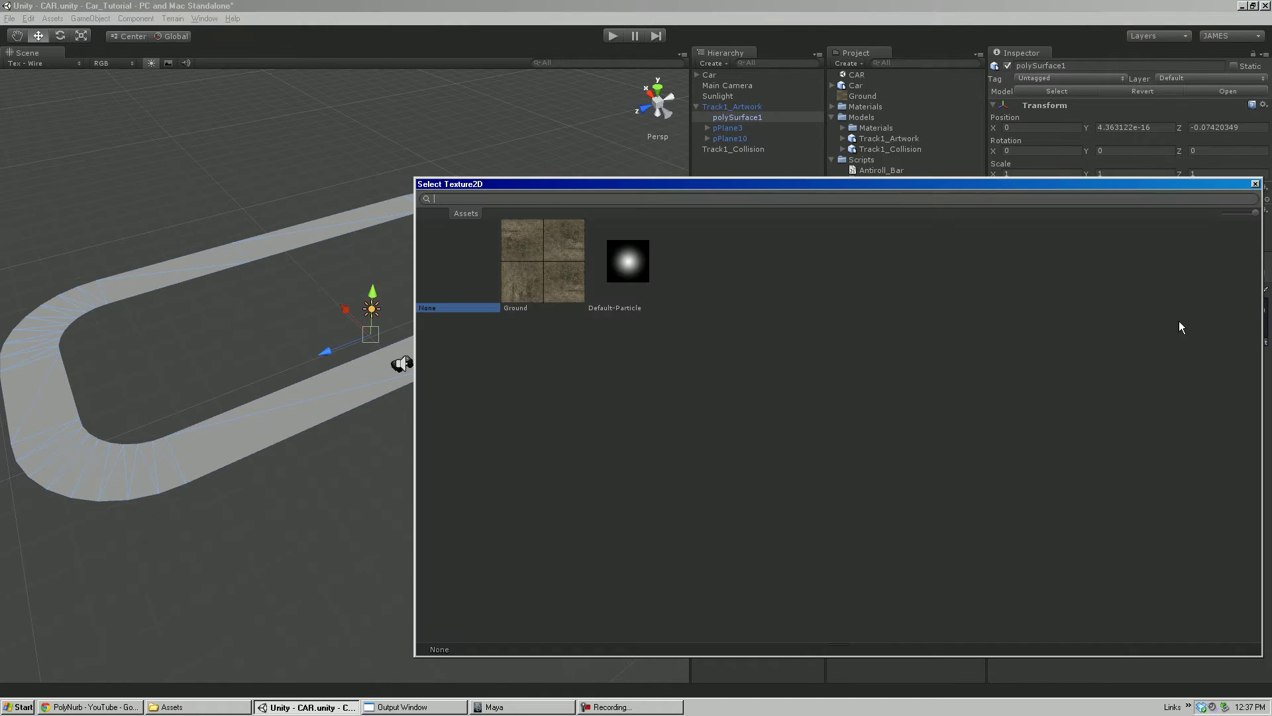
double_click(555, 265)
left_click_drag(464, 265, 451, 304, "alt")
left_click_drag(475, 212, 457, 292, "alt")
left_click(379, 360)
Move the floating Game view aside, collapse Track1_Artwork in the hierarchy, and clear the selection.
left_click_drag(672, 287, 743, 312)
left_click(696, 106)
left_click(730, 165)
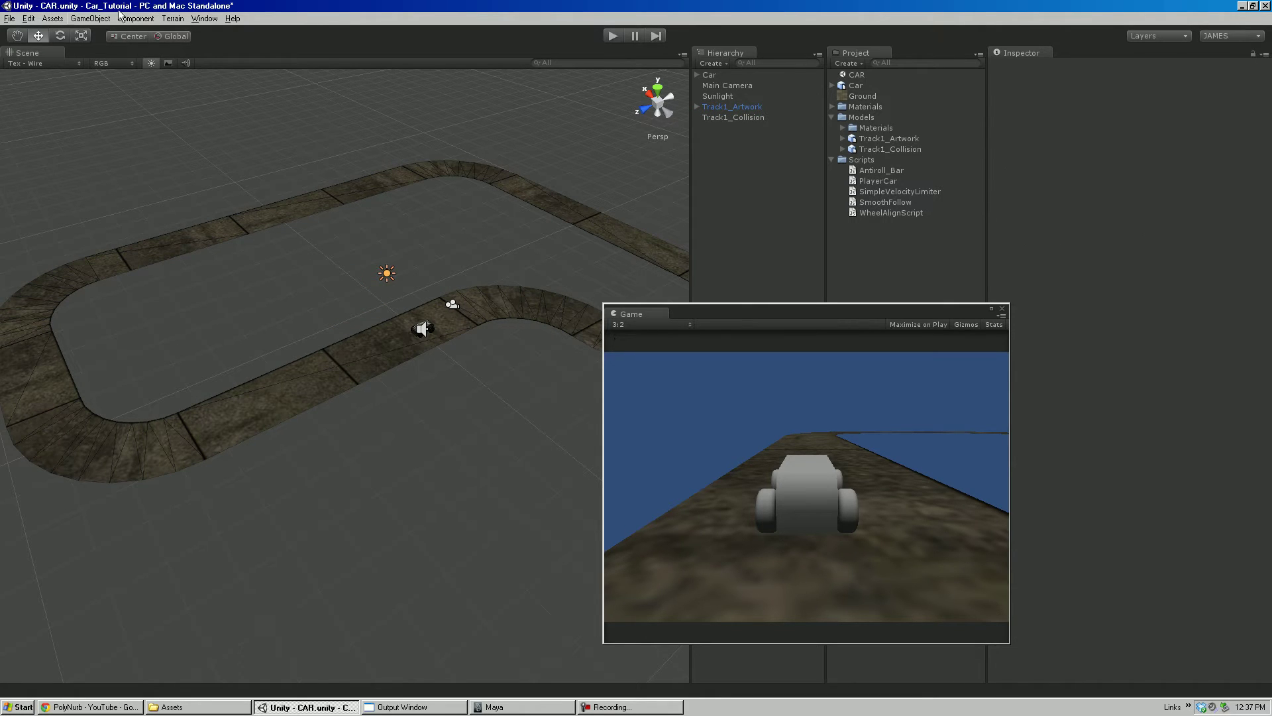
Play and stop the scene, examine the car on the track up close, and select the track artwork.
left_click(612, 36)
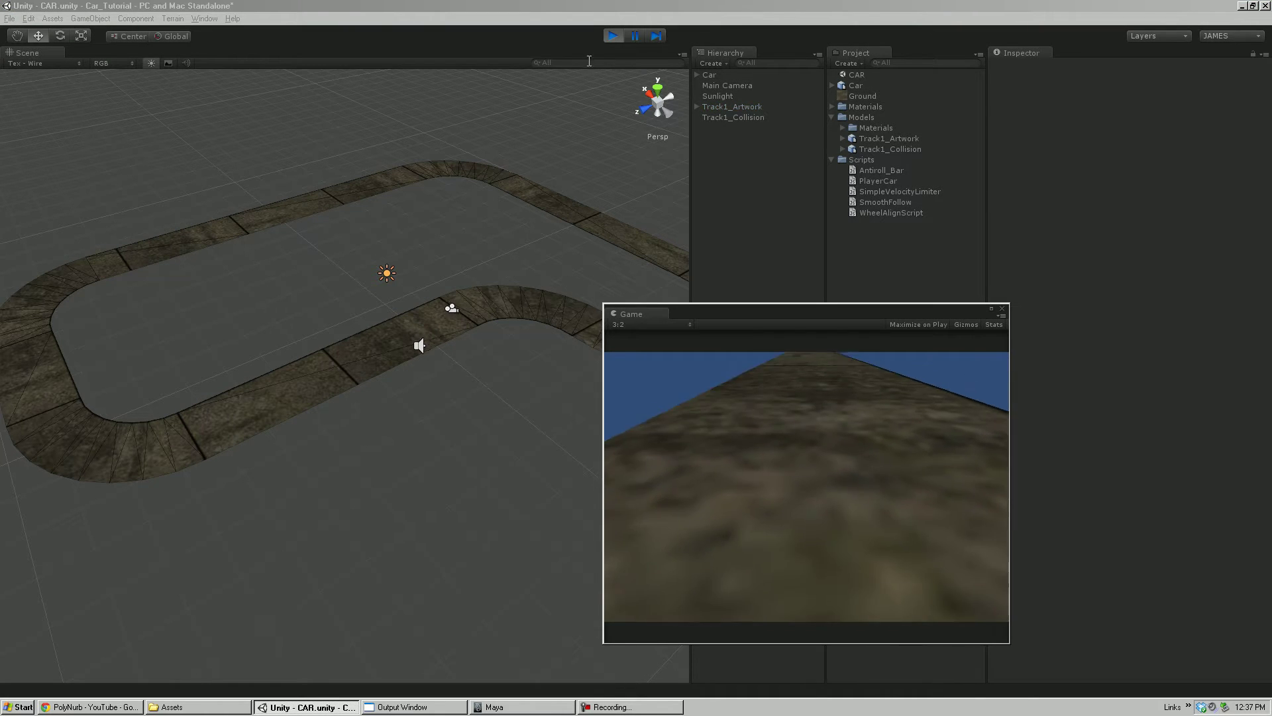
left_click(612, 36)
right_click_drag(463, 313, 633, 461, "alt")
middle_click_drag(556, 296, 335, 340, "alt")
right_click_drag(336, 340, 410, 452, "alt")
left_click_drag(411, 457, 488, 491, "alt")
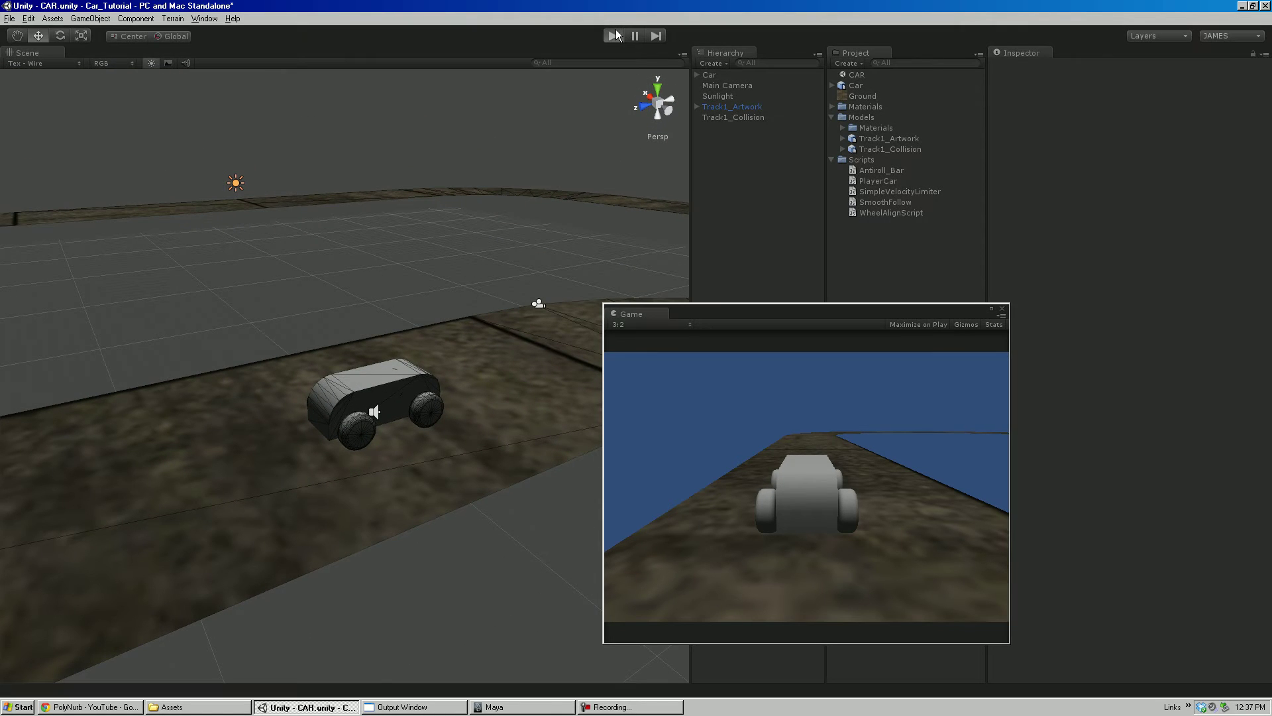
left_click(615, 31)
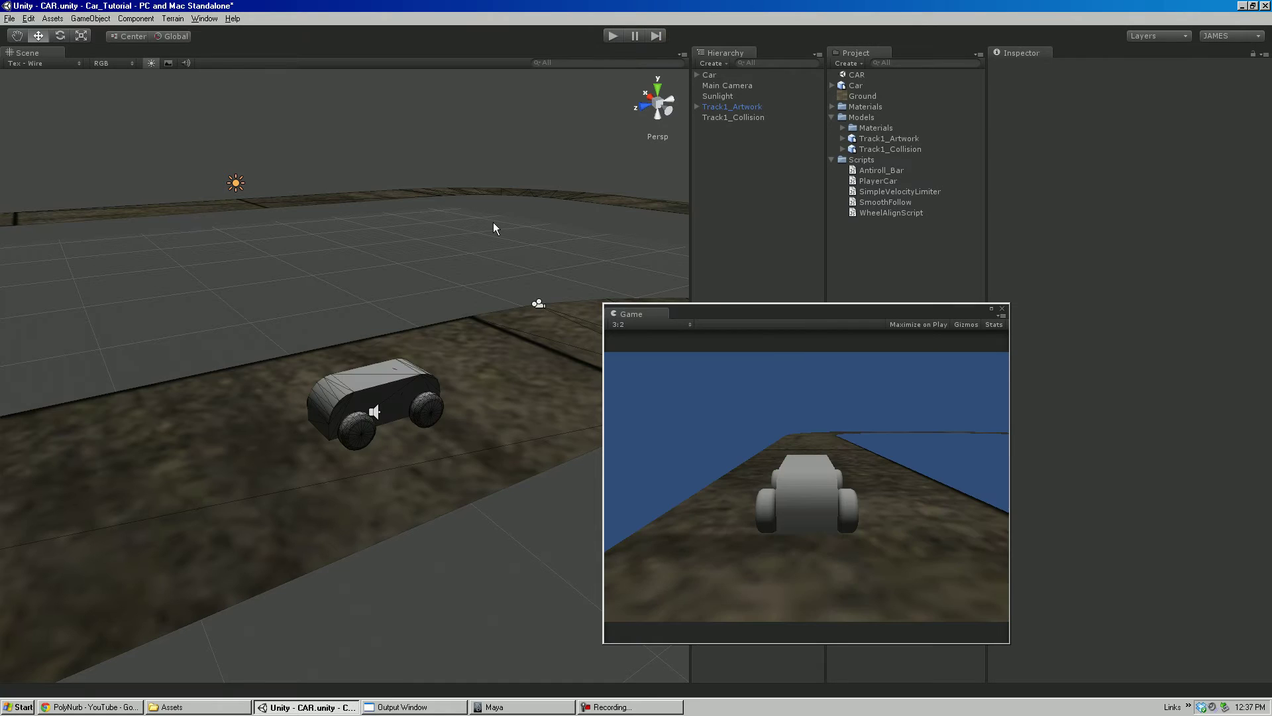
right_click_drag(493, 221, 289, 261, "alt")
left_click(424, 369)
right_click_drag(463, 361, 362, 165, "alt")
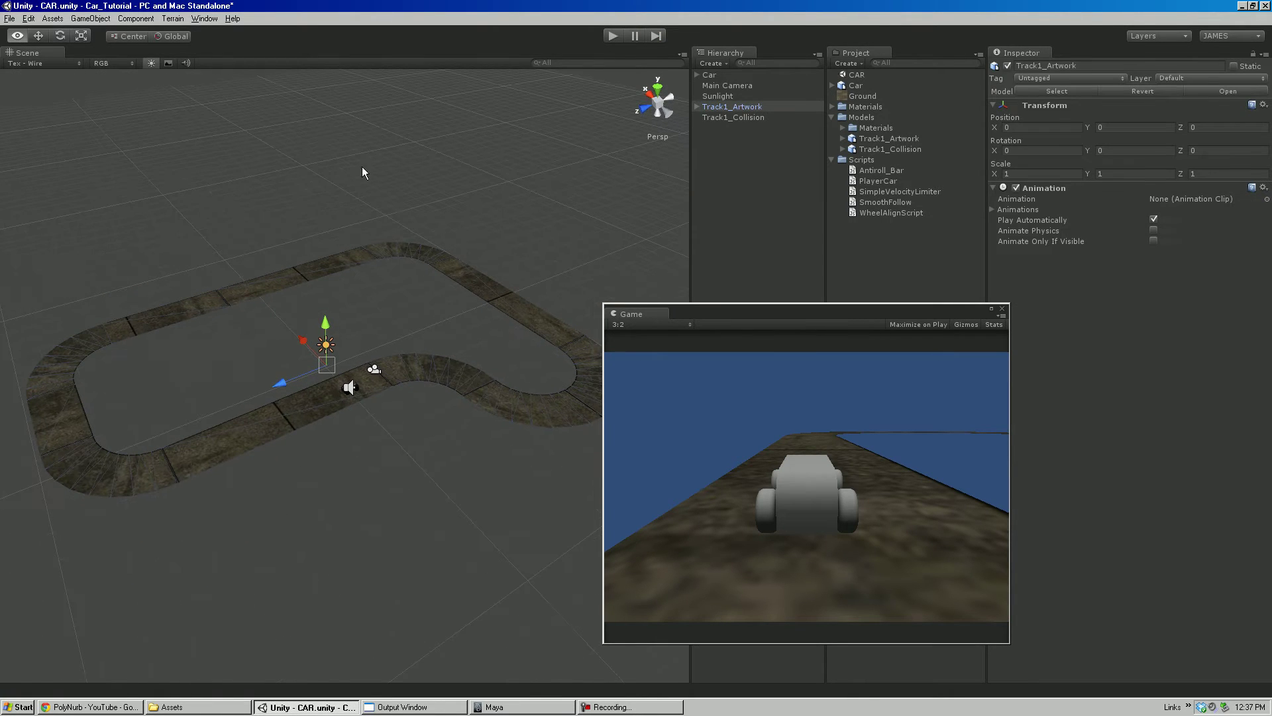
Create an empty game object and reset its position to the origin.
left_click(90, 17)
left_click(100, 29)
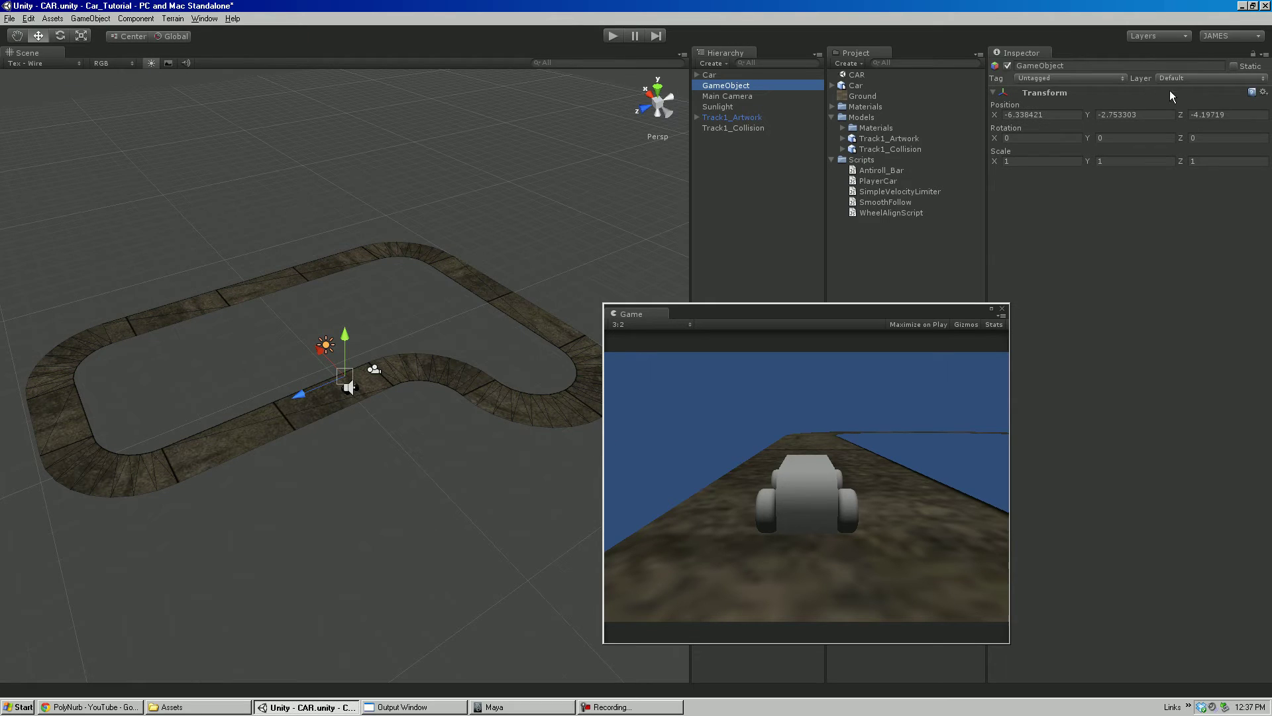
left_click(1263, 94)
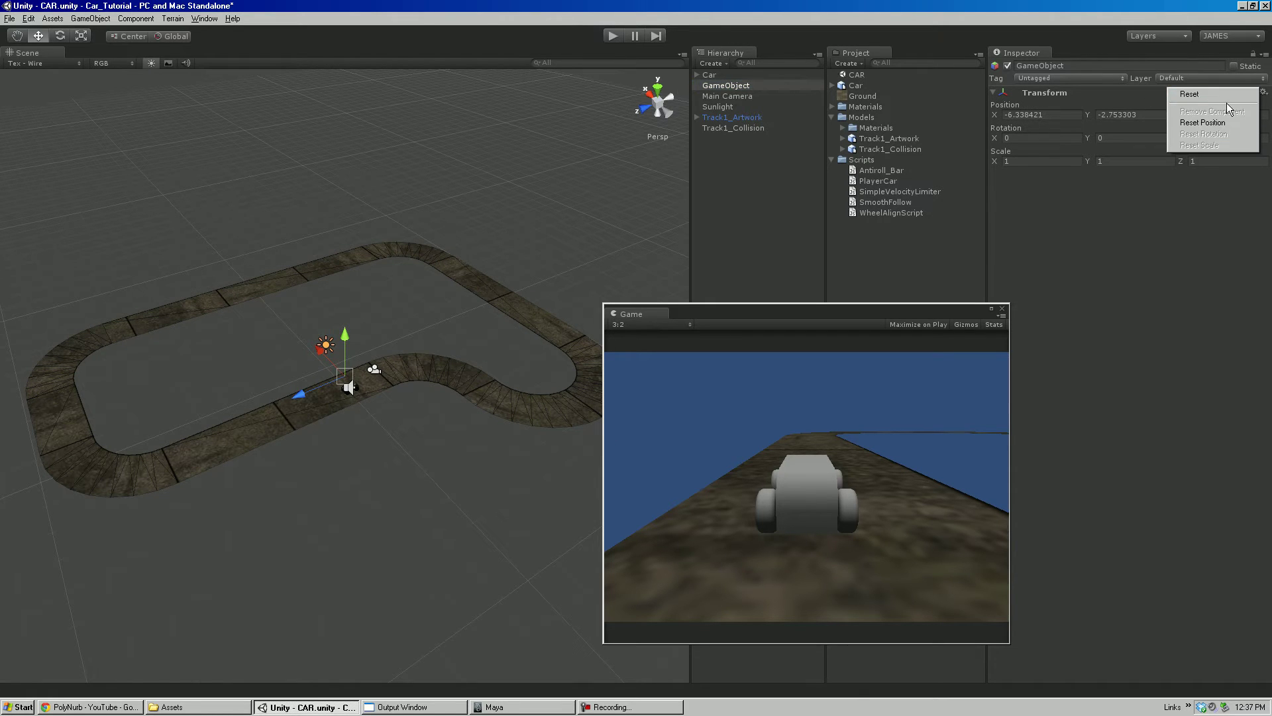
left_click(1213, 125)
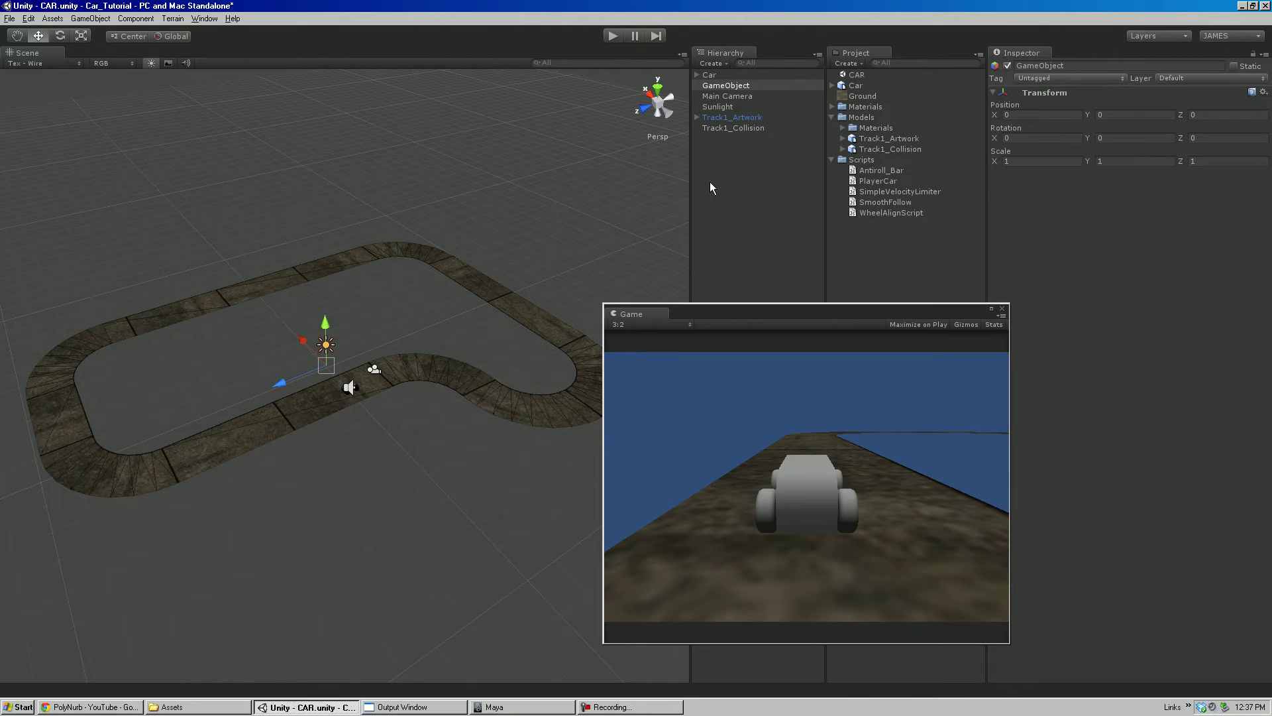
Rename the new empty game object as Track1_Collision.
left_click(725, 86)
left_click(725, 86)
type("Track1_Collision")
key("Return")
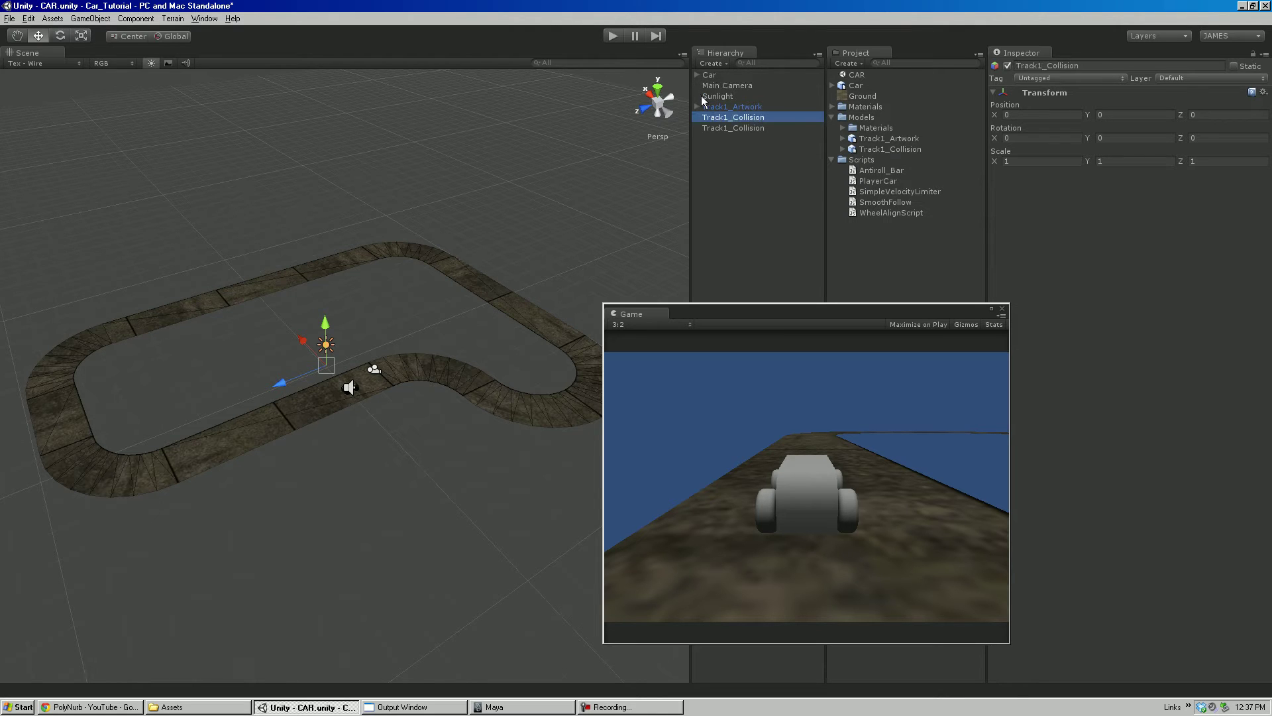
Add a Mesh Collider component to the new Track1_Collision object.
left_click(718, 106)
left_click(718, 117)
left_click(154, 19)
mouse_move(155, 53)
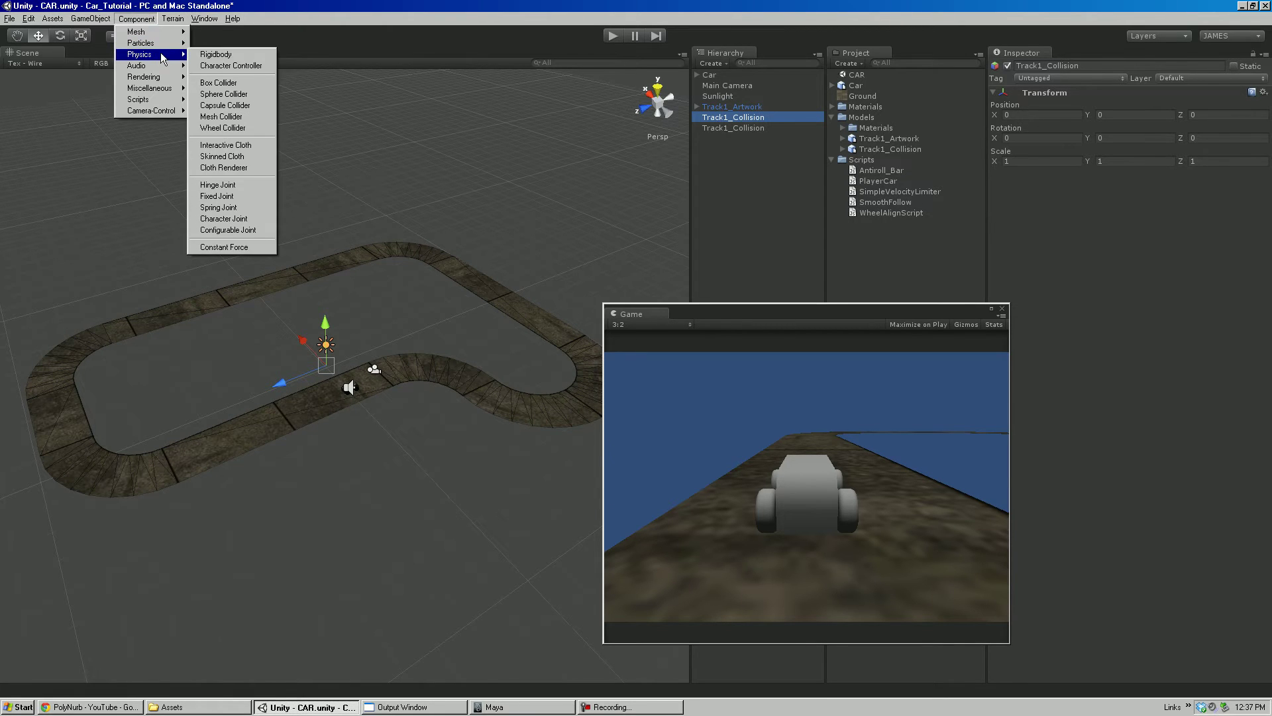
left_click(238, 117)
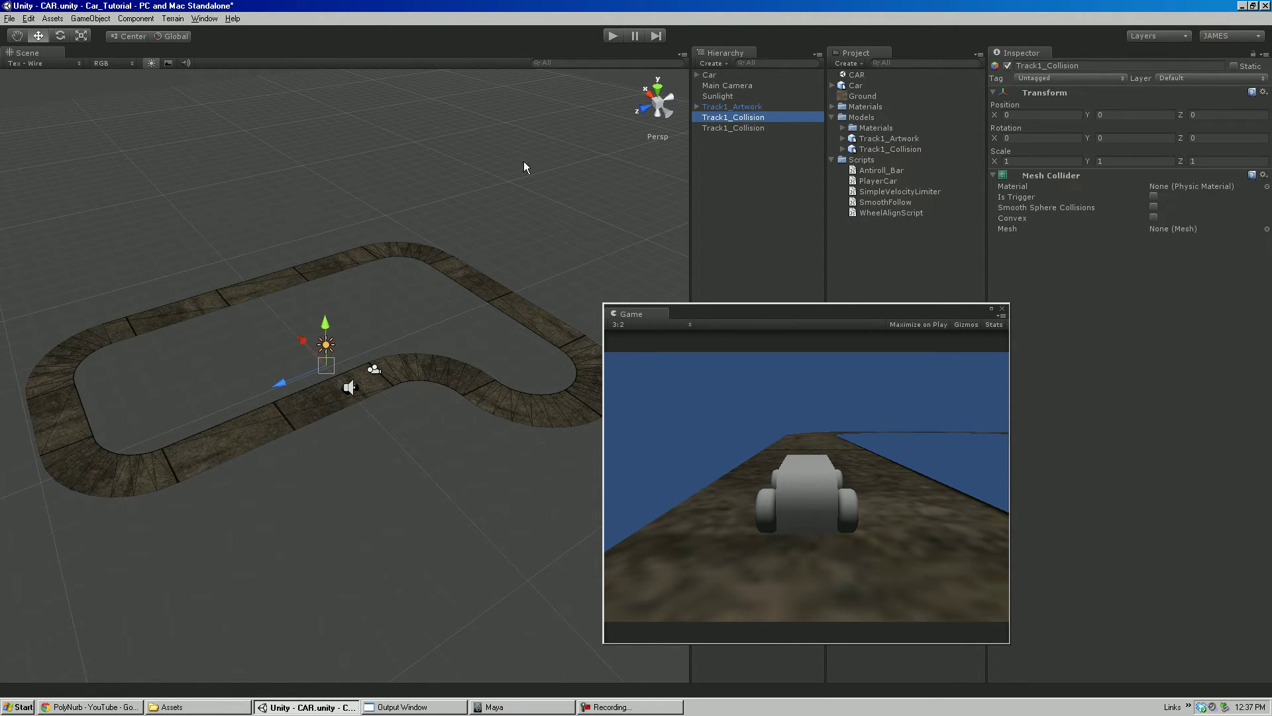
Delete the older duplicate Track1_Collision object that has no Mesh Collider from the scene hierarchy.
scroll(453, 216, "up", 2)
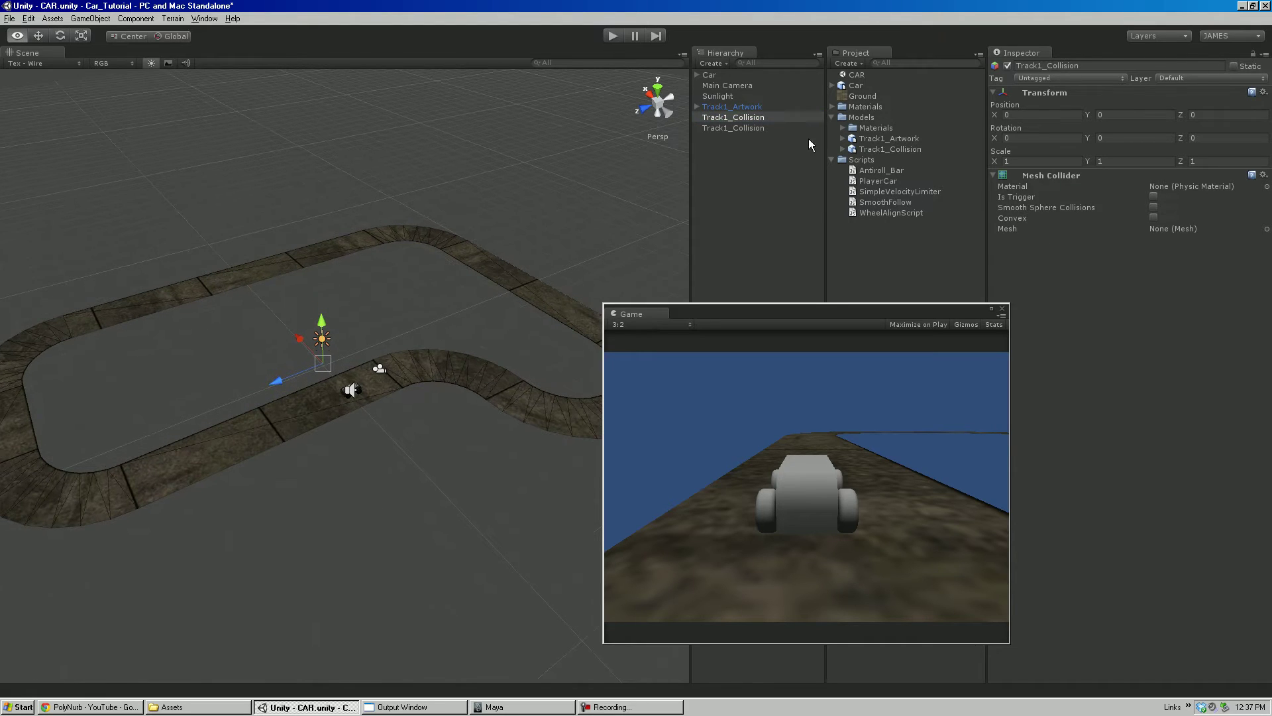
right_click(738, 129)
left_click(747, 193)
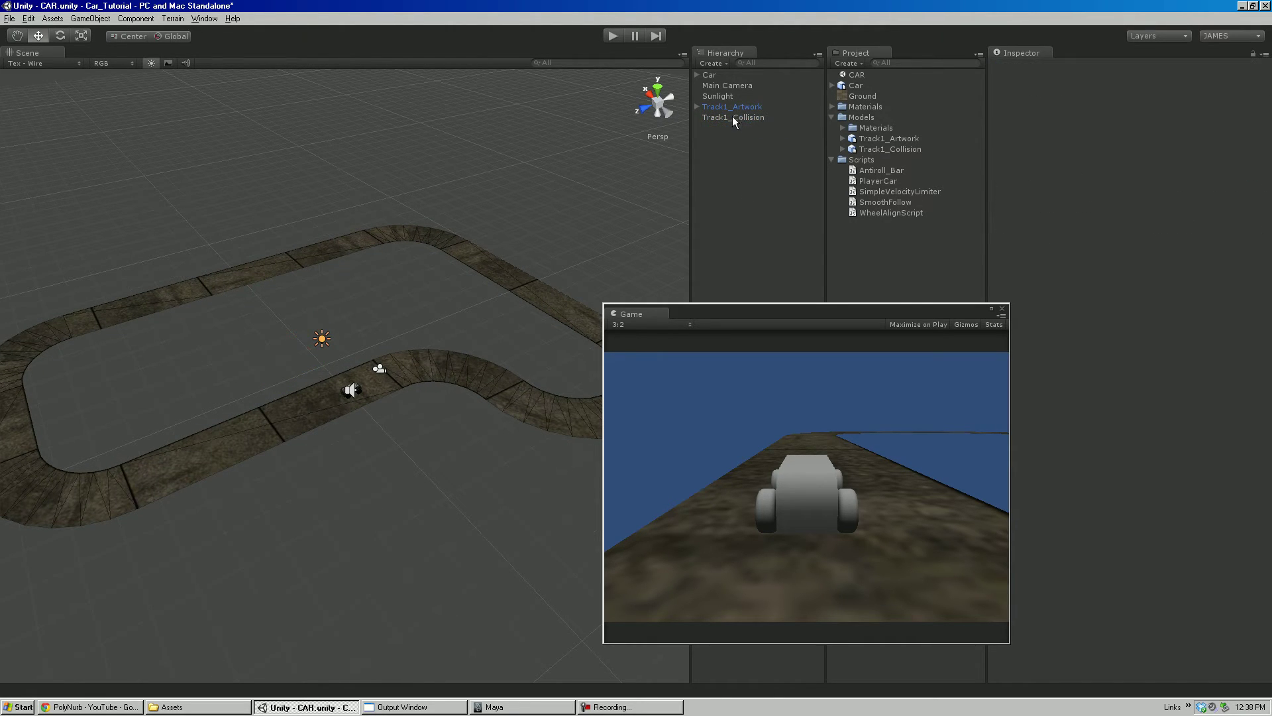
Assign the Track1_Collision mesh to the Mesh Collider of the remaining Track1_Collision object.
left_click(733, 117)
left_click_drag(414, 182, 404, 186, "alt")
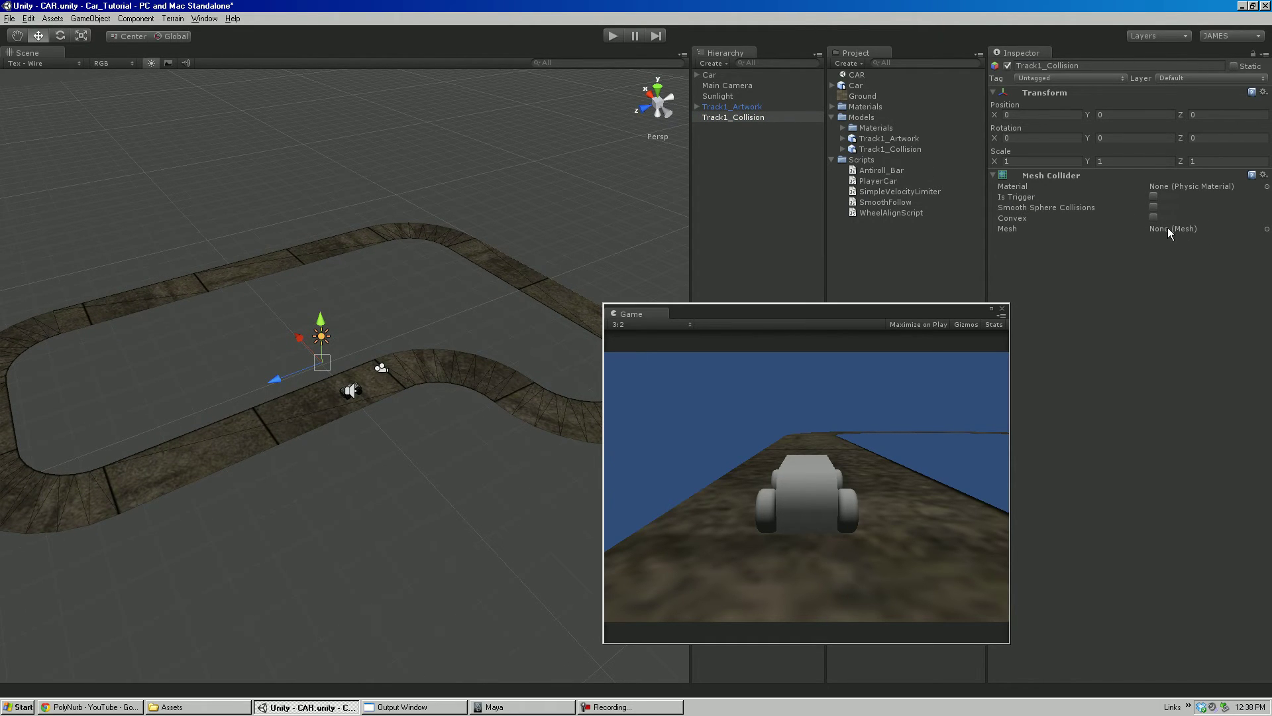
left_click(1267, 230)
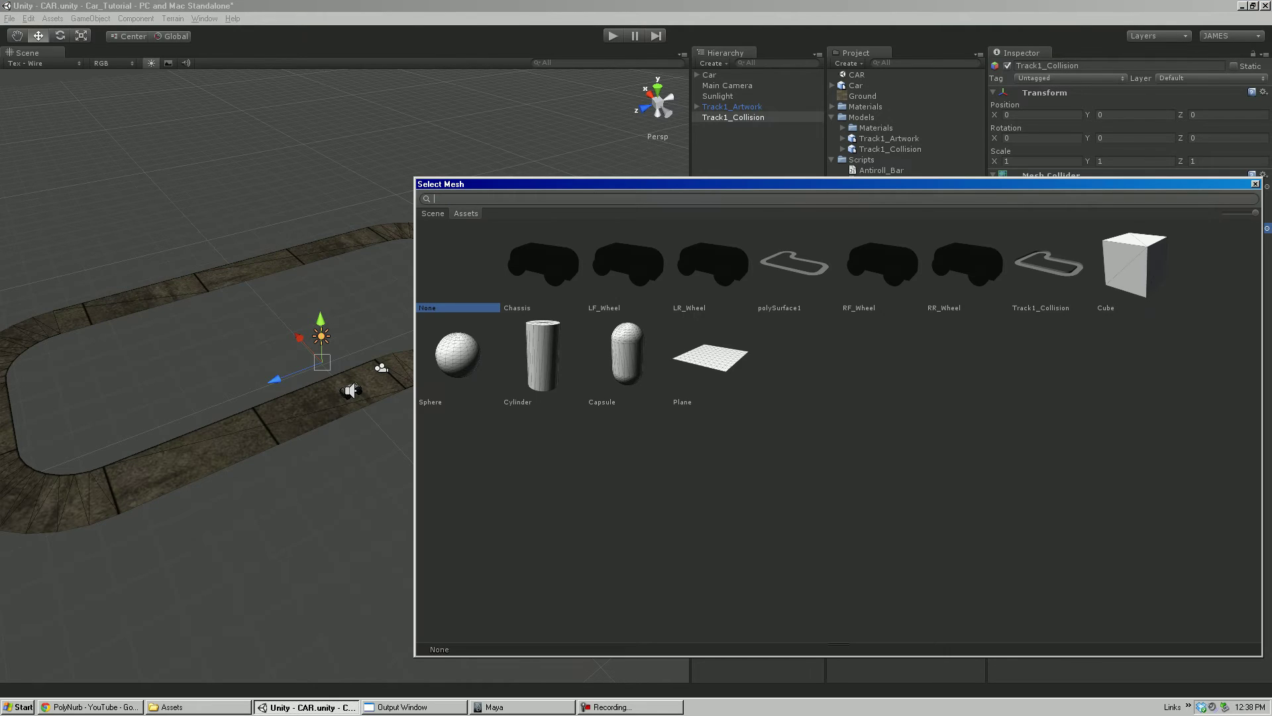
left_click(1053, 275)
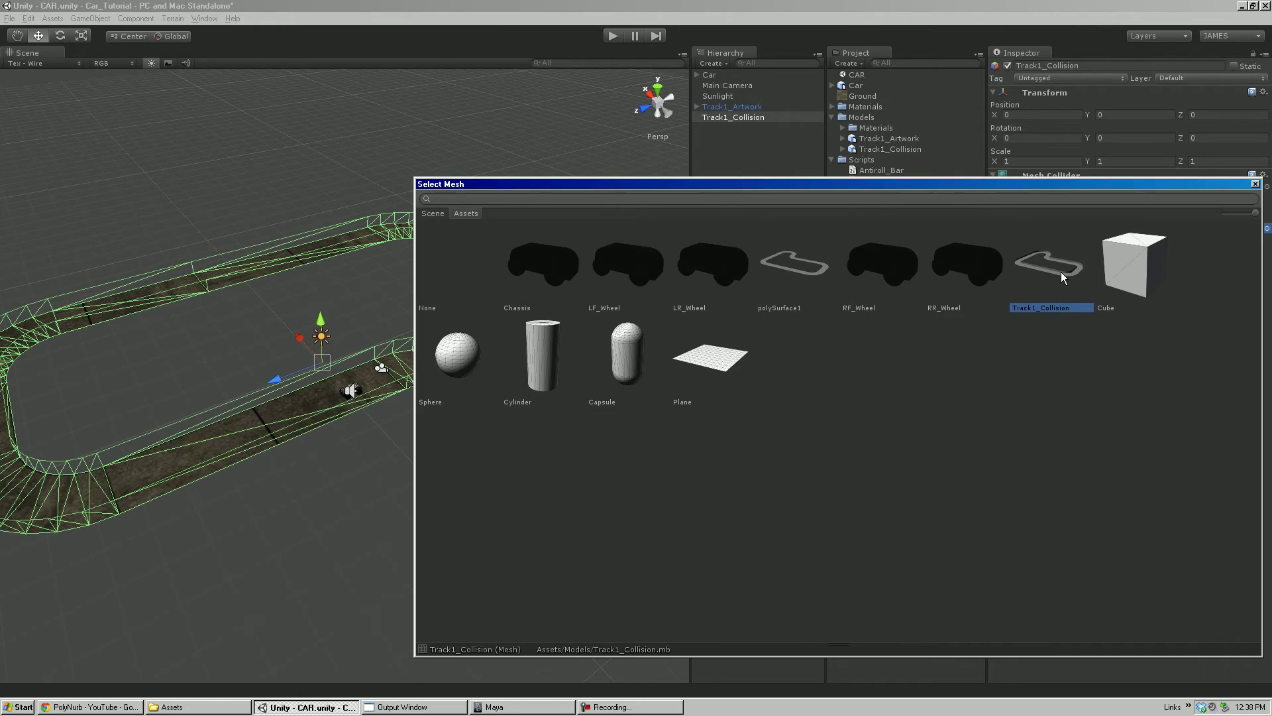
double_click(1060, 272)
Compare the Track1_Artwork model with the Track1_Collision collider around the car.
left_click_drag(631, 285, 464, 298, "alt")
left_click(731, 107)
left_click_drag(581, 161, 535, 203, "alt")
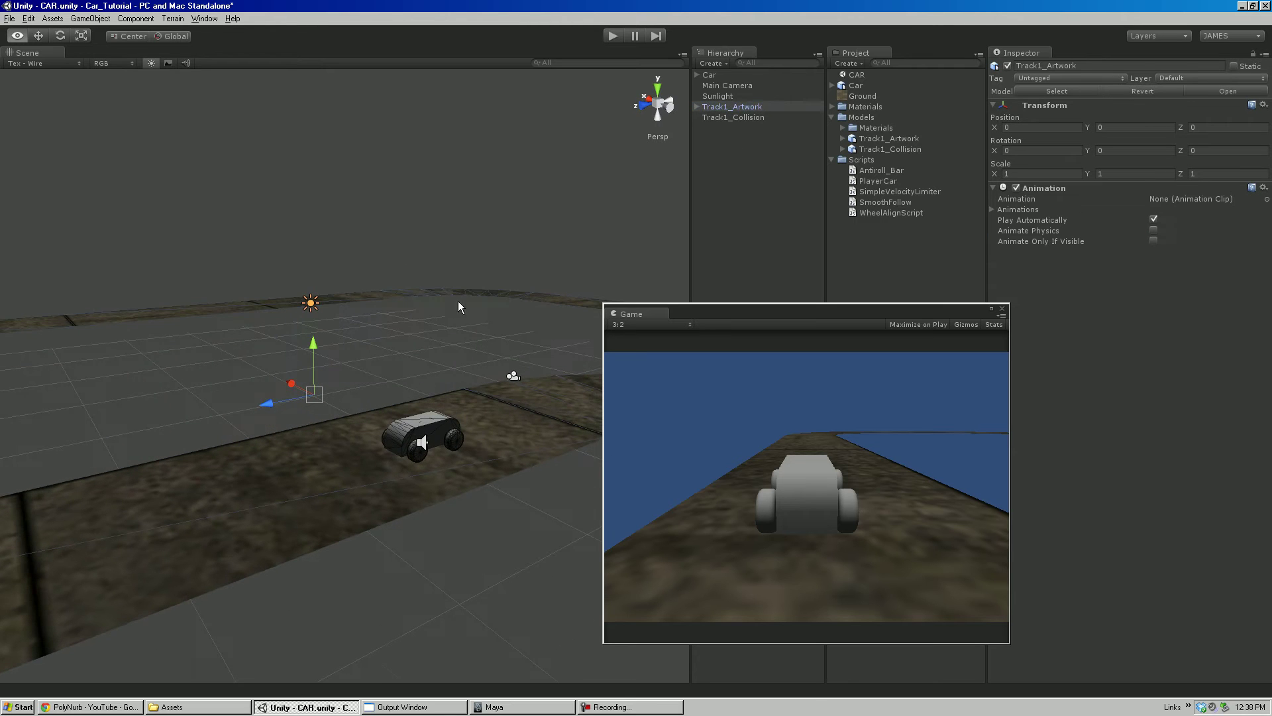
left_click(733, 117)
right_click_drag(375, 290, 281, 337, "alt")
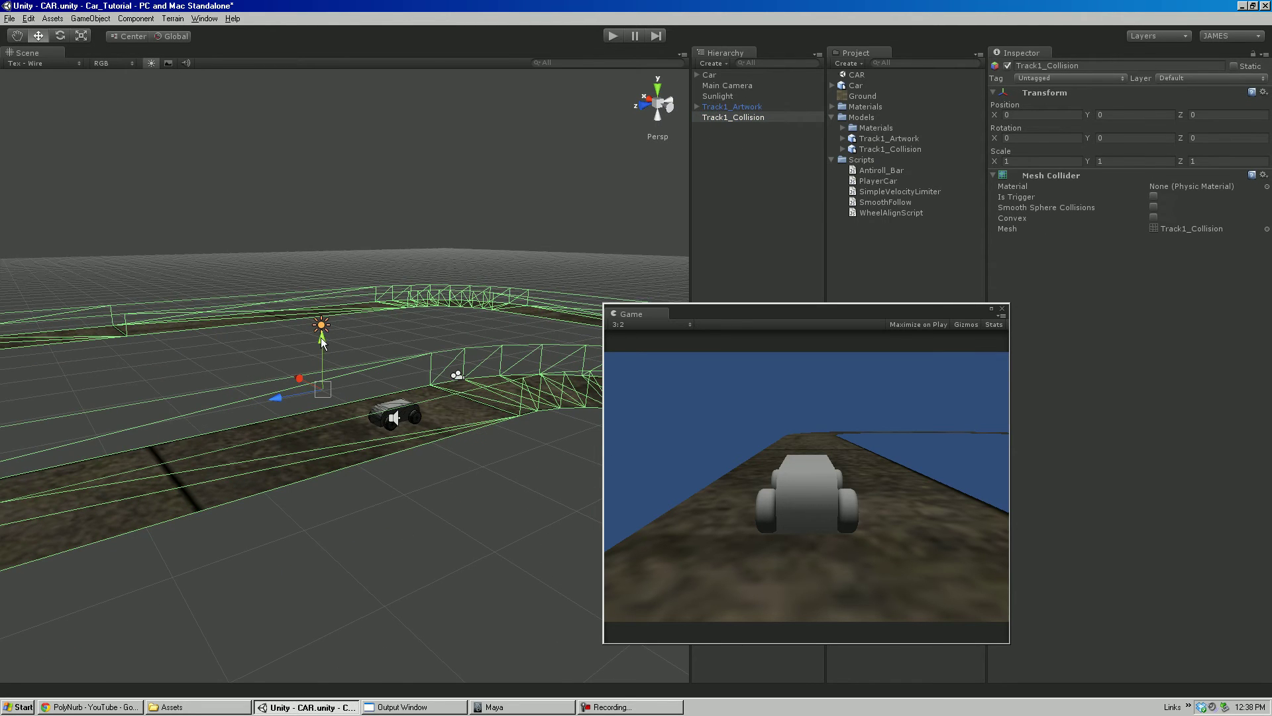
Try raising the Track1_Collision object above the artwork and undo the move.
left_click_drag(322, 339, 320, 151)
left_click_drag(433, 229, 344, 272, "alt")
key("ctrl+z")
Examine the collider around the whole track and move the floating Game view slightly aside.
left_click_drag(424, 357, 183, 372, "alt")
right_click_drag(183, 372, 795, 589, "alt")
left_click_drag(489, 460, 359, 291, "alt")
left_click_drag(702, 306, 742, 322)
left_click_drag(408, 279, 406, 303, "alt")
left_click_drag(546, 282, 569, 268, "alt")
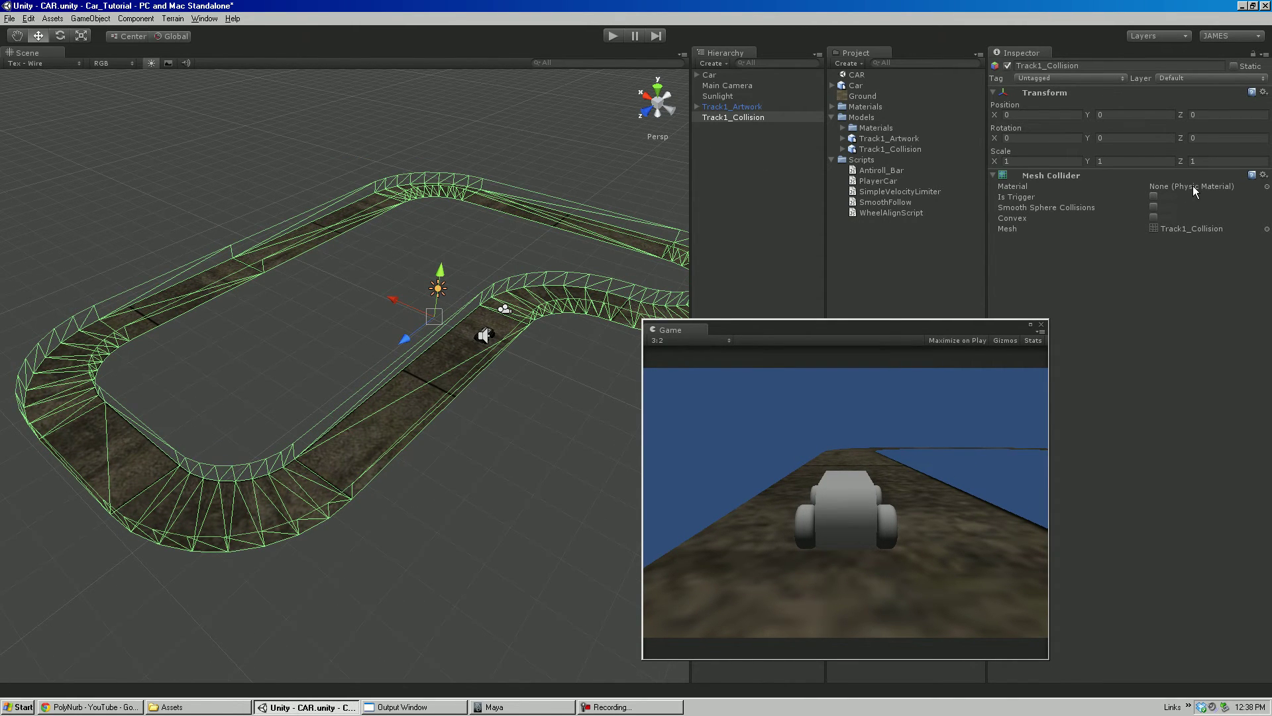
Play the scene and examine how the car rests on the artwork and the collision mesh.
left_click(742, 106)
left_click(611, 36)
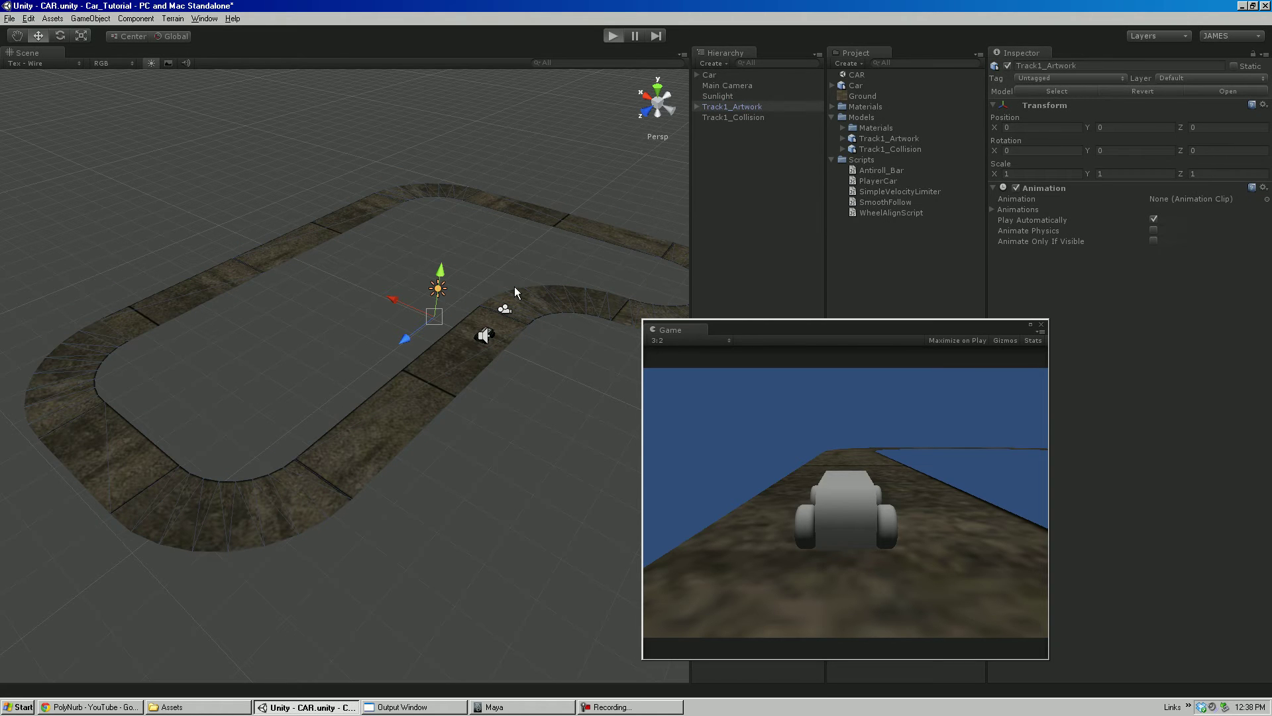
middle_click_drag(428, 339, 170, 375)
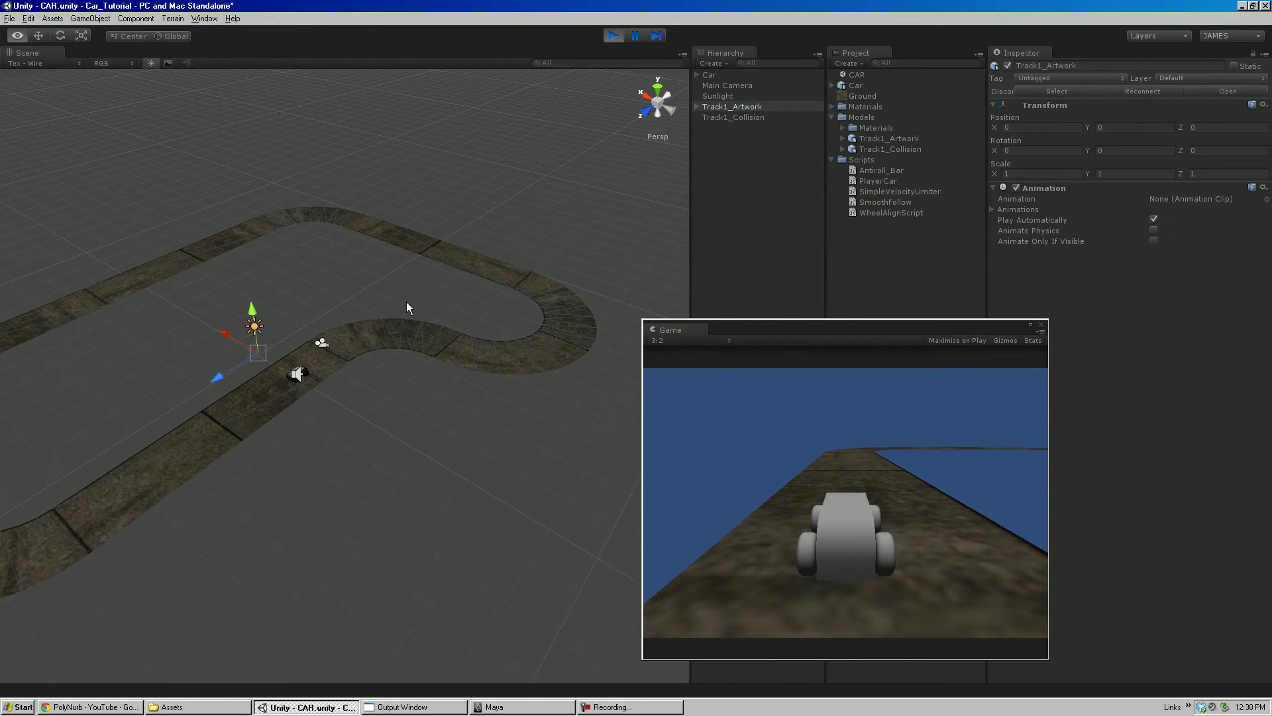
right_click_drag(407, 302, 789, 590, "alt")
left_click_drag(411, 463, 350, 409, "alt")
scroll(349, 416, "down", 5)
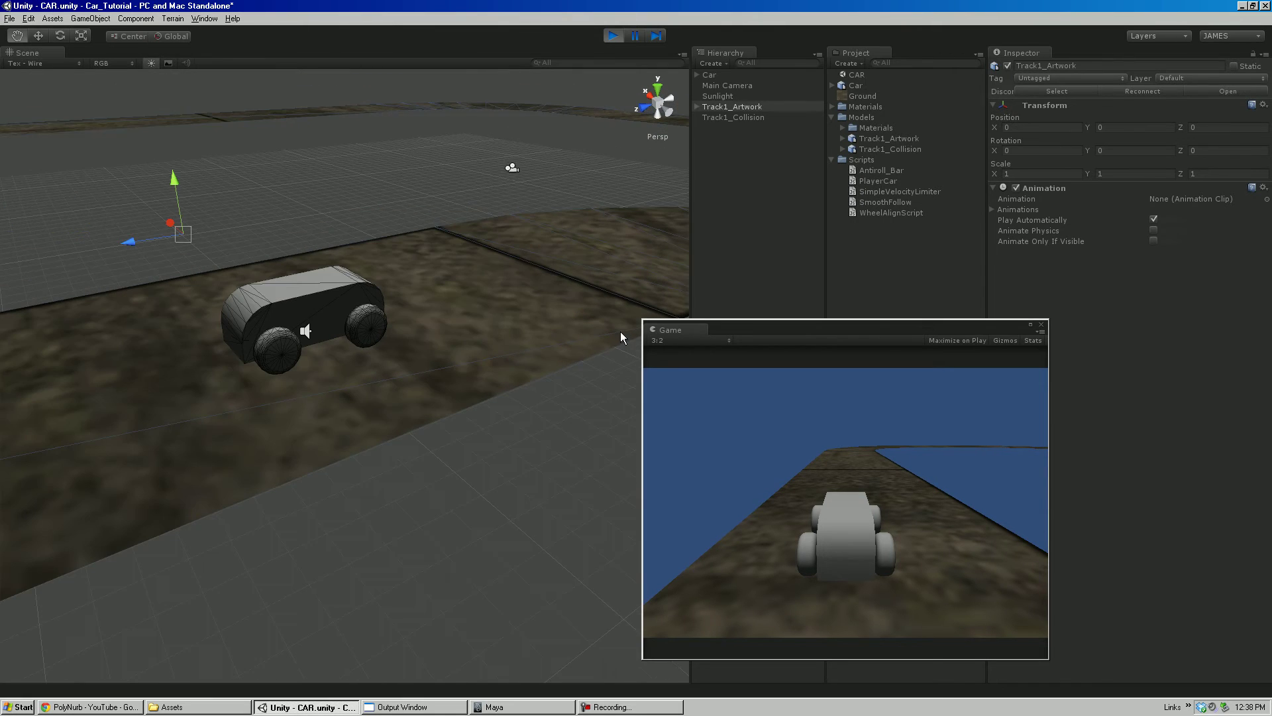
left_click(737, 118)
left_click_drag(255, 219, 305, 227, "alt")
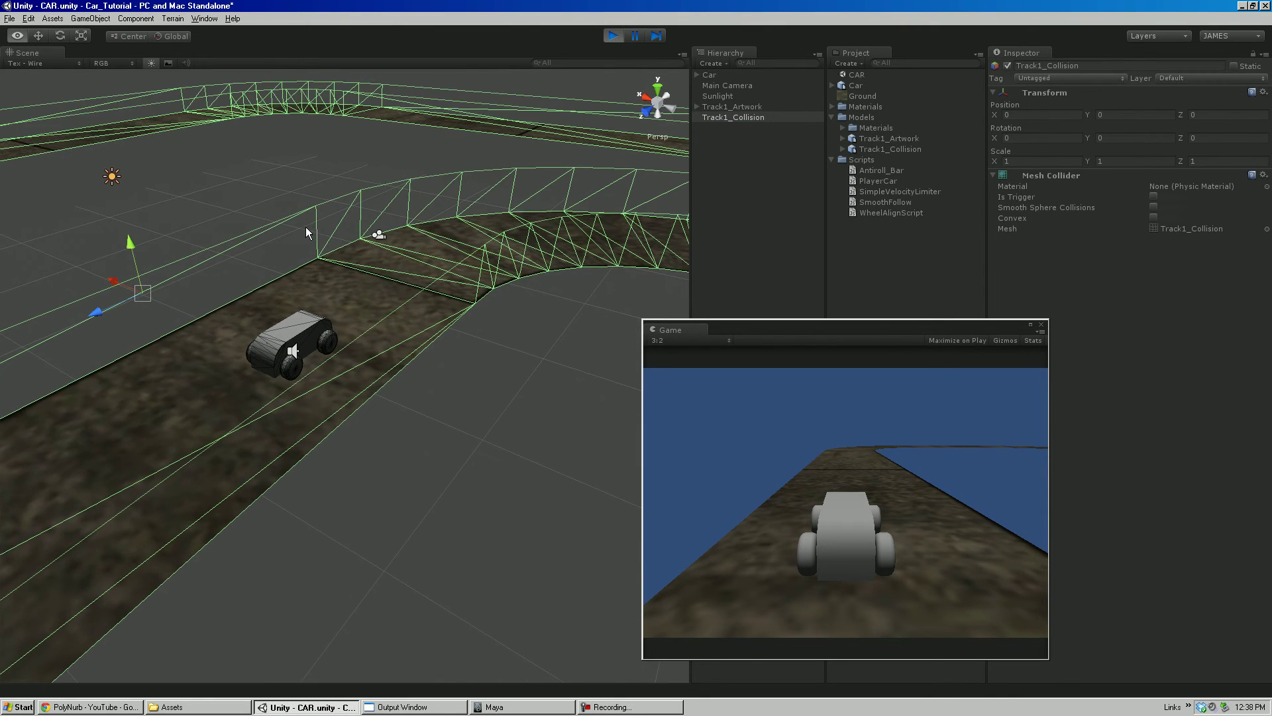
Deactivate Track1_Artwork and its children during play, test-drive the car on the collider alone, and stop playing.
left_click(735, 107)
left_click(1008, 67)
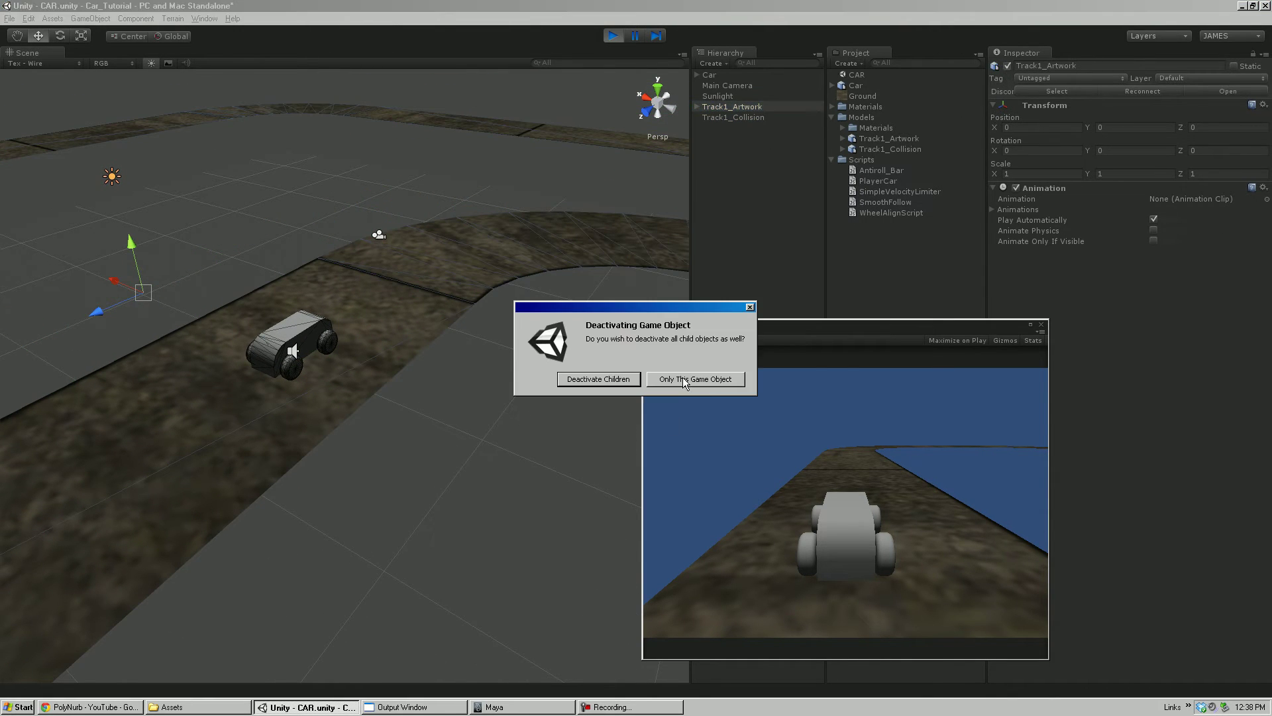
left_click(628, 381)
scroll(520, 375, "down", 2)
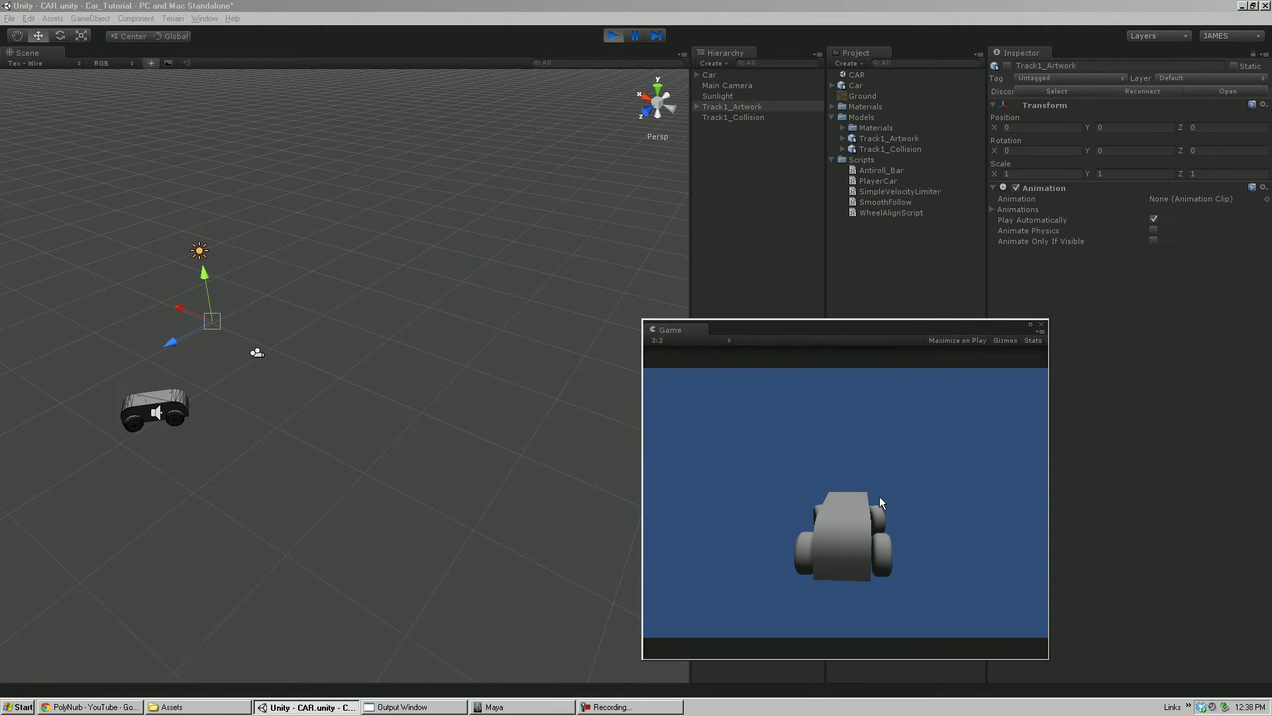
key("Down")
key("Right")
key("Left")
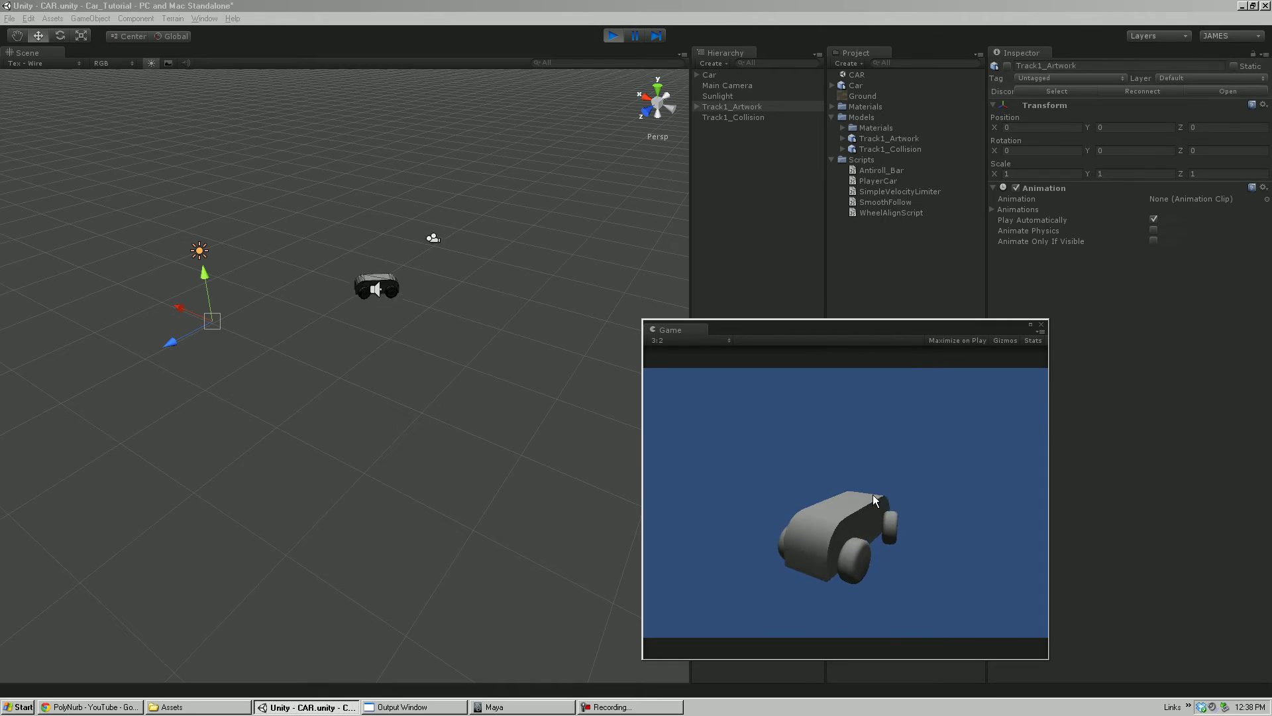
left_click(613, 35)
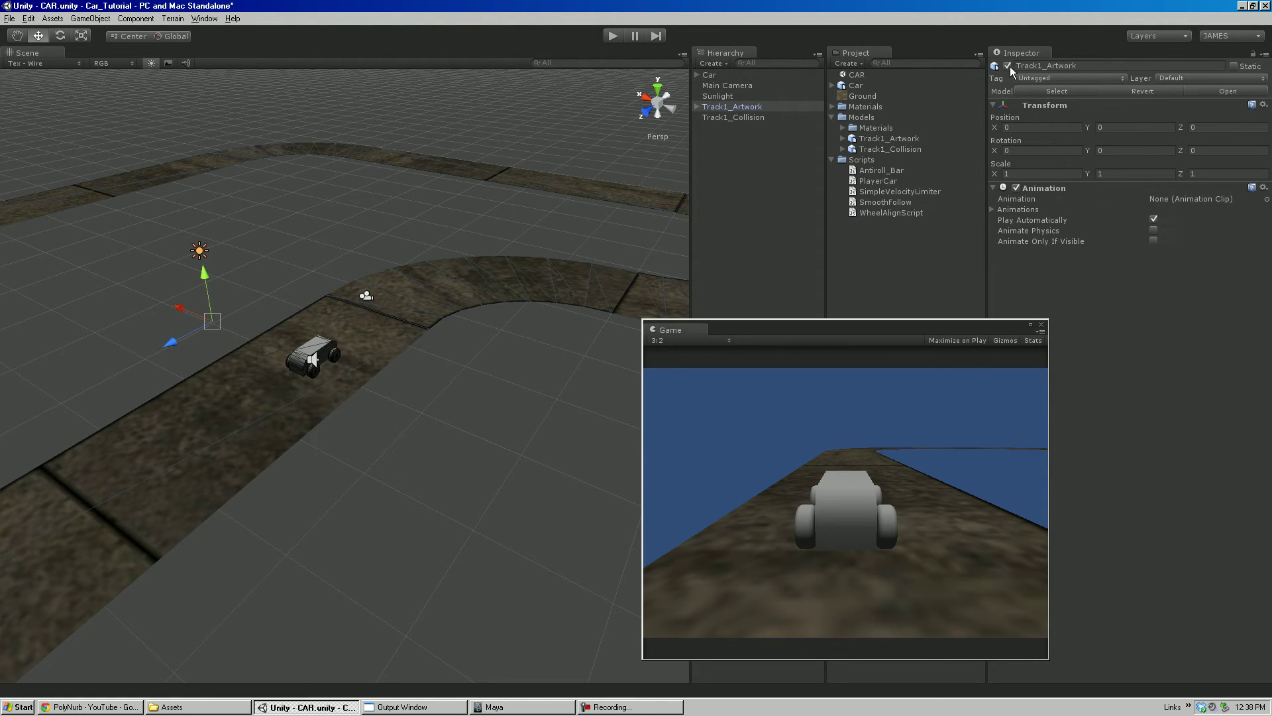
Examine how the Track1_Collision walls line up with the edges of the textured track.
left_click(755, 107)
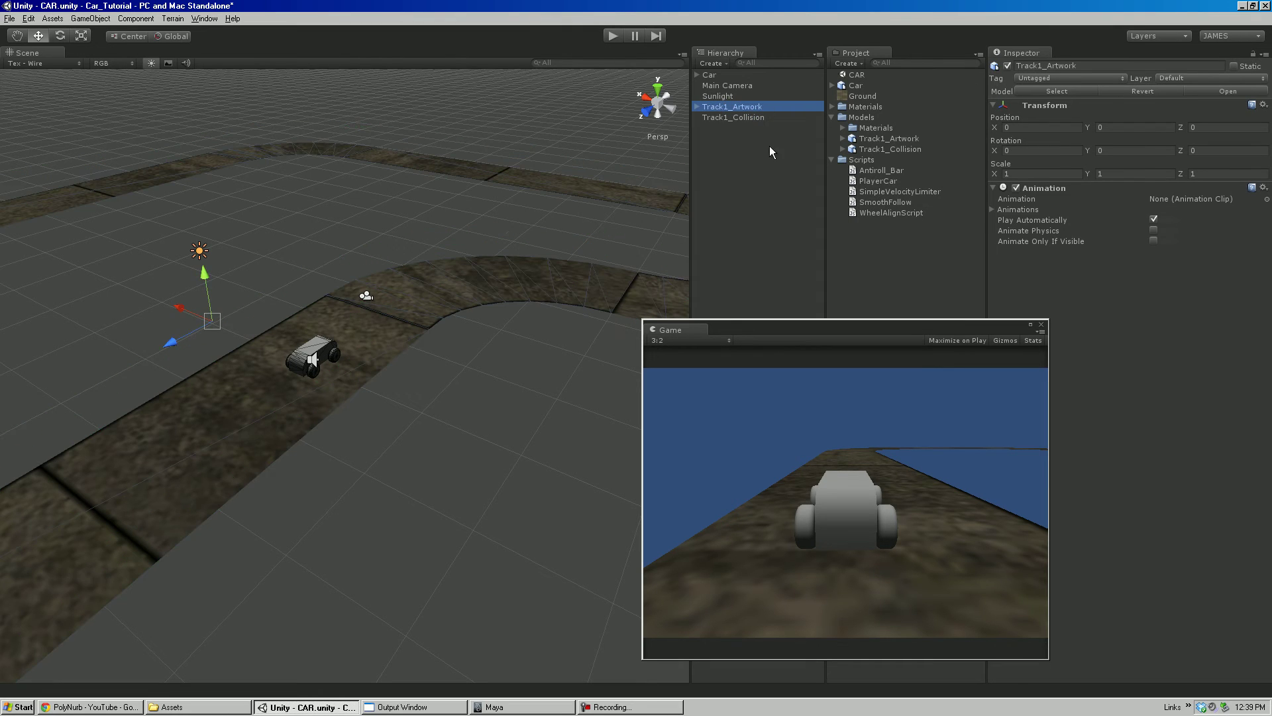
left_click_drag(343, 205, 483, 277, "alt")
left_click(722, 117)
scroll(597, 145, "down", 2)
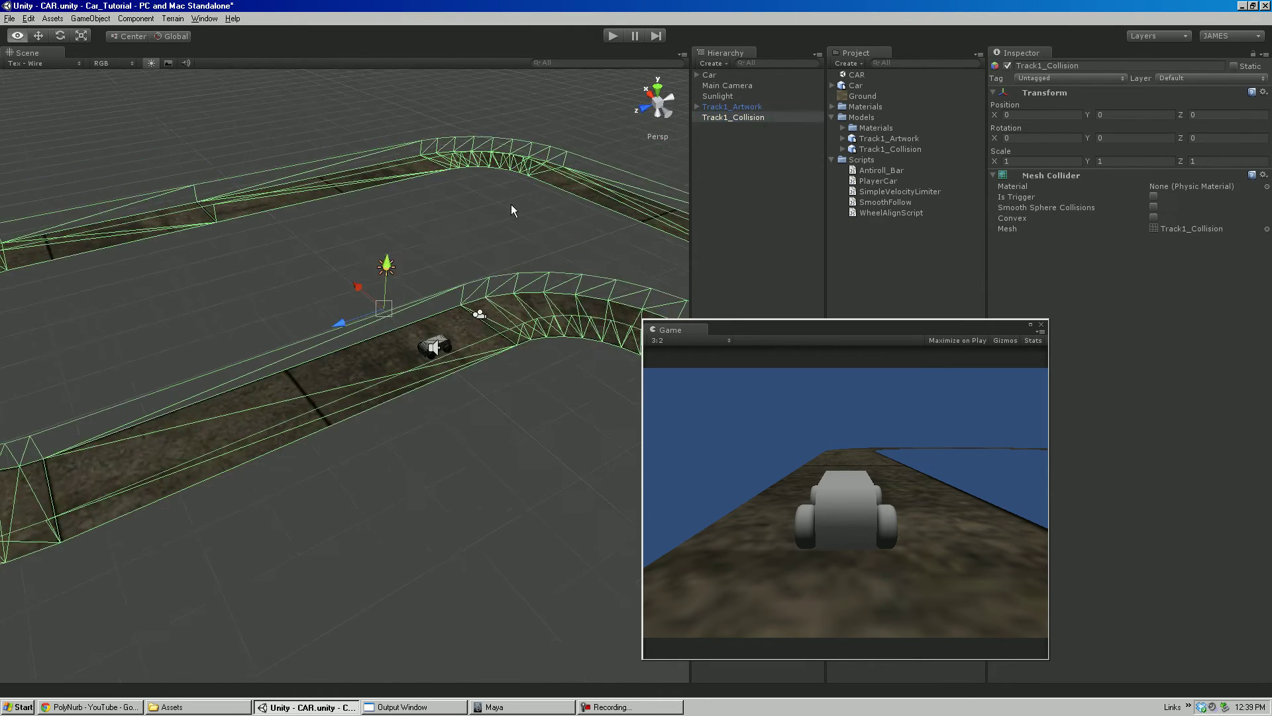
Deactivate Track1_Artwork with its children to hide the track, and reactivate them.
left_click(722, 109)
left_click(1007, 66)
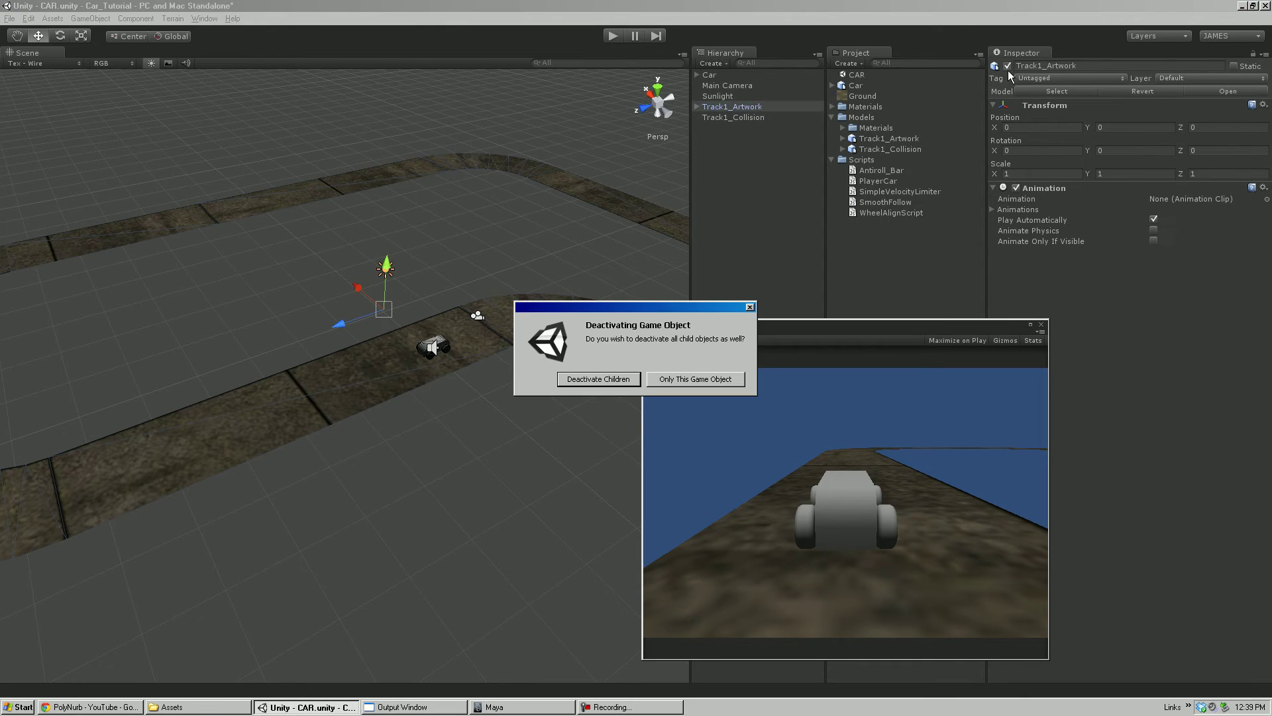
left_click(626, 383)
left_click_drag(368, 323, 243, 309, "alt")
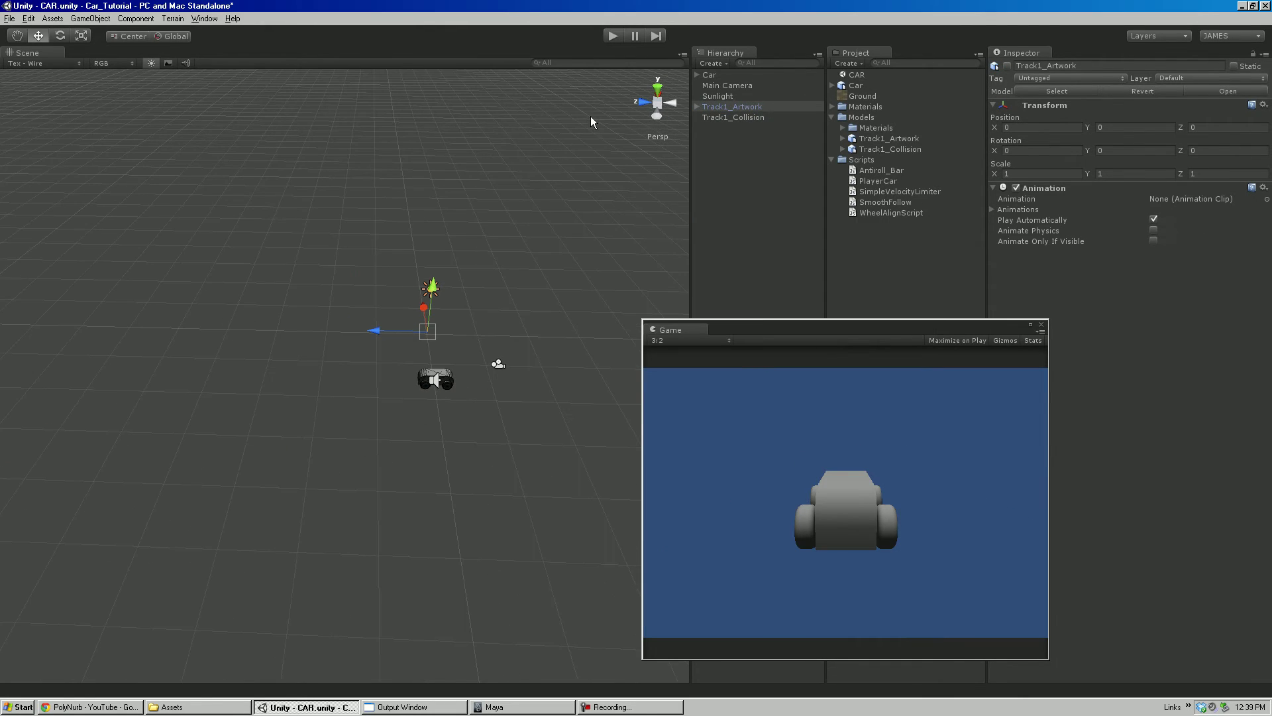
left_click(1008, 66)
left_click(598, 378)
left_click_drag(368, 338, 618, 95, "alt")
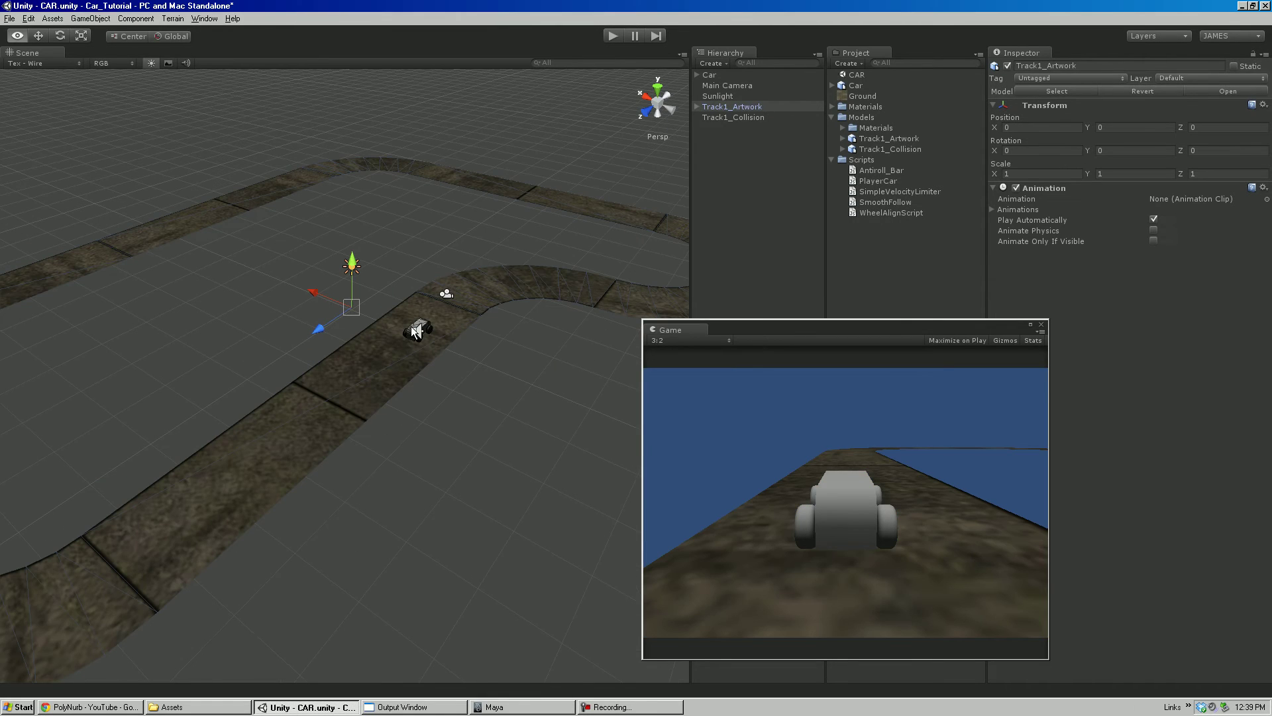
Play the scene with Track1_Collision selected, test-drive the car along the walled track, and stop playing.
left_click(612, 37)
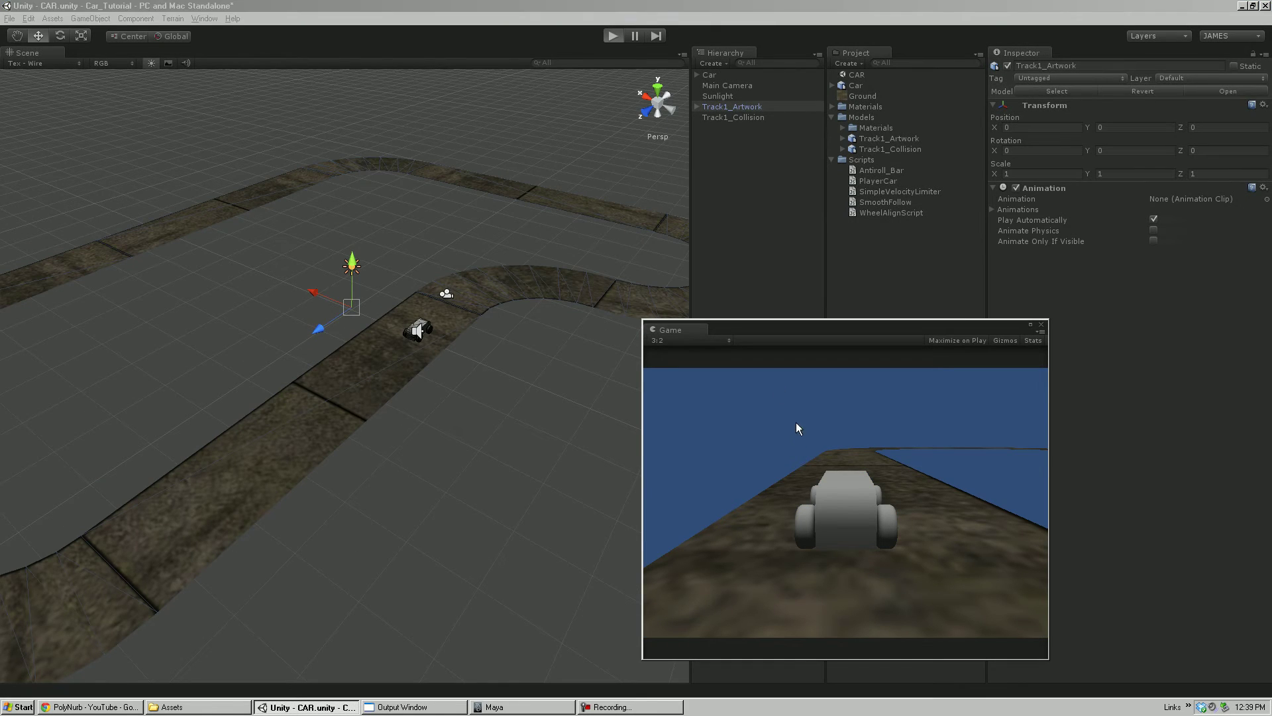
left_click(740, 118)
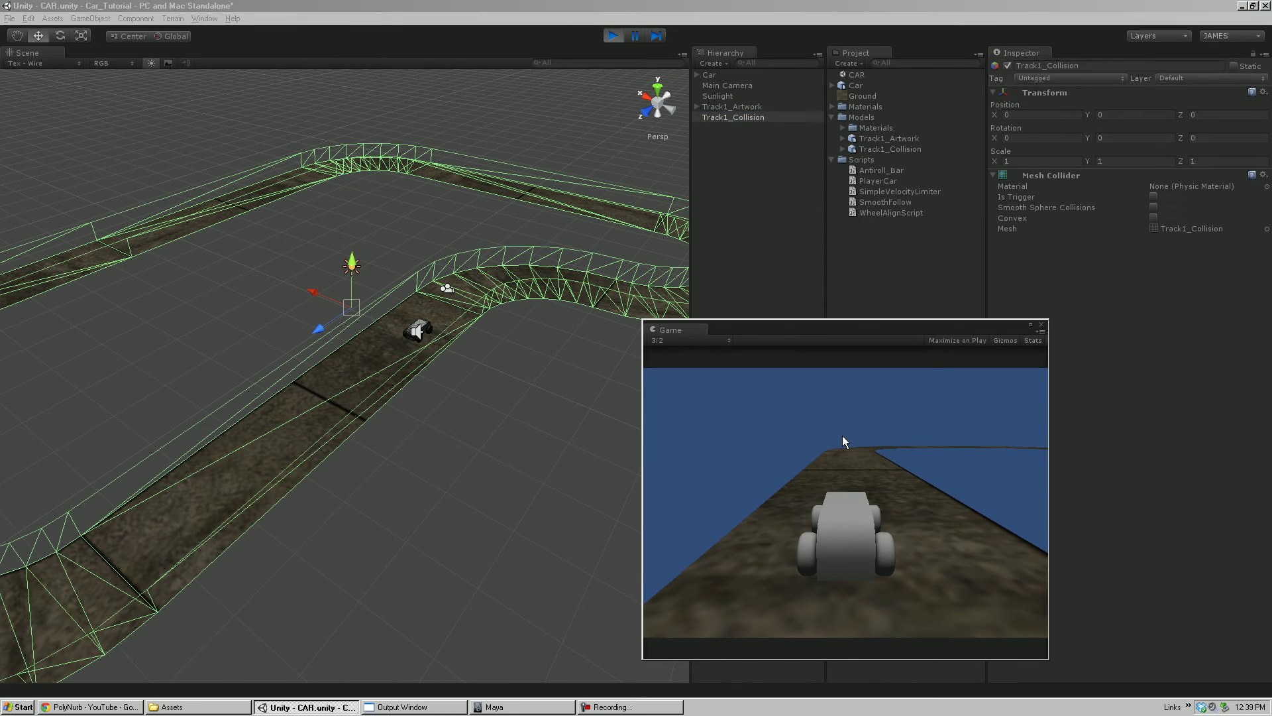
key("Up")
key("Right")
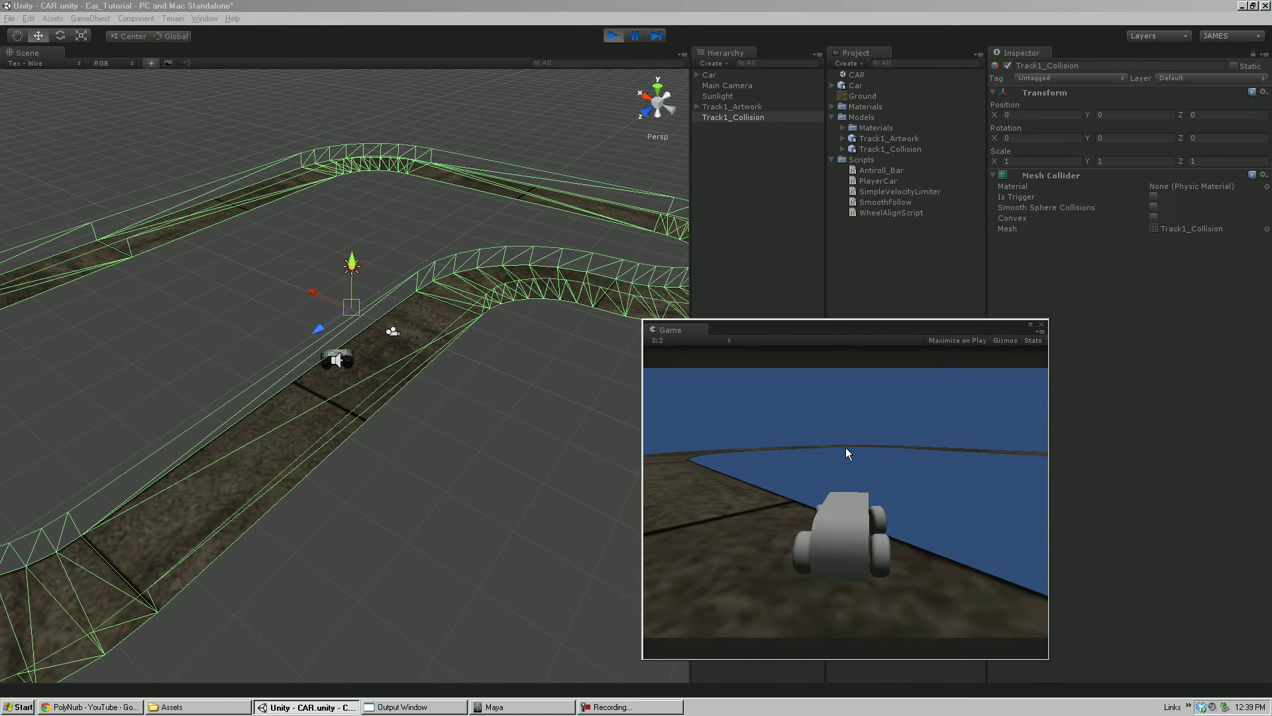
key("Down")
key("Up")
key("Left")
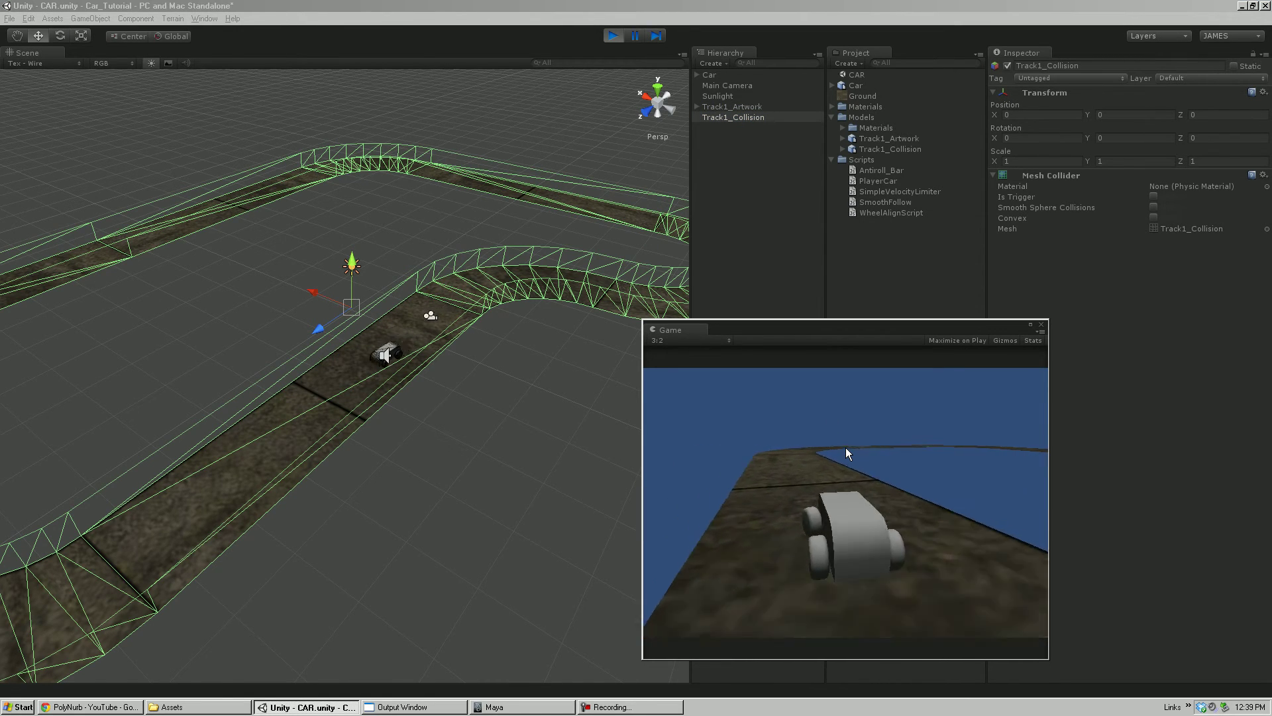
key("Up")
key("Right")
key("Up")
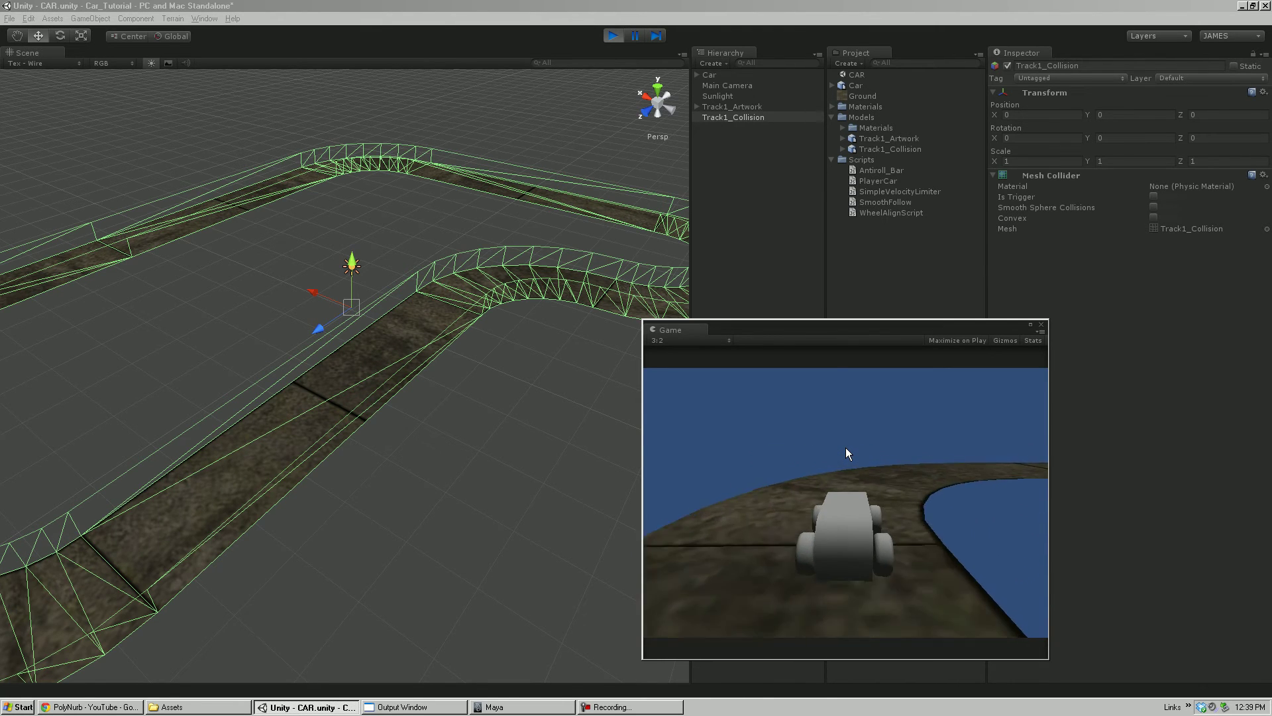
key("Right")
key("Up")
key("Right")
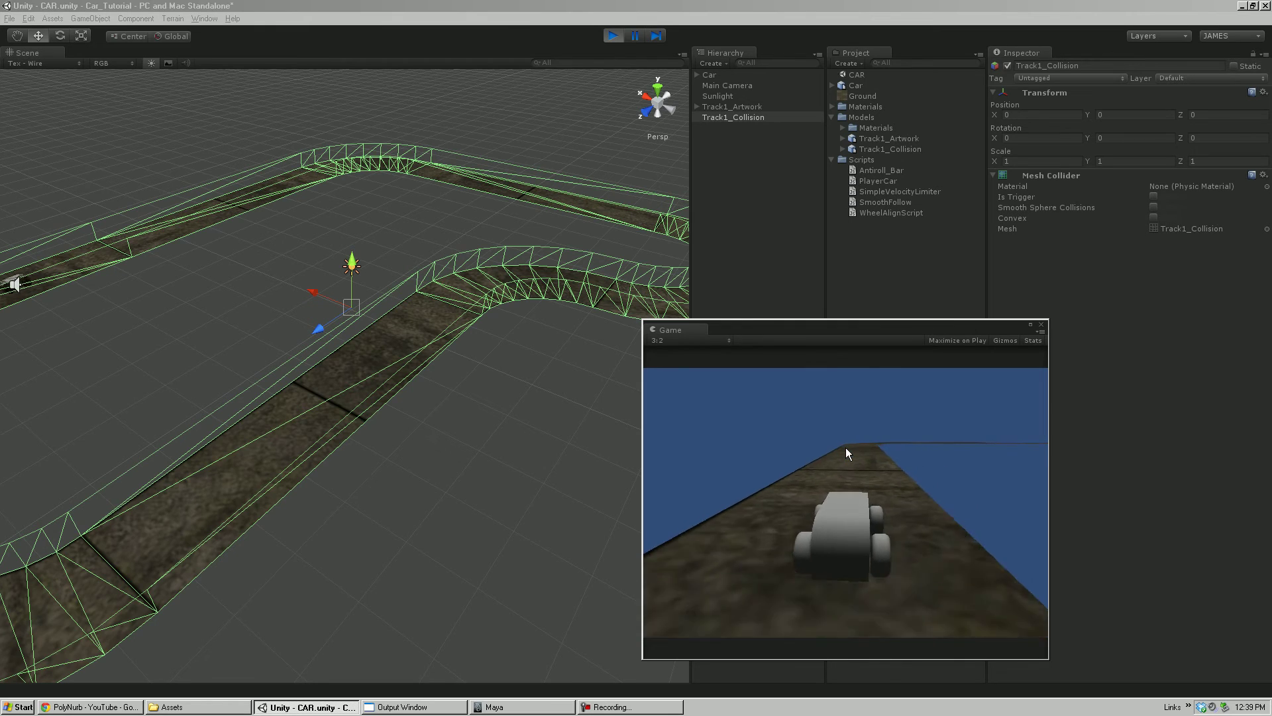
key("Up")
key("Right")
key("Left")
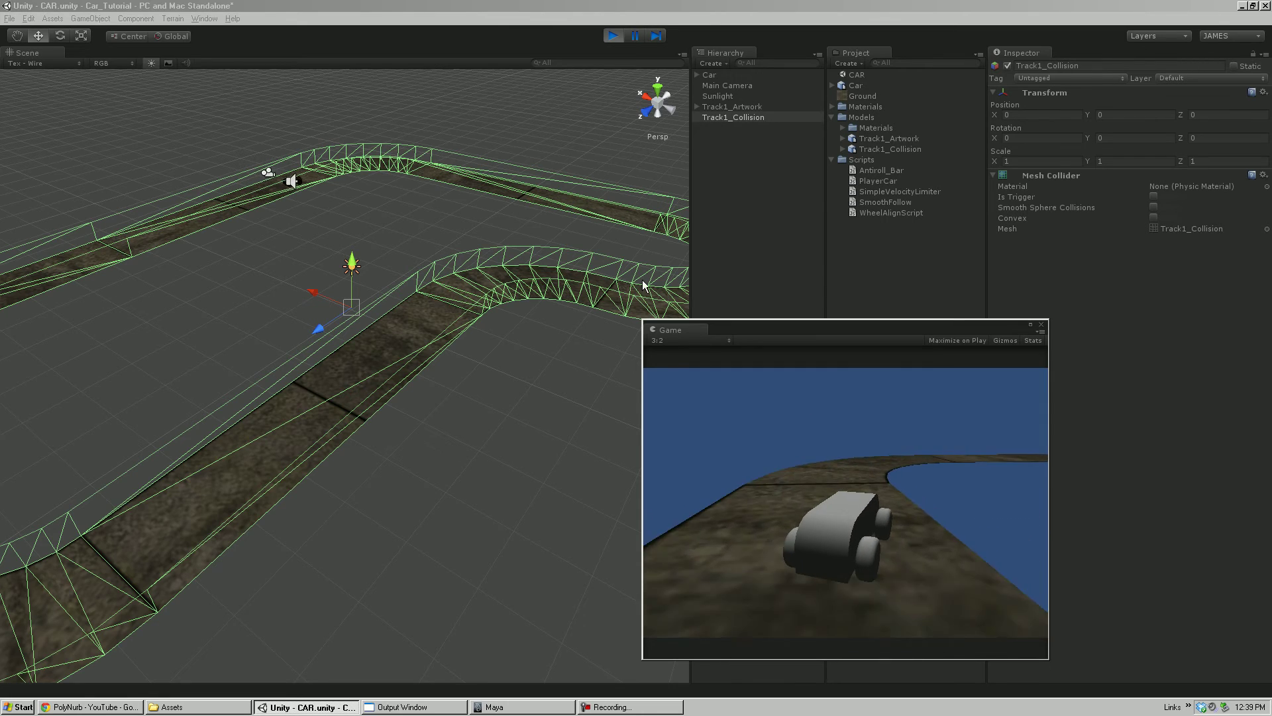
left_click(615, 36)
Examine the Track1_Collision wireframe around the car, the straight sections and the curved walls of the track.
scroll(463, 412, "up", 6)
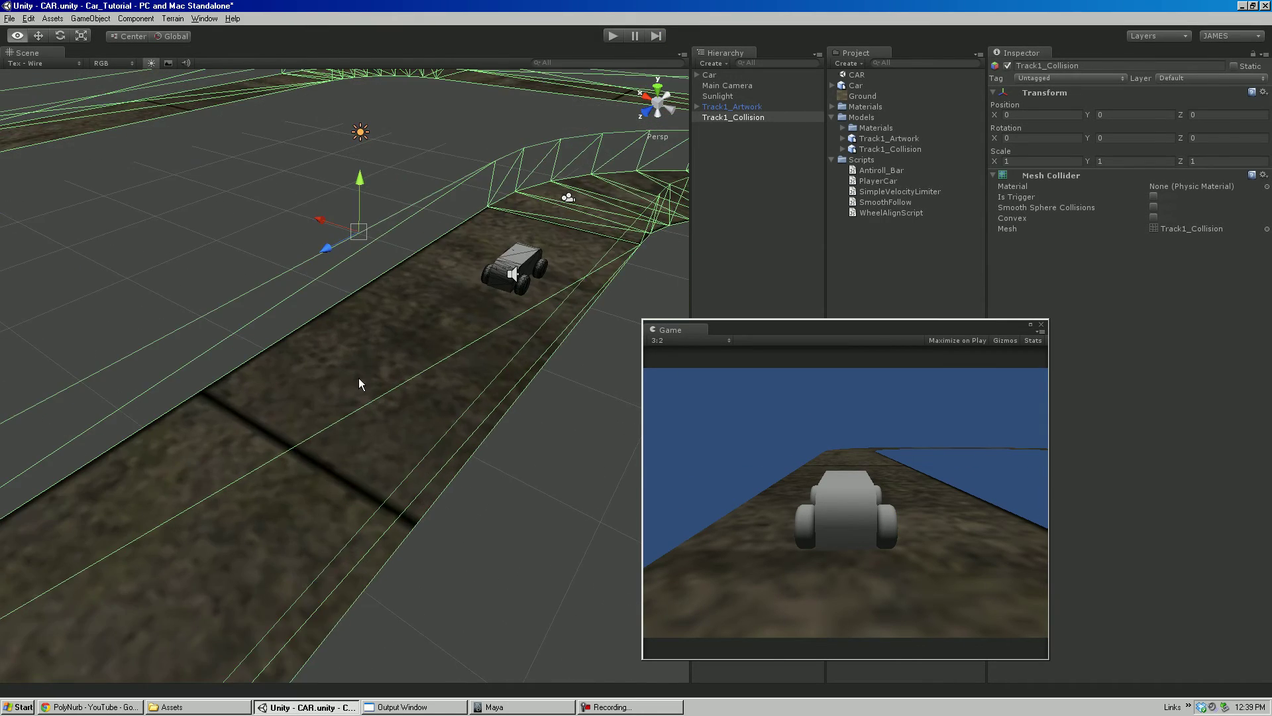
left_click_drag(375, 363, 364, 378, "alt")
right_click_drag(332, 420, 343, 407, "alt")
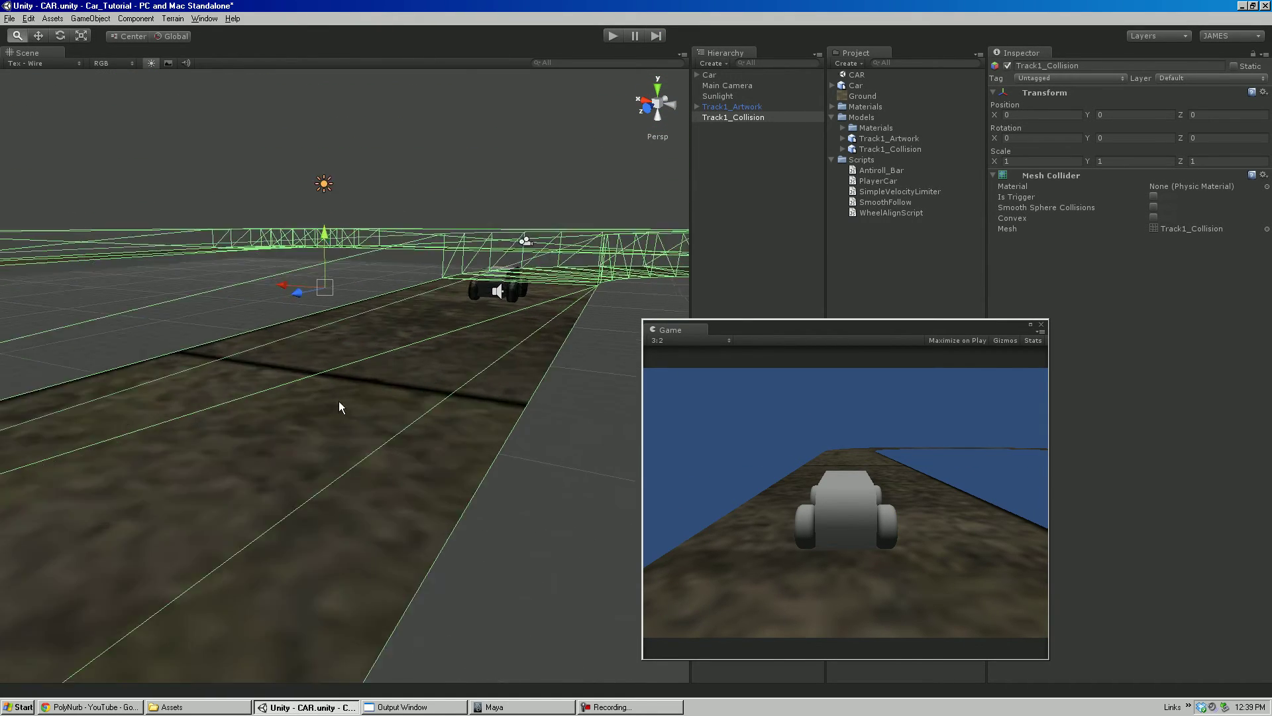
left_click_drag(342, 402, 344, 371, "alt")
left_click_drag(456, 372, 452, 296, "alt")
right_click_drag(452, 296, 410, 265, "alt")
left_click_drag(451, 337, 379, 427, "alt")
middle_click_drag(379, 427, 530, 342, "alt")
right_click_drag(530, 341, 301, 303, "alt")
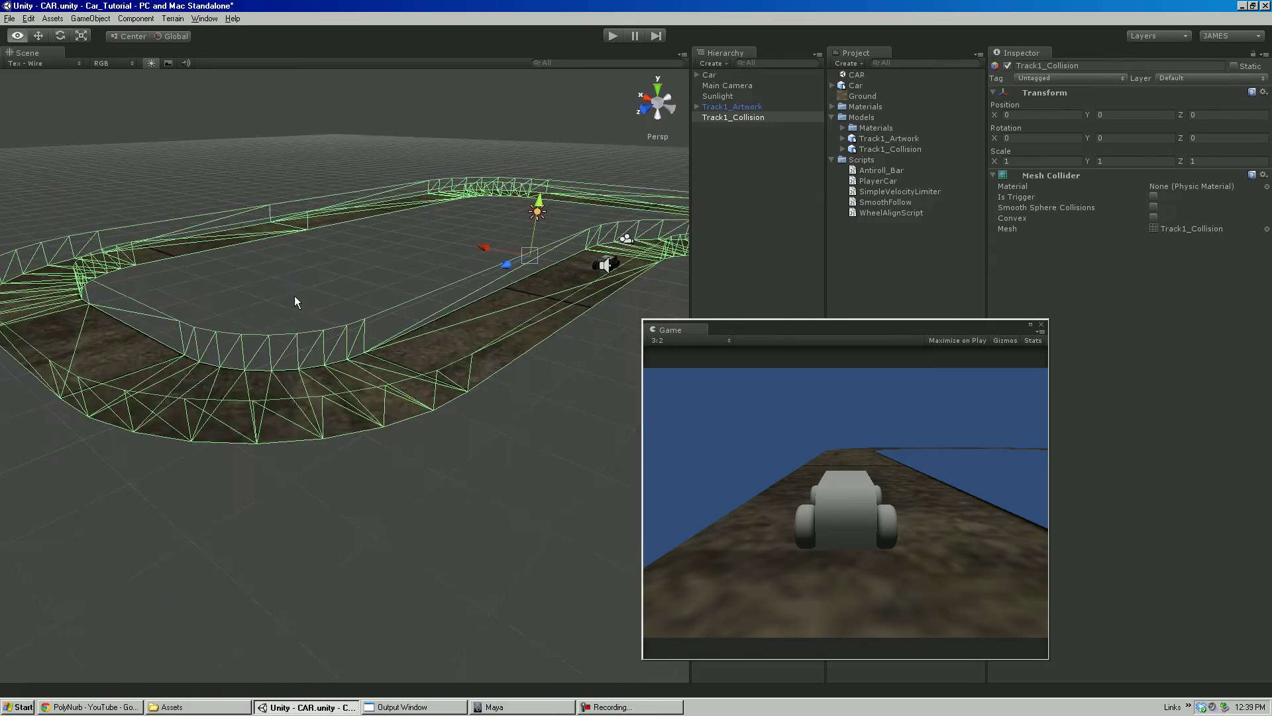
left_click_drag(301, 303, 302, 329, "alt")
right_click_drag(302, 329, 453, 489, "alt")
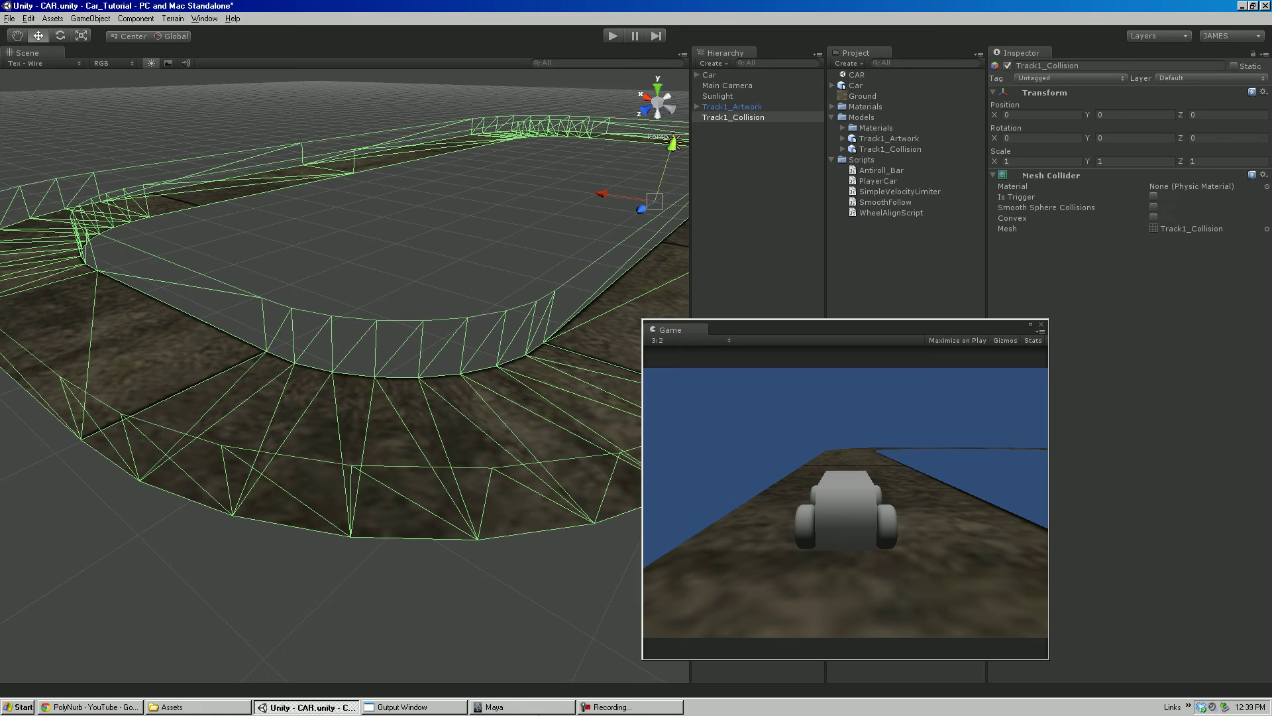
Switch to Maya and examine the edge layout of the Track1_Collision mesh as a whole.
left_click(523, 713)
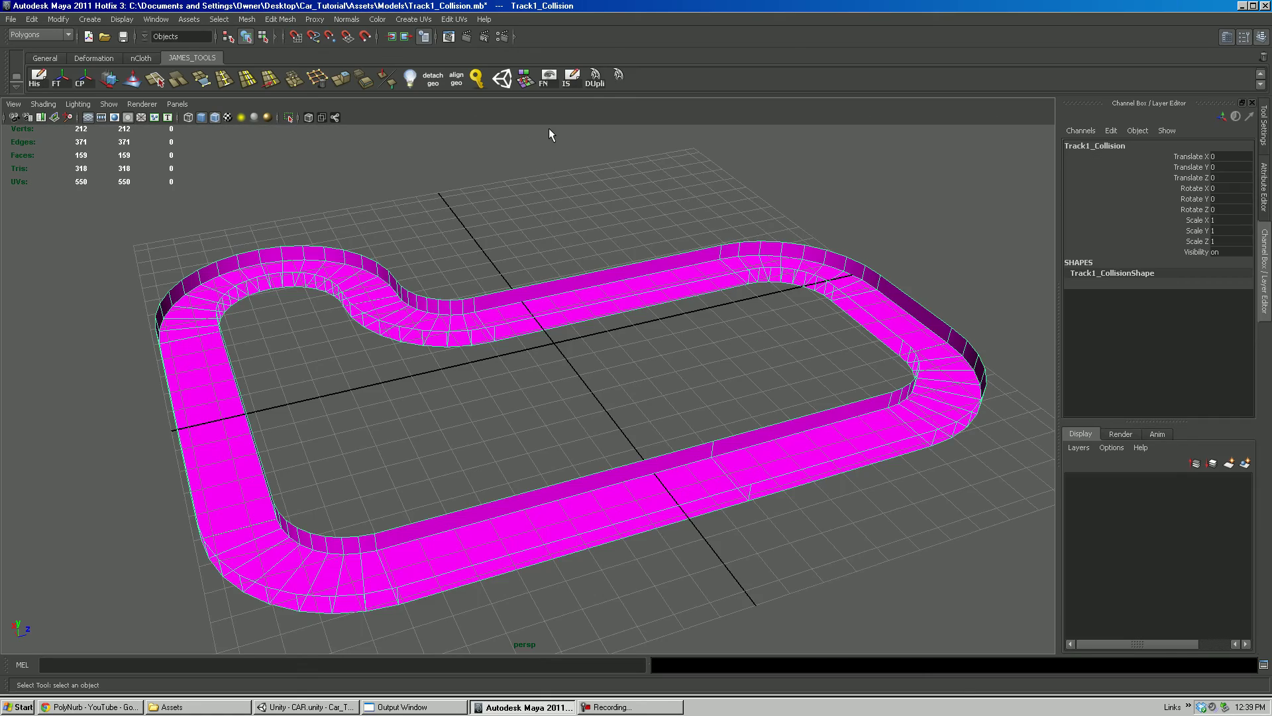
left_click_drag(546, 131, 561, 205, "alt")
right_click_drag(508, 303, 548, 280)
key("w")
middle_click_drag(560, 287, 541, 259, "alt")
left_click_drag(541, 260, 421, 320, "alt")
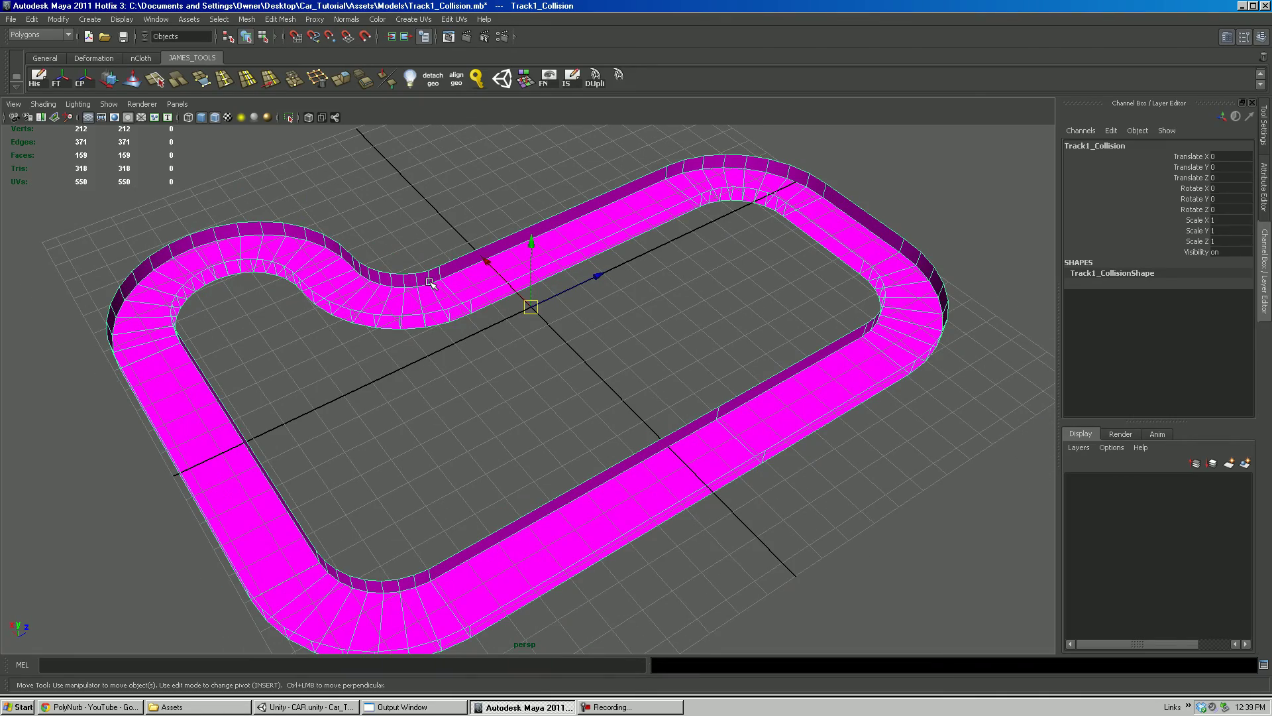
Delete two of the cross-section edge loops in a rounded corner of Track1_Collision to simplify the mesh.
left_click_drag(740, 417, 629, 346, "alt")
right_click_drag(630, 347, 749, 499, "alt")
left_click_drag(548, 448, 518, 426, "alt")
left_click_drag(483, 480, 474, 351, "alt")
right_click_drag(475, 351, 547, 357)
left_click(451, 324)
left_click(494, 349)
left_click_drag(550, 346, 462, 379, "alt")
left_click(451, 361)
right_click_drag(481, 364, 512, 358, "ctrl")
scroll(512, 358, "down", 5)
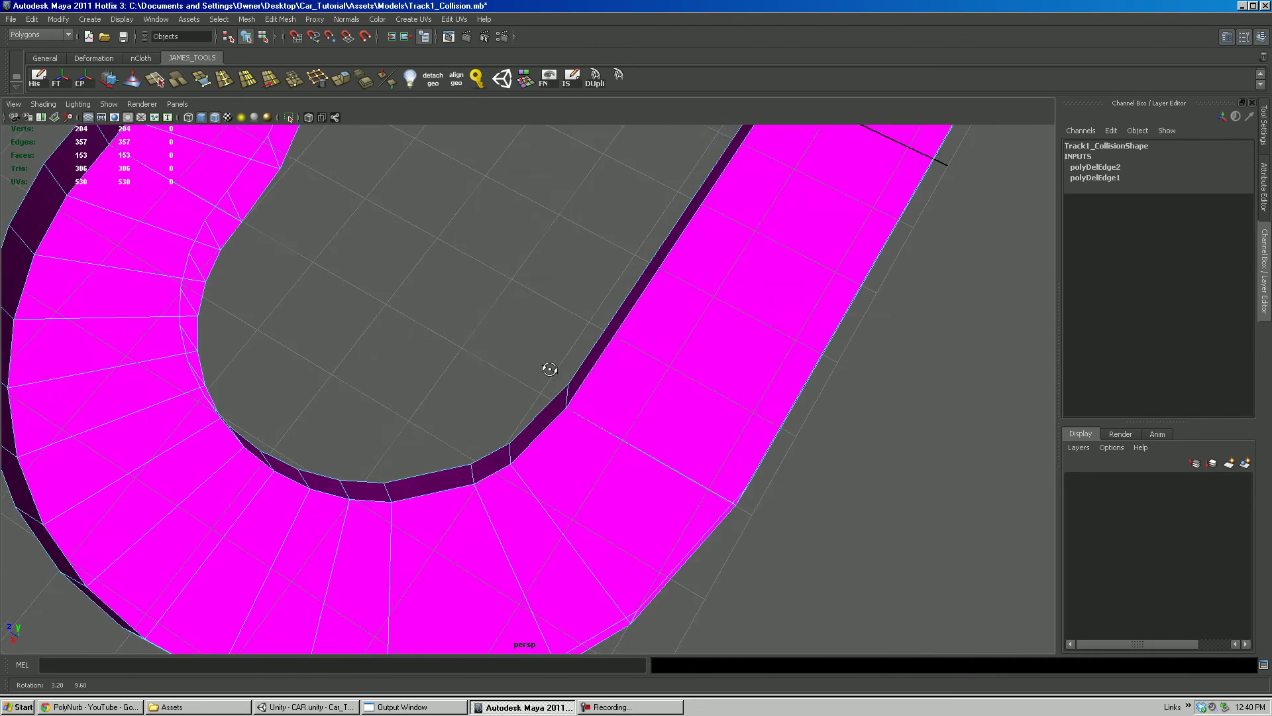
Delete one more cross-section edge loop in the same corner of Track1_Collision and return to object mode.
left_click_drag(510, 596, 503, 477, "alt")
double_click(422, 485)
right_click_drag(420, 486, 502, 477, "ctrl")
left_click_drag(501, 476, 429, 444, "alt")
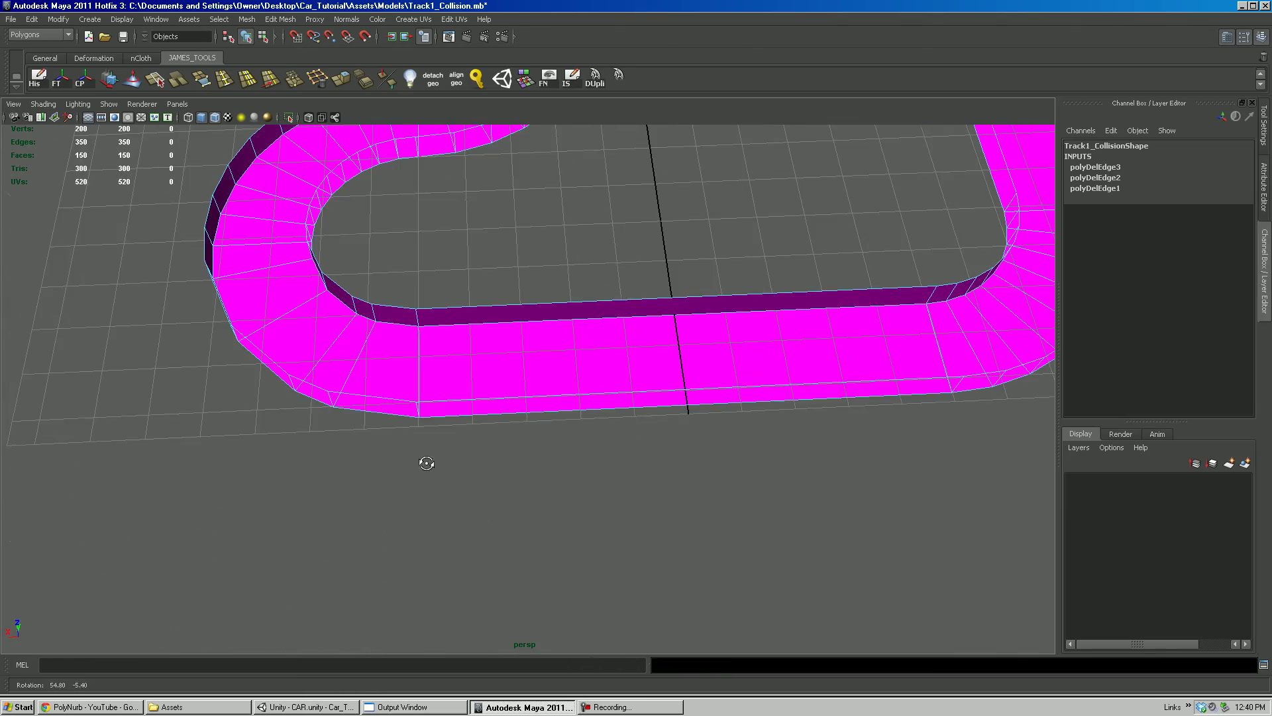
right_click_drag(402, 317, 455, 294)
middle_click_drag(806, 289, 667, 444, "alt")
left_click_drag(667, 444, 614, 395, "alt")
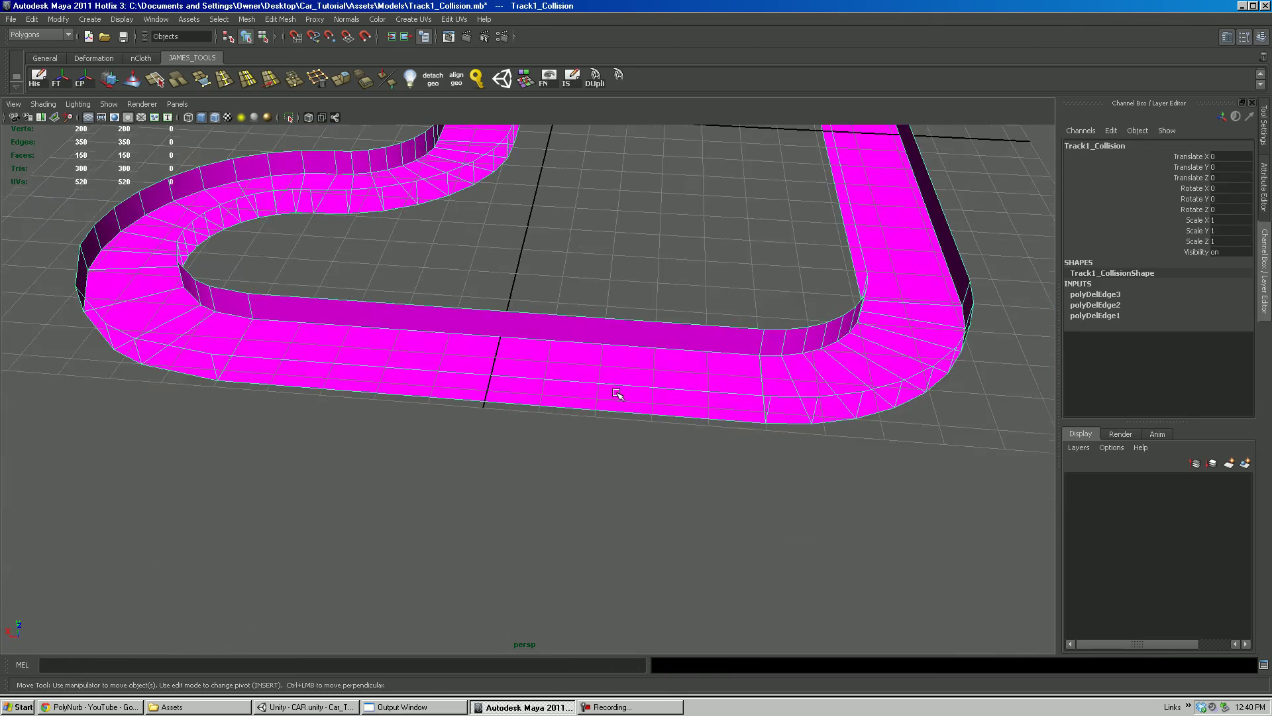
Merge the two neighbouring top vertices where the inner wall enters the next corner, with a merge threshold of 1.0.
middle_click_drag(712, 385, 571, 420, "alt")
right_click_drag(571, 420, 662, 460, "alt")
left_click_drag(662, 460, 510, 358, "alt")
right_click_drag(504, 358, 420, 315)
left_click_drag(401, 306, 453, 343)
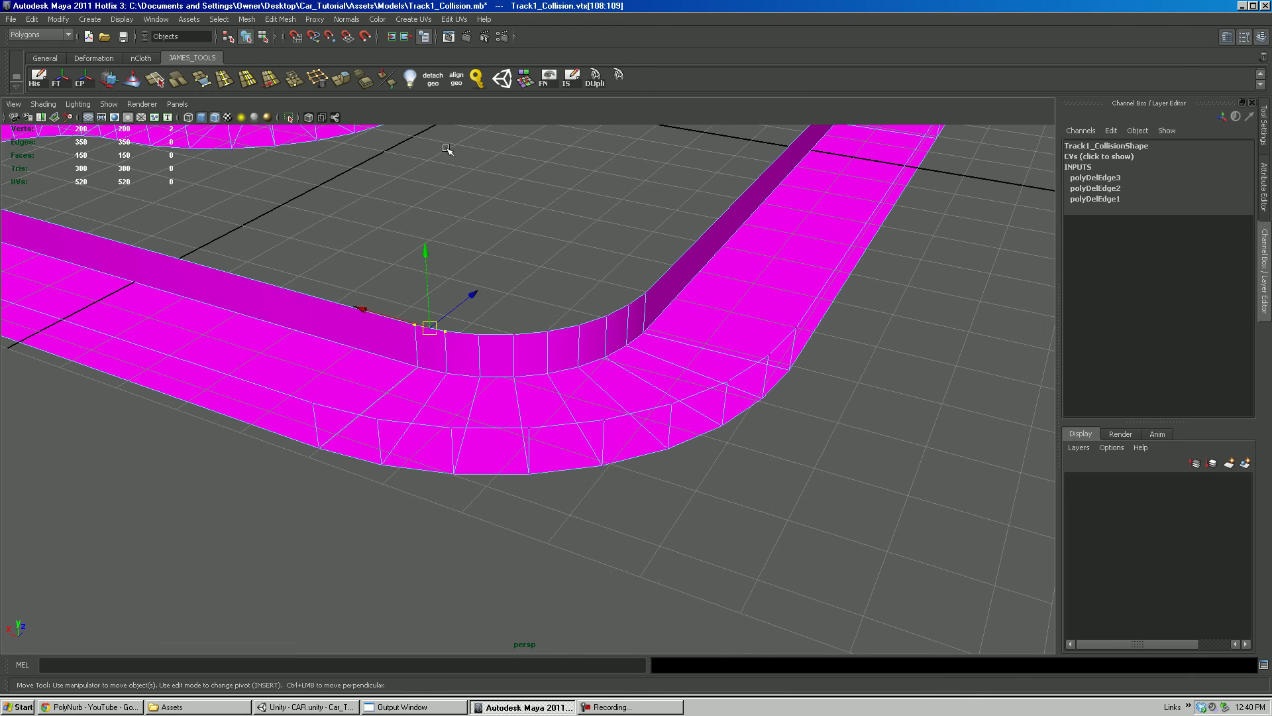
left_click(280, 19)
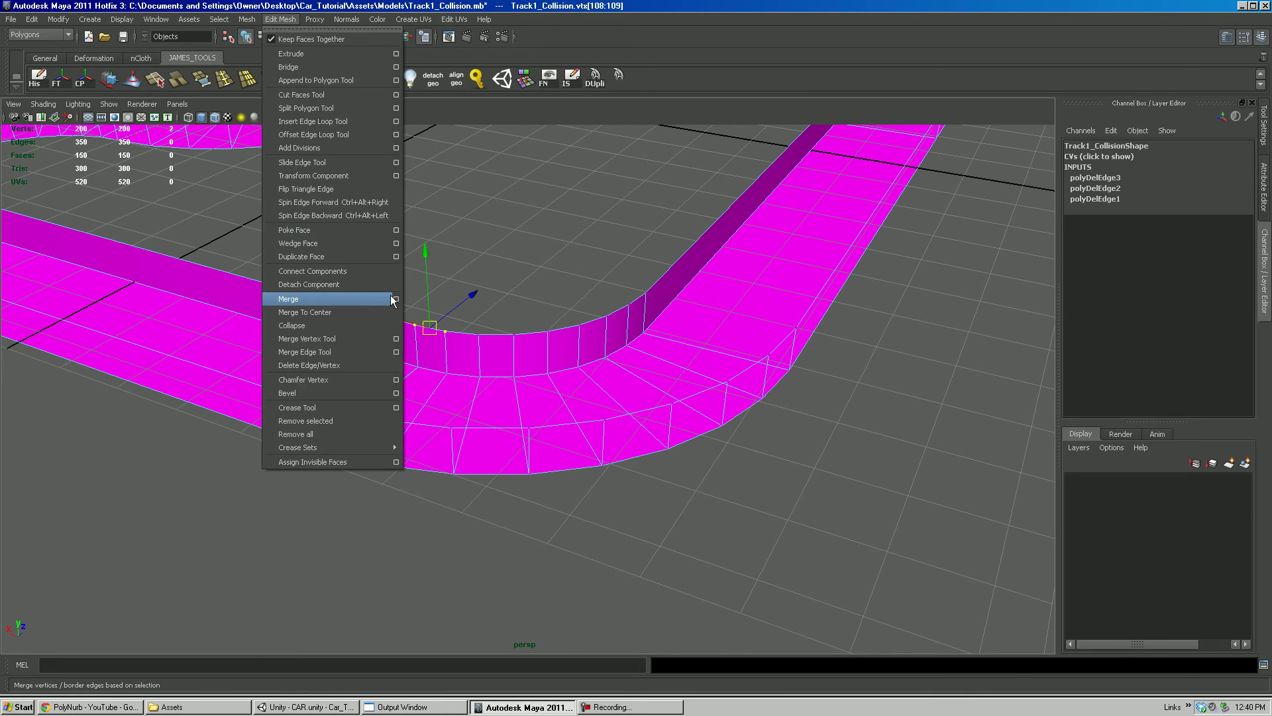
left_click(395, 299)
left_click(939, 348)
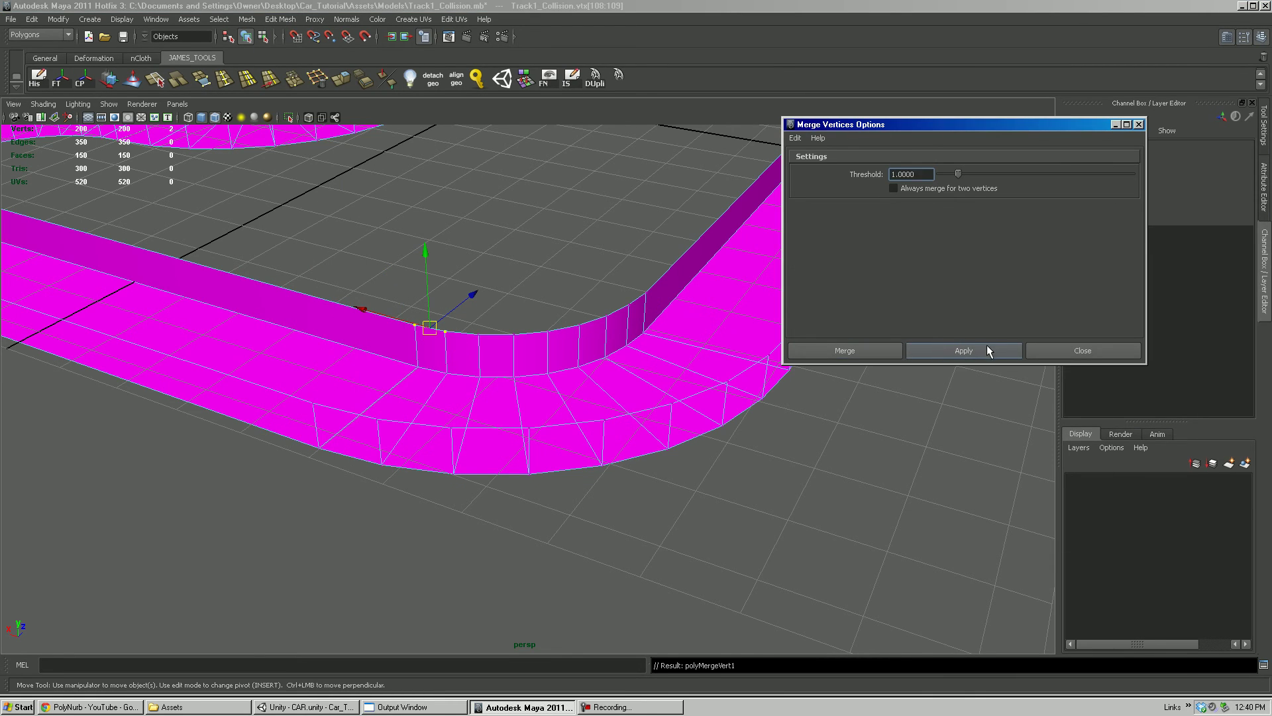
left_click(948, 344)
left_click(1052, 347)
Merge further neighbouring vertices along the top of the inner corner wall and return to object mode.
left_click_drag(467, 328, 516, 369)
key("g")
key("g")
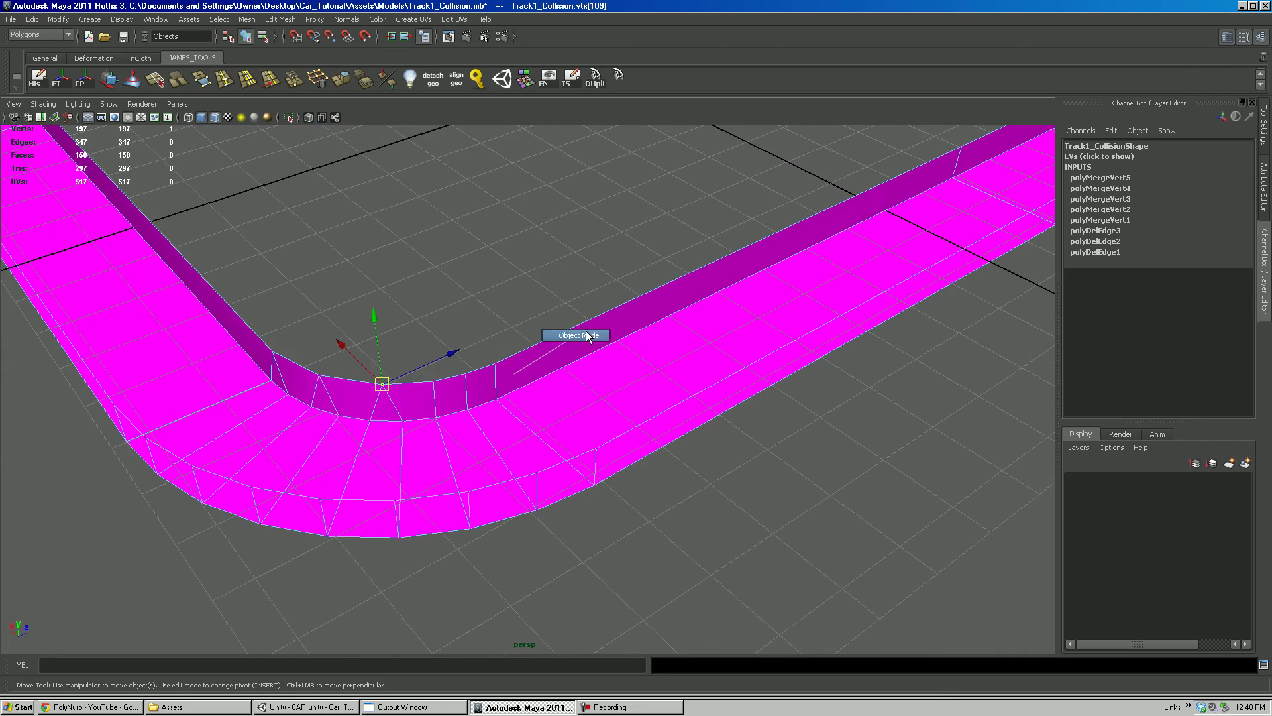
key("F8")
Examine the simplified corners of the Track1_Collision mesh from several angles.
left_click_drag(605, 361, 600, 294, "alt")
right_click_drag(602, 294, 670, 332)
left_click(604, 329)
left_click_drag(863, 360, 655, 370, "alt")
right_click_drag(655, 370, 579, 256, "alt")
middle_click_drag(579, 256, 577, 338, "alt")
right_click_drag(563, 304, 599, 287)
left_click(566, 305)
left_click_drag(566, 306, 636, 403, "alt")
Switch to Unity and compare Track1_Artwork with Track1_Collision by selecting each and viewing the whole track.
left_click(327, 707)
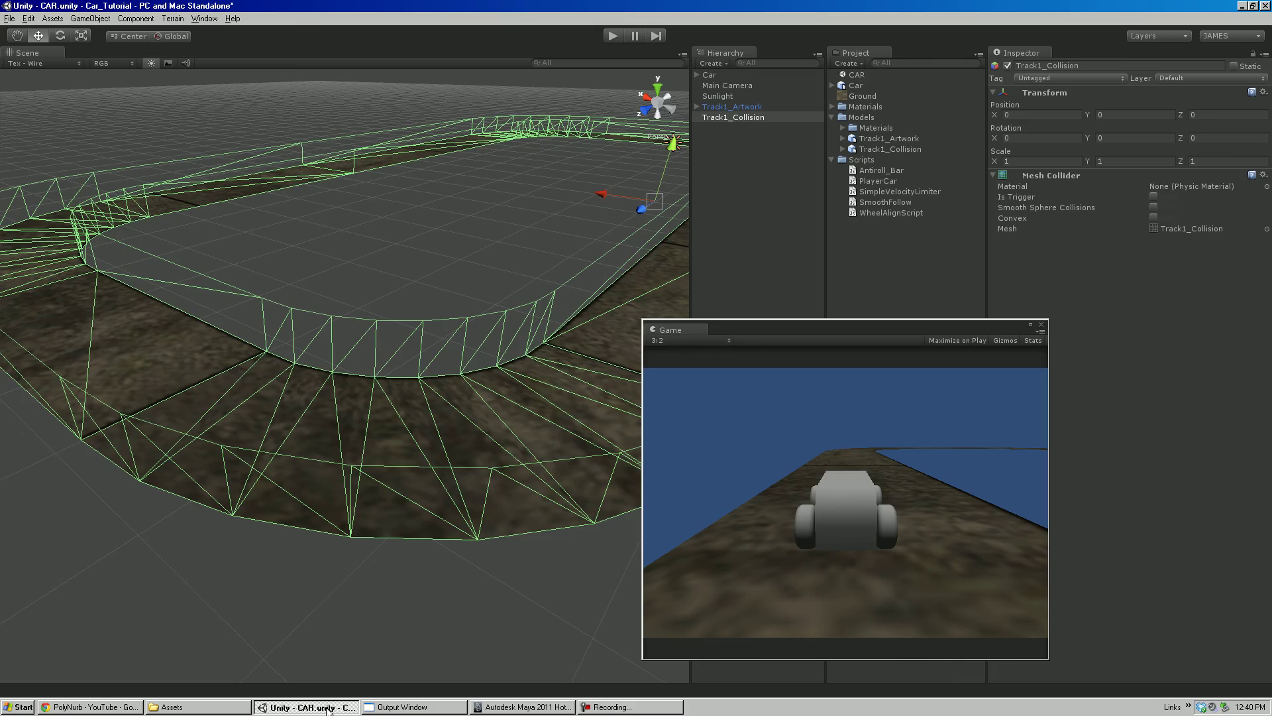
right_click_drag(534, 294, 361, 298, "alt")
left_click_drag(361, 298, 402, 389, "alt")
left_click(732, 107)
left_click(697, 107)
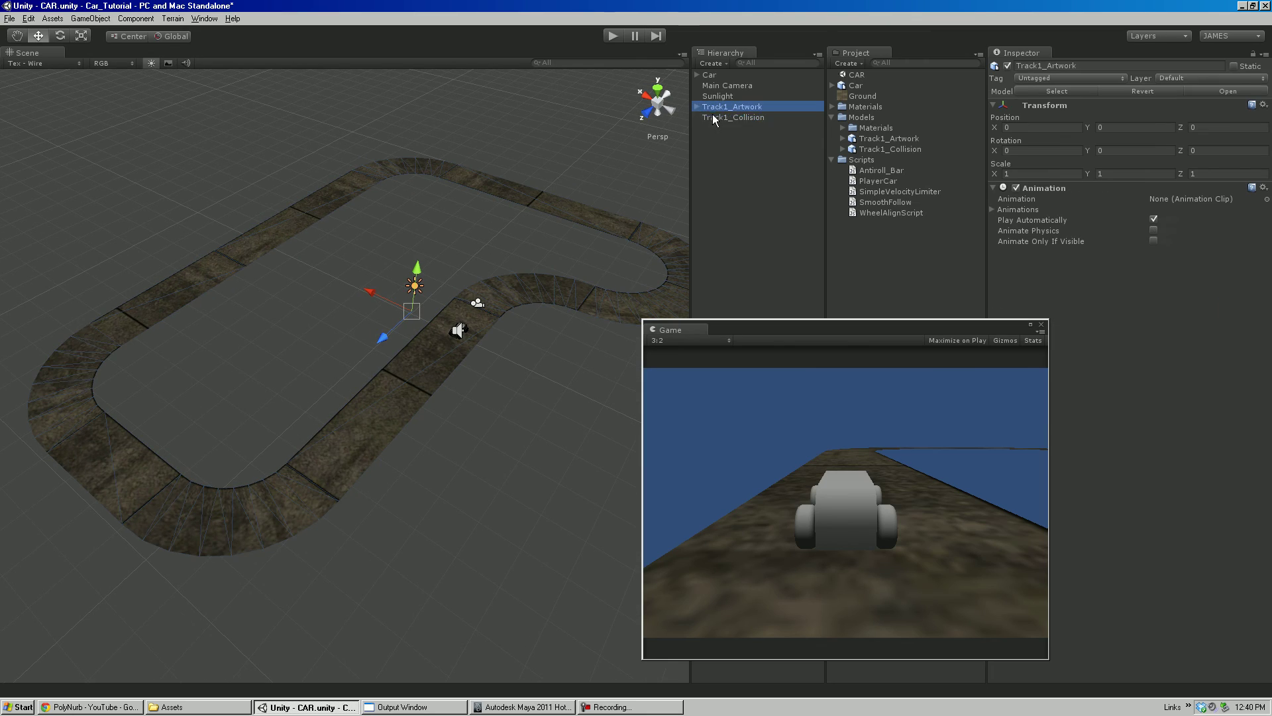
left_click(713, 117)
left_click_drag(437, 318, 534, 285, "alt")
right_click_drag(535, 285, 613, 355, "alt")
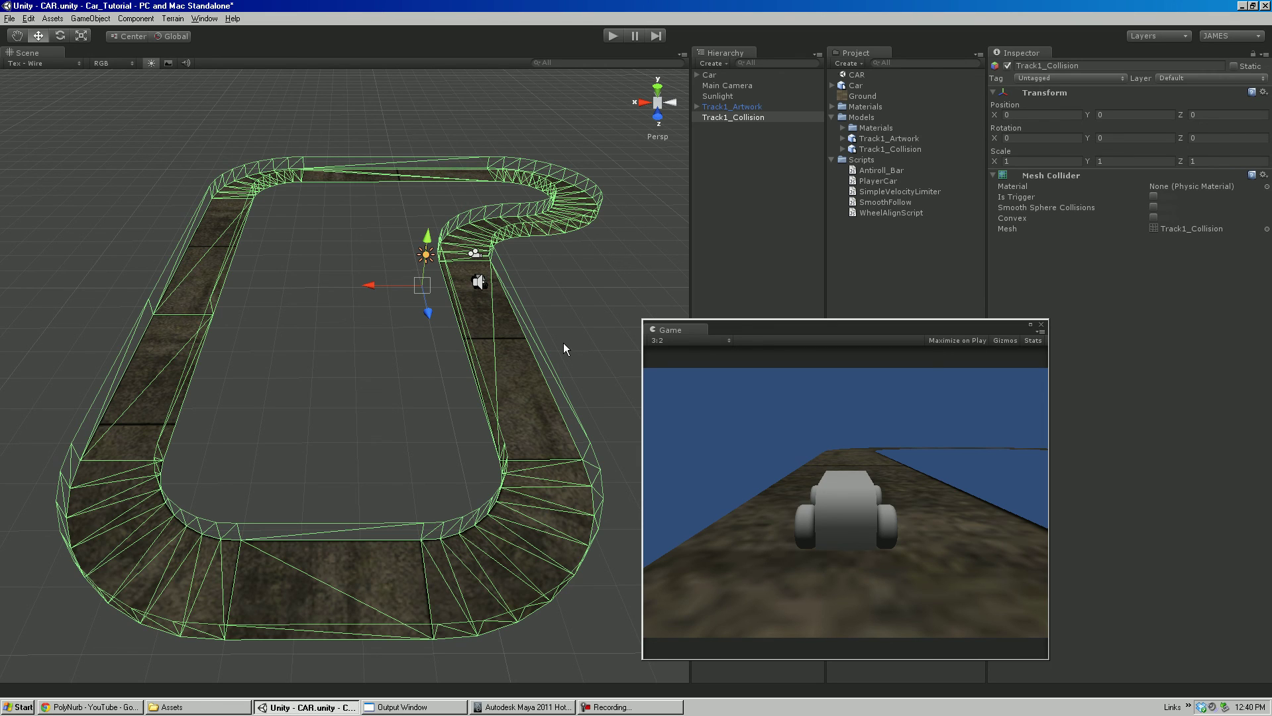
left_click_drag(725, 326, 719, 316)
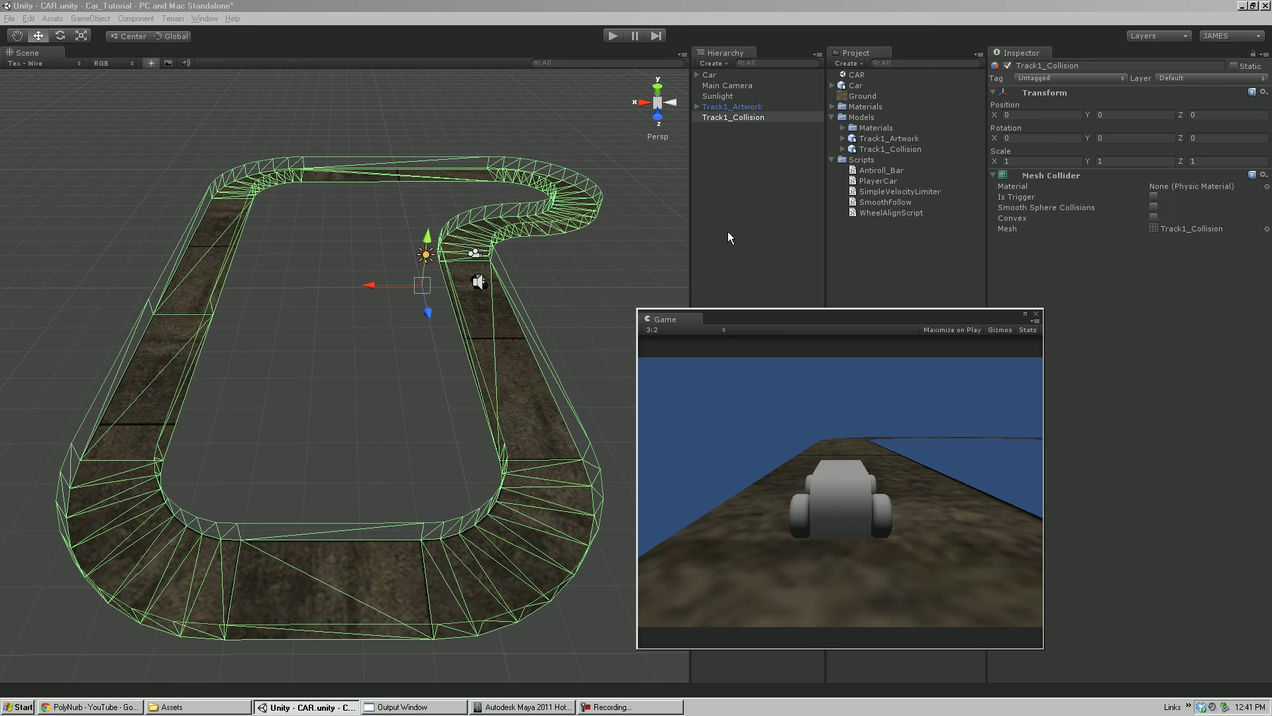
left_click_drag(761, 316, 734, 280)
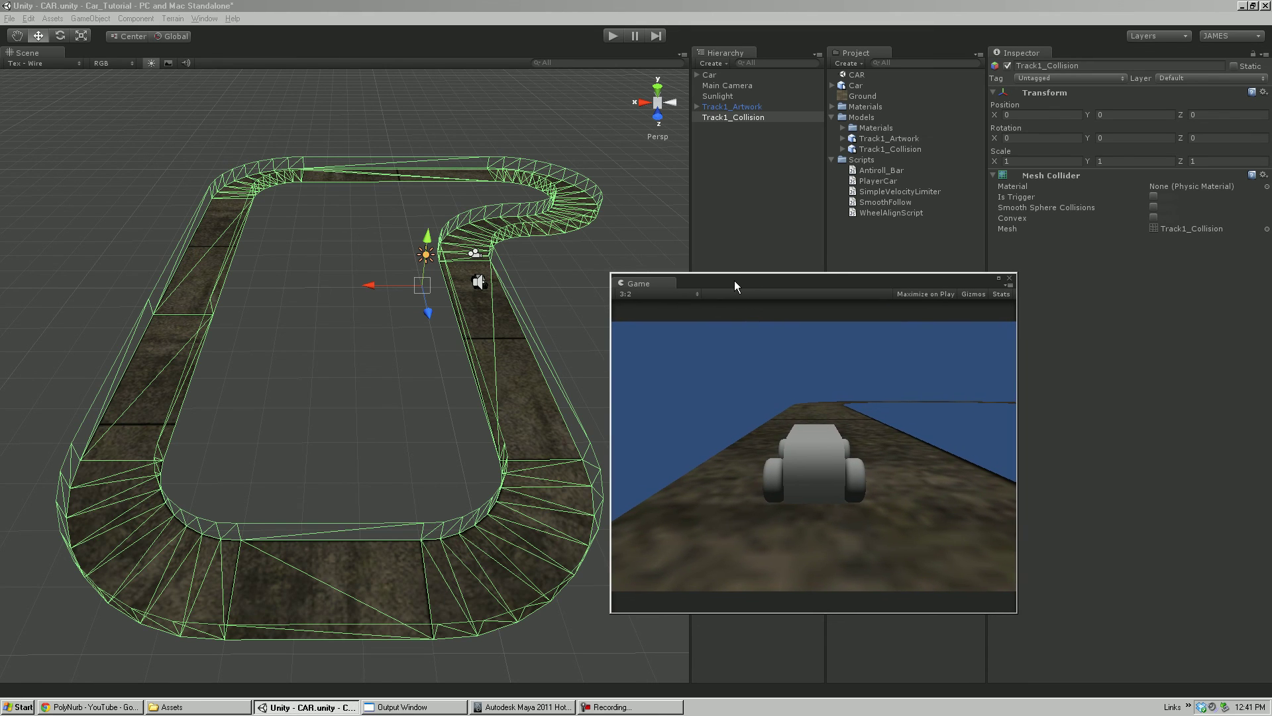